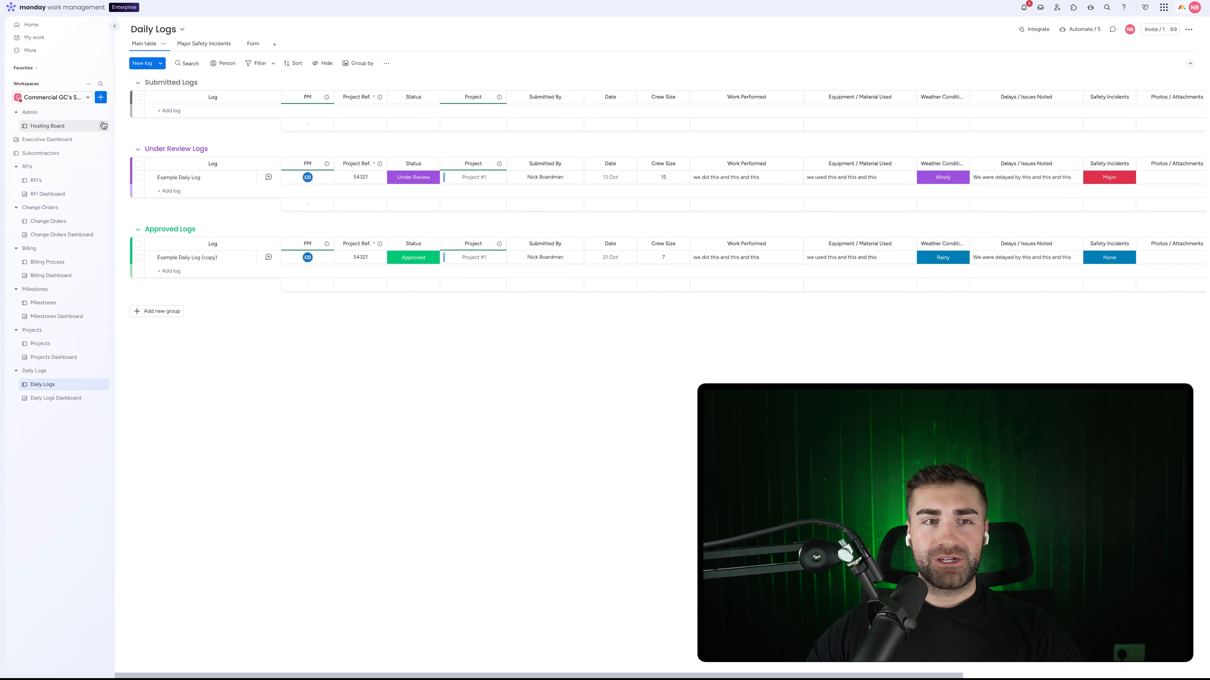
# Step: Create a main board named Submittals with the custom item type 'Submittals'
pyautogui.click(100, 97)
pyautogui.click(158, 158)
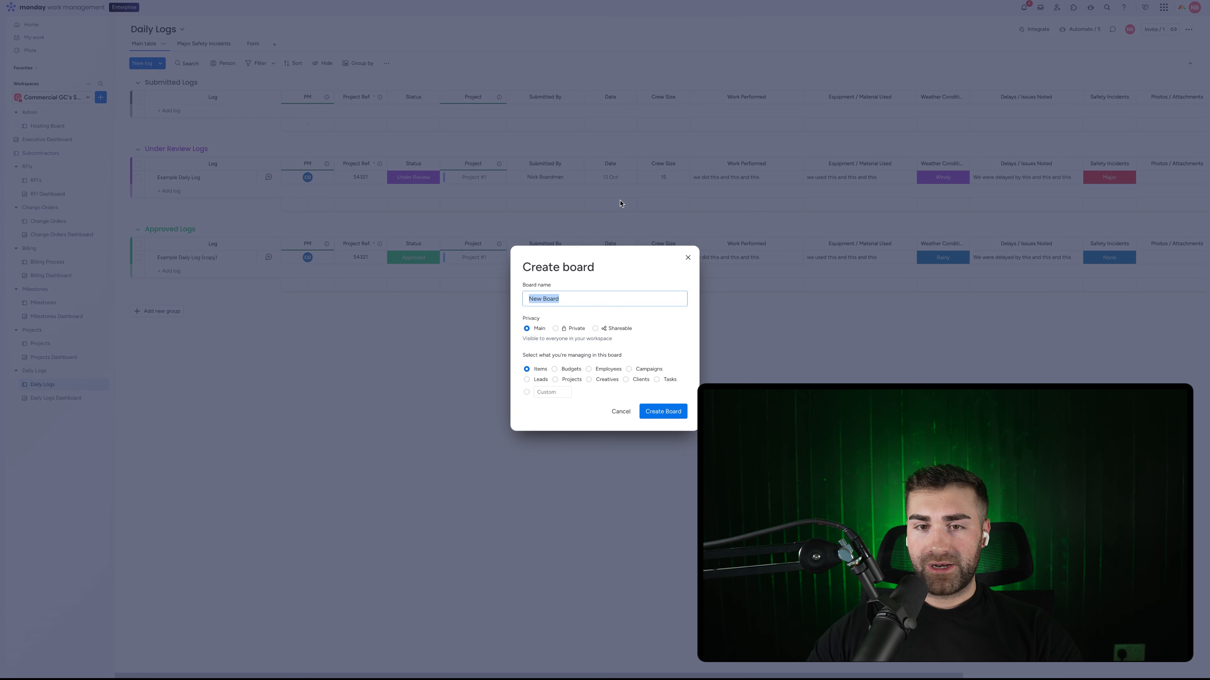
pyautogui.write('Submittals')
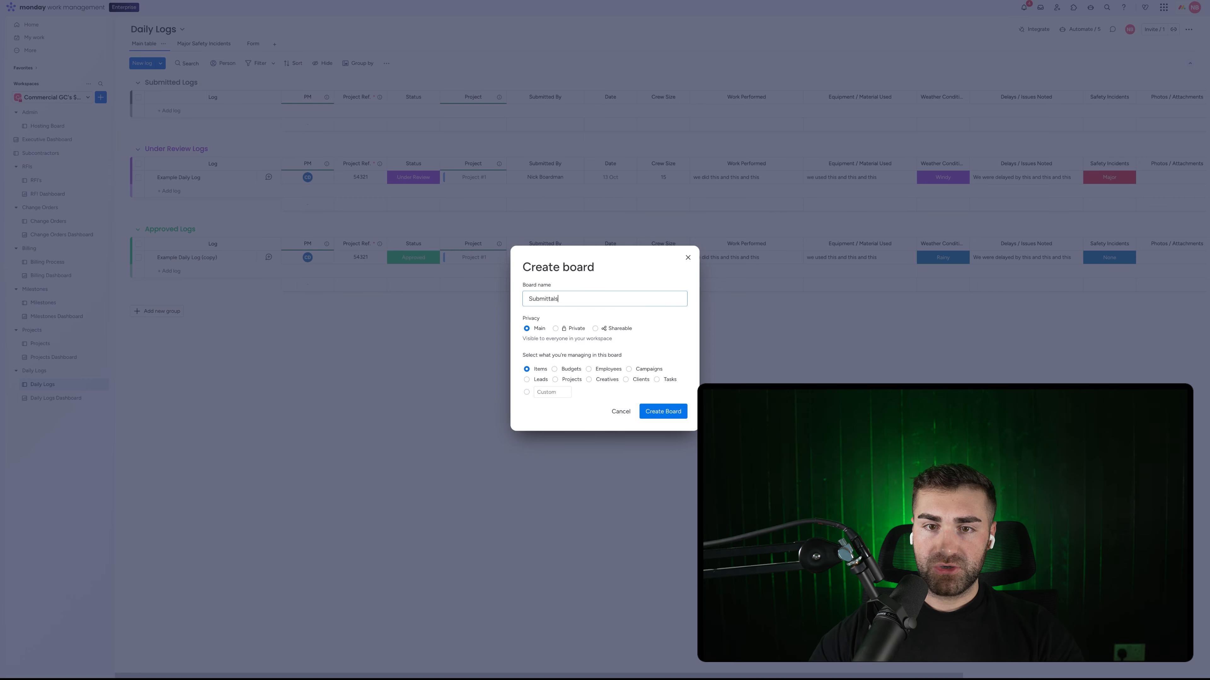
pyautogui.click(554, 315)
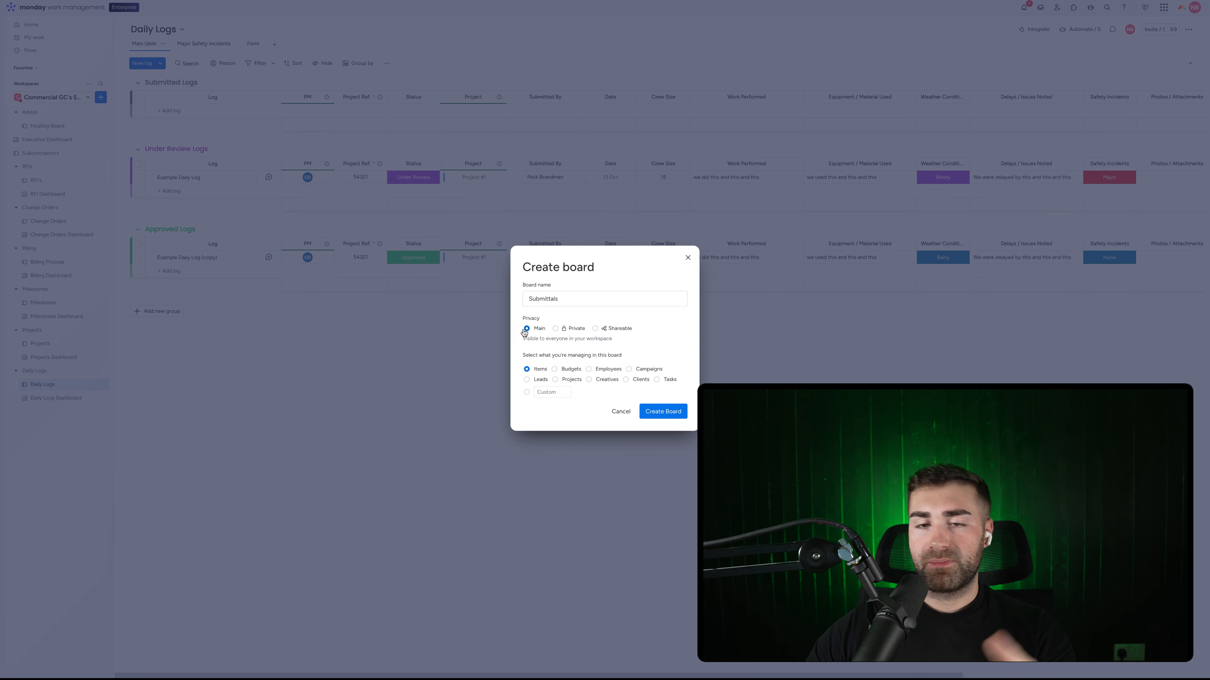
pyautogui.click(548, 392)
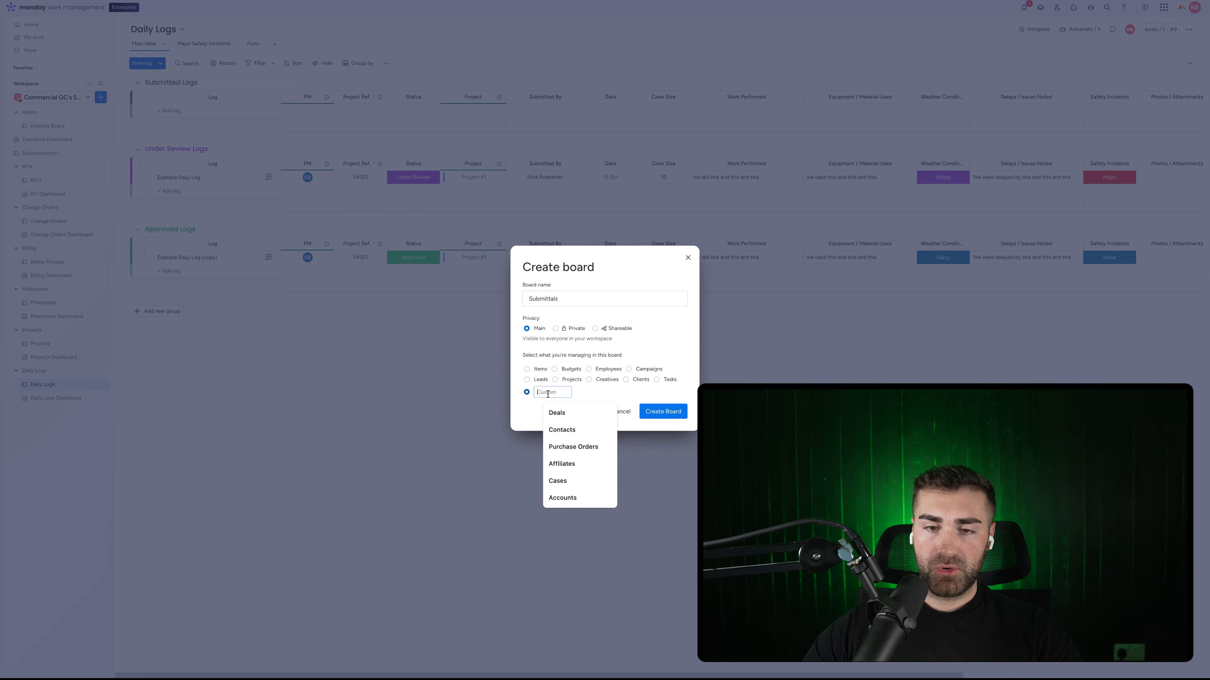
pyautogui.write('Sub')
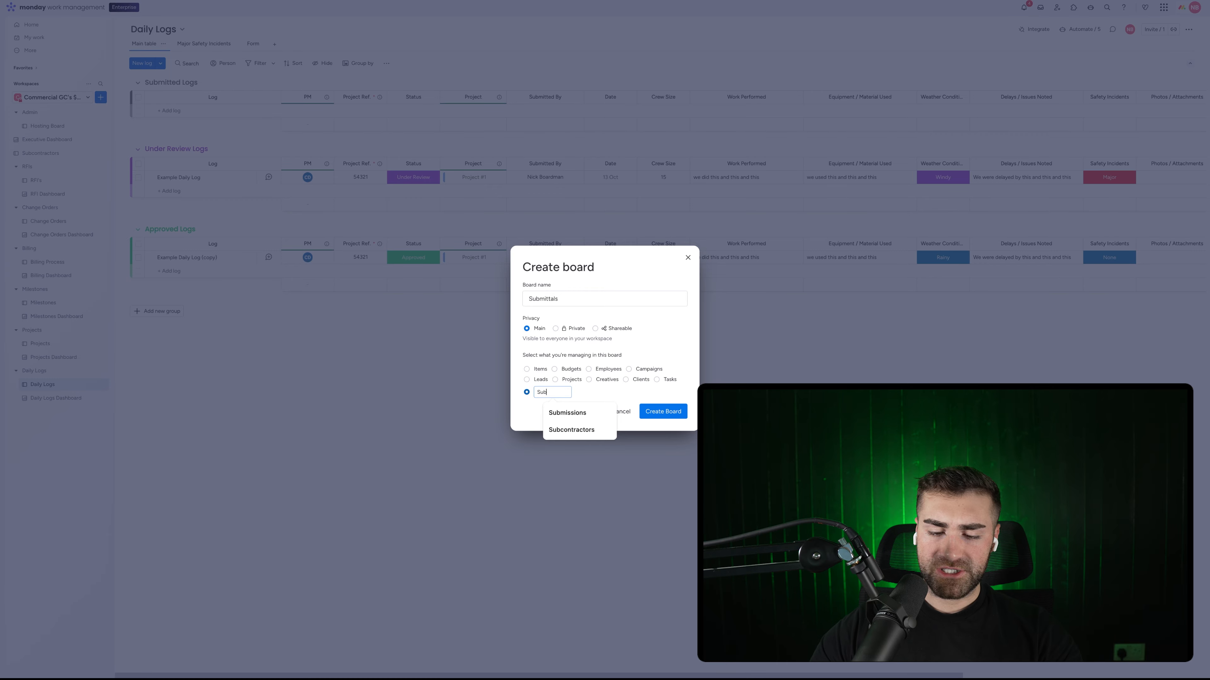
pyautogui.write('mittals')
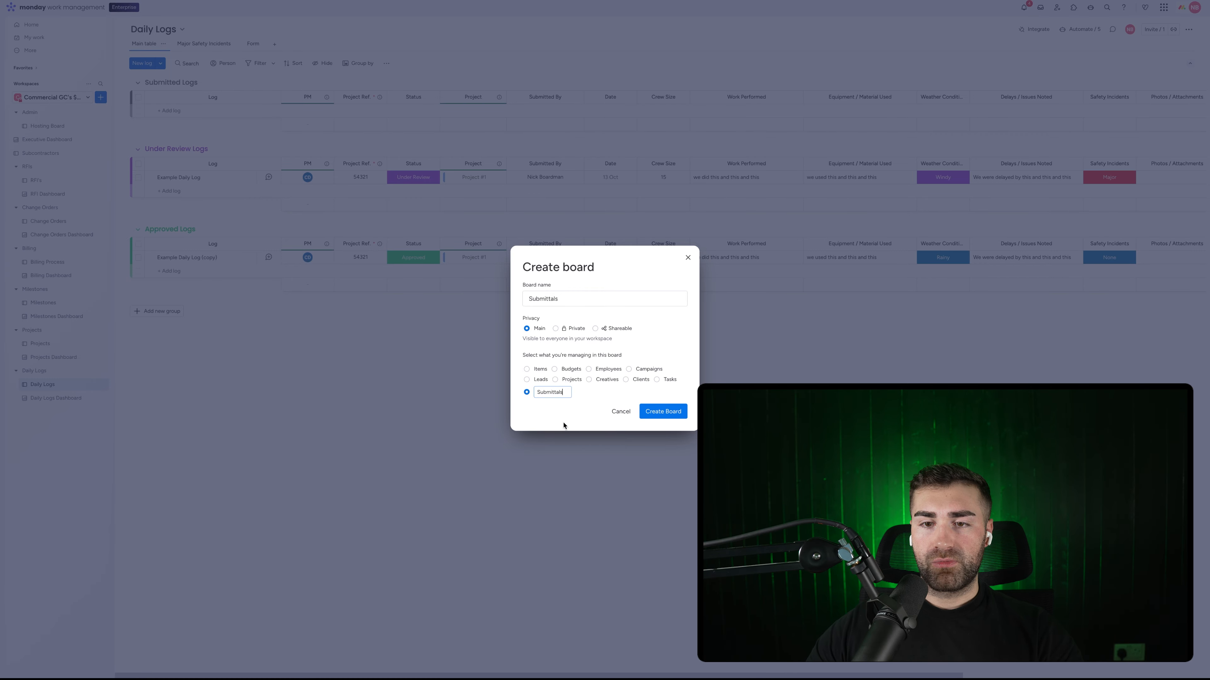
pyautogui.click(675, 415)
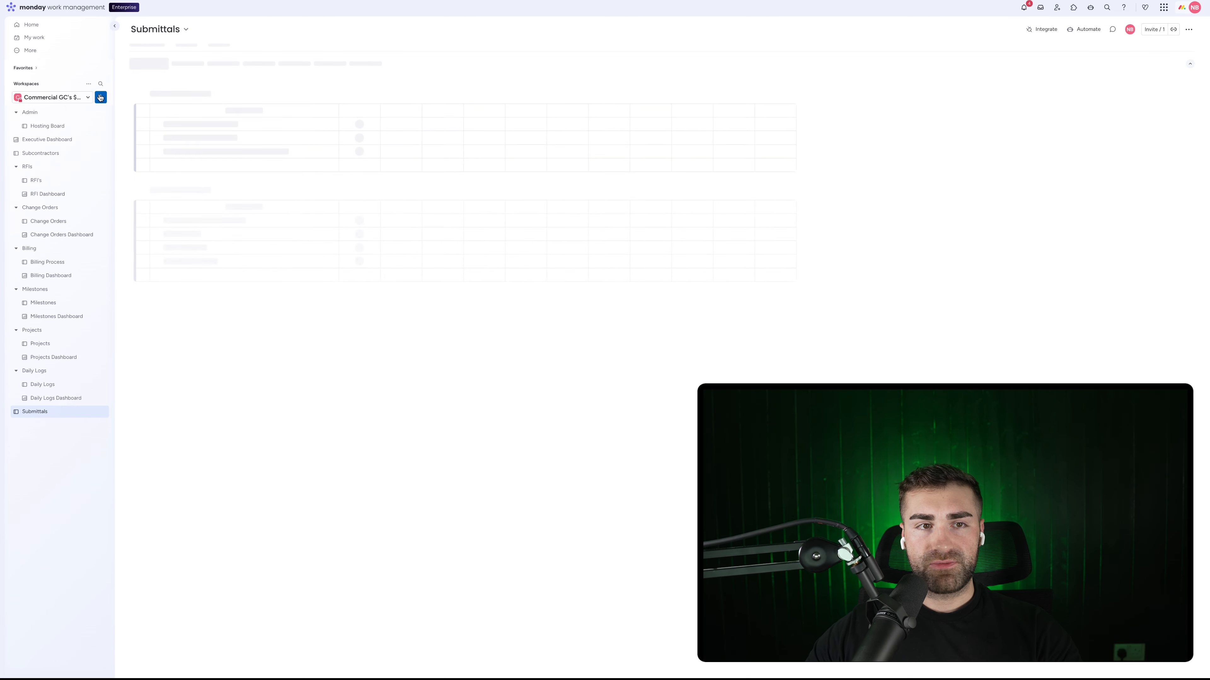
# Step: Add a workspace folder named Submittals and drag the Submittals board into it
pyautogui.click(101, 98)
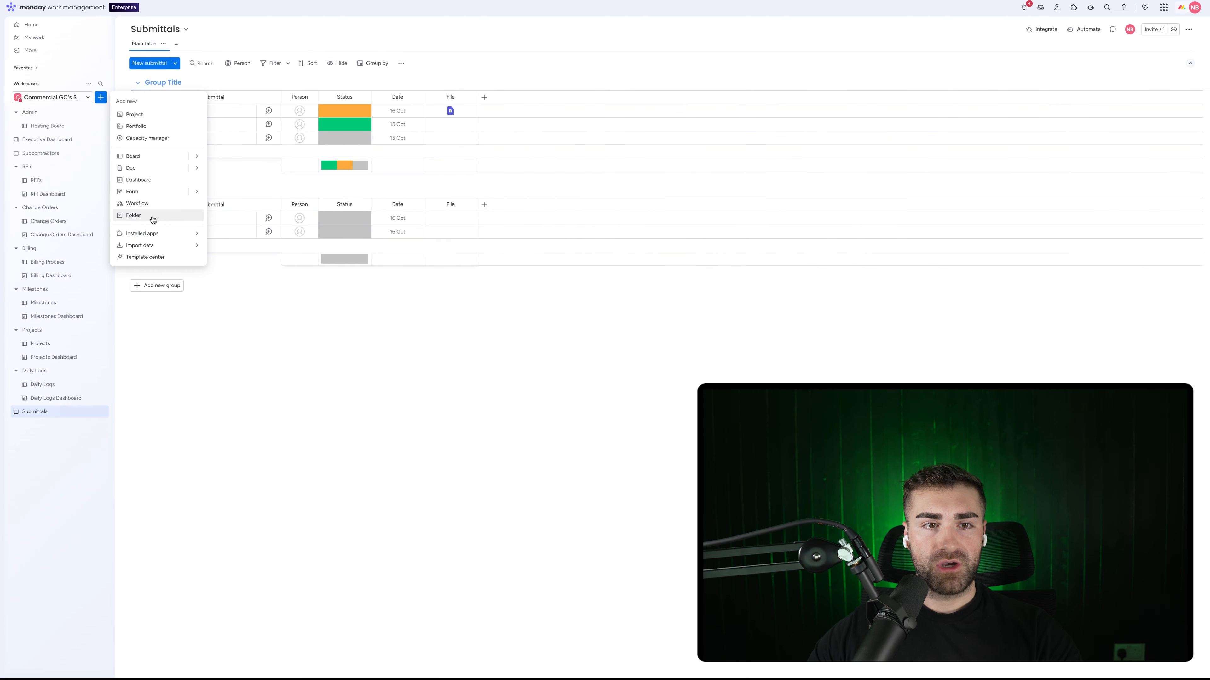
pyautogui.click(153, 219)
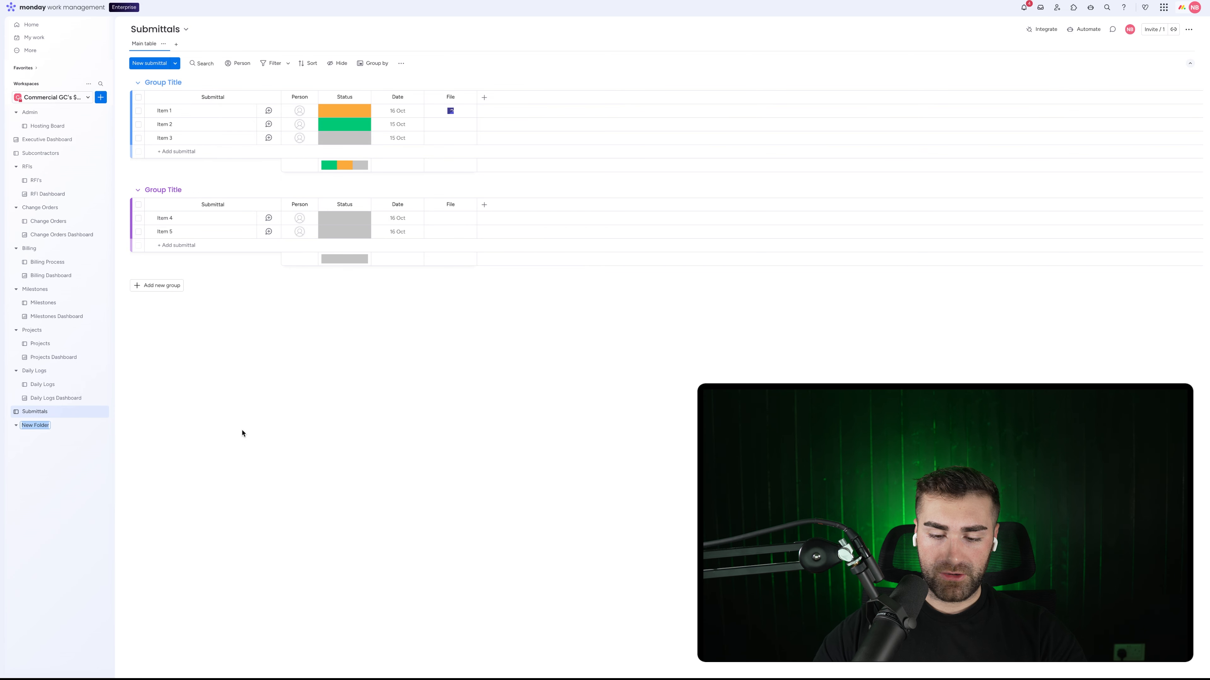
pyautogui.write('Submittals')
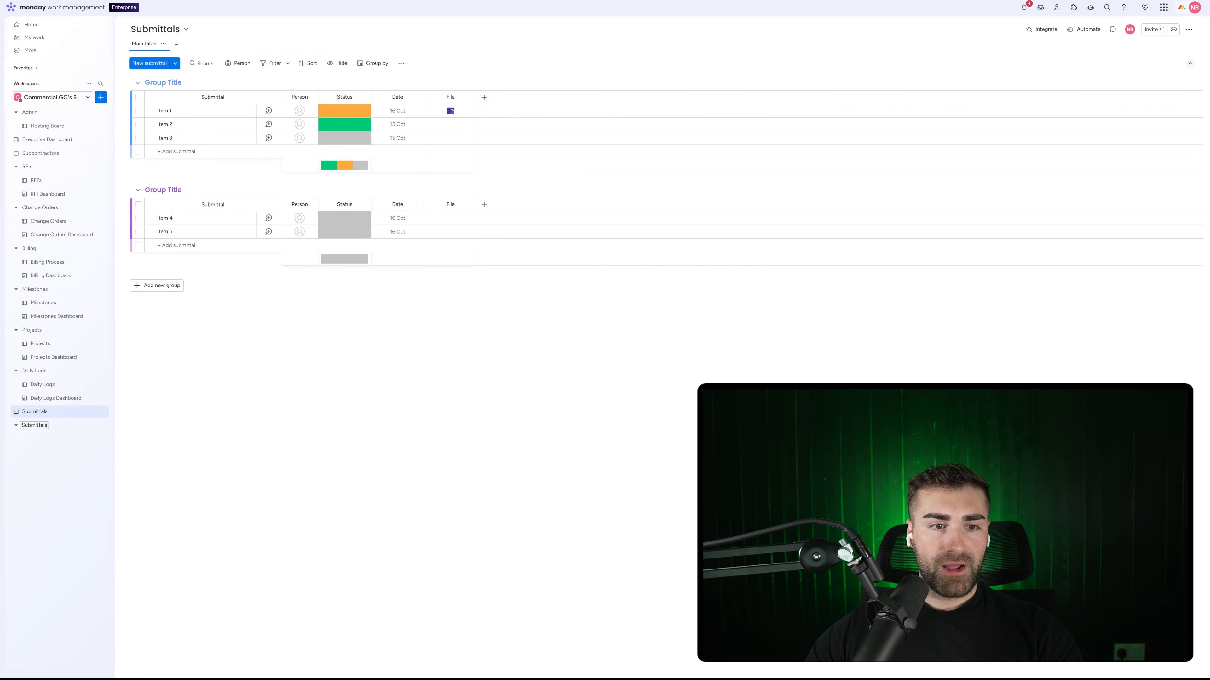
pyautogui.moveTo(45, 412)
pyautogui.mouseDown()
pyautogui.moveTo(76, 444)
pyautogui.moveTo(49, 440)
pyautogui.moveTo(32, 409)
pyautogui.moveTo(2, 443)
pyautogui.moveTo(46, 431)
pyautogui.mouseUp()
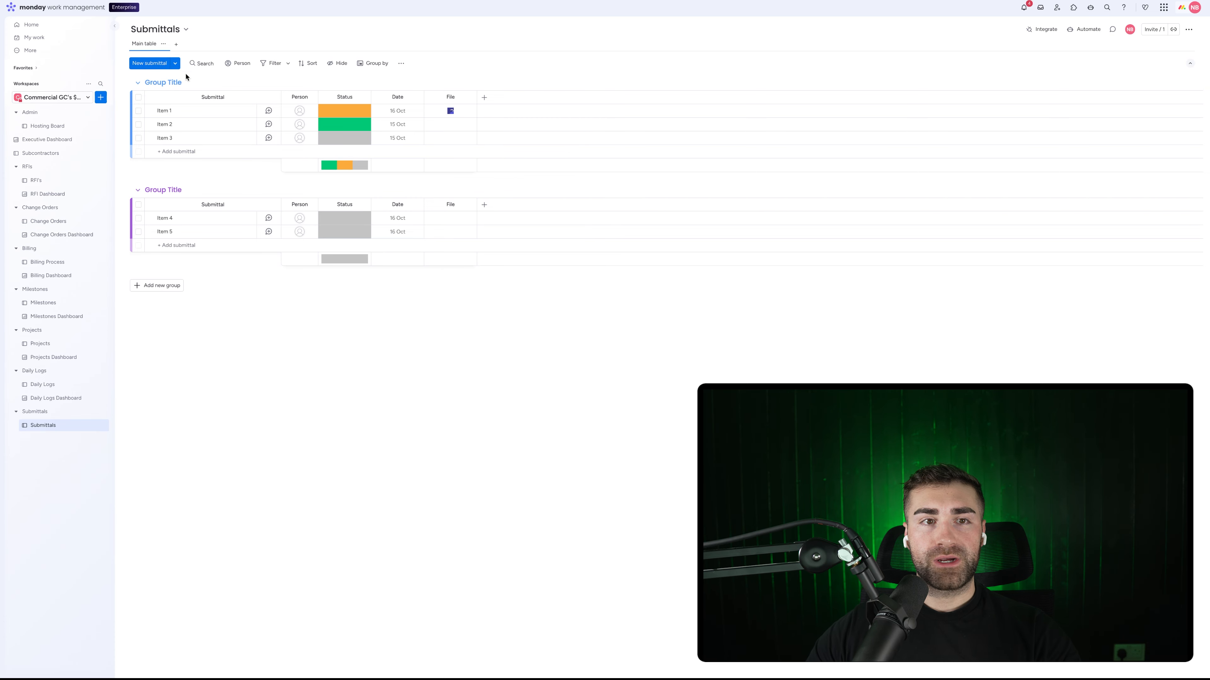
# Step: Rename the first group to Draft Submittals and colour it dark grey
pyautogui.click(163, 83)
pyautogui.write('D')
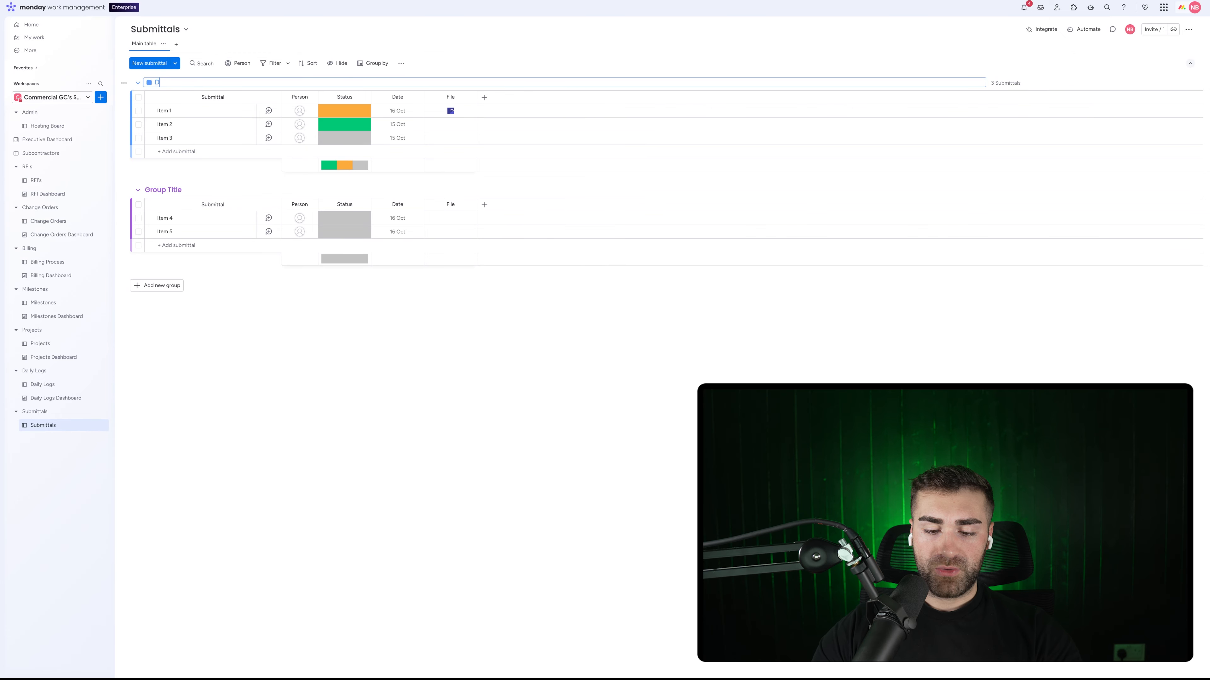
pyautogui.write('raft Submi')
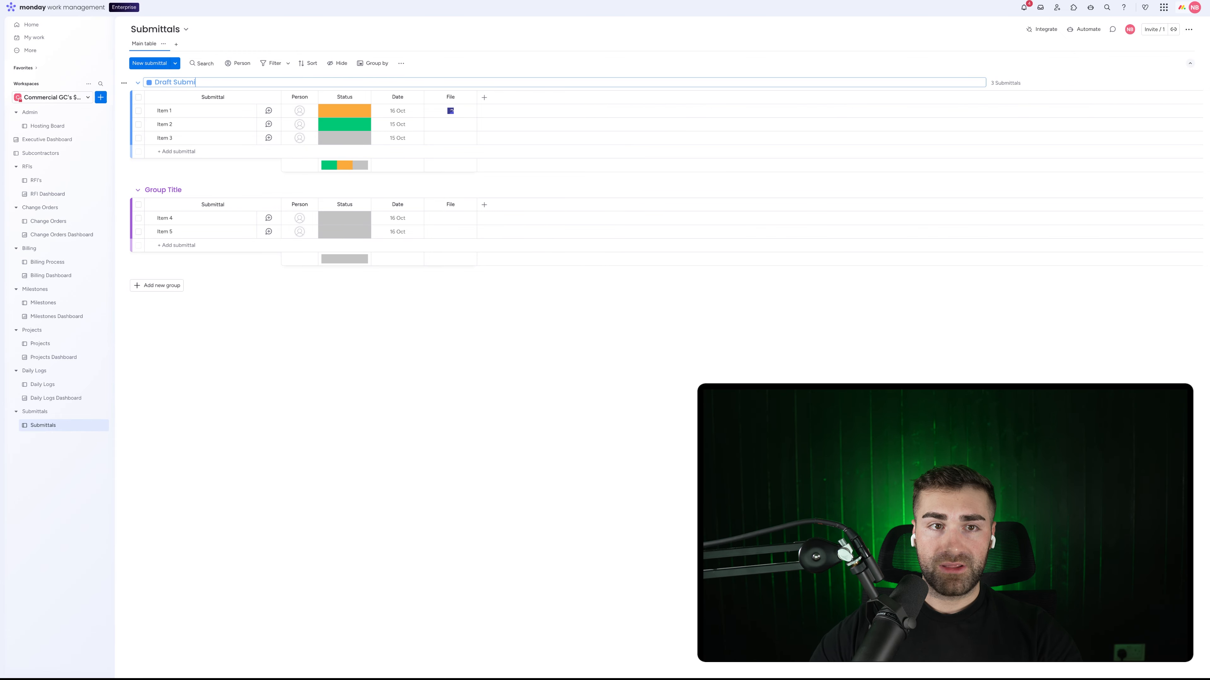
pyautogui.write('ttals')
pyautogui.press('Return')
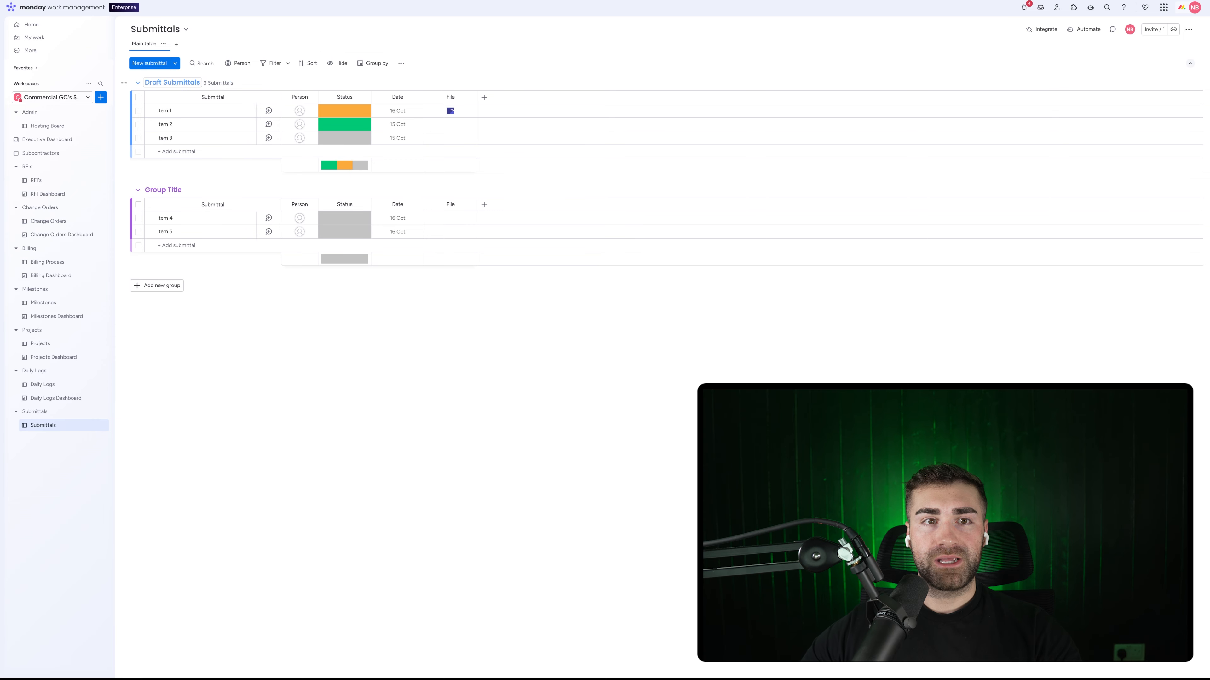
pyautogui.click(180, 83)
pyautogui.click(149, 83)
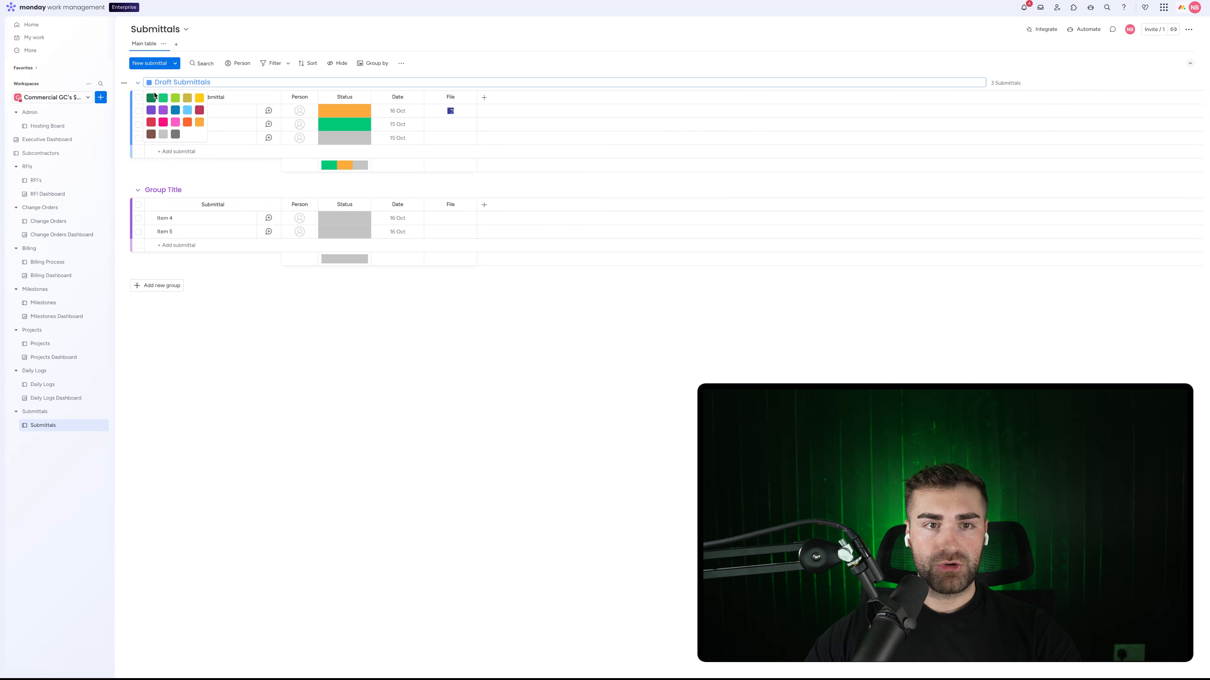
pyautogui.click(176, 135)
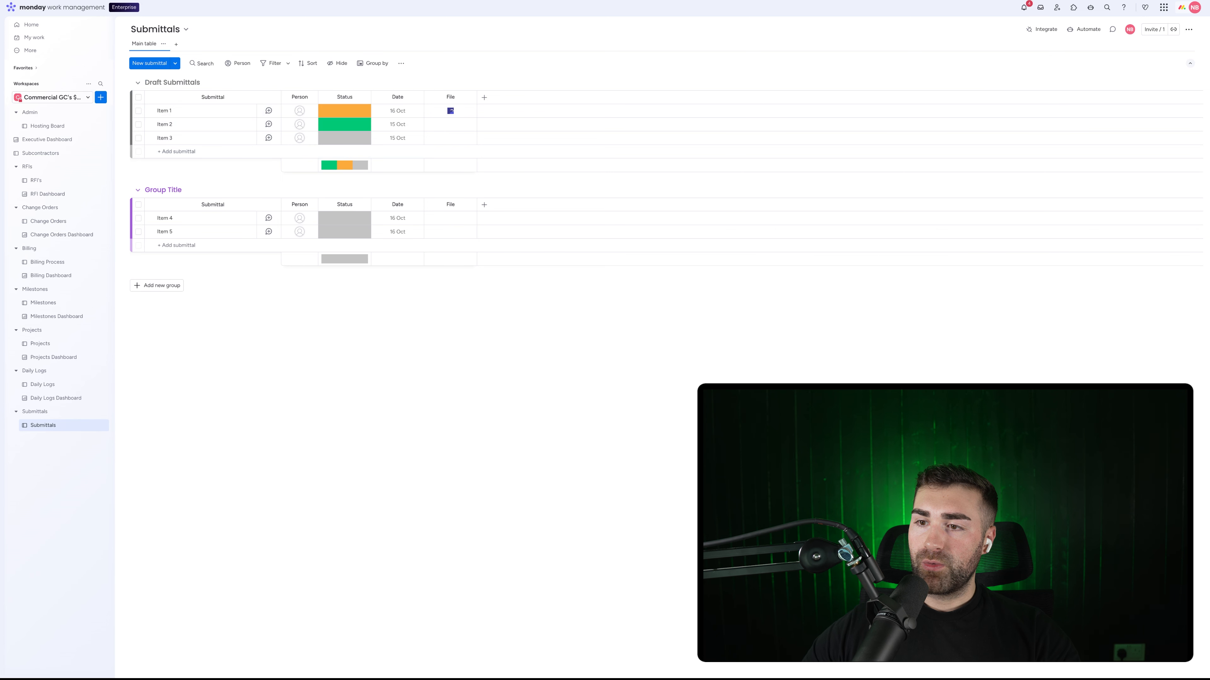
# Step: Rename the second group to Under Review Submittals
pyautogui.click(166, 186)
pyautogui.write('Under')
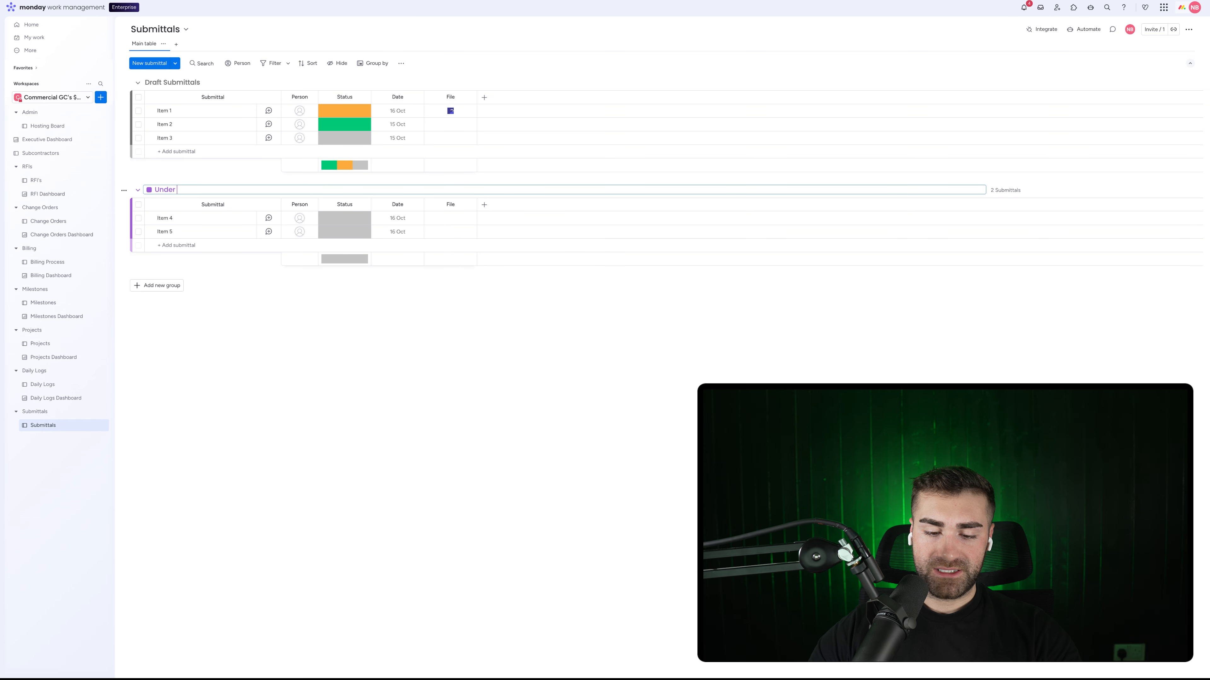
pyautogui.write(' Review S')
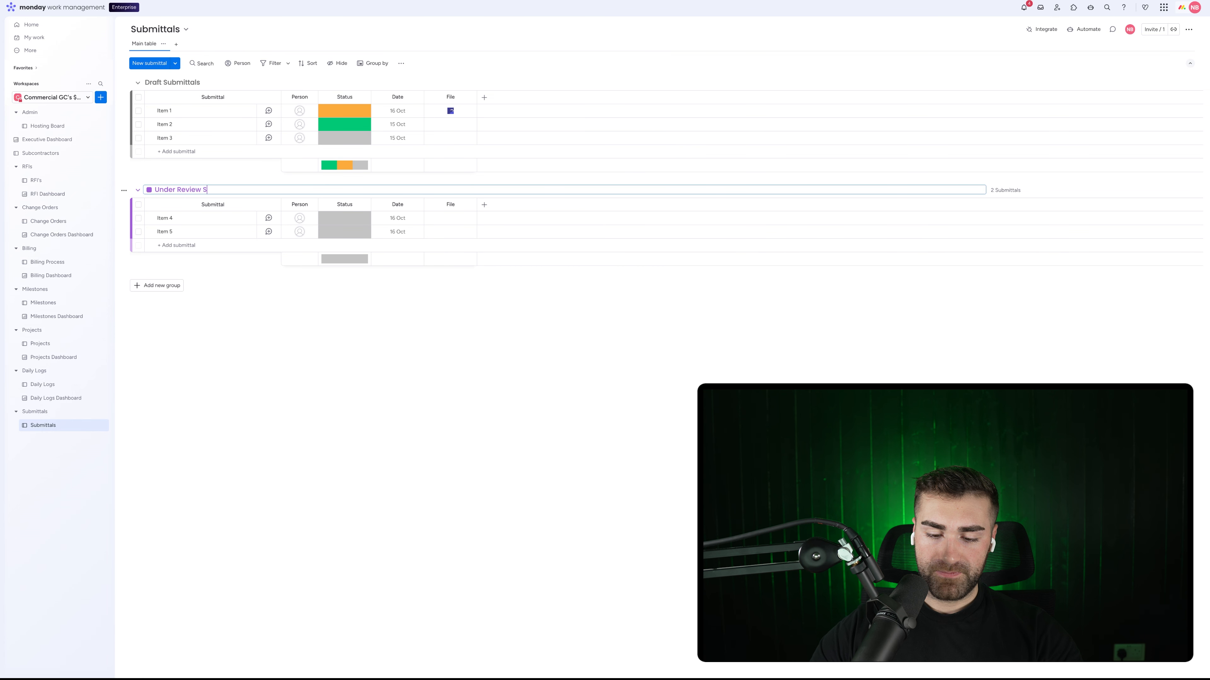
pyautogui.write('ubmittals')
pyautogui.press('Return')
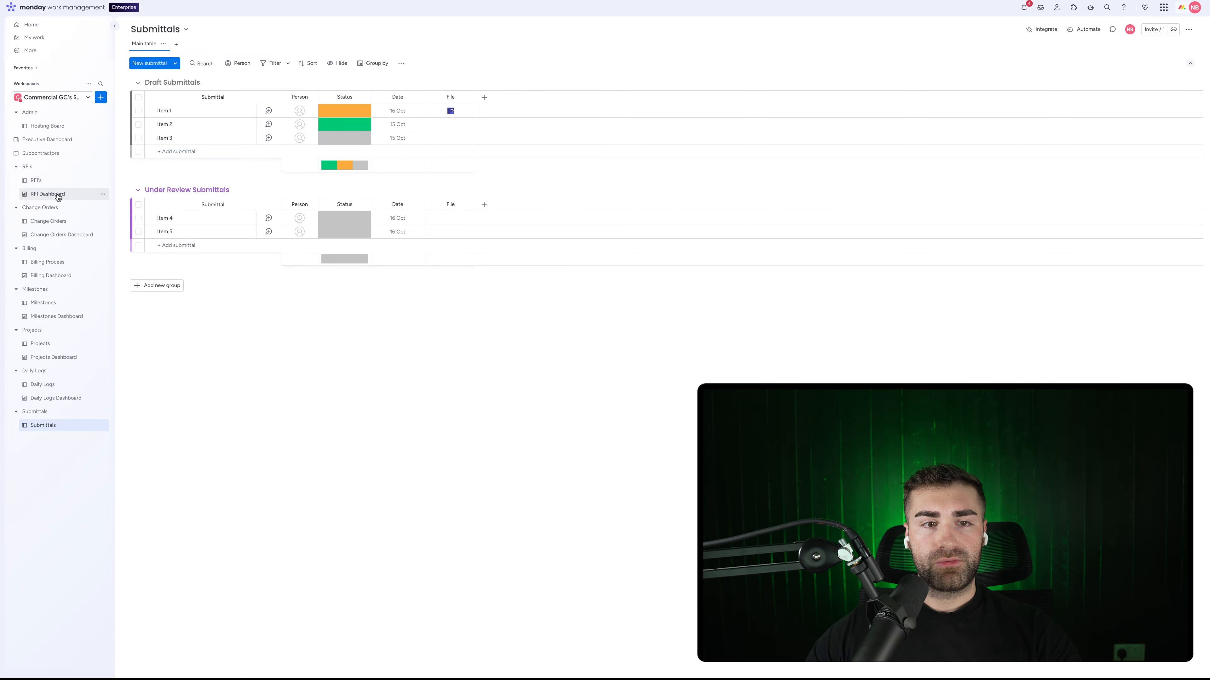
# Step: Add a red group named Returned Submittals
pyautogui.click(157, 286)
pyautogui.click(171, 283)
pyautogui.hotkey('ctrl', 'a')
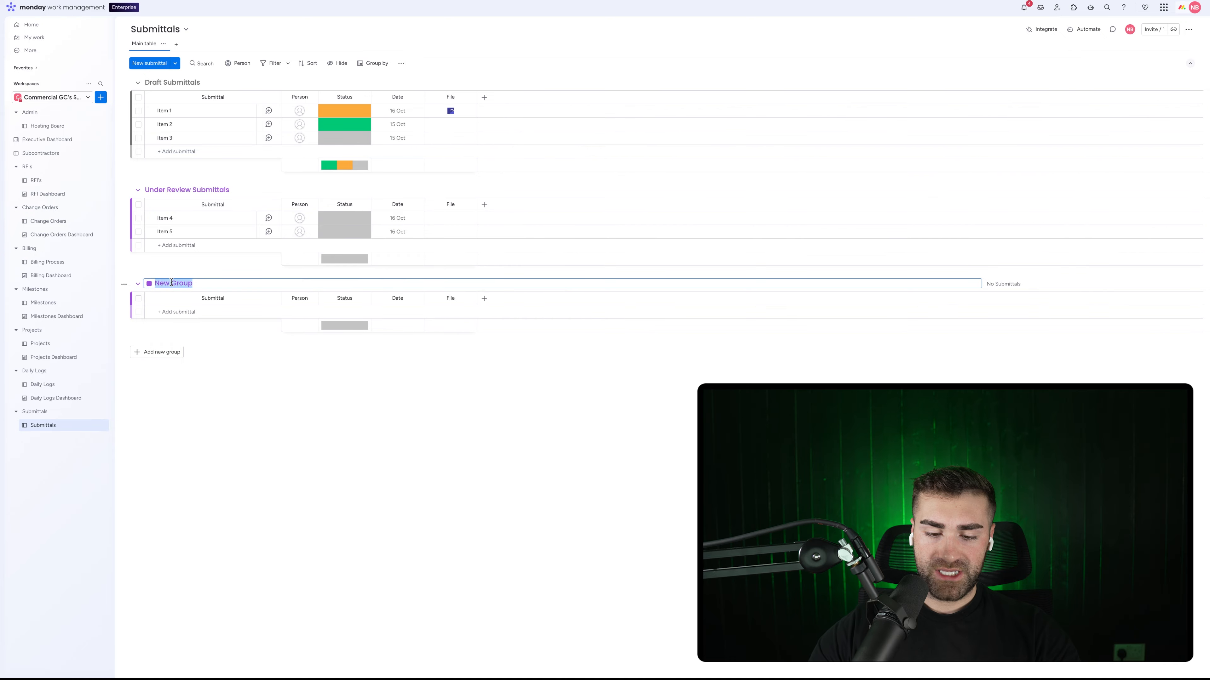
pyautogui.write('Returned Siubmittals')
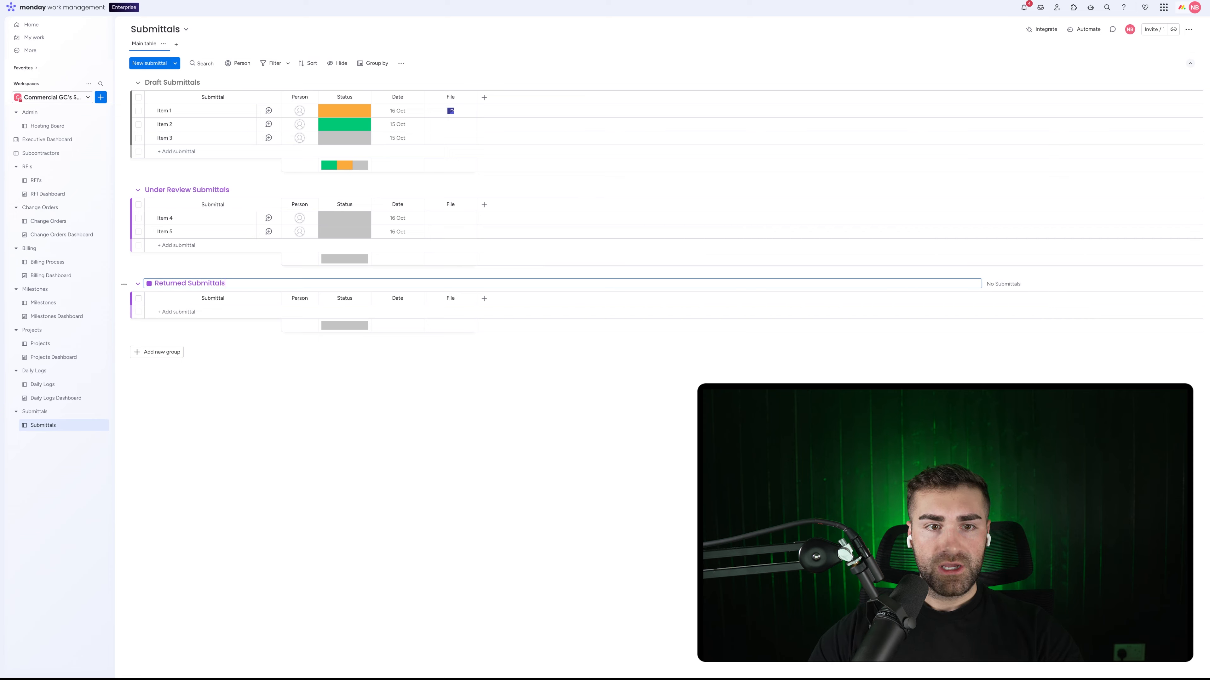
pyautogui.press('Return')
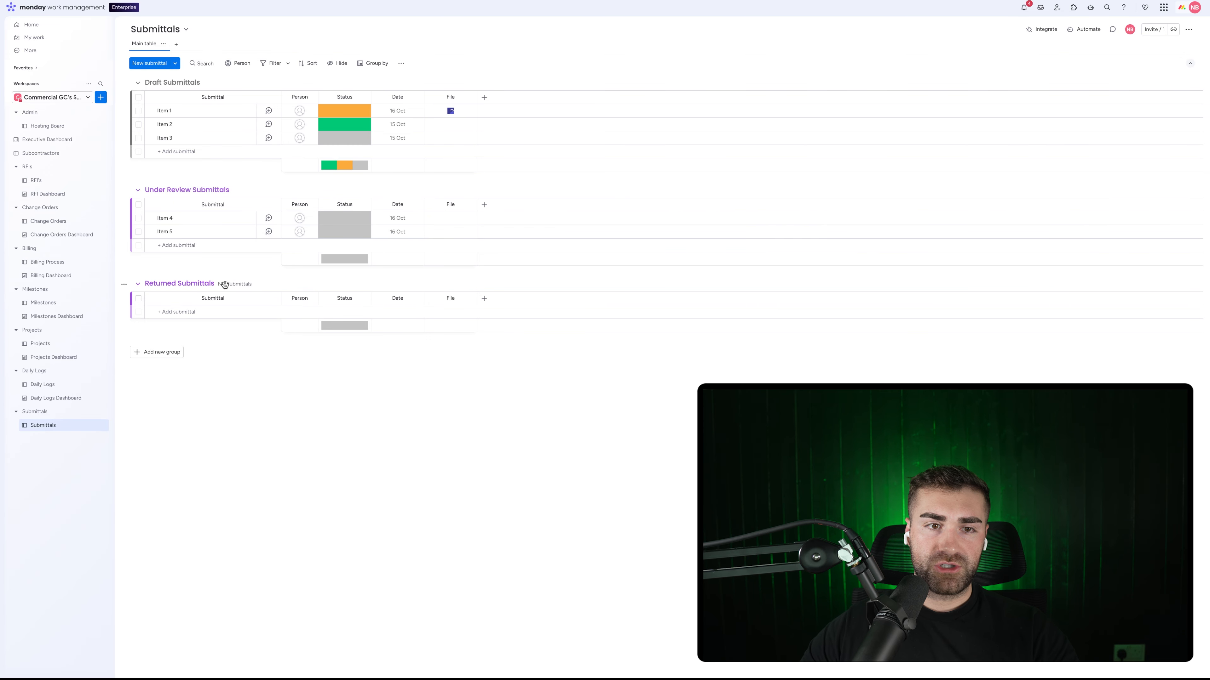
pyautogui.click(170, 281)
pyautogui.click(149, 284)
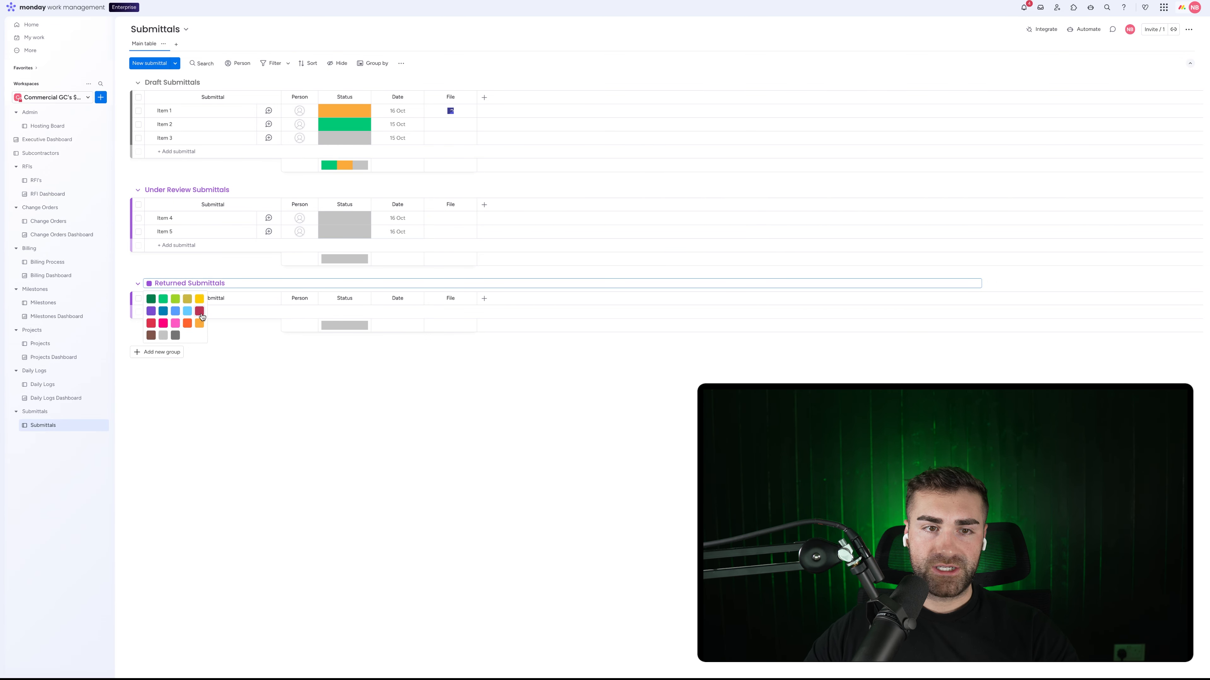
pyautogui.click(199, 311)
# Step: Add two more groups named Approved Submittals and Rejected Submittals
pyautogui.click(157, 351)
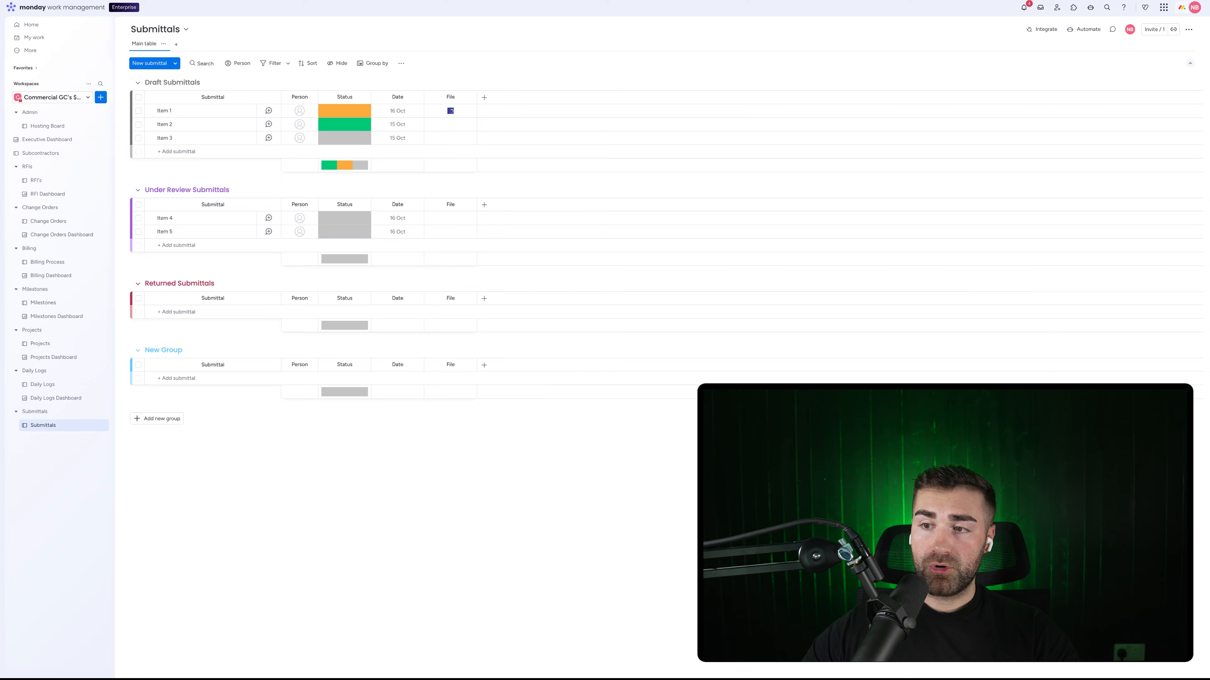
pyautogui.click(197, 350)
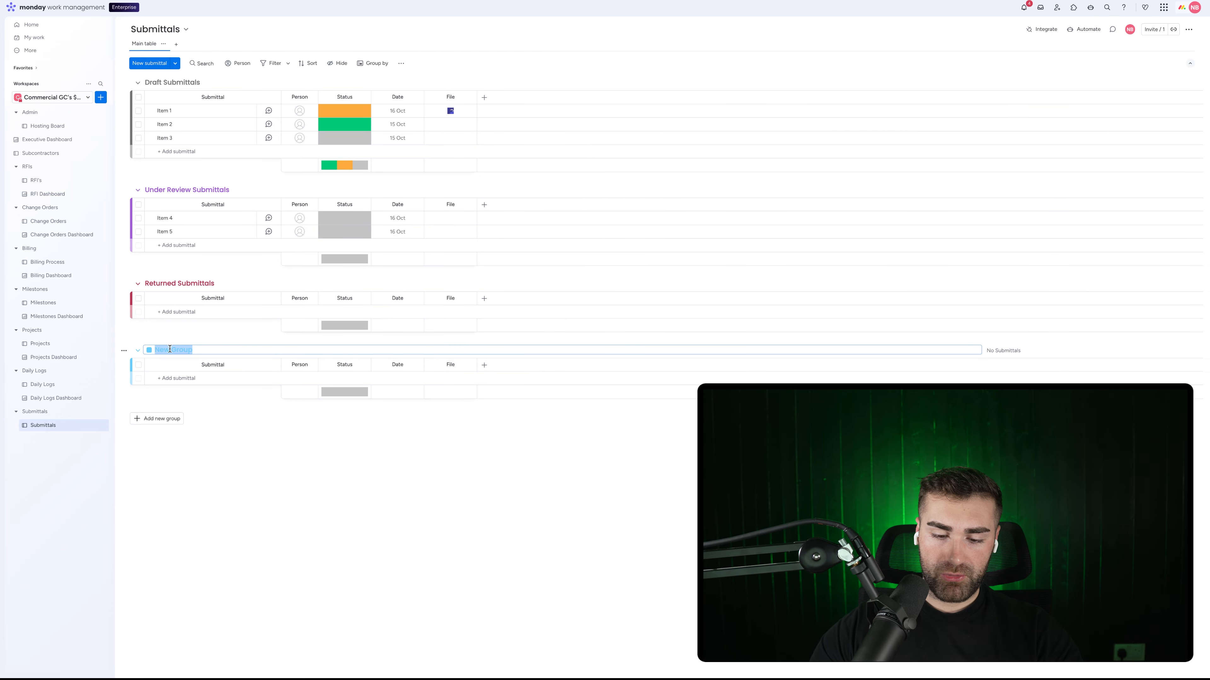
pyautogui.write('Approved Submittals')
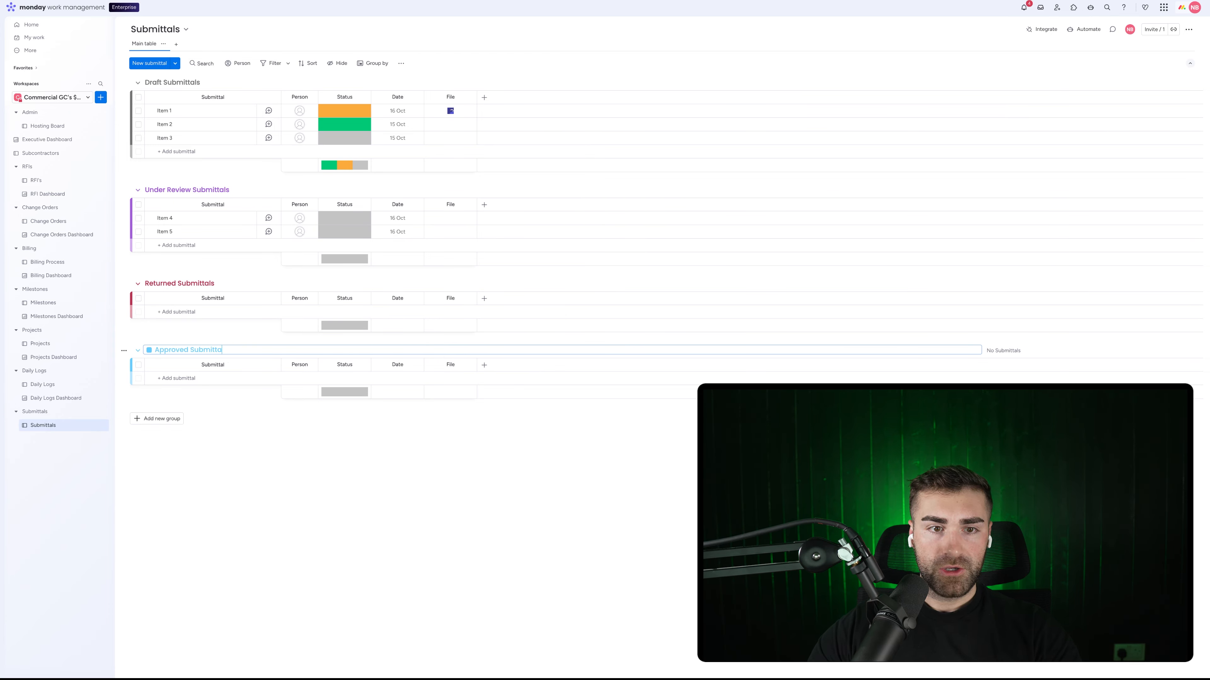
pyautogui.press('Return')
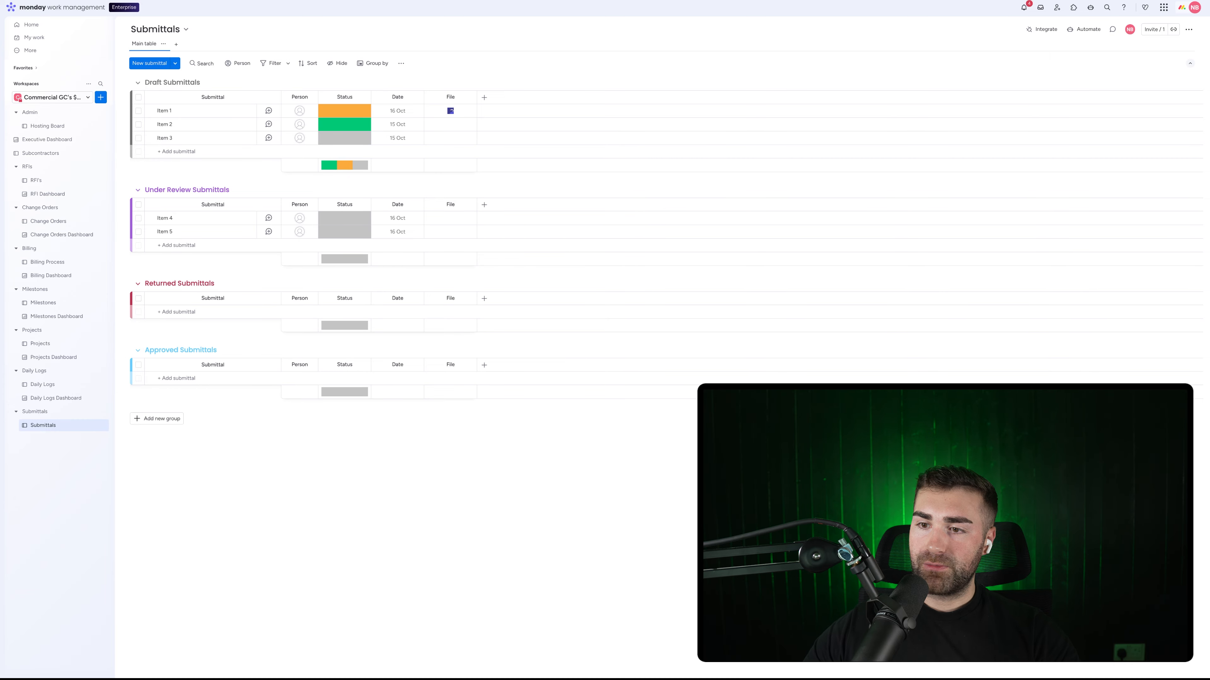
pyautogui.click(150, 419)
pyautogui.click(174, 416)
pyautogui.write('Reje')
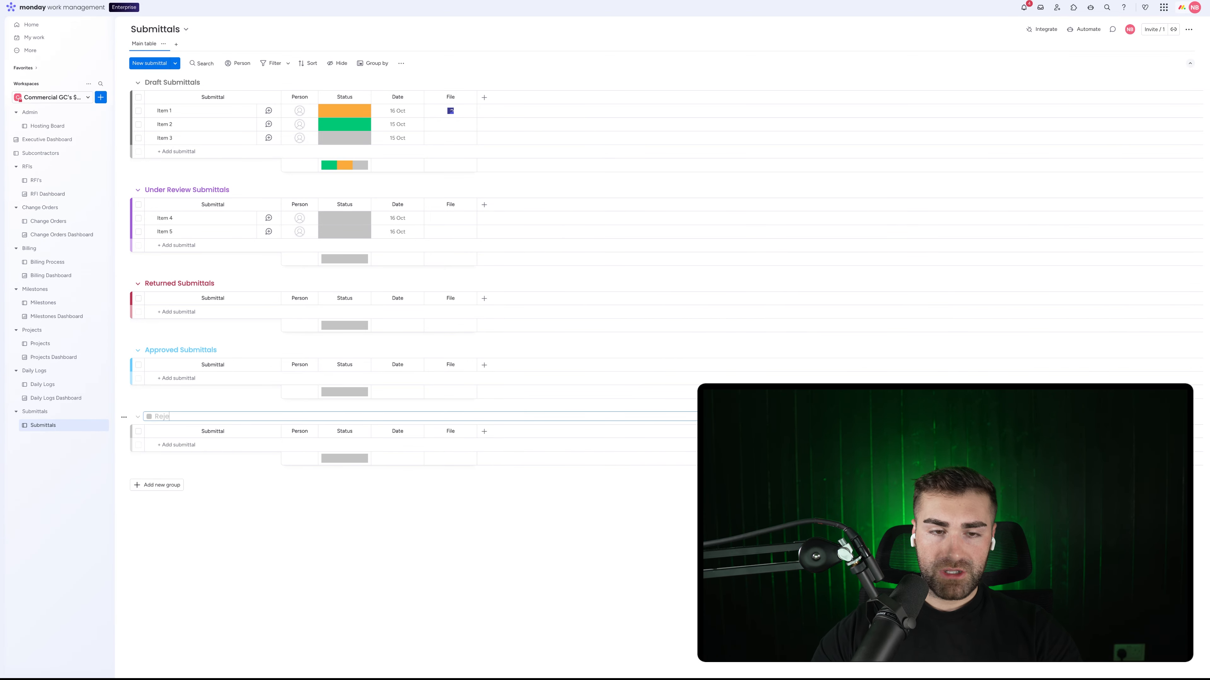
pyautogui.write('cted Submitt')
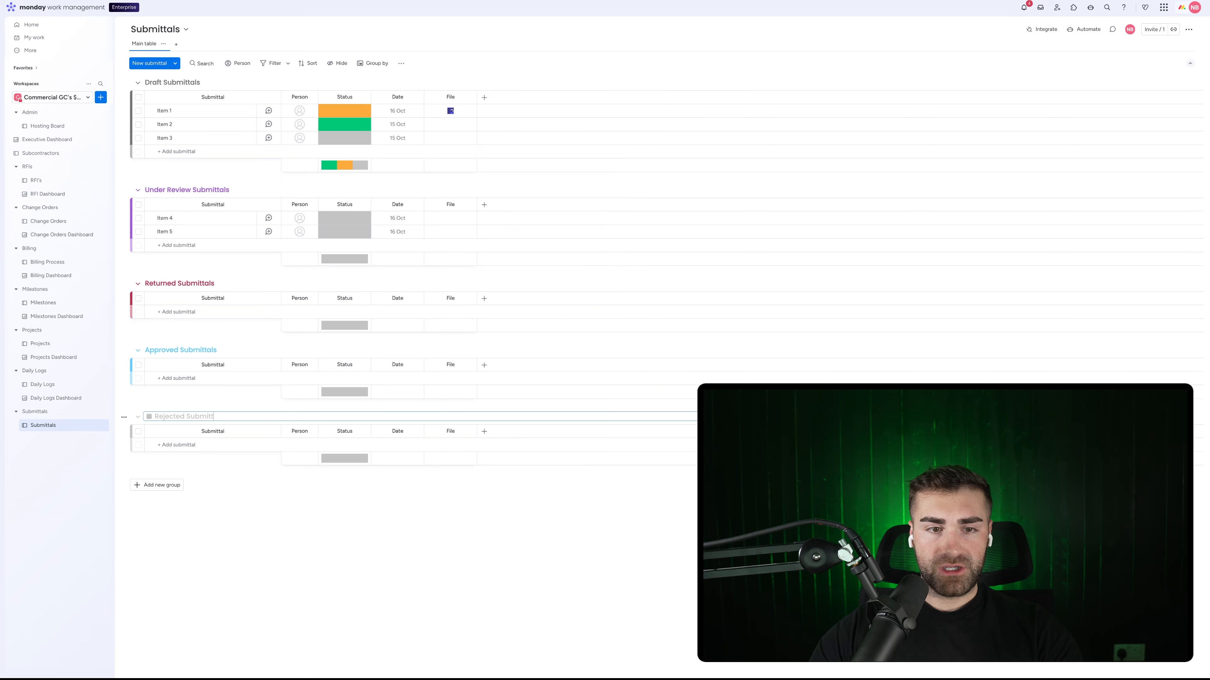
pyautogui.write('als')
pyautogui.press('Return')
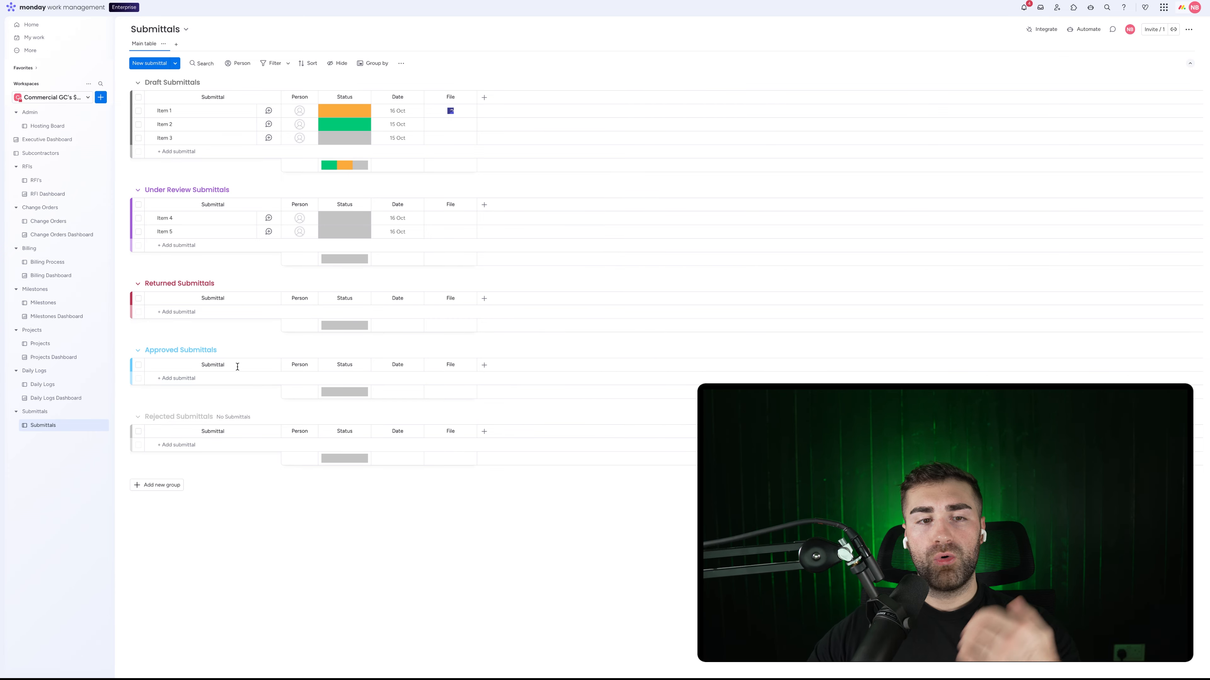
# Step: Colour the Approved group green, Rejected red and Returned orange
pyautogui.click(153, 350)
pyautogui.click(149, 350)
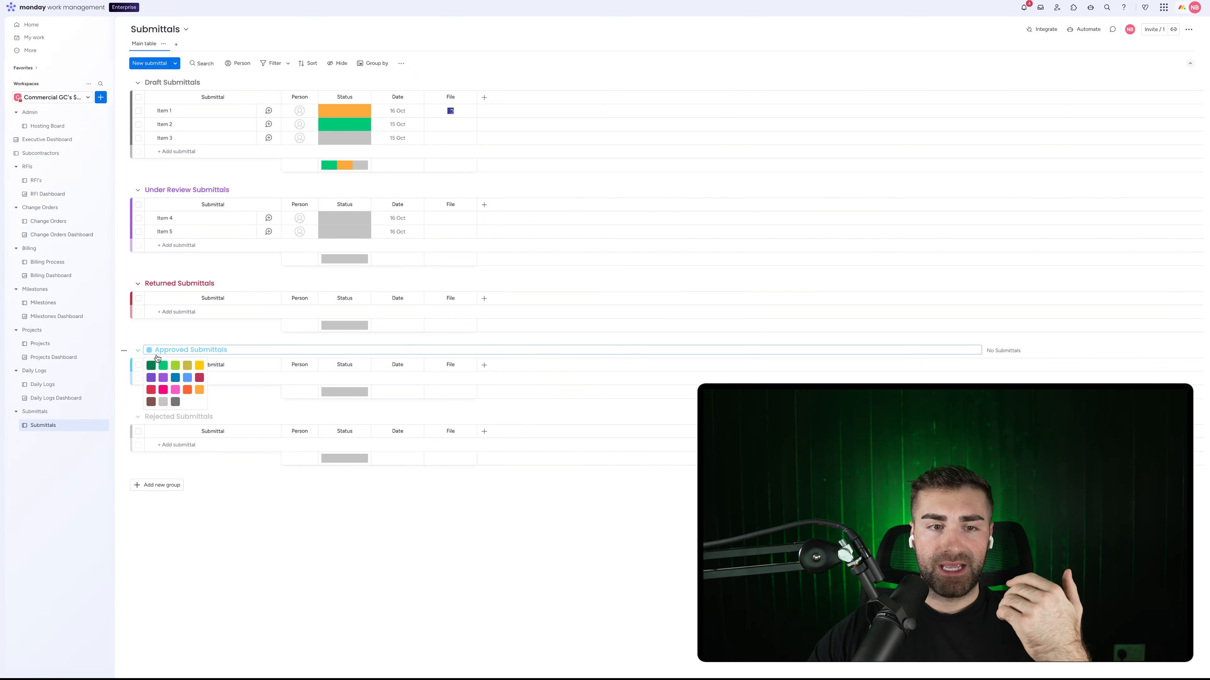
pyautogui.click(153, 366)
pyautogui.click(153, 417)
pyautogui.click(150, 417)
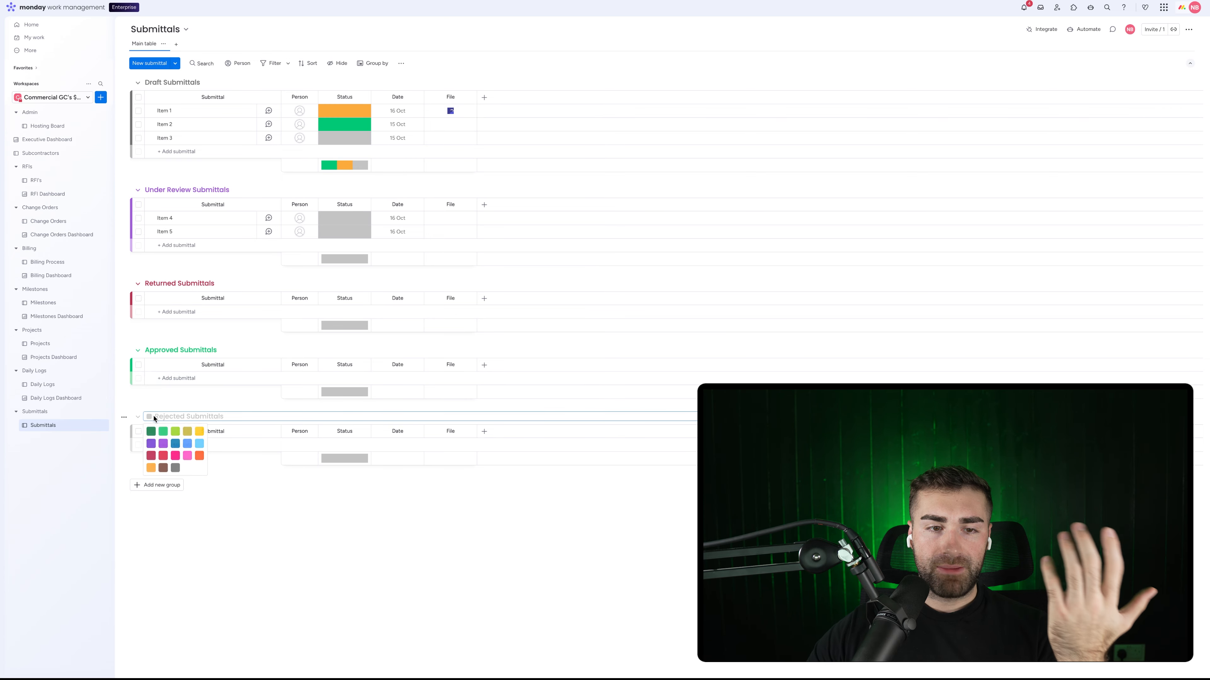
pyautogui.click(169, 463)
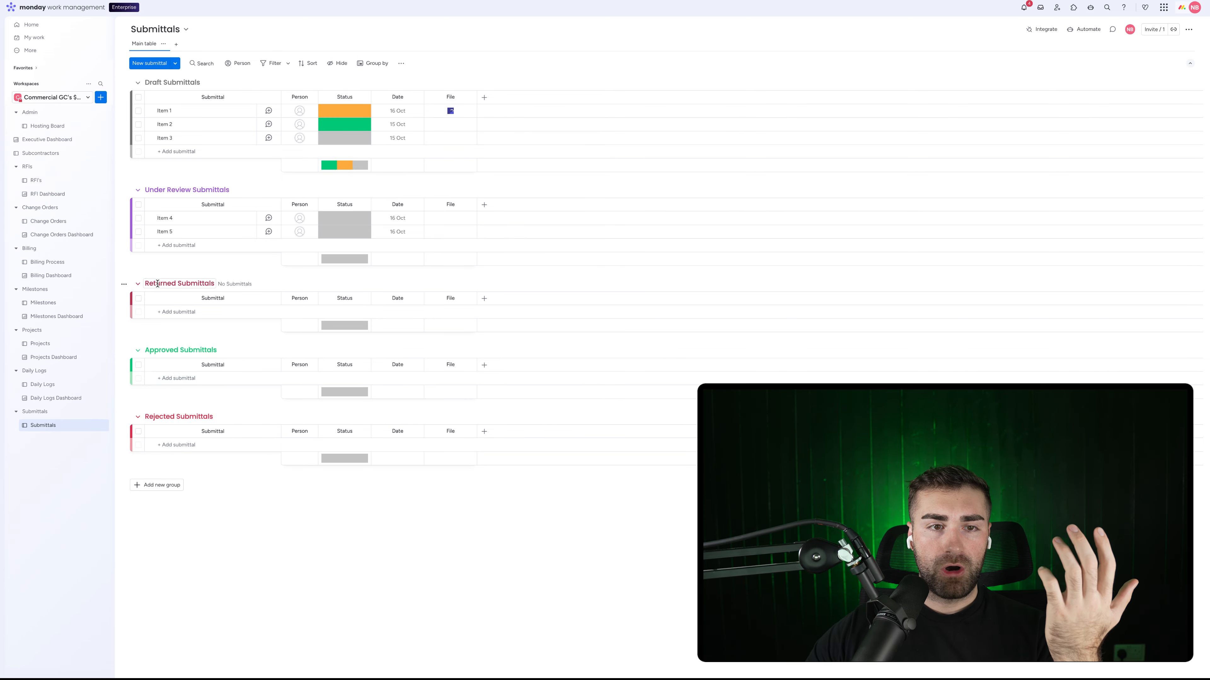
pyautogui.click(149, 282)
pyautogui.click(149, 283)
pyautogui.click(190, 324)
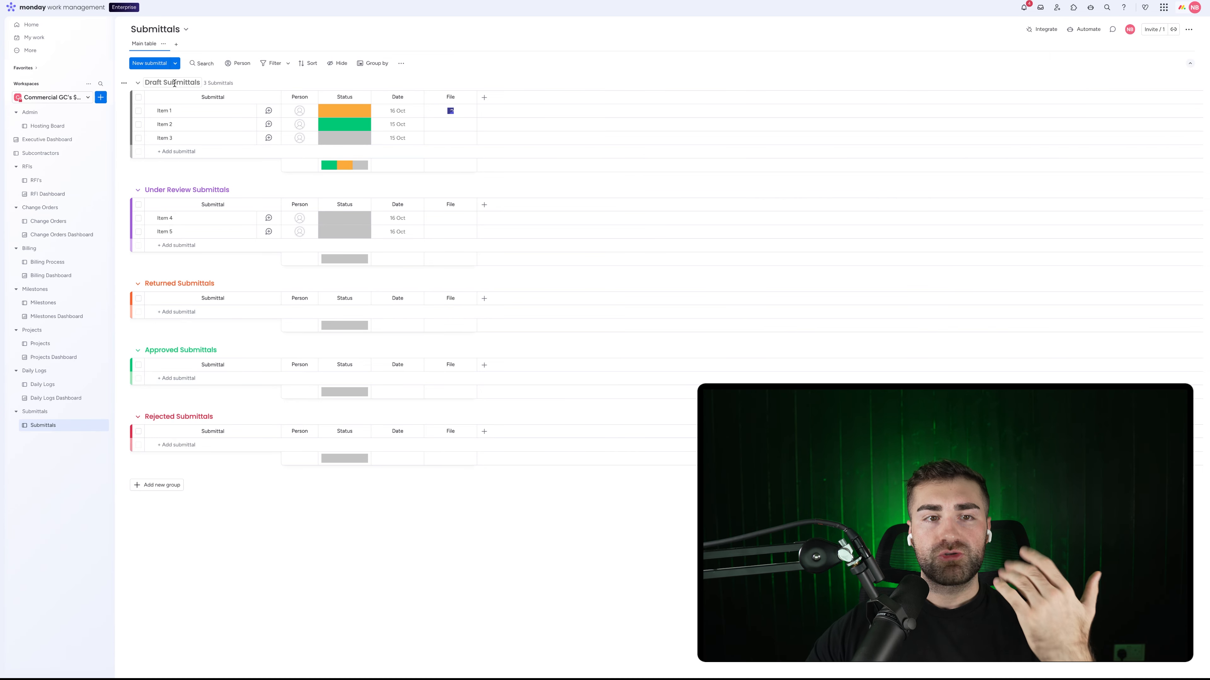
# Step: Rename the Returned Submittals group to Revise & Resubmit Submittals
pyautogui.click(177, 286)
pyautogui.press('Return')
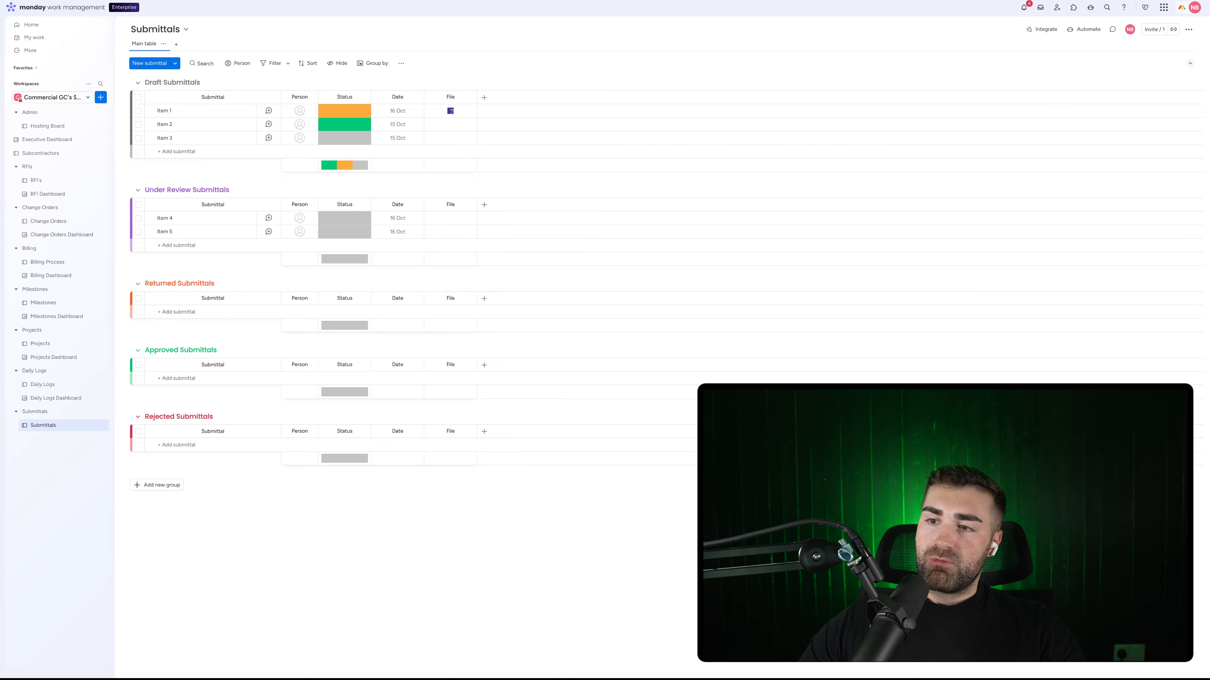
pyautogui.doubleClick(164, 284)
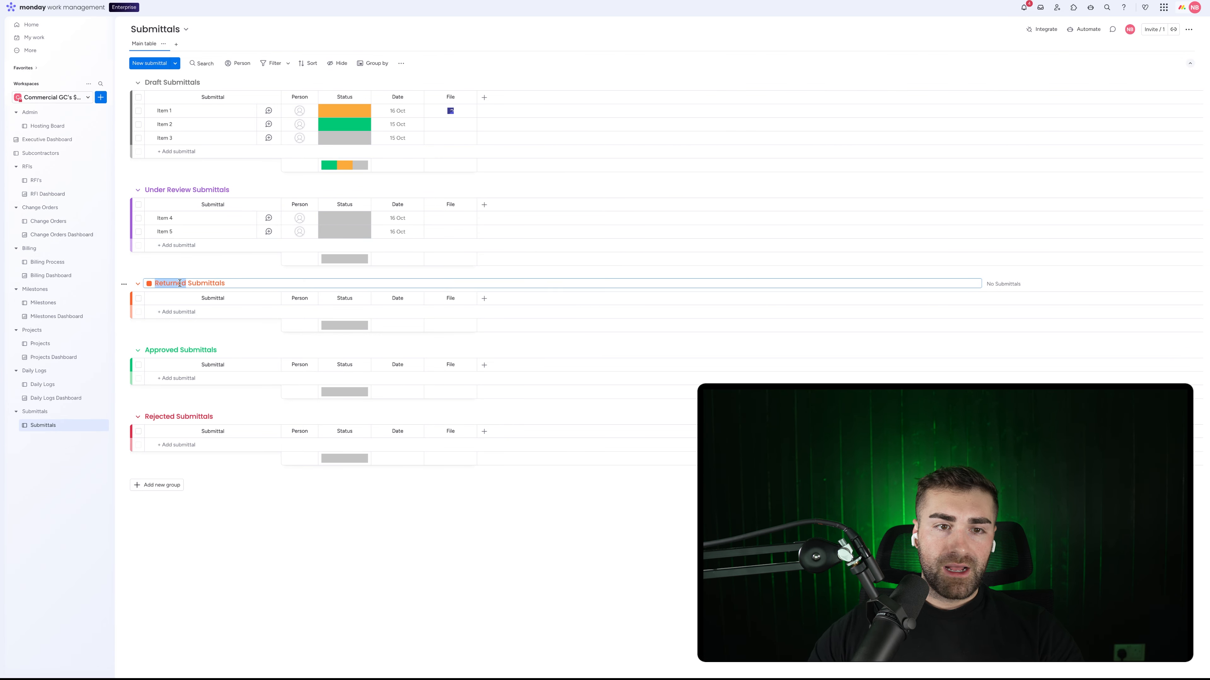
pyautogui.write('Revise & Resubmi')
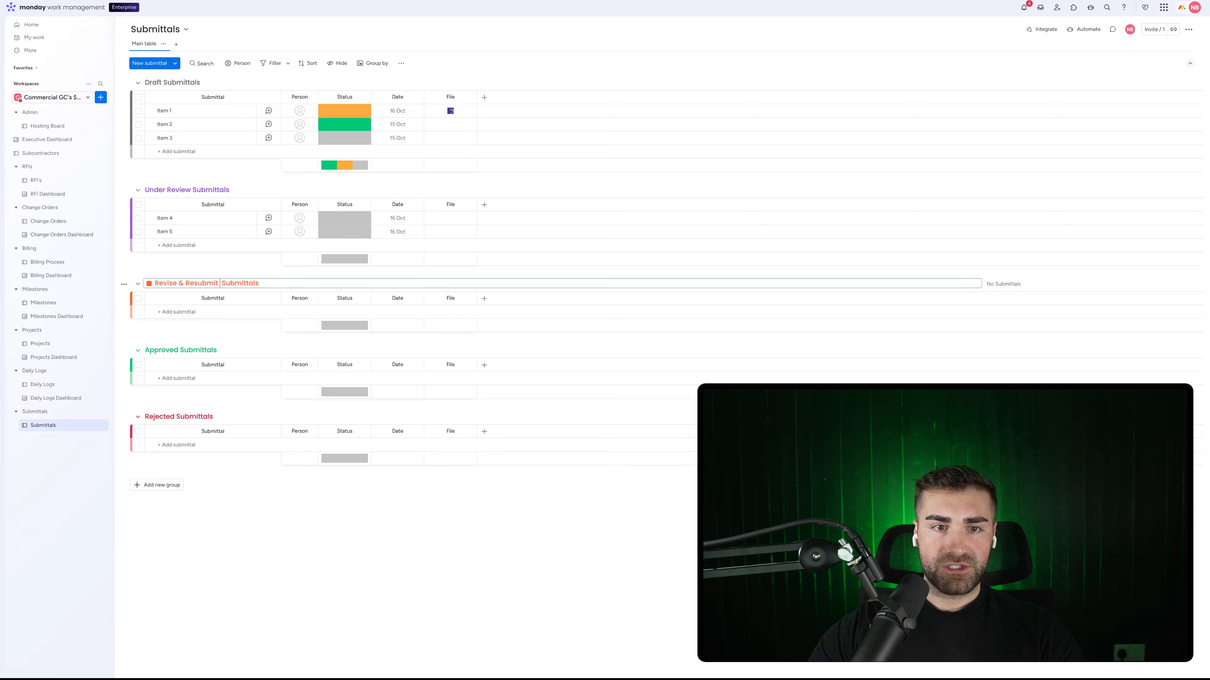
pyautogui.press('Return')
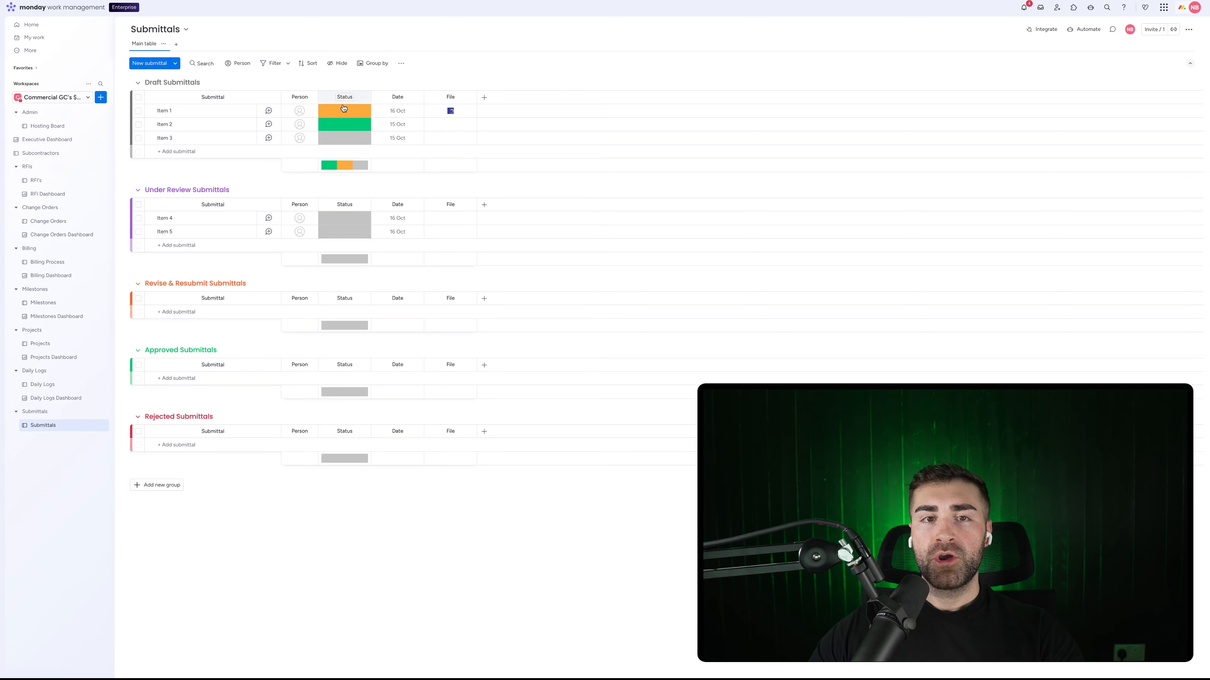
# Step: Edit the Status labels to include Draft, Under Review, Revise & Resubmit and Rejected
pyautogui.click(345, 138)
pyautogui.click(358, 193)
pyautogui.press('Return')
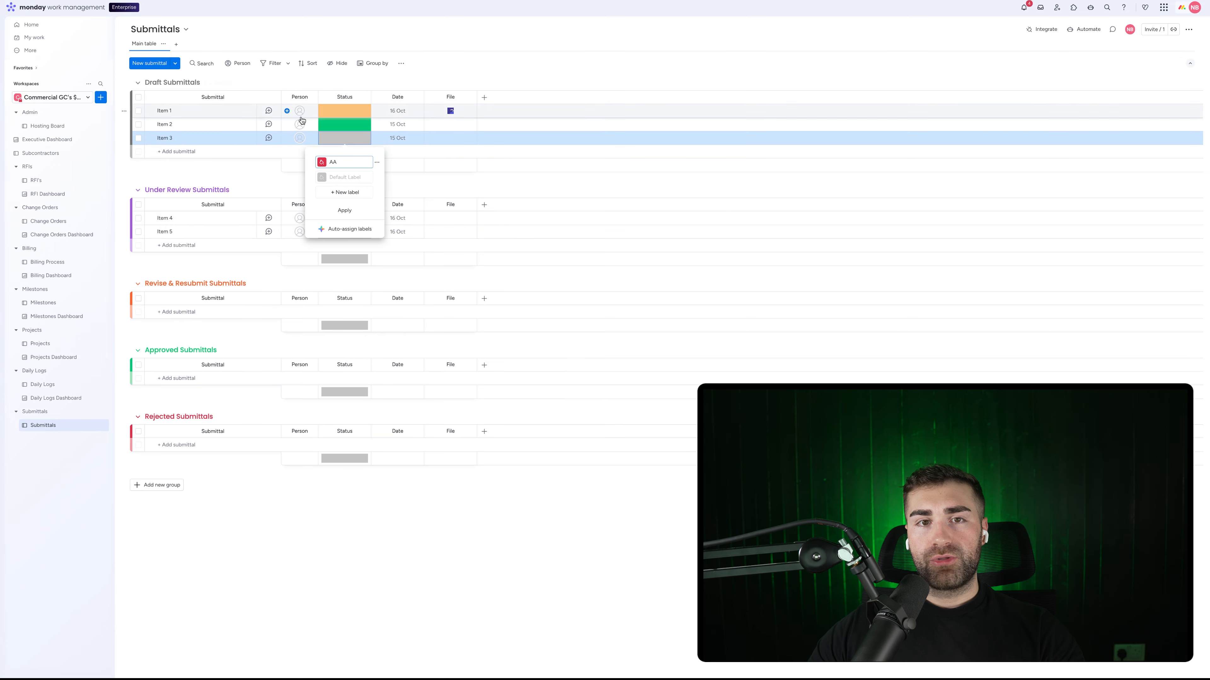
pyautogui.click(337, 177)
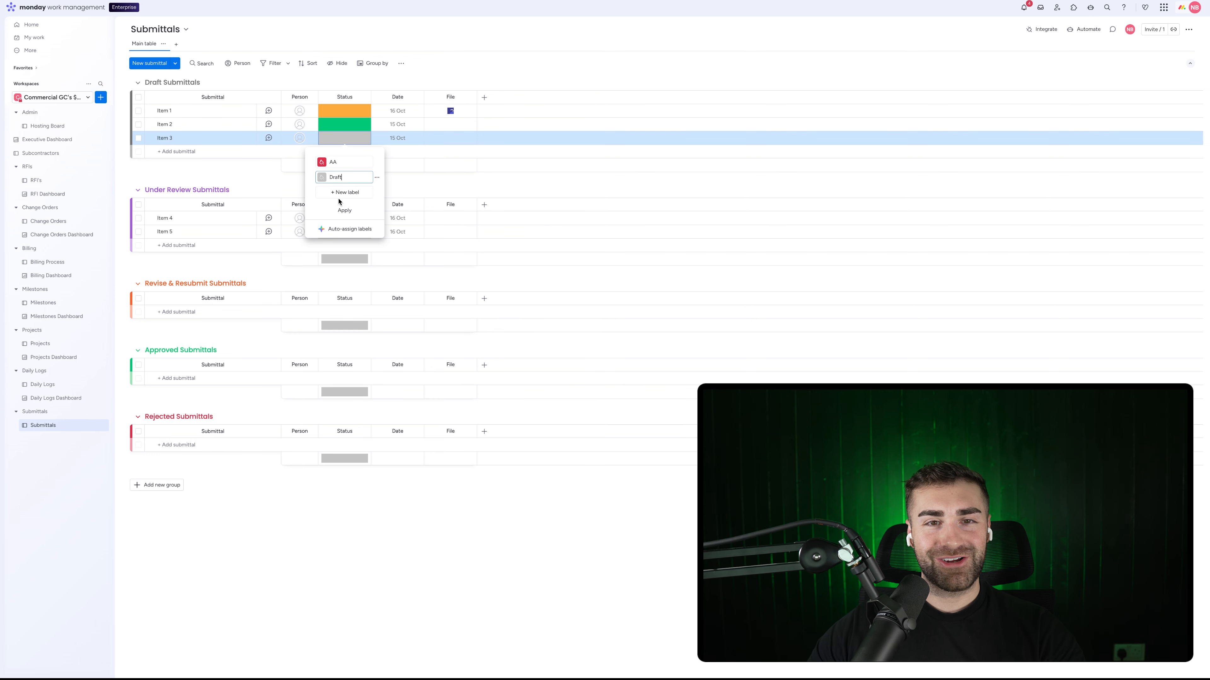
pyautogui.click(336, 192)
pyautogui.write('Under Review')
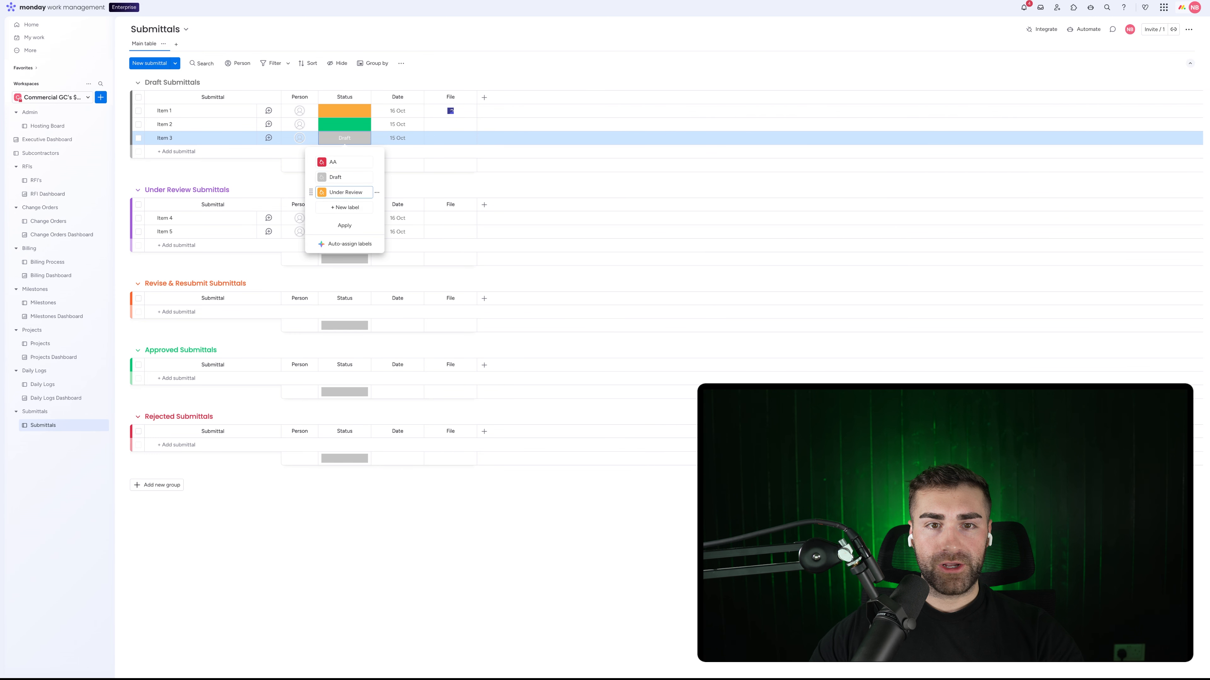
pyautogui.click(341, 208)
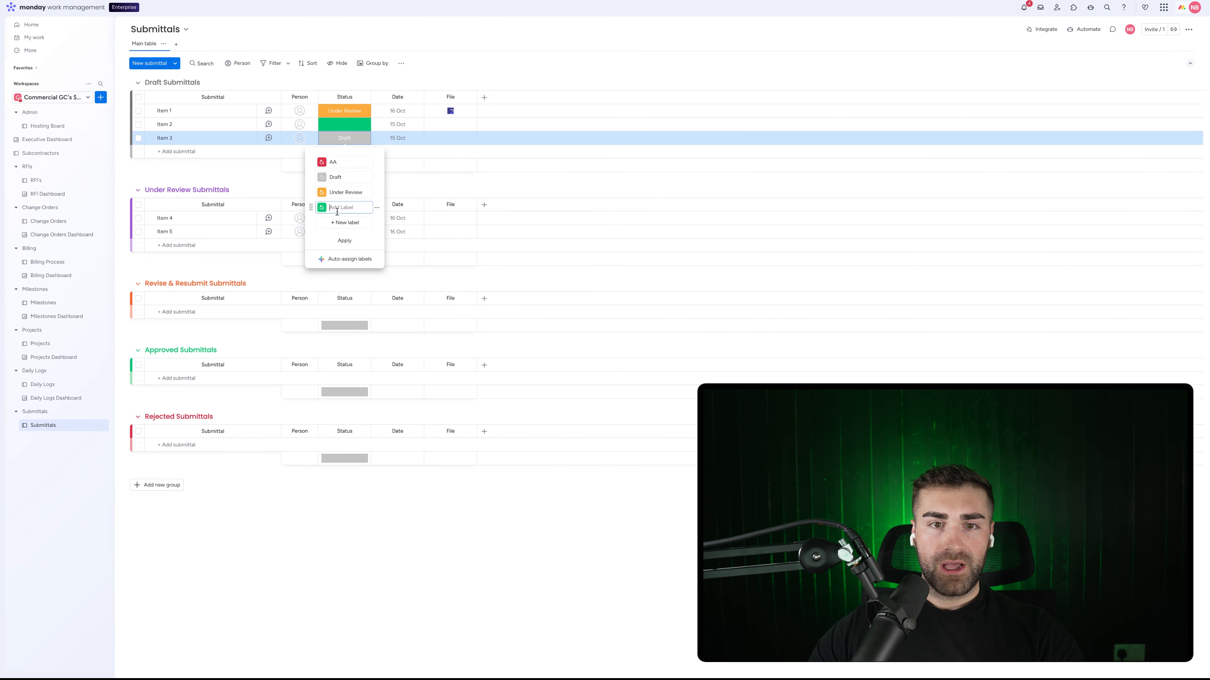
pyautogui.click(336, 223)
pyautogui.write('Rev')
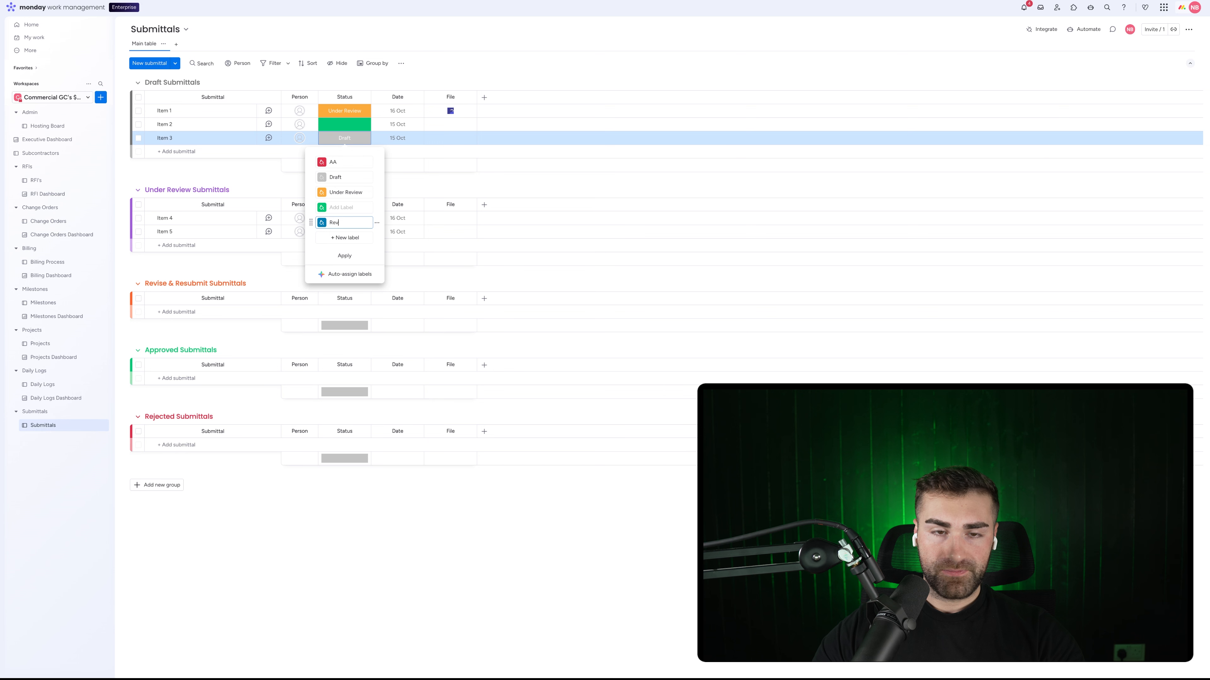
pyautogui.write('ise & Resu')
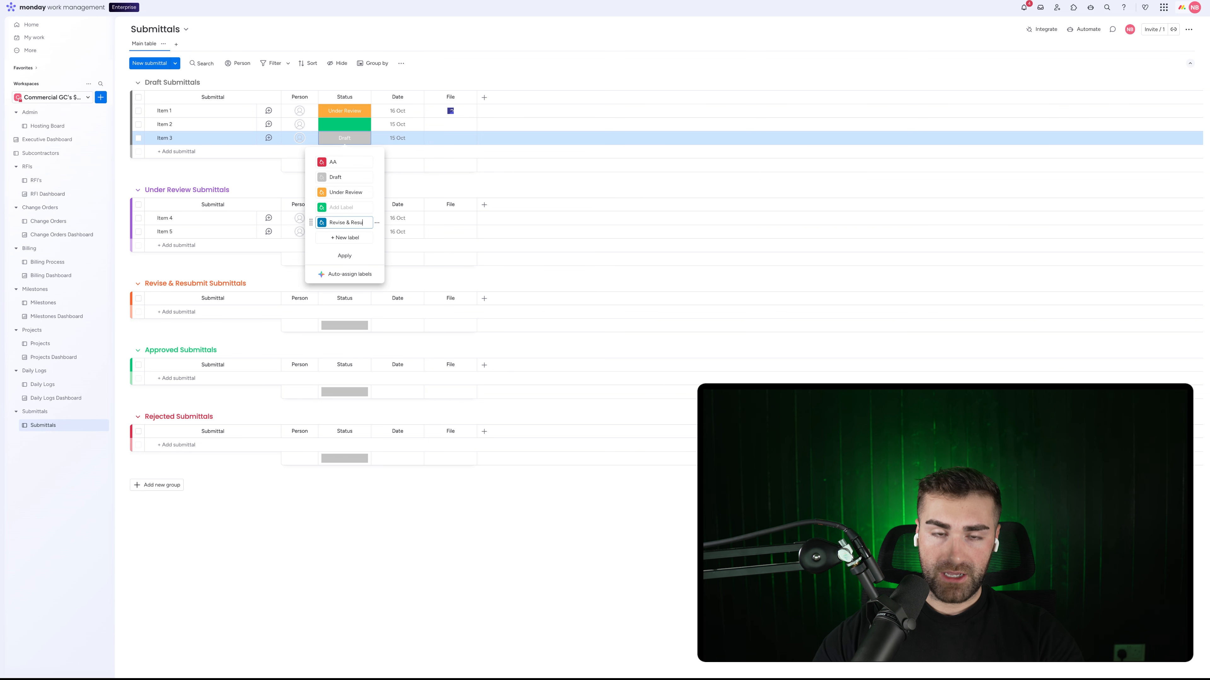
pyautogui.write('bmit')
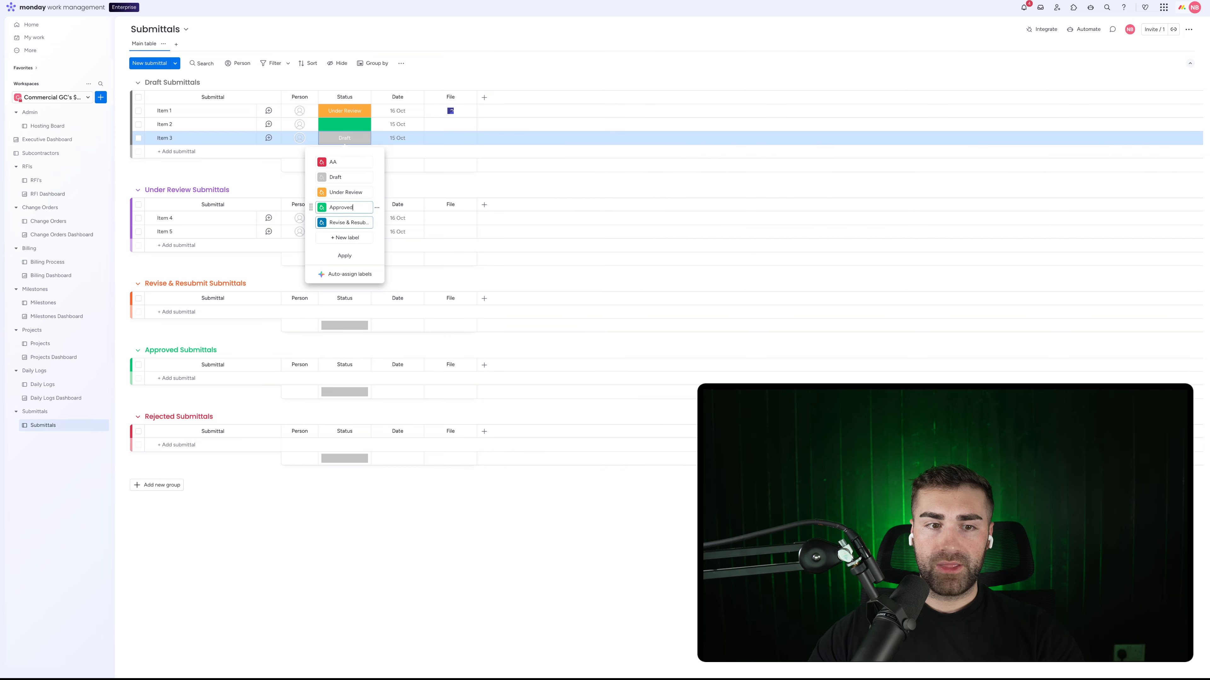
pyautogui.click(347, 163)
pyautogui.press('super+a')
pyautogui.write('Re')
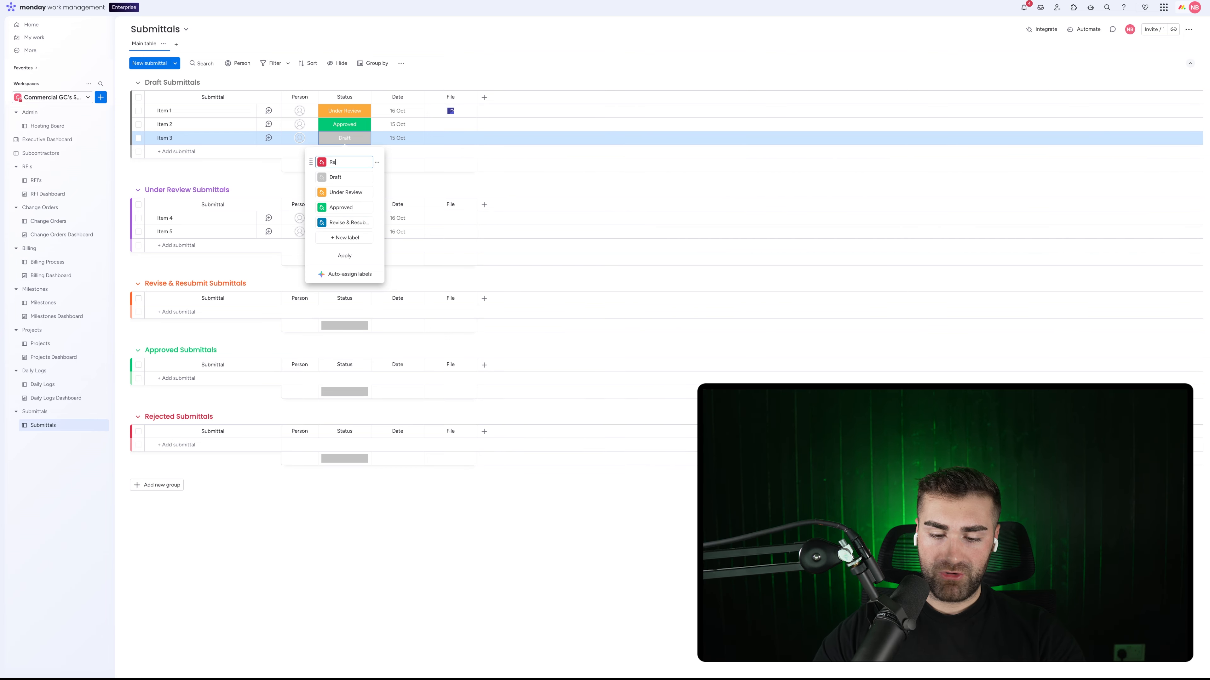
pyautogui.write('jected')
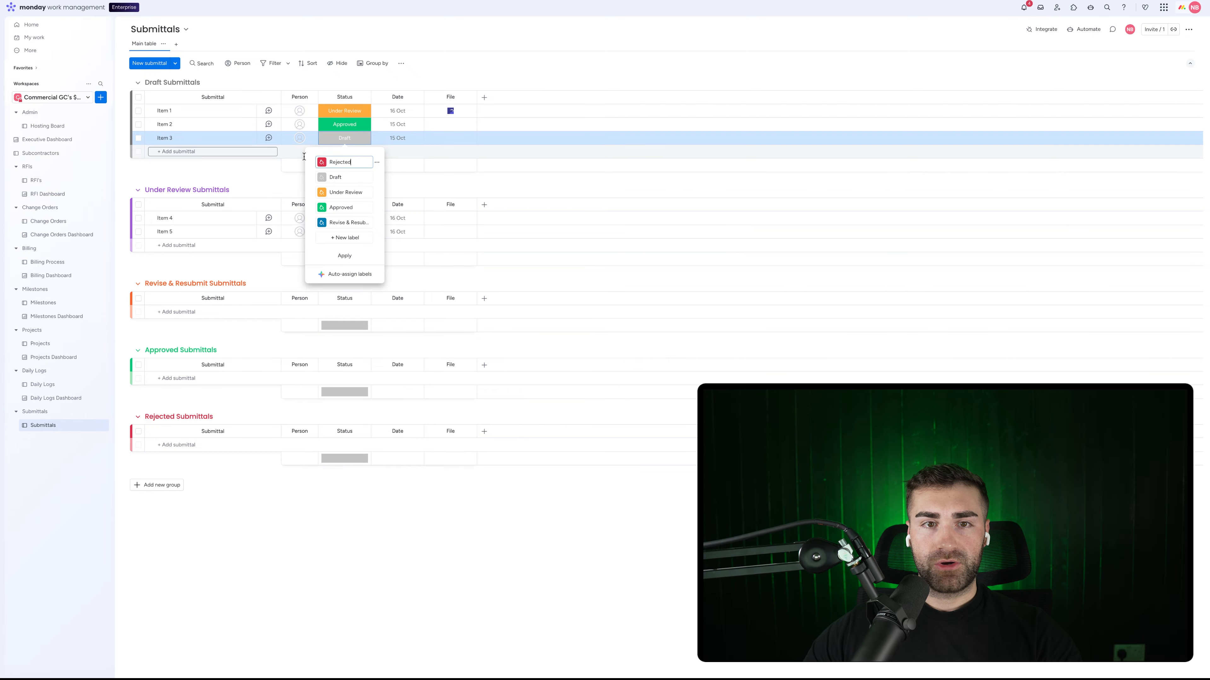
# Step: Move Rejected to the bottom, make Under Review purple and Revise & Resubmit orange, and apply
pyautogui.moveTo(310, 160); pyautogui.dragTo(314, 224)
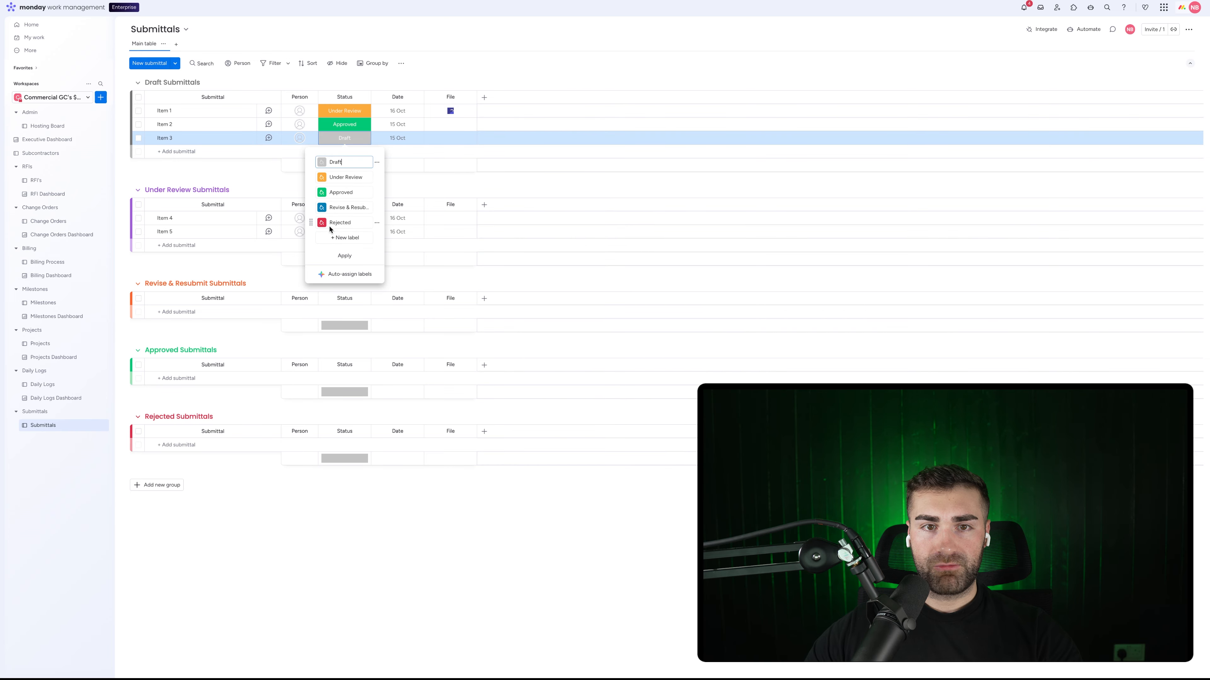
pyautogui.click(322, 178)
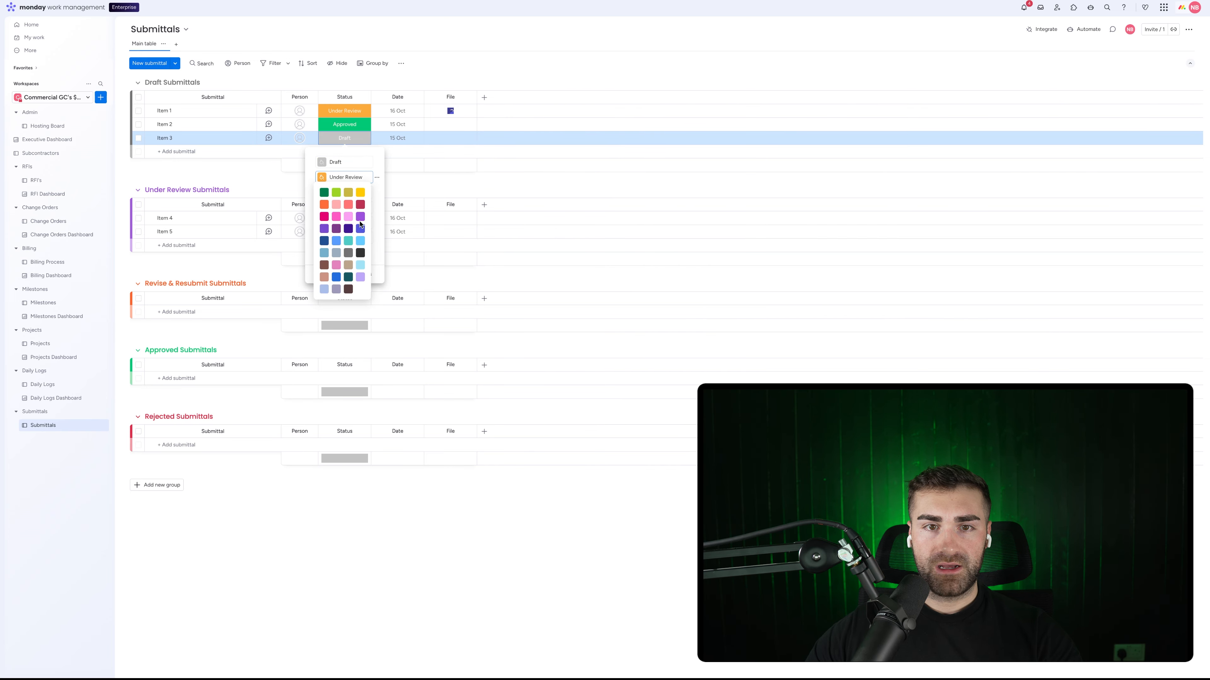
pyautogui.click(326, 229)
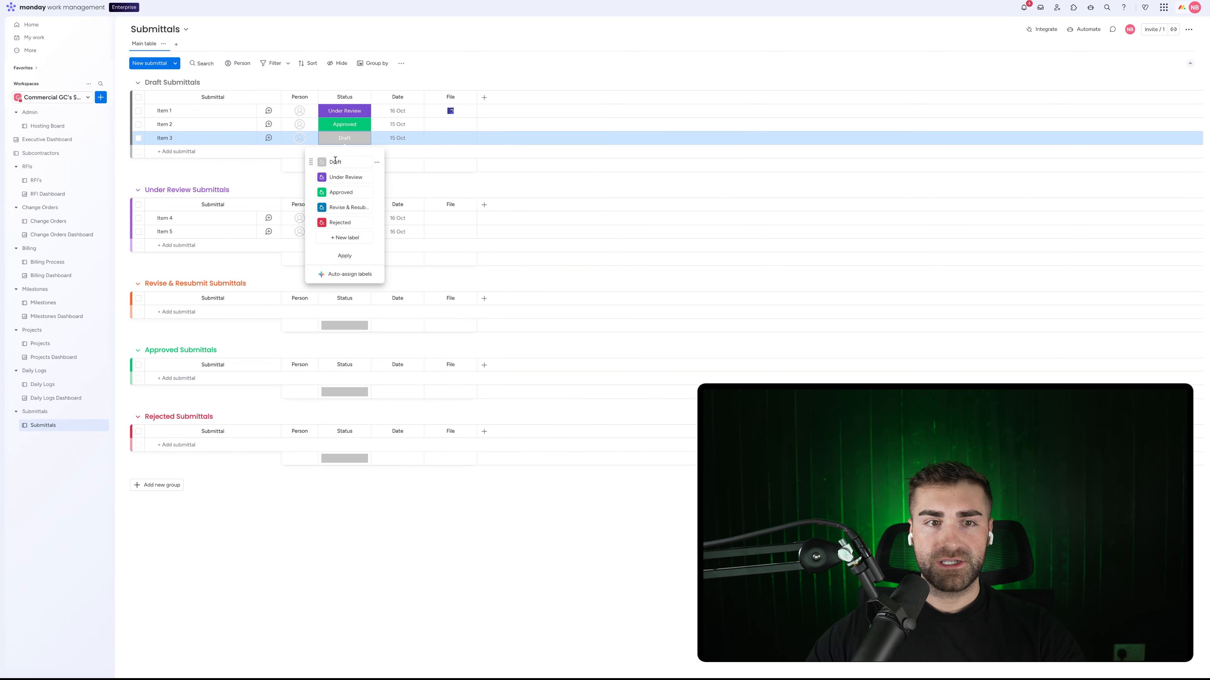
pyautogui.click(322, 210)
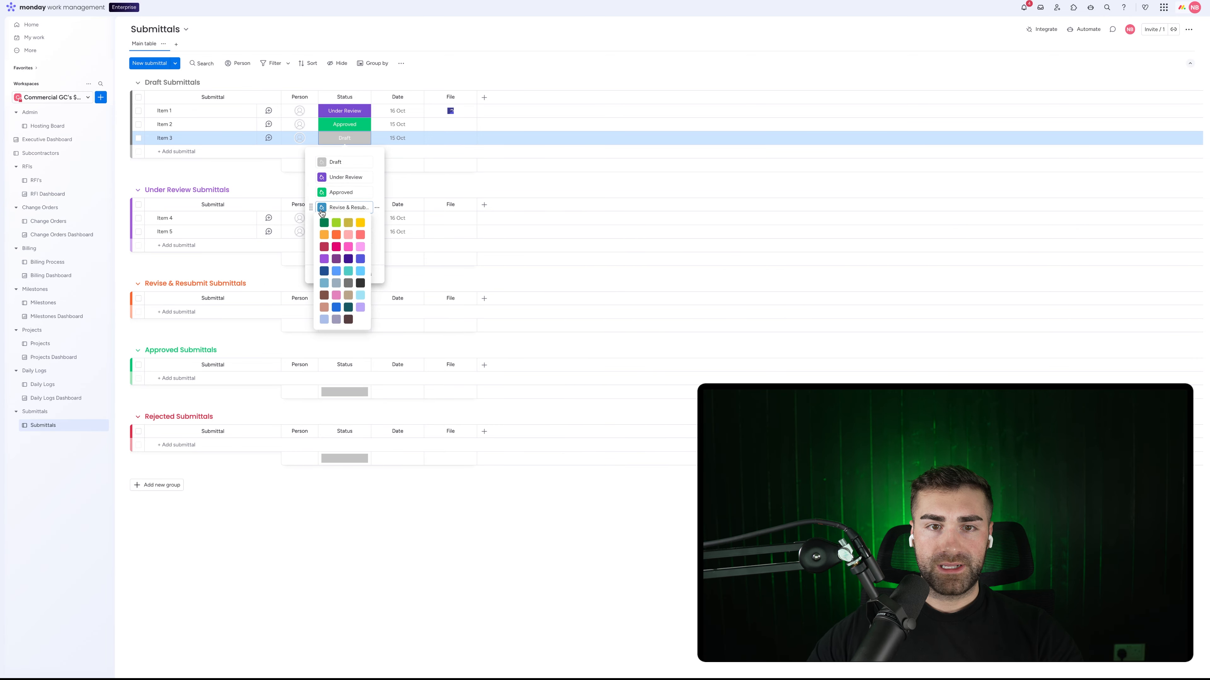
pyautogui.click(335, 235)
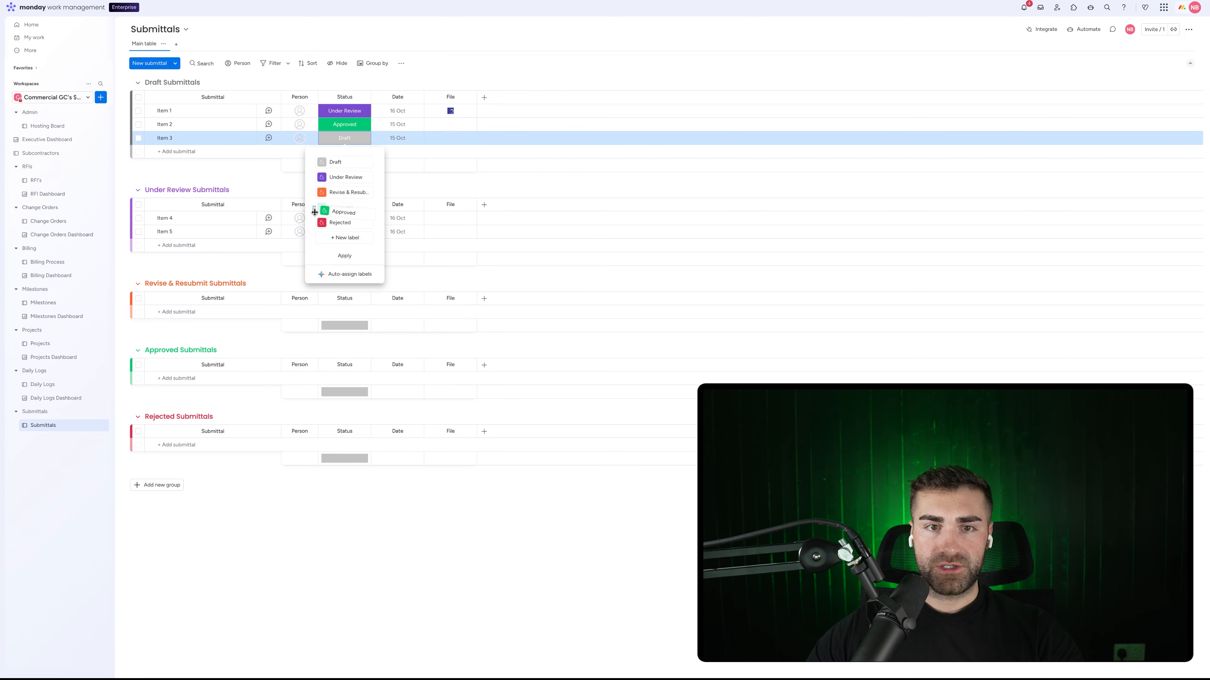
pyautogui.click(353, 256)
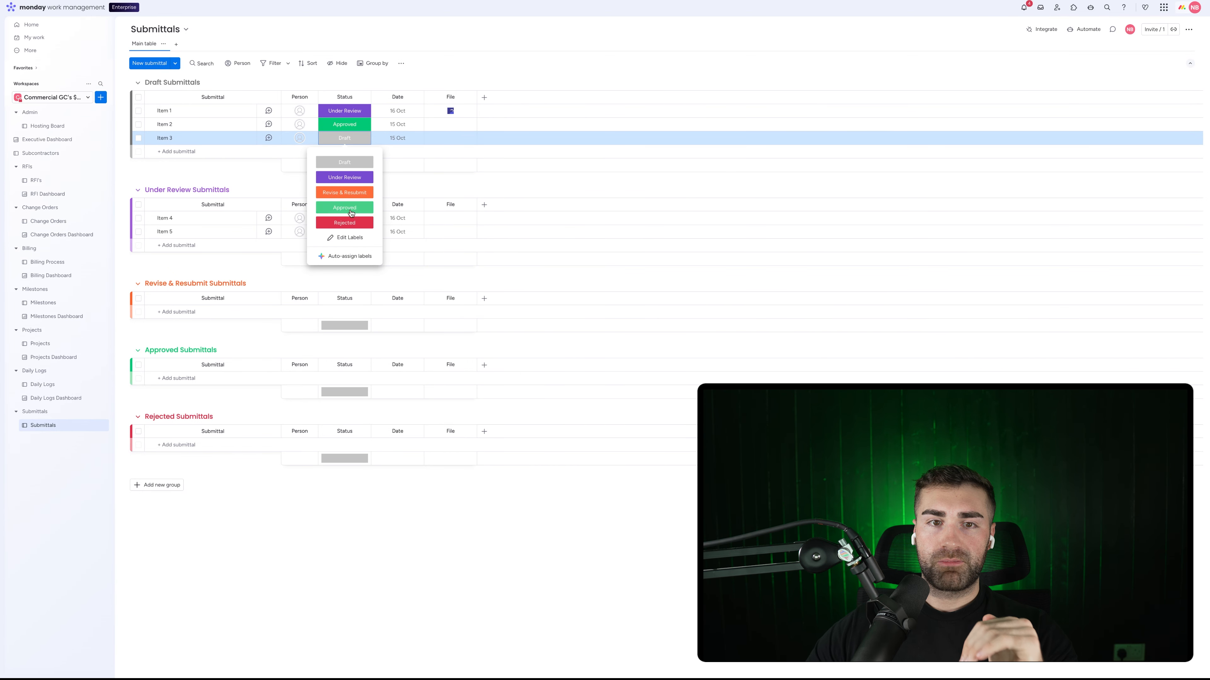
pyautogui.click(447, 60)
# Step: Hide the Status column's summary bars under each group
pyautogui.click(363, 97)
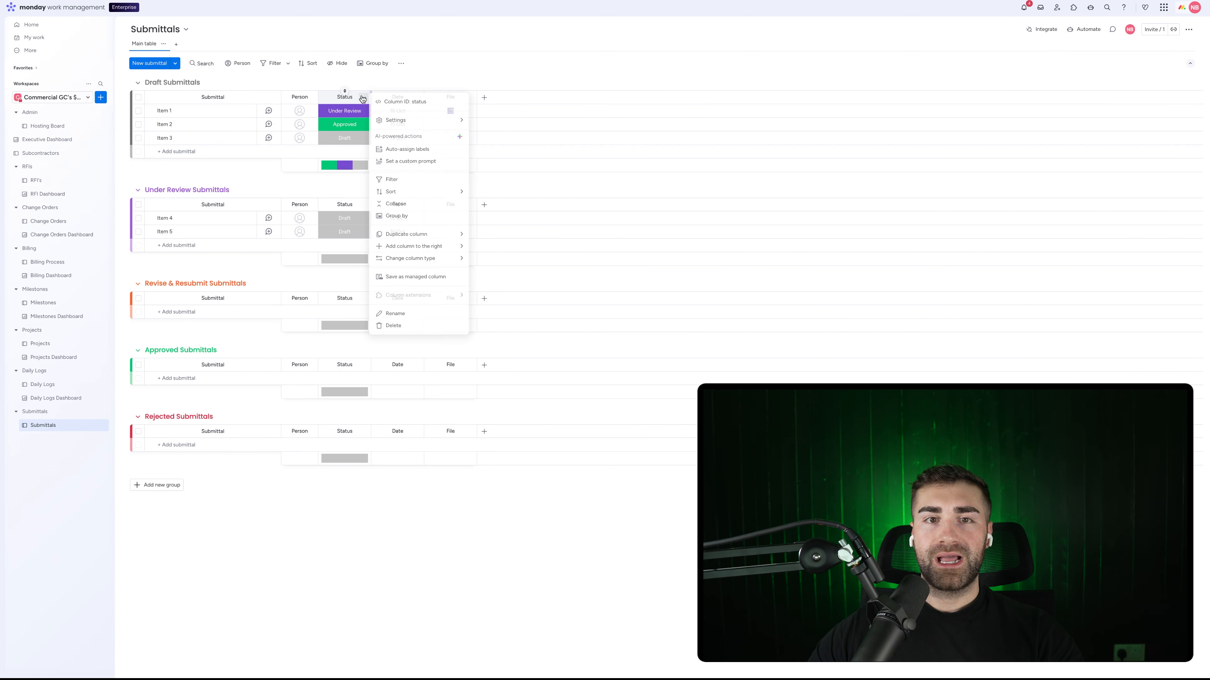
pyautogui.moveTo(394, 119)
pyautogui.click(499, 202)
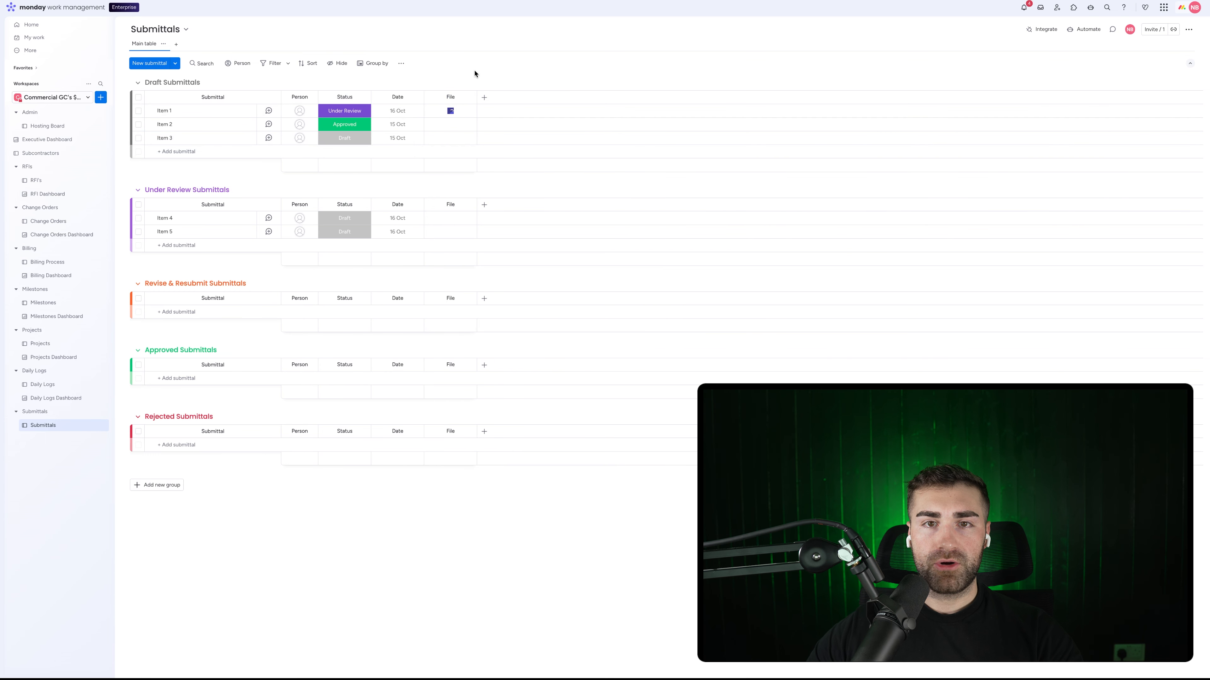
# Step: Move the File column before Date and rename Date to Date Created
pyautogui.moveTo(450, 97); pyautogui.dragTo(411, 99)
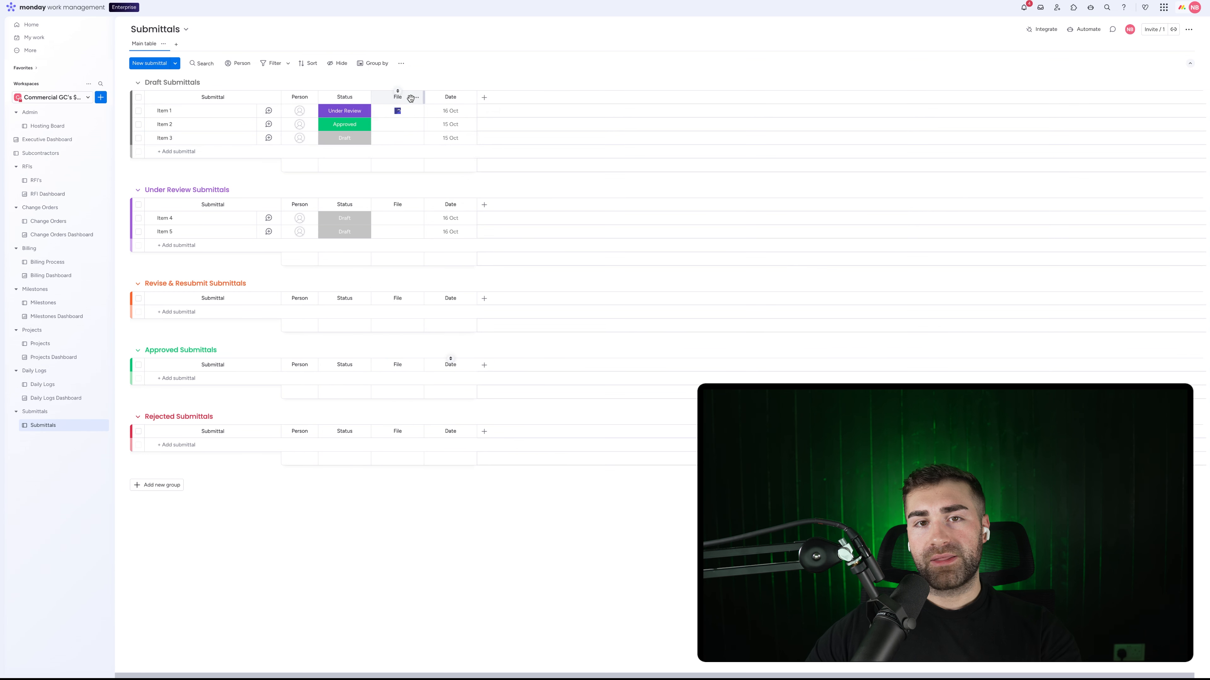
pyautogui.click(457, 97)
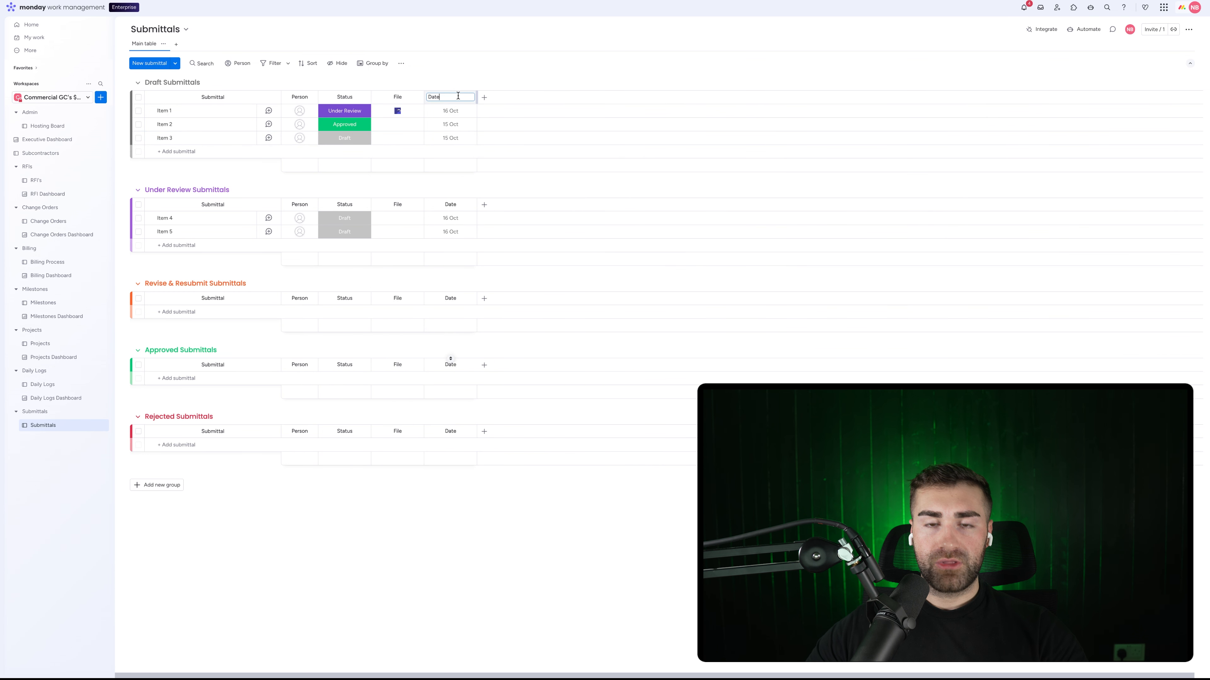
pyautogui.write('Created')
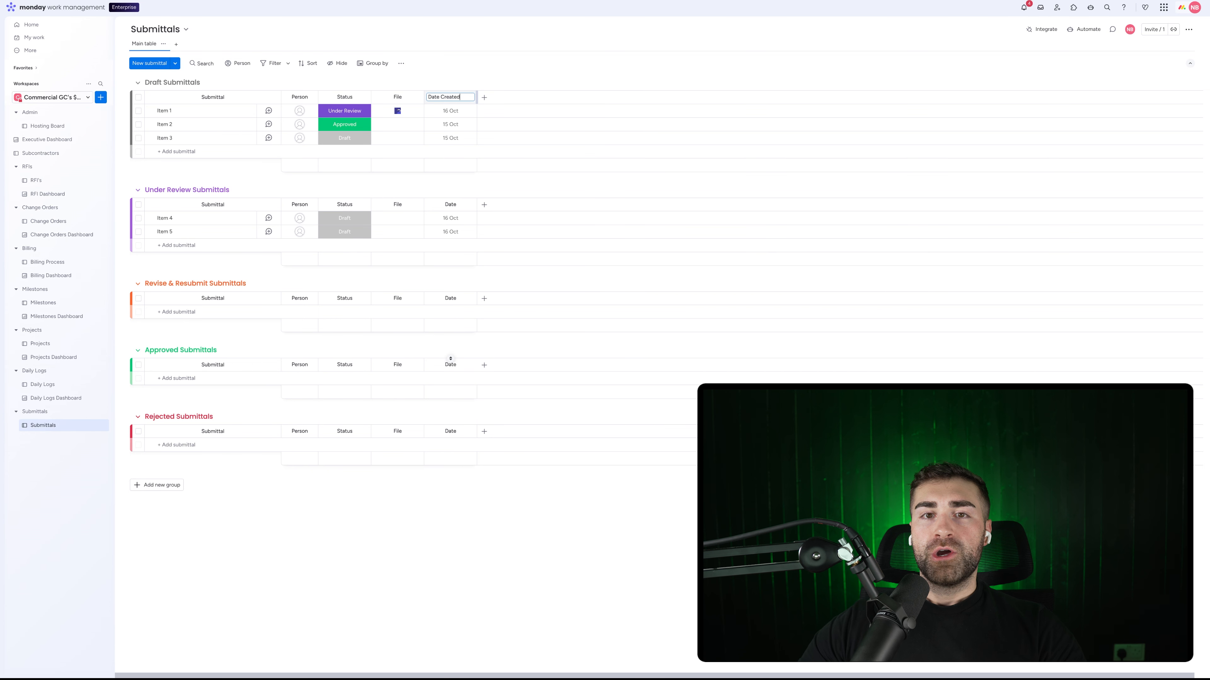
pyautogui.press('Return')
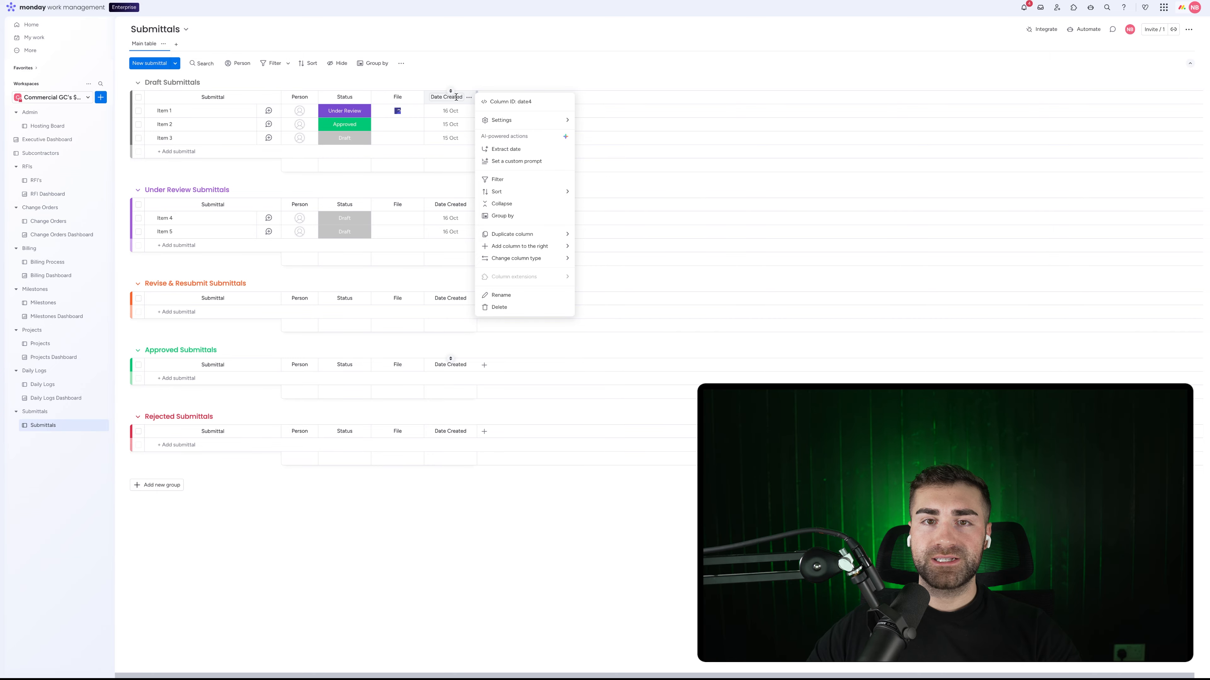
# Step: Restrict who can edit the Date Created column
pyautogui.moveTo(560, 121)
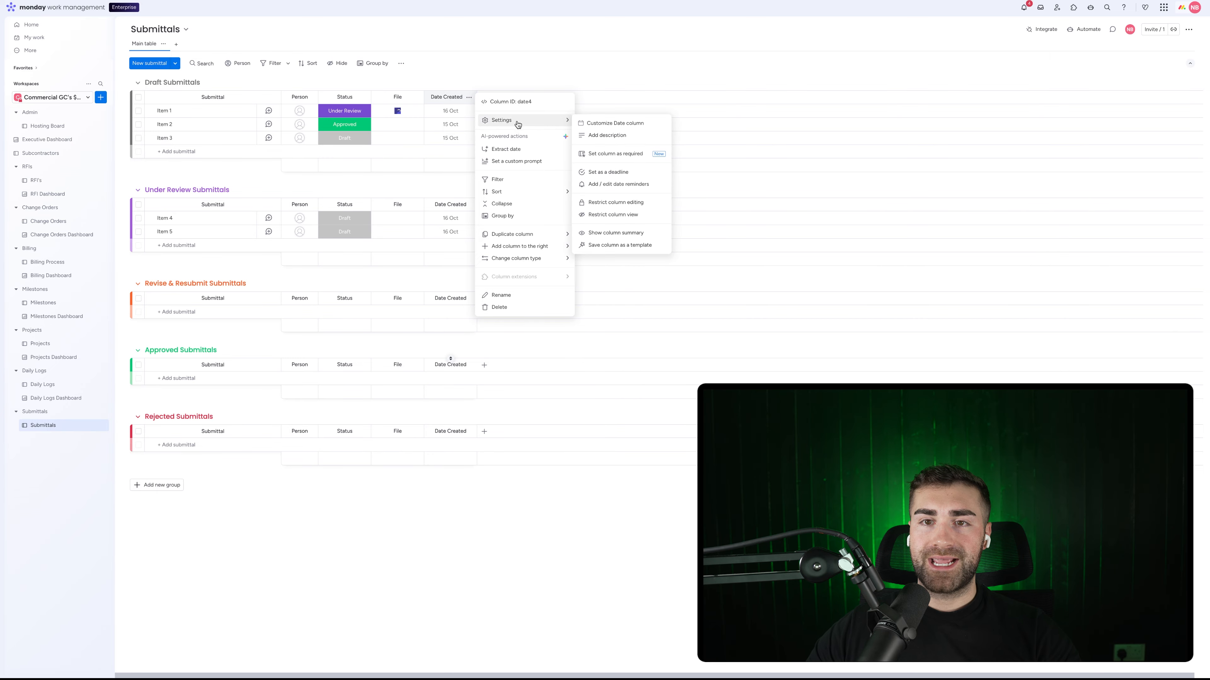
pyautogui.click(615, 202)
pyautogui.click(540, 59)
# Step: Add a new date column named Date Closed
pyautogui.click(485, 98)
pyautogui.write('date')
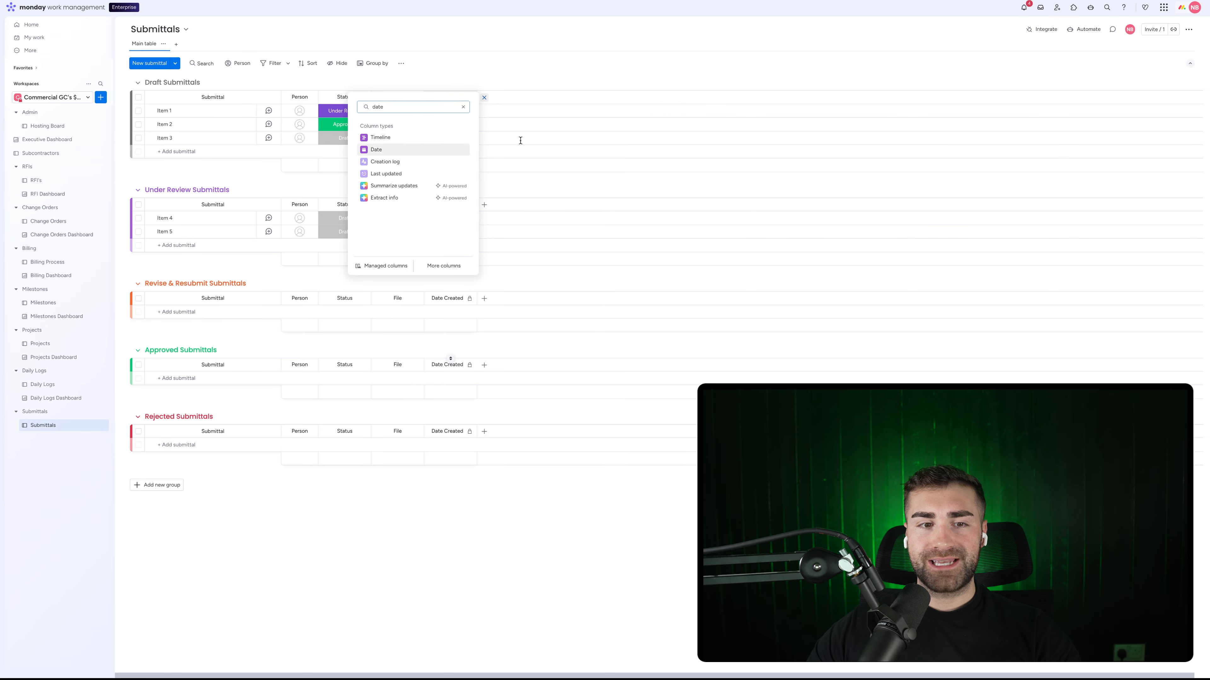
pyautogui.press('Return')
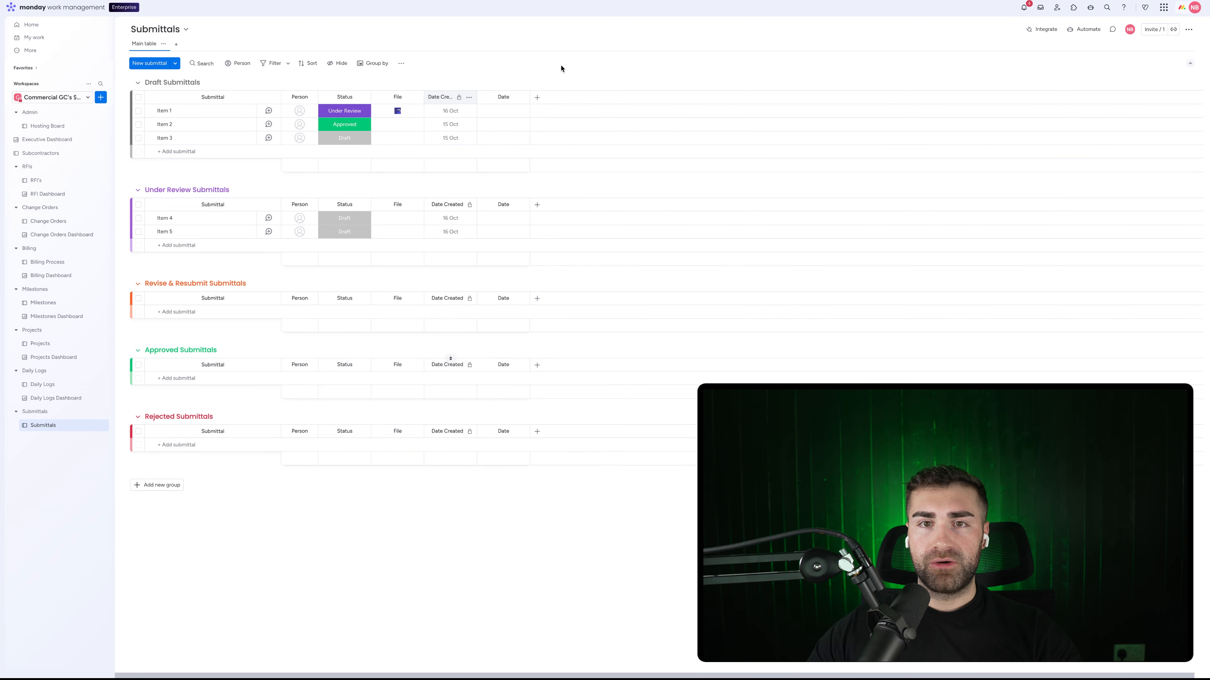
pyautogui.click(504, 97)
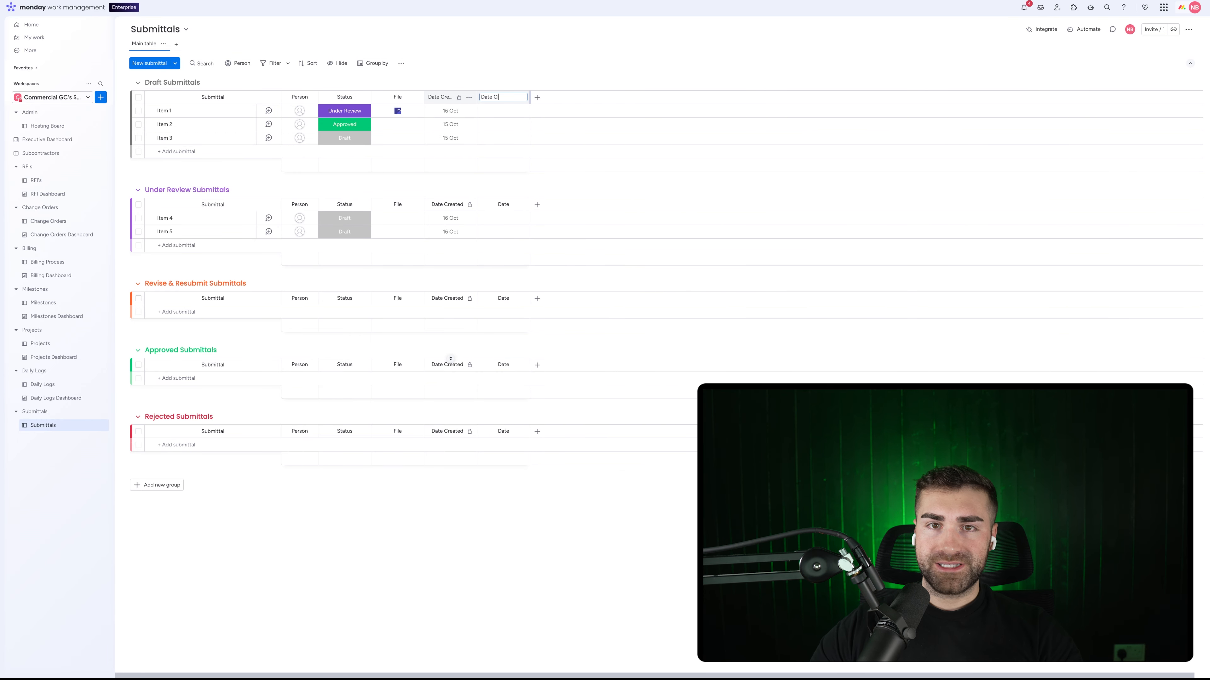
pyautogui.press('Return')
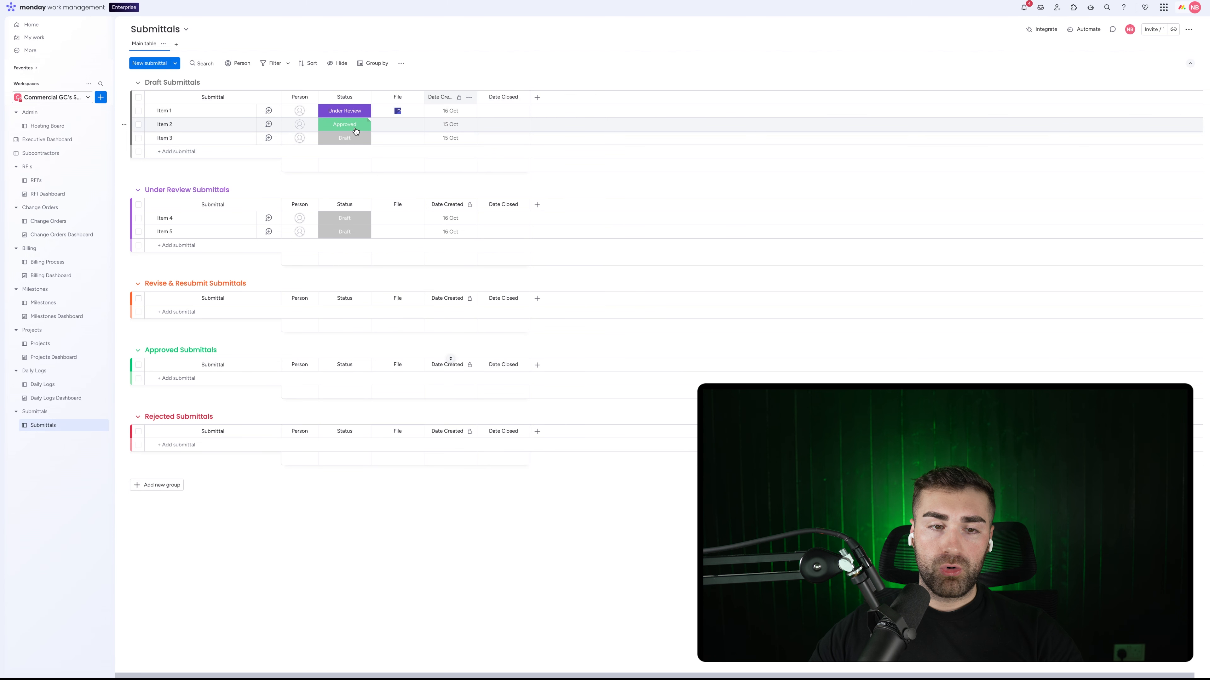
# Step: Try a view restriction on Date Closed, then remove it again
pyautogui.click(522, 97)
pyautogui.moveTo(596, 120)
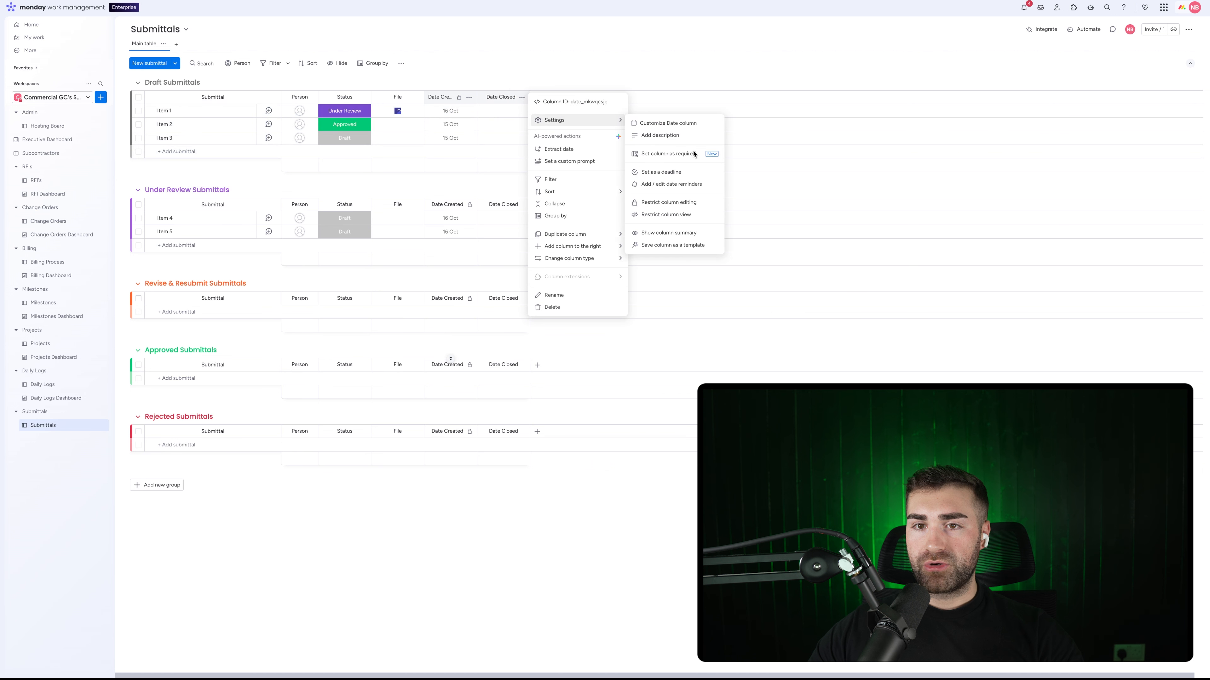
pyautogui.click(666, 215)
pyautogui.click(509, 77)
pyautogui.click(522, 97)
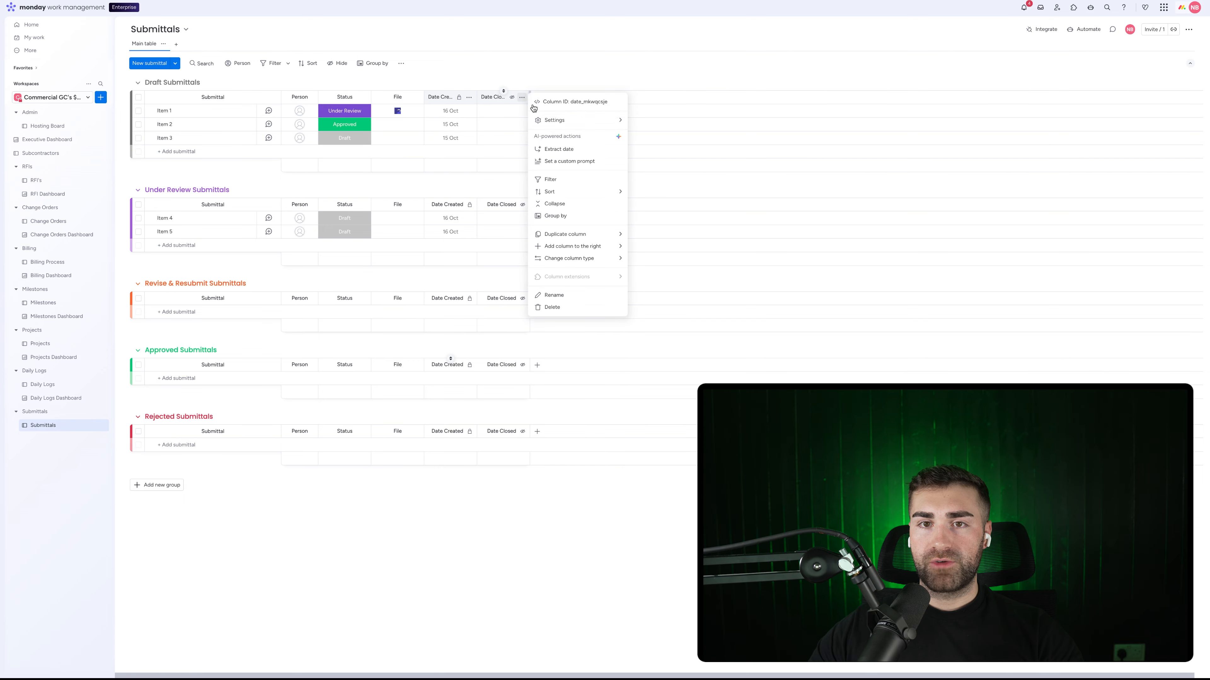
pyautogui.click(665, 205)
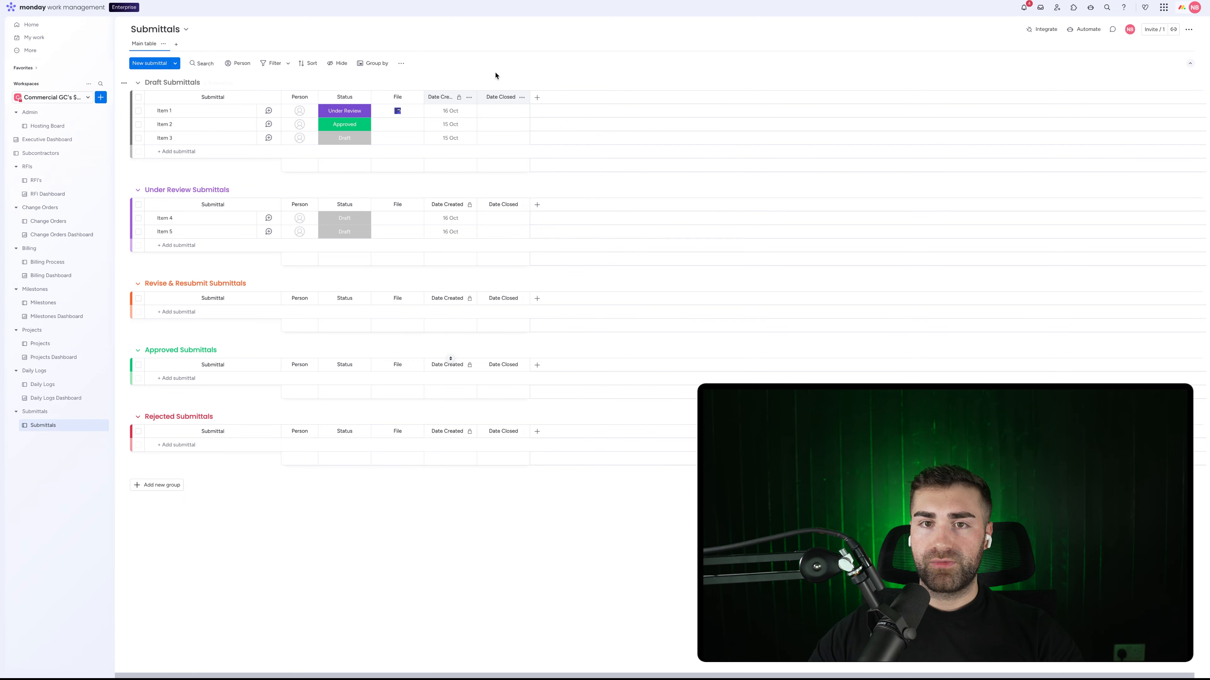
pyautogui.click(523, 97)
pyautogui.click(672, 203)
pyautogui.click(634, 166)
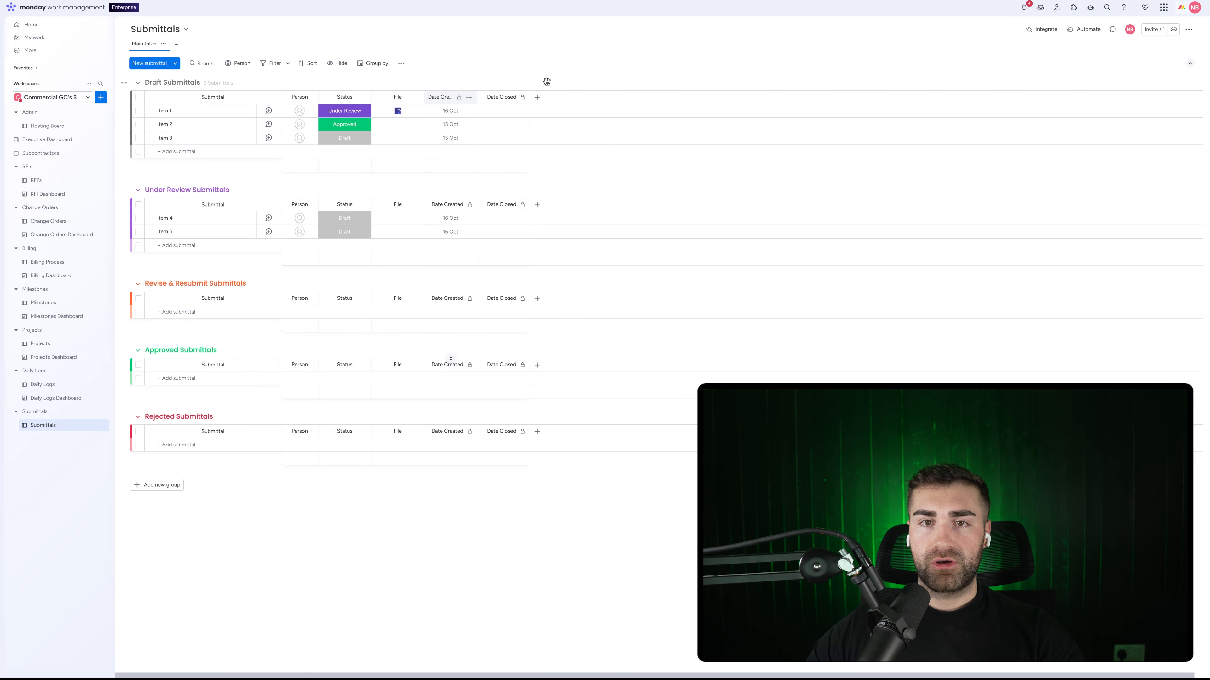
# Step: Add a Formula column with the AI-suggested DAYS formula between Date Created and Date Closed
pyautogui.click(537, 99)
pyautogui.write('form')
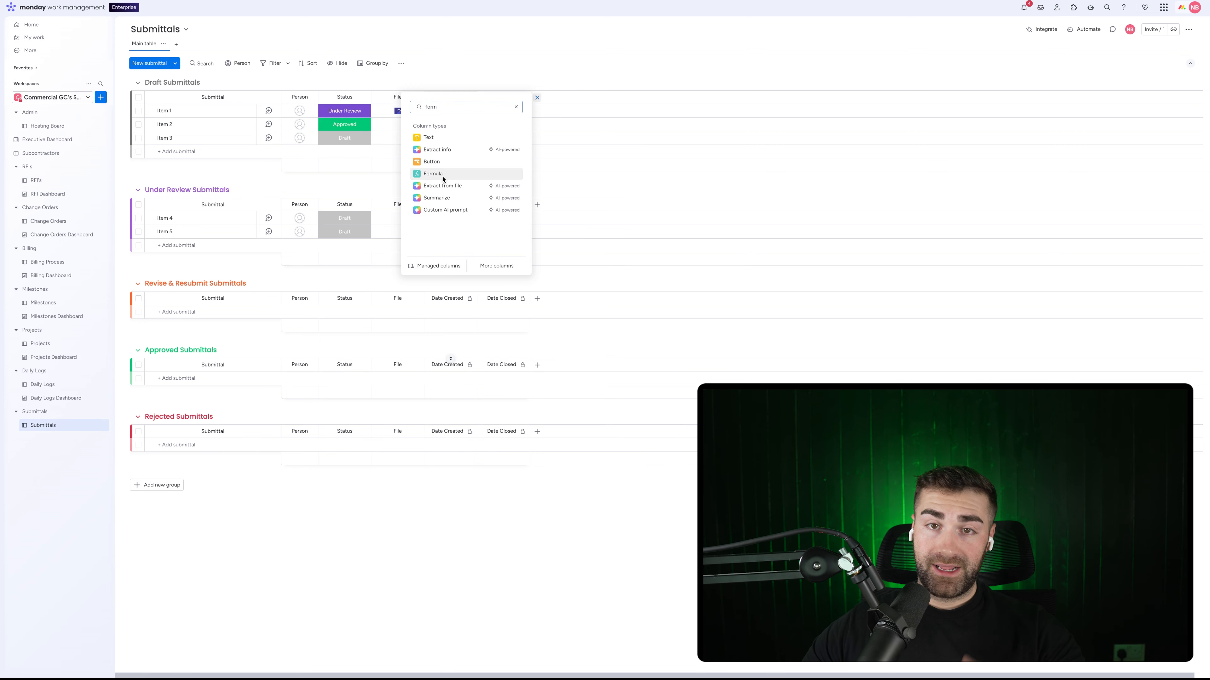
pyautogui.click(477, 173)
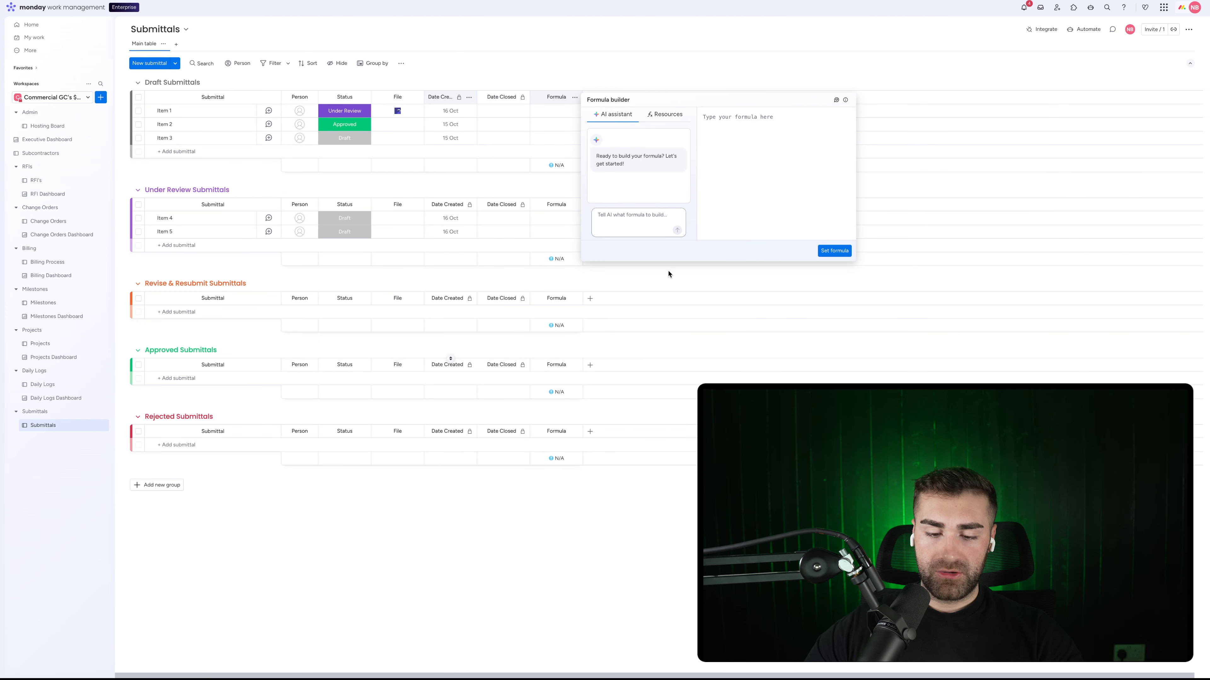
pyautogui.write('work out the di')
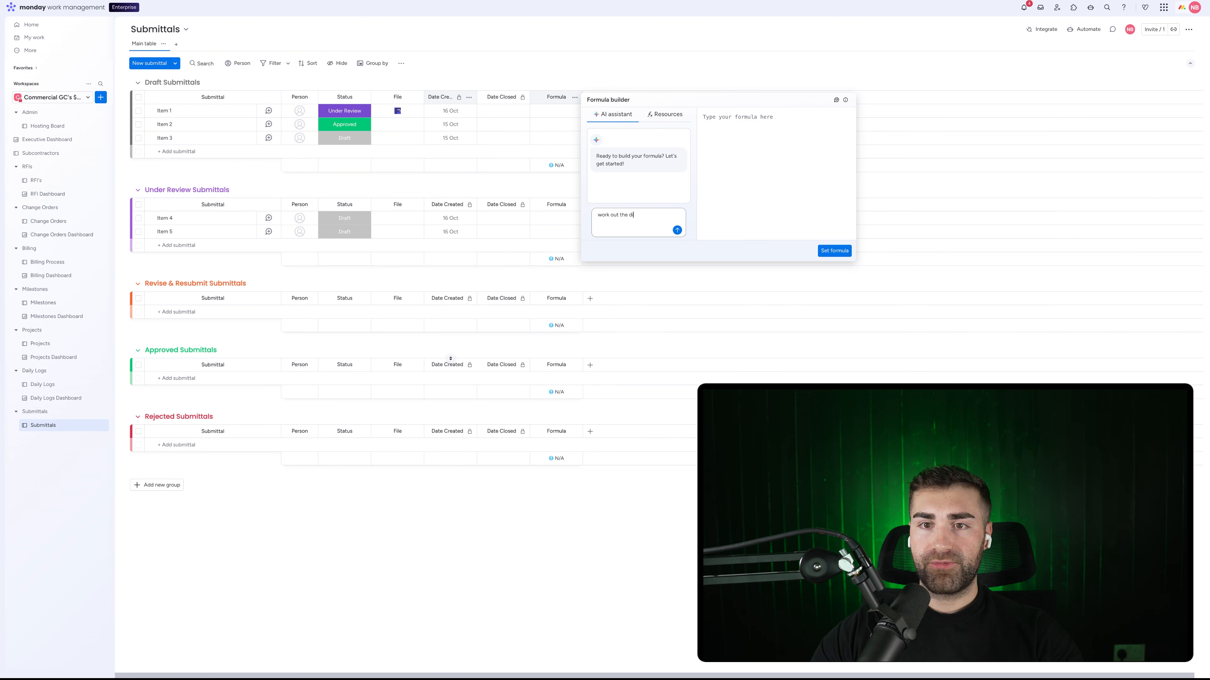
pyautogui.write('fference between')
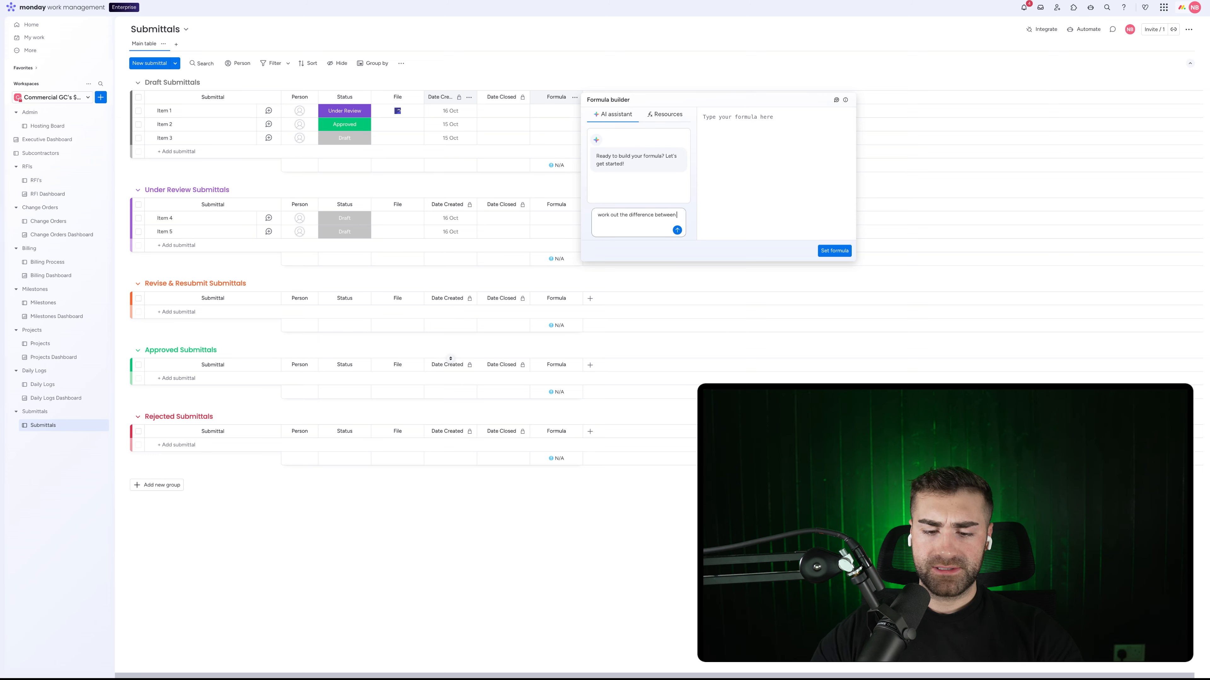
pyautogui.write(' date crea')
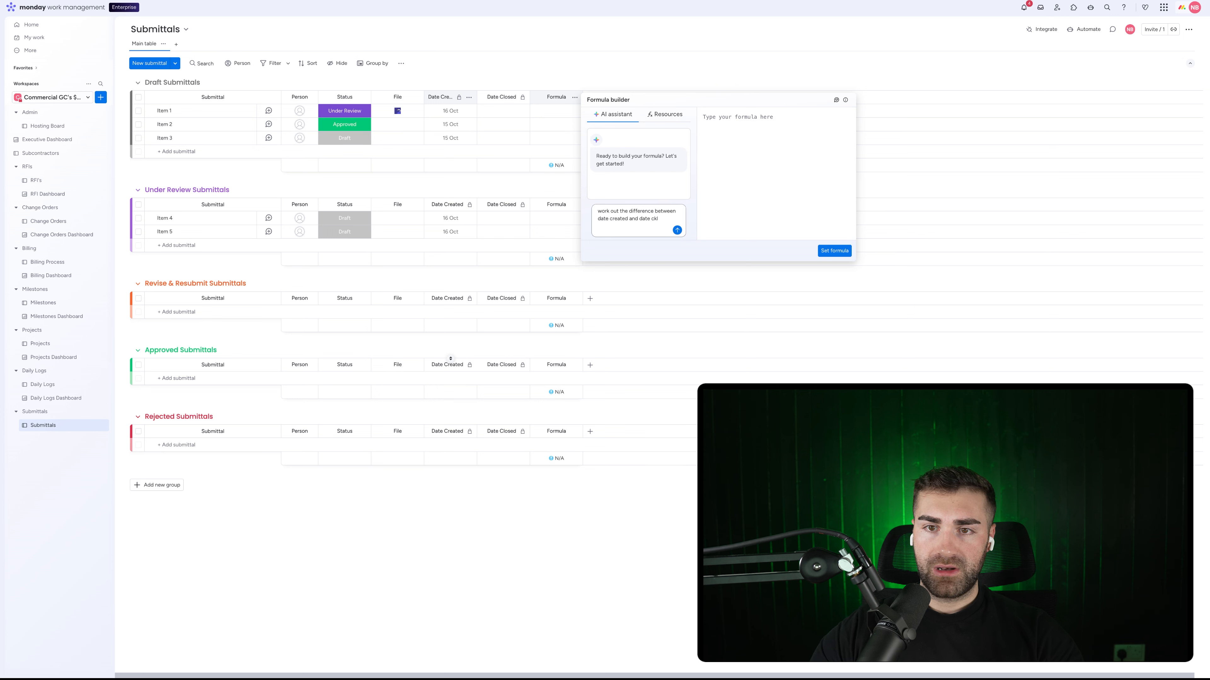
pyautogui.write('ted and date closed')
pyautogui.press('Return')
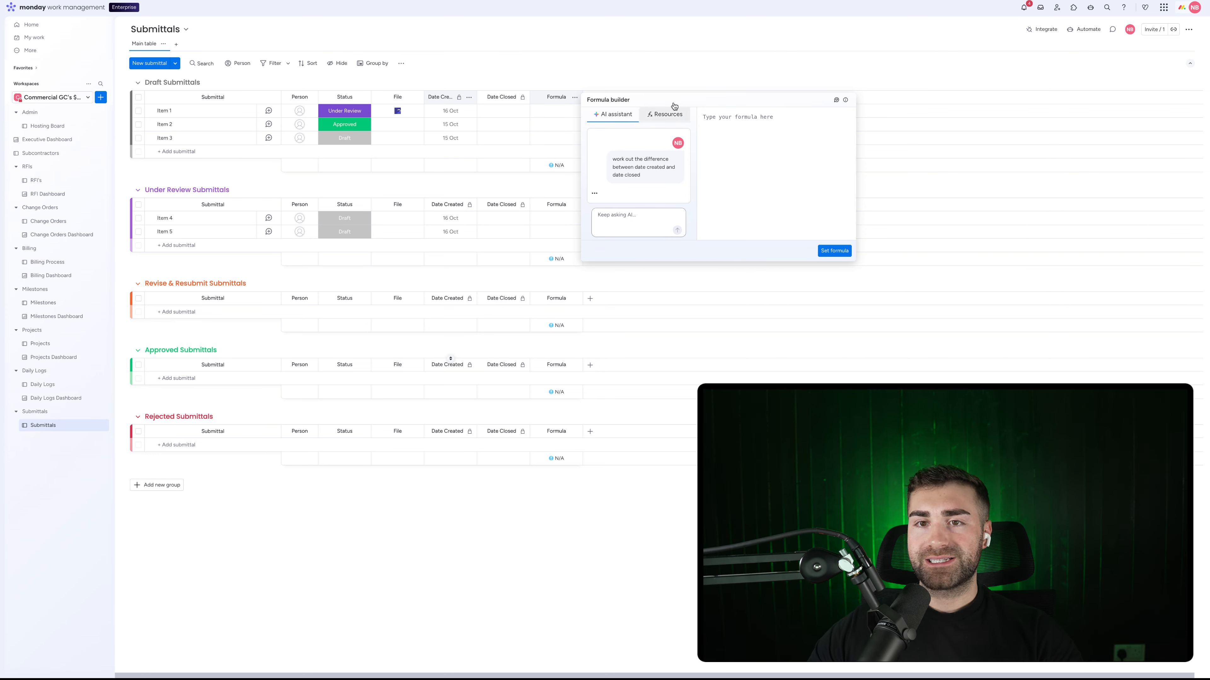
pyautogui.click(667, 157)
pyautogui.click(840, 250)
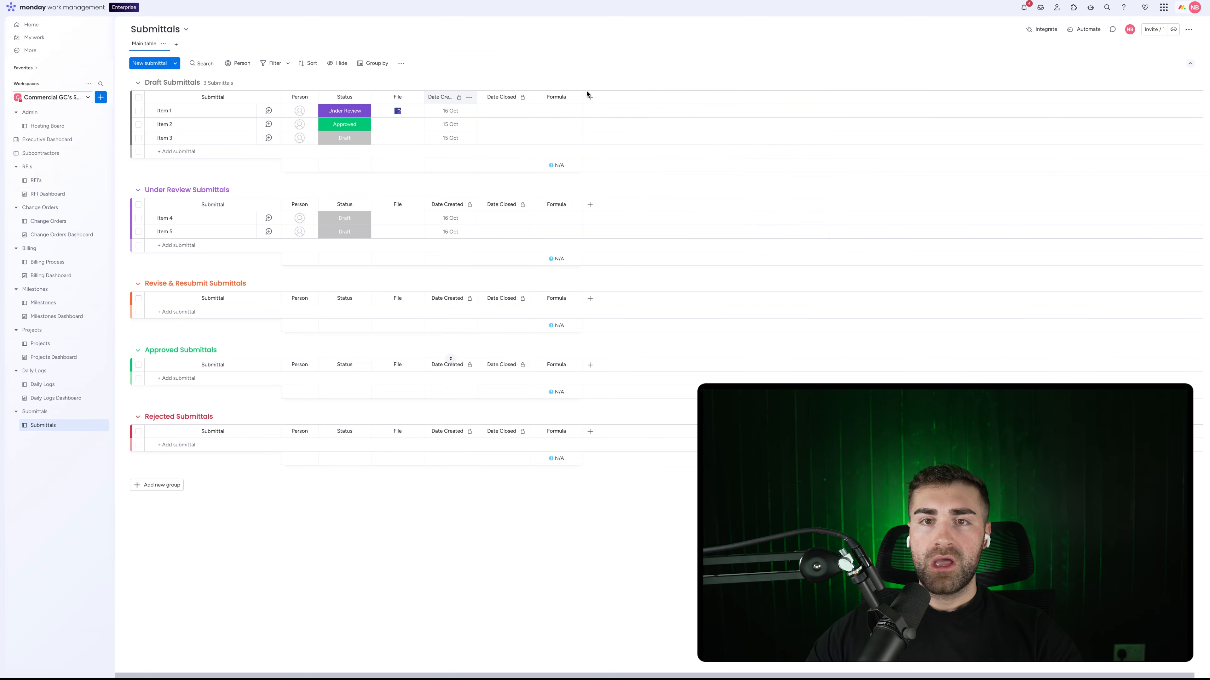
# Step: Rename the Formula column to TTC and hide its N/A summaries
pyautogui.click(562, 97)
pyautogui.write('TTC')
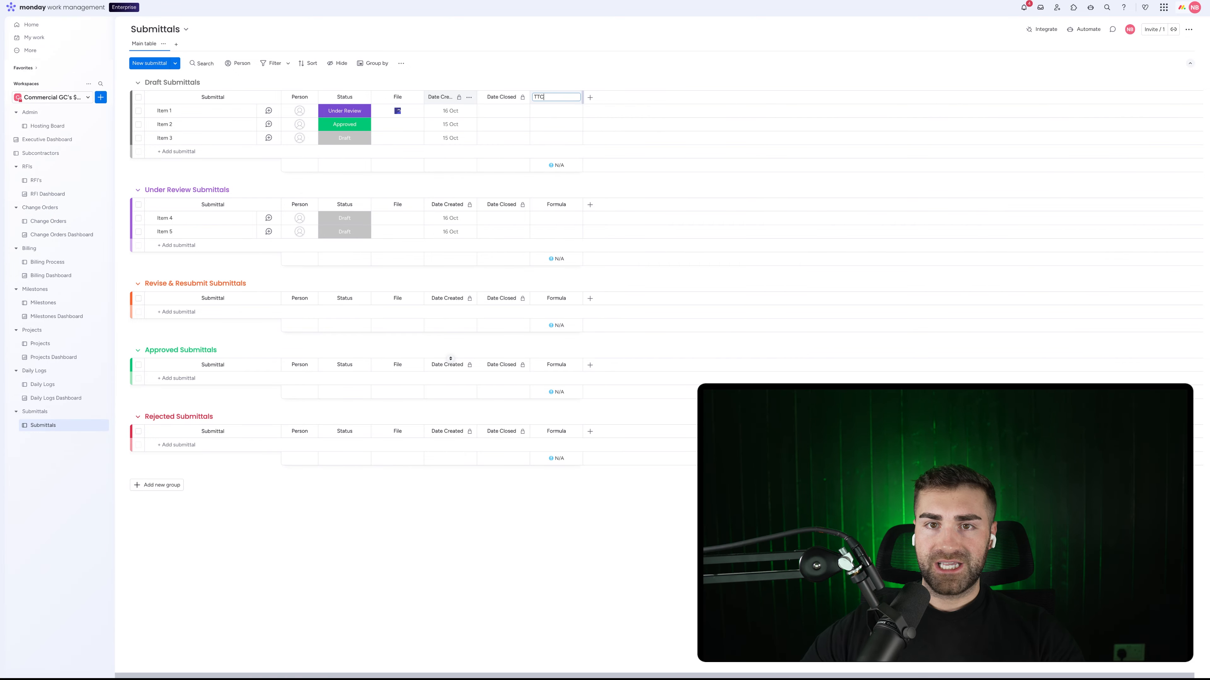
pyautogui.press('Return')
pyautogui.click(575, 98)
pyautogui.moveTo(622, 120)
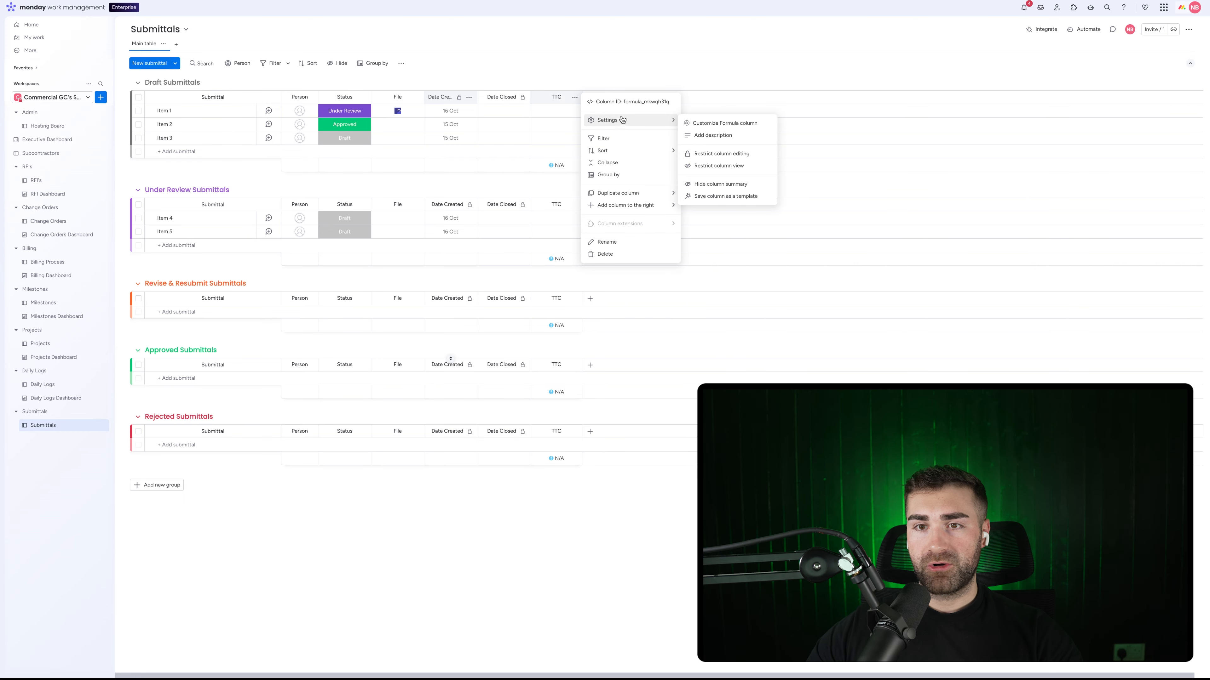
pyautogui.click(719, 187)
# Step: Set Item 1's Date Closed to 29 October, giving a TTC of 13
pyautogui.click(575, 98)
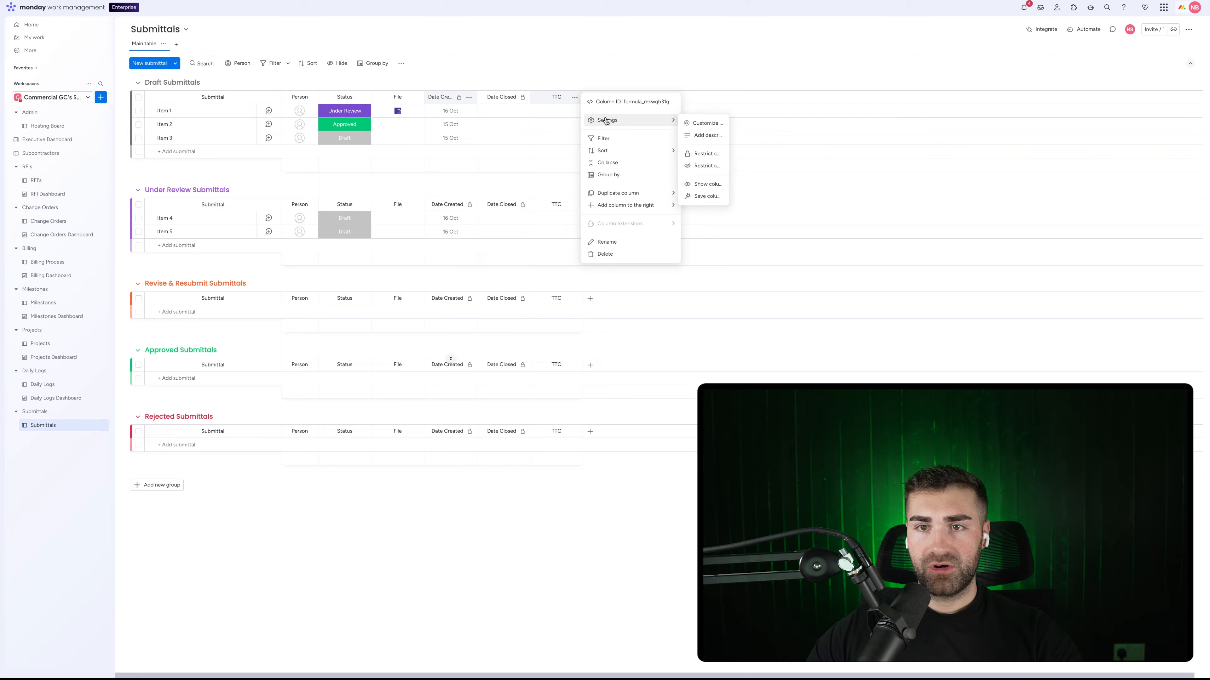
pyautogui.click(743, 154)
pyautogui.click(546, 45)
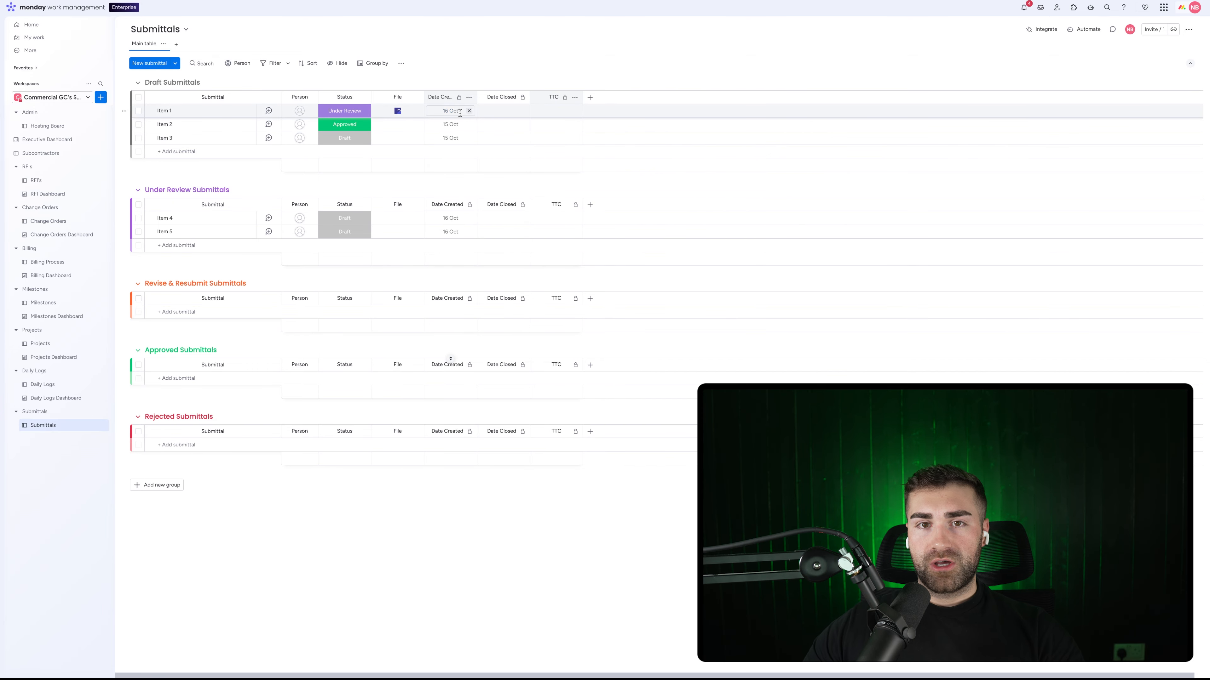
pyautogui.click(515, 111)
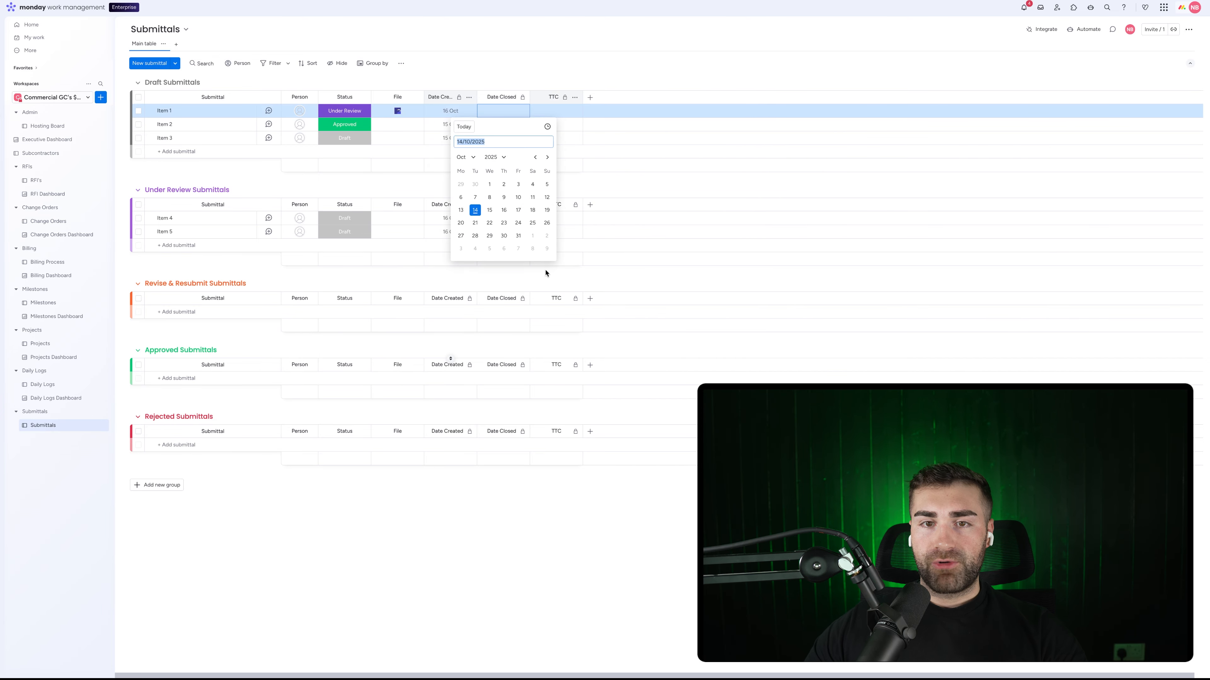
pyautogui.click(489, 238)
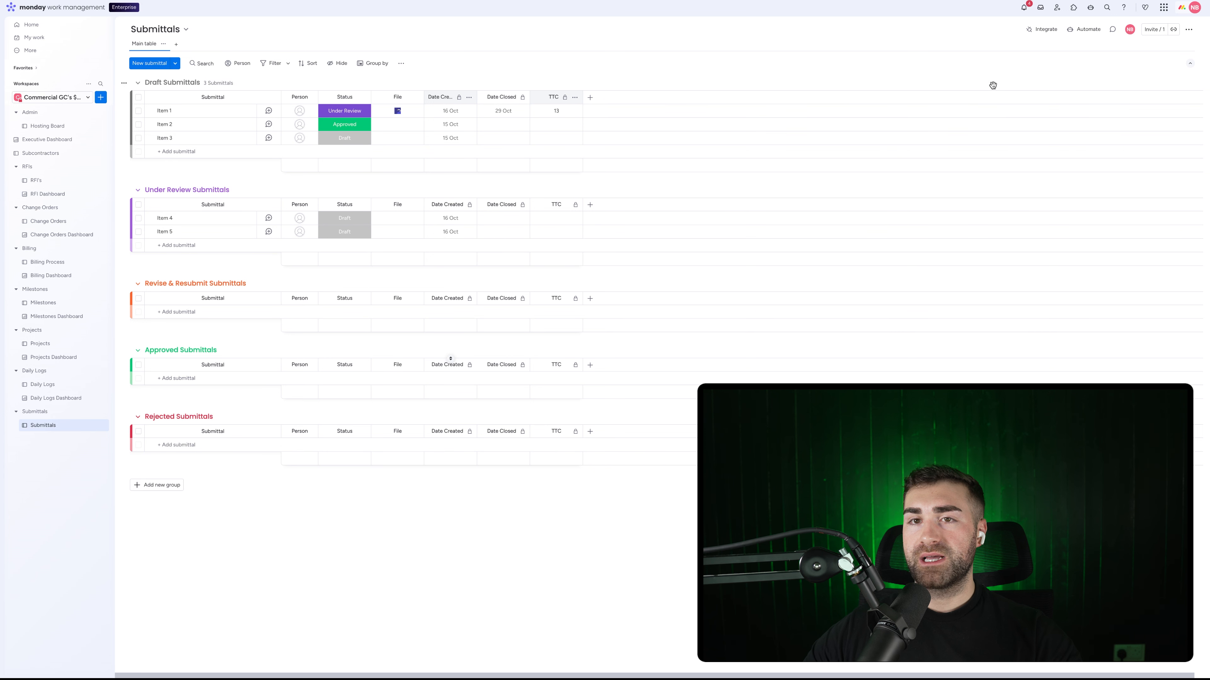
# Step: Add an automation that sets Date Created to today when an item is created
pyautogui.click(1084, 29)
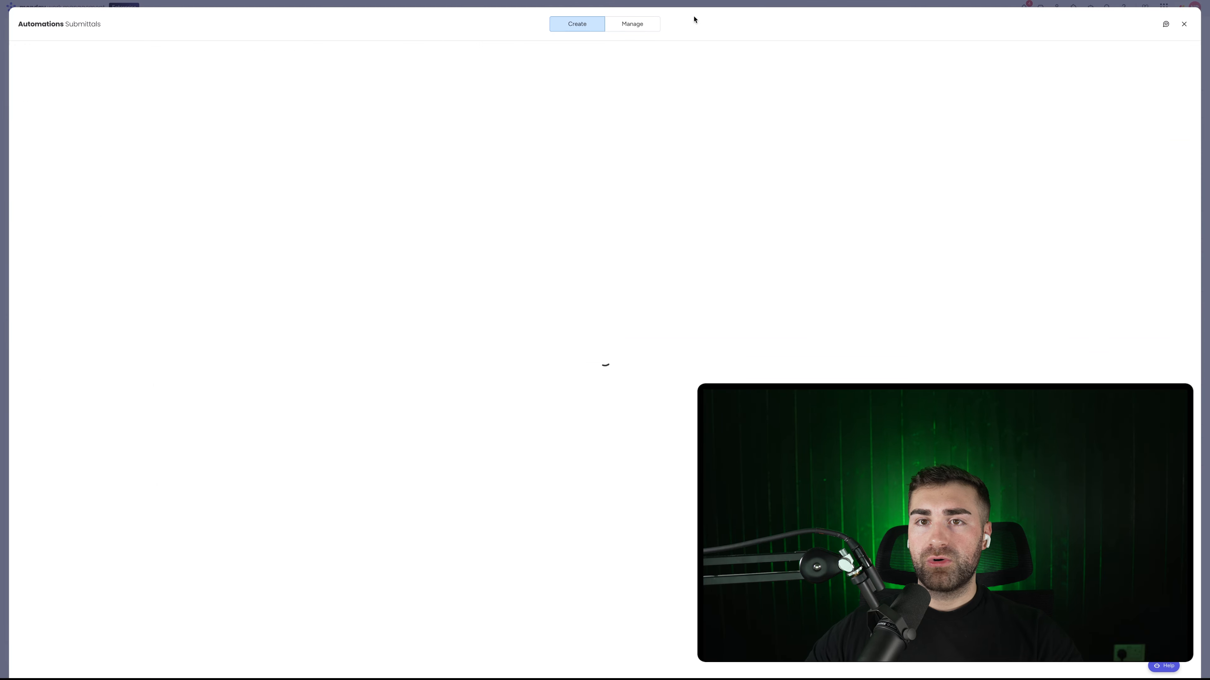
pyautogui.click(1140, 59)
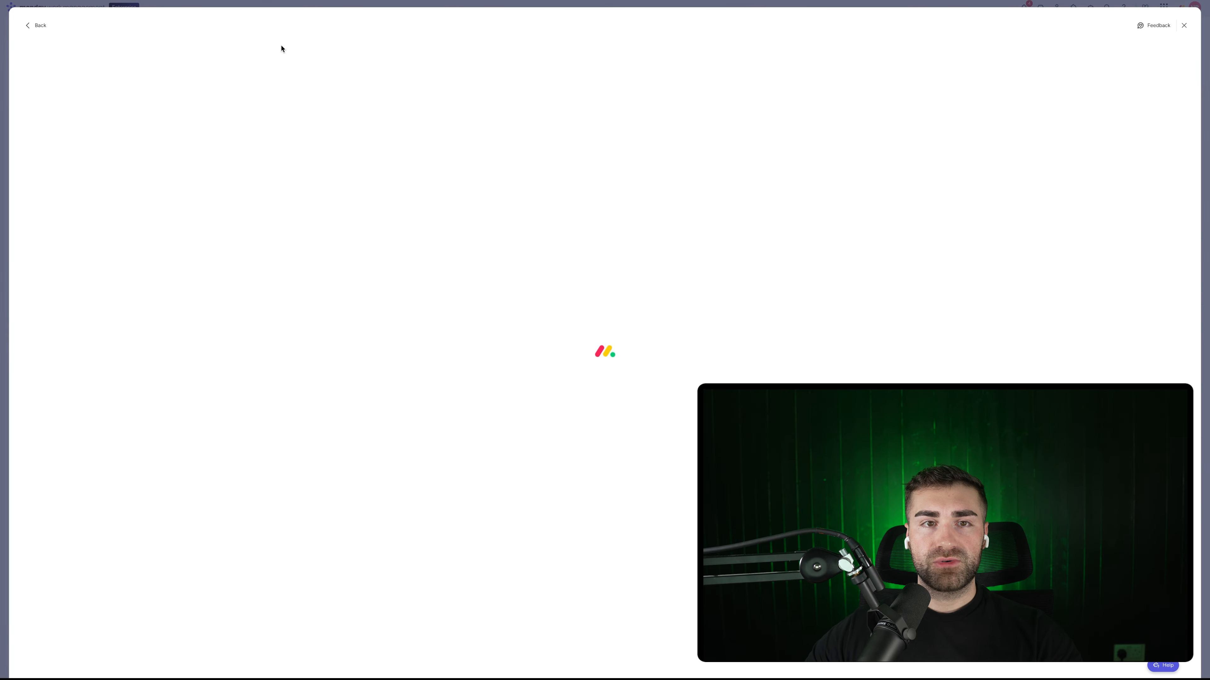
pyautogui.click(281, 80)
pyautogui.write('item')
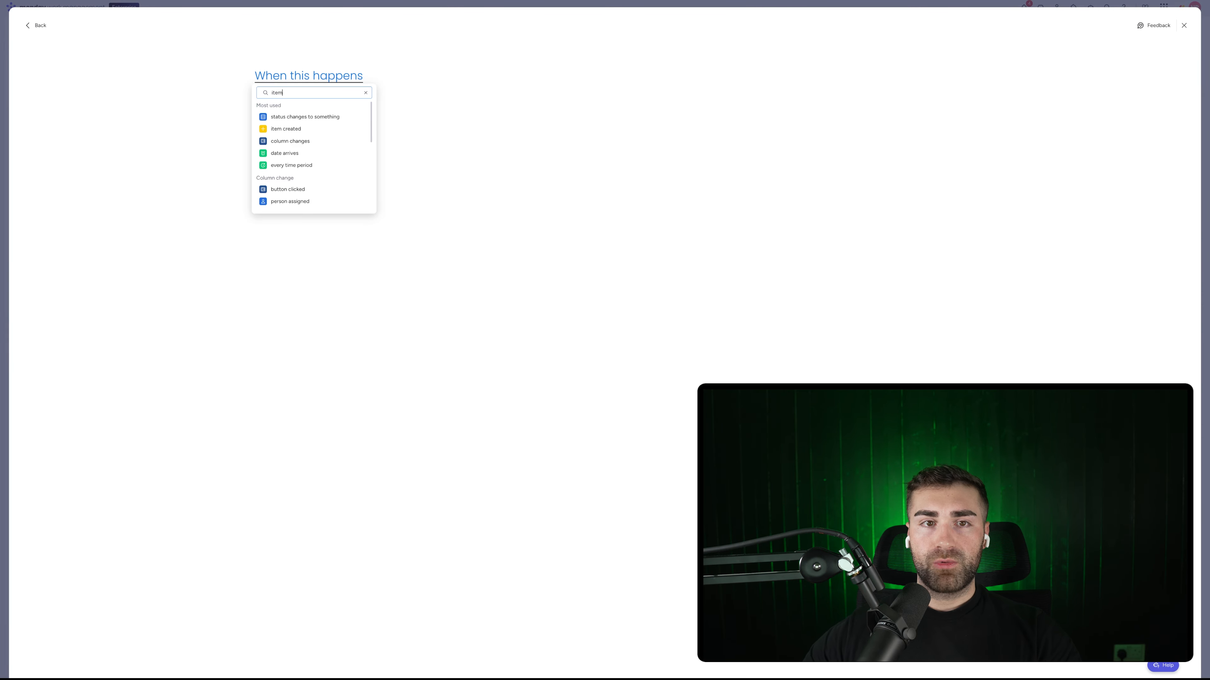
pyautogui.click(281, 117)
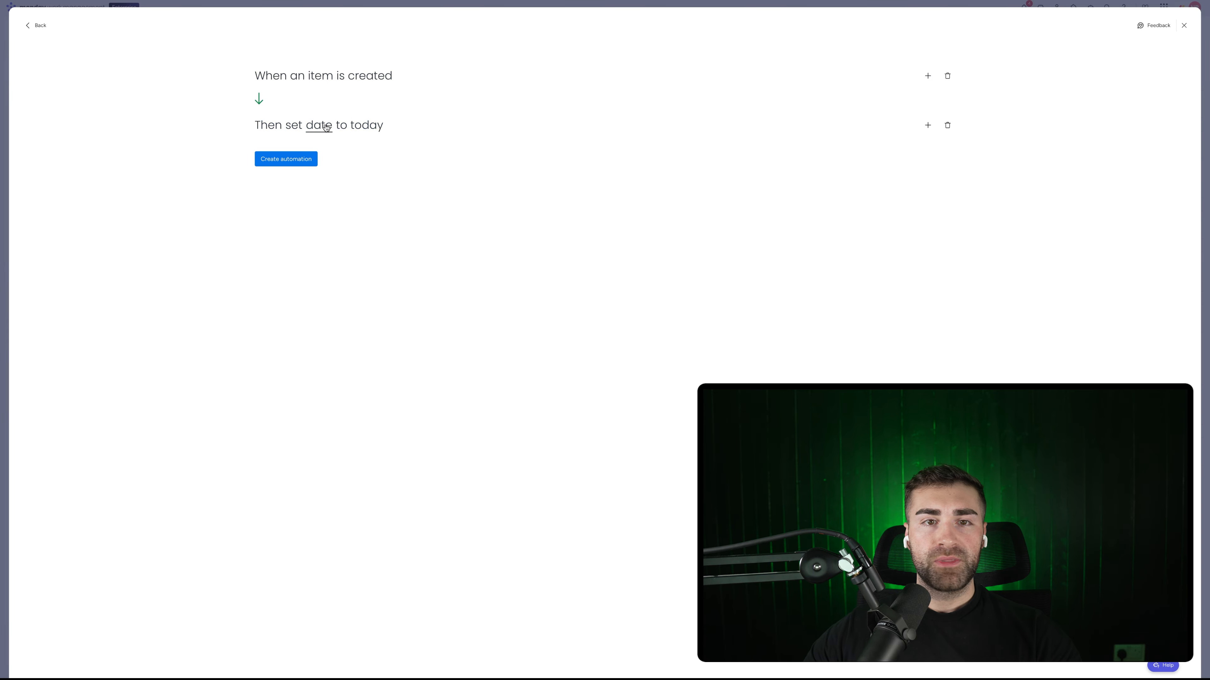
pyautogui.click(327, 127)
pyautogui.click(329, 154)
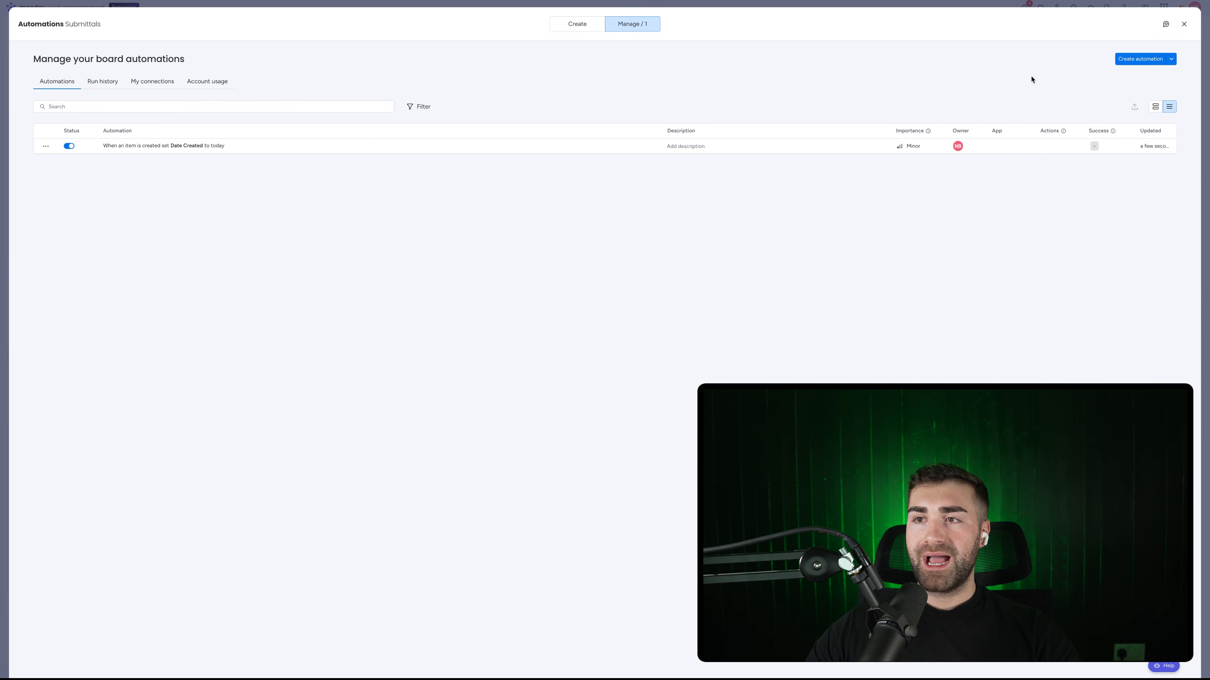
# Step: Add an automation moving items to Draft Submittals when Status changes to Draft
pyautogui.click(1122, 60)
pyautogui.click(299, 76)
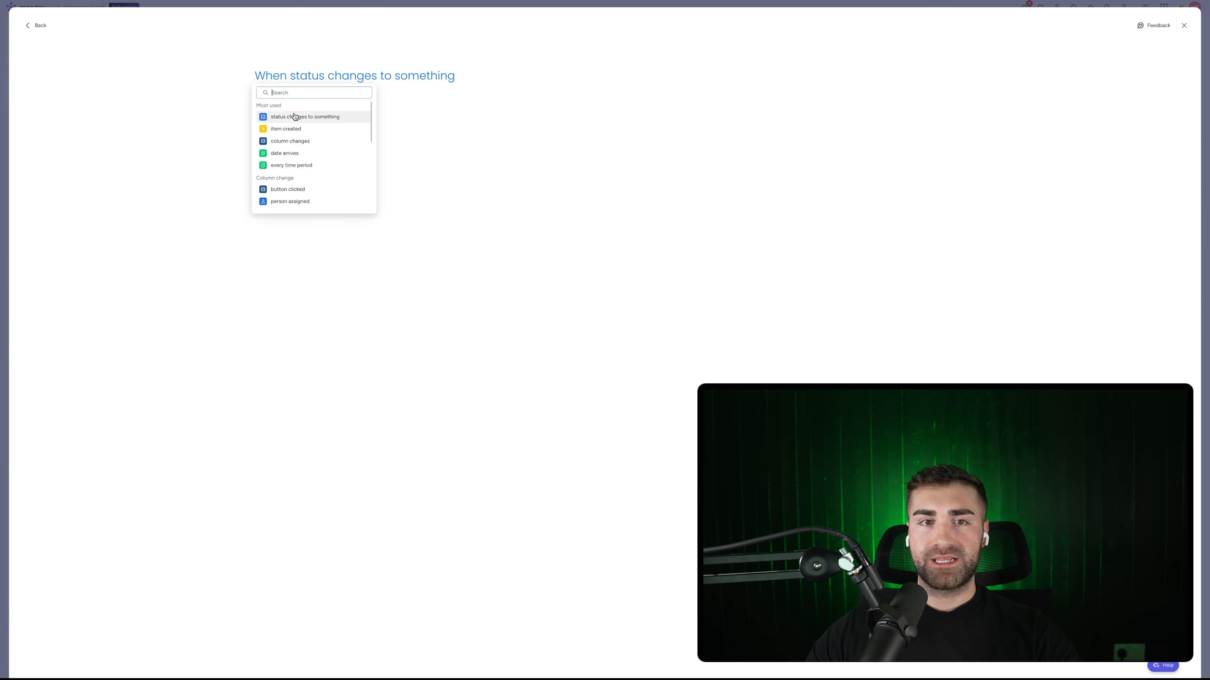
pyautogui.click(305, 117)
pyautogui.click(310, 104)
pyautogui.click(409, 79)
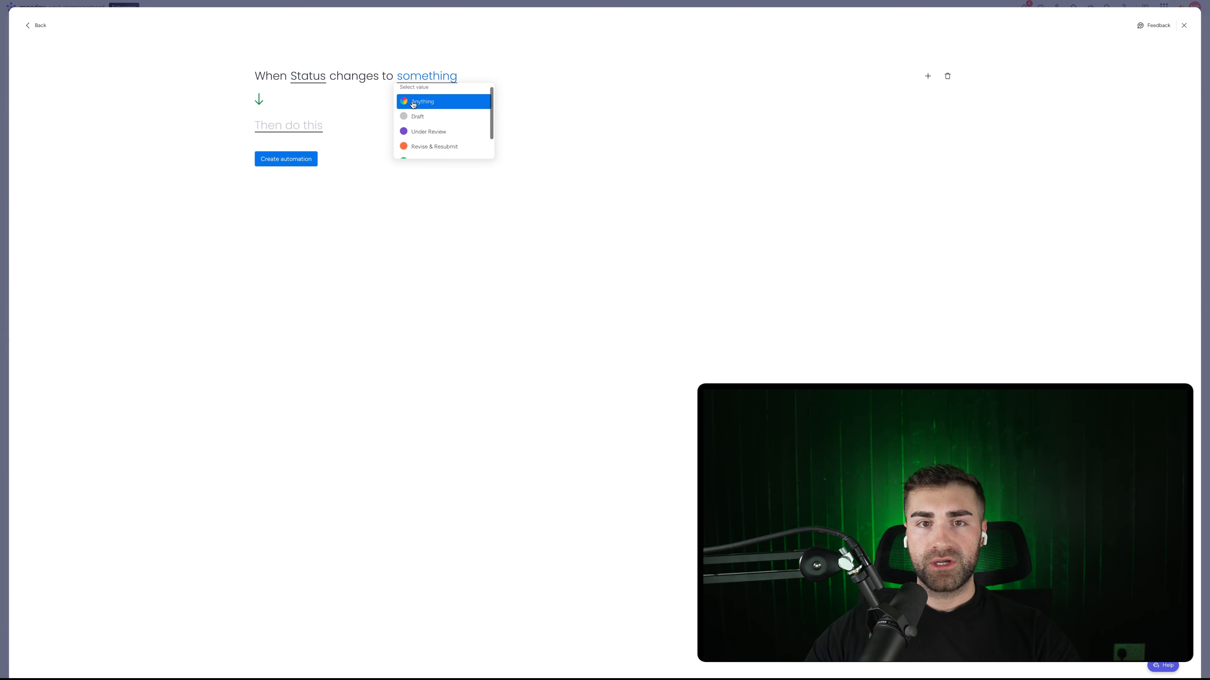
pyautogui.click(412, 117)
pyautogui.click(300, 126)
pyautogui.click(310, 165)
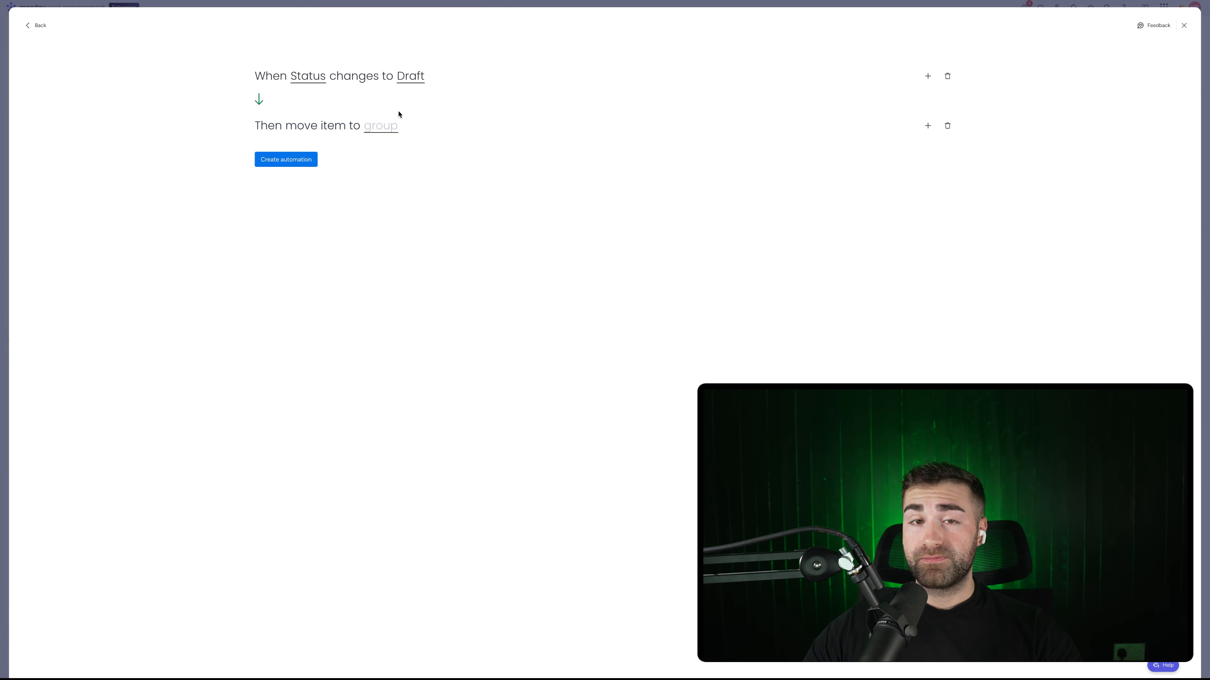
pyautogui.click(381, 126)
pyautogui.click(384, 170)
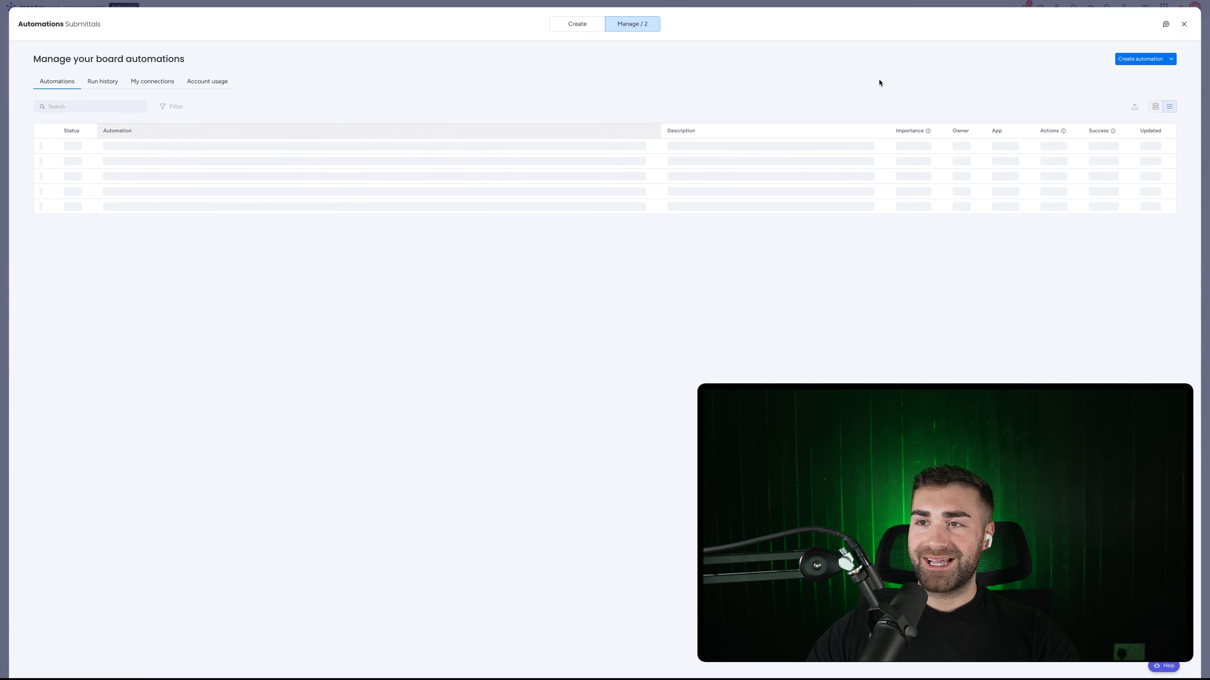
pyautogui.click(1131, 61)
# Step: Add an automation moving items to Under Review Submittals when Status changes to Under Review
pyautogui.click(308, 80)
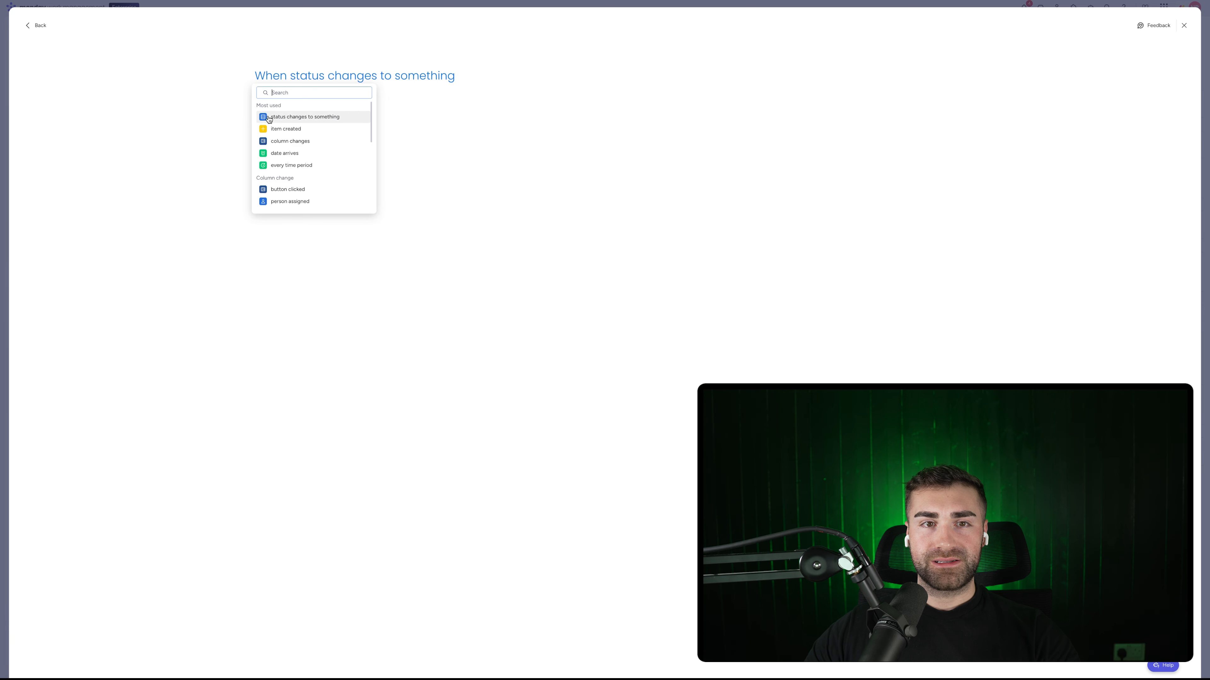
pyautogui.click(305, 117)
pyautogui.click(427, 78)
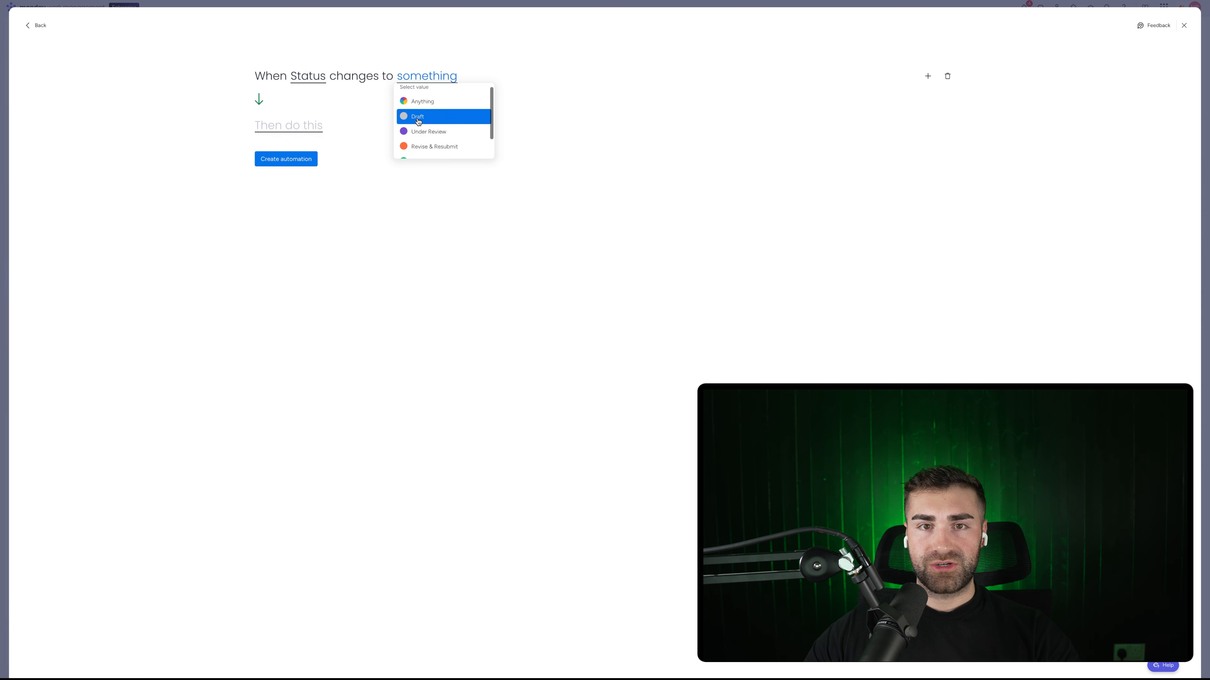
pyautogui.click(406, 131)
pyautogui.click(289, 133)
pyautogui.click(297, 164)
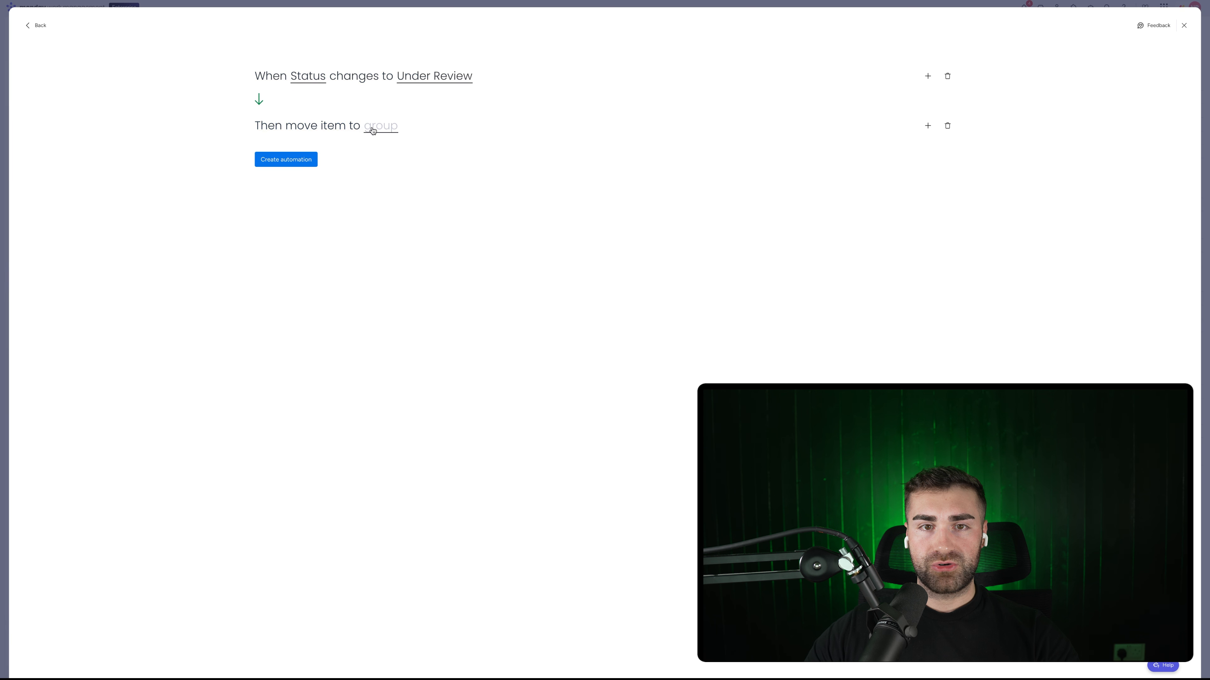
pyautogui.click(380, 126)
pyautogui.click(383, 181)
pyautogui.click(297, 164)
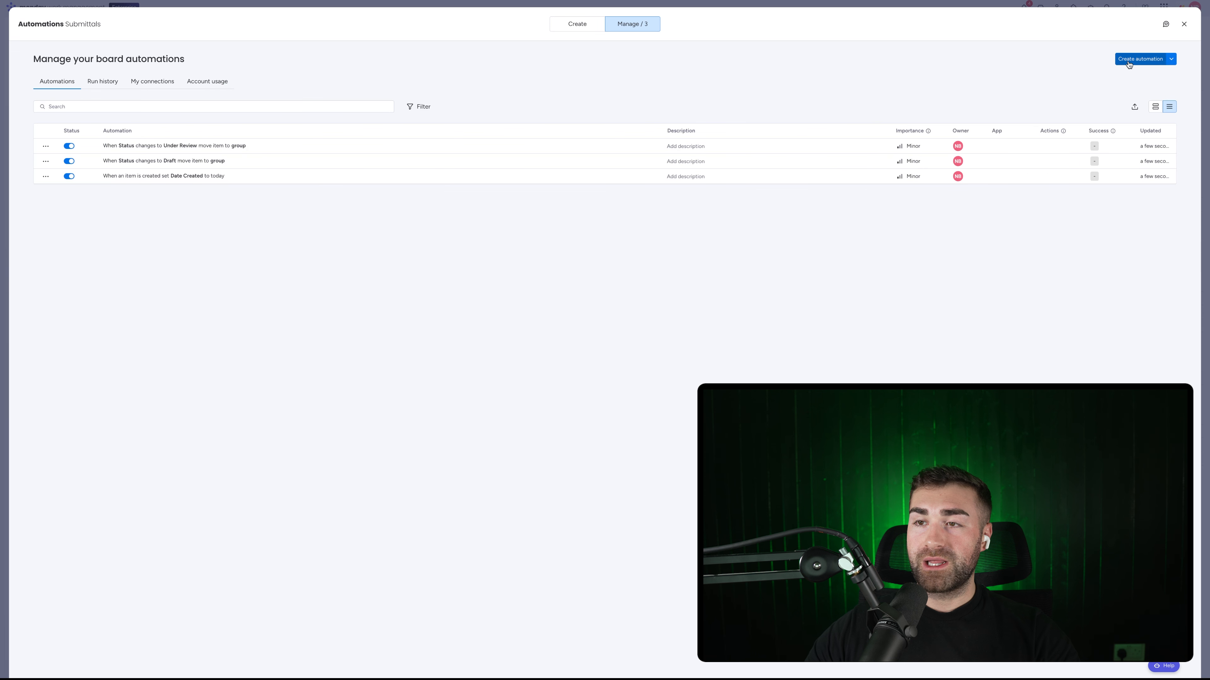
# Step: Add an automation moving items to a group when Status changes to Revise & Resubmit
pyautogui.click(1136, 58)
pyautogui.click(315, 82)
pyautogui.click(293, 116)
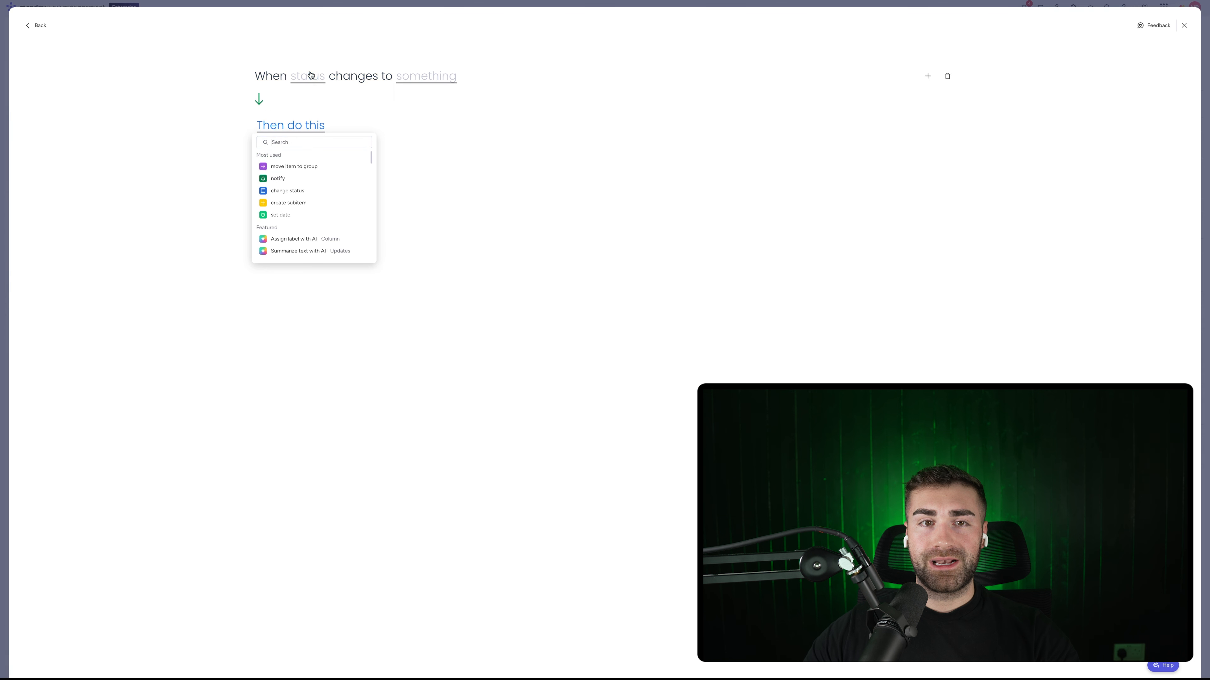
pyautogui.click(310, 78)
pyautogui.click(306, 105)
pyautogui.click(400, 77)
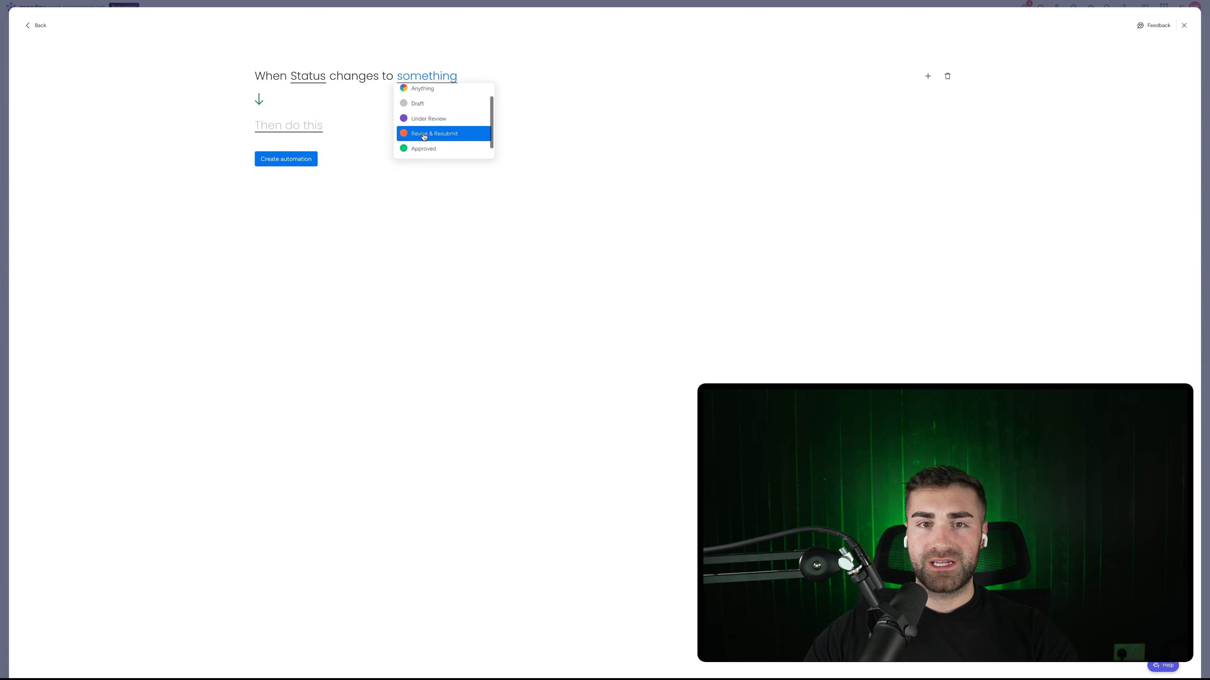
pyautogui.click(425, 136)
pyautogui.click(270, 129)
pyautogui.click(294, 166)
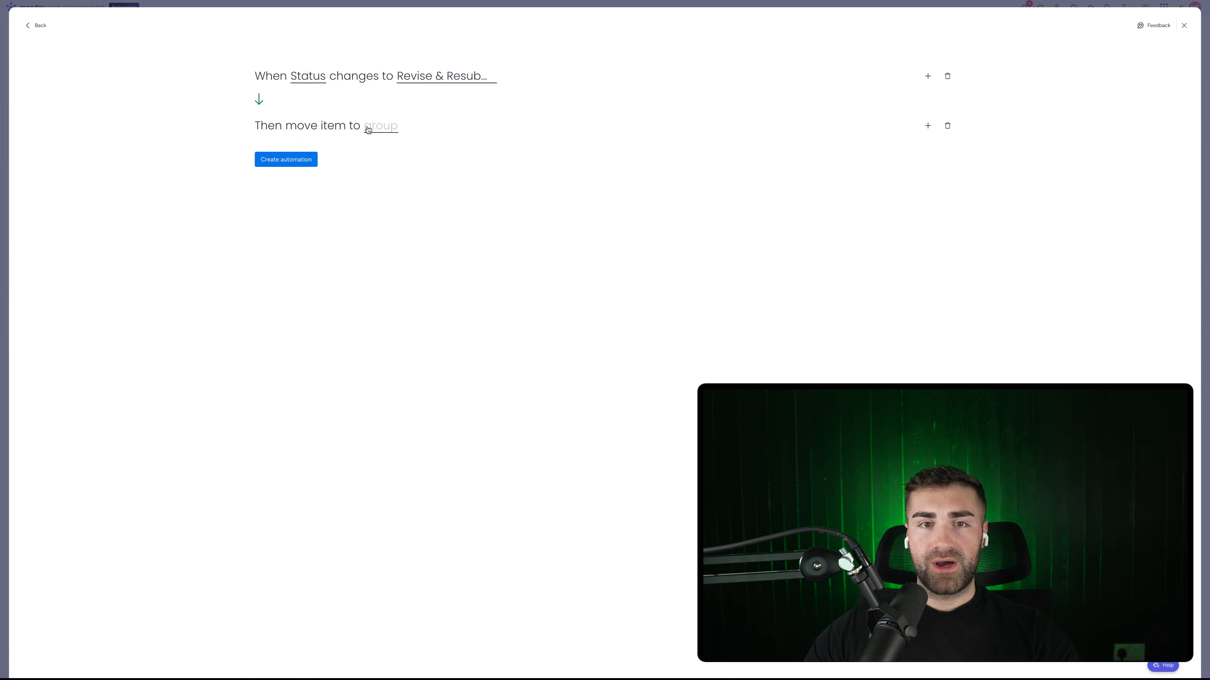
pyautogui.click(380, 126)
pyautogui.click(370, 179)
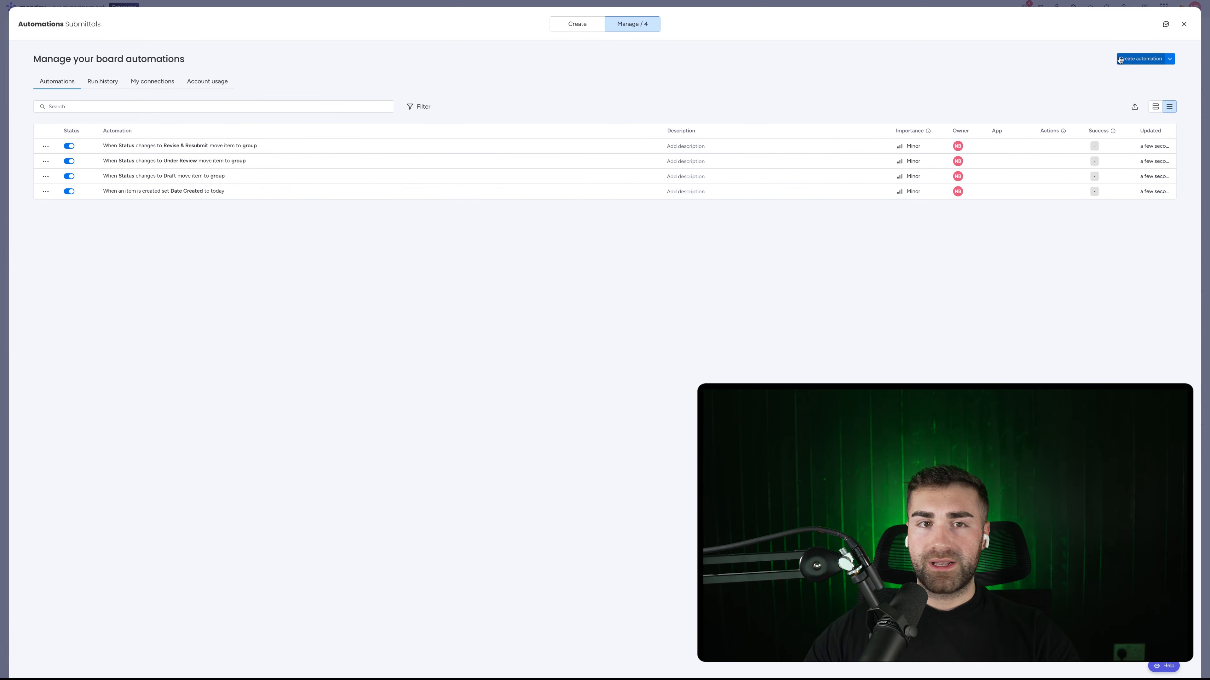
# Step: Build an automation moving items to Approved Submittals when Status changes to Approved
pyautogui.click(1145, 59)
pyautogui.click(336, 81)
pyautogui.click(297, 117)
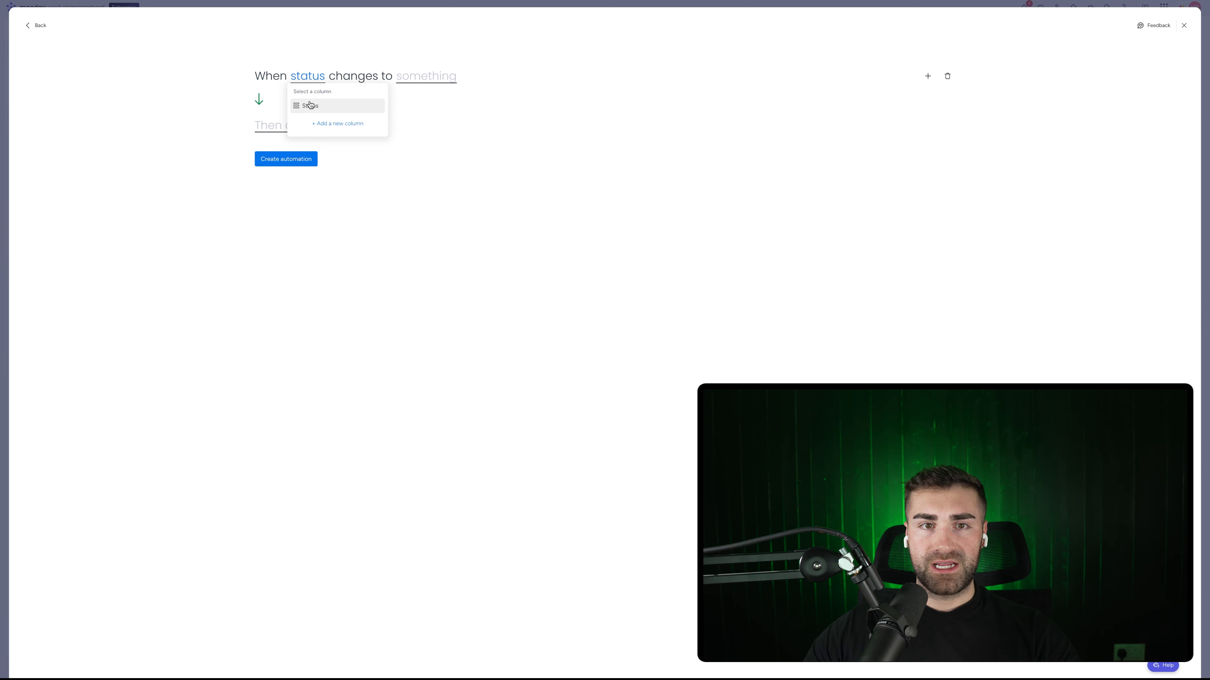
pyautogui.click(312, 106)
pyautogui.click(419, 76)
pyautogui.scroll(-1, 428, 139)
pyautogui.click(431, 141)
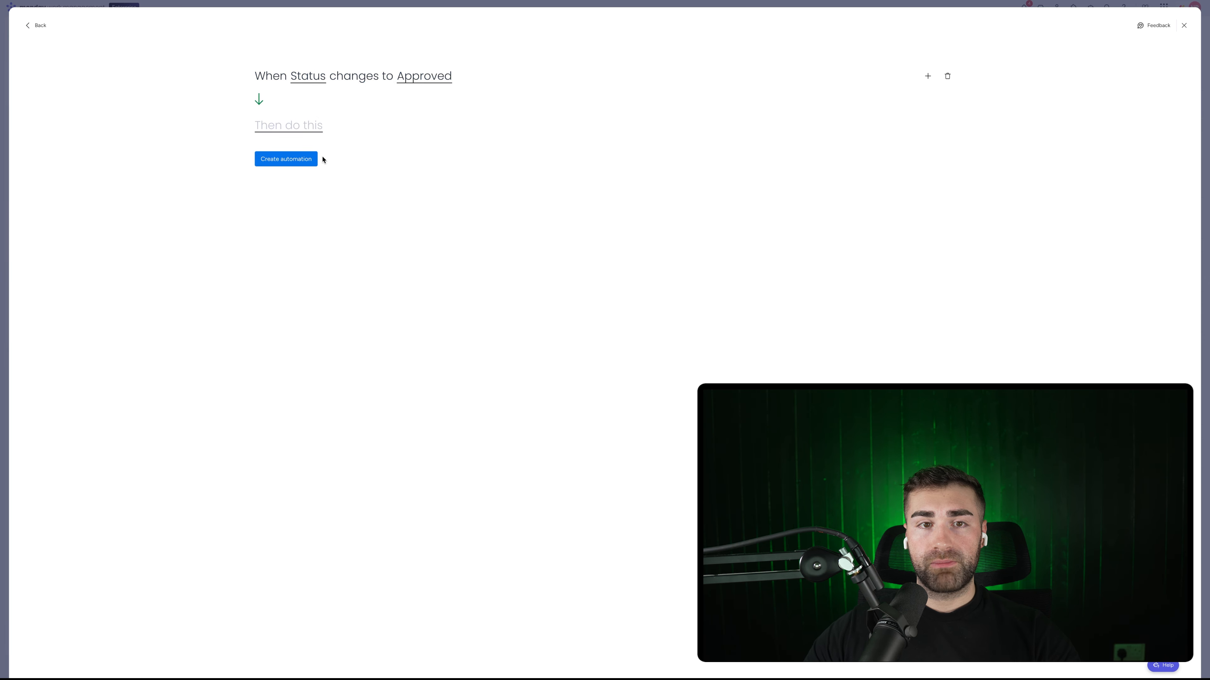
pyautogui.click(307, 129)
pyautogui.click(316, 167)
pyautogui.click(386, 131)
pyautogui.click(399, 186)
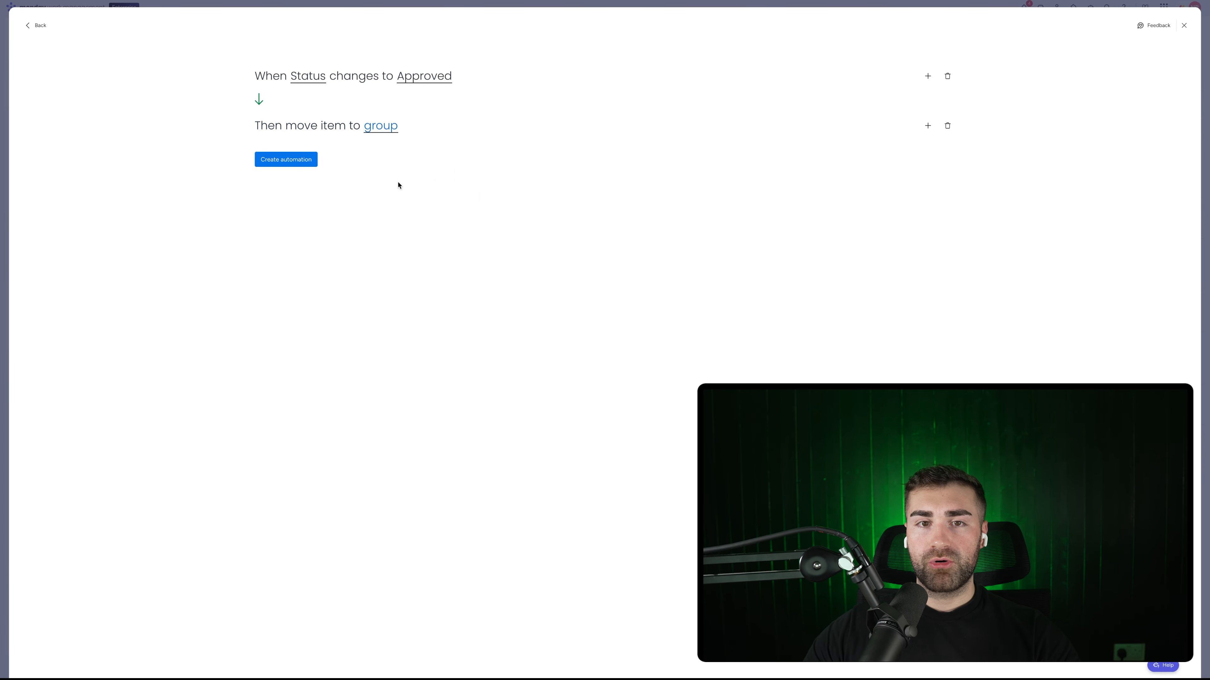
# Step: Add a second action setting Date Closed to today, and save the Approved automation
pyautogui.click(927, 125)
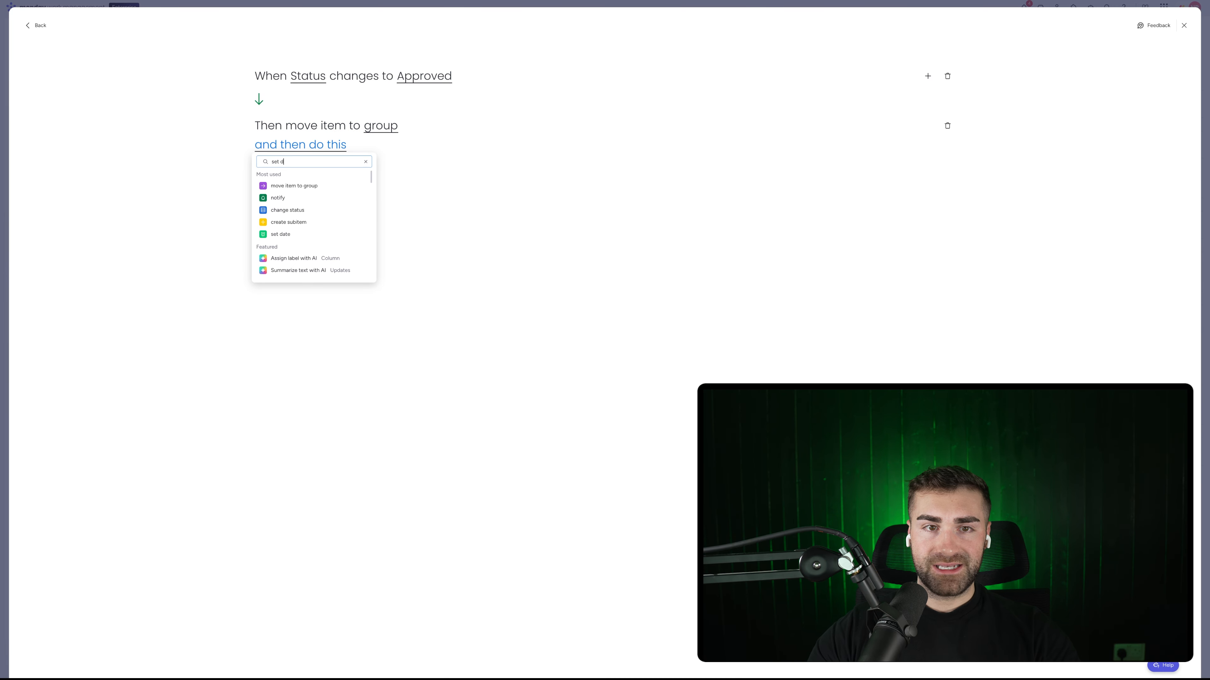
pyautogui.click(285, 186)
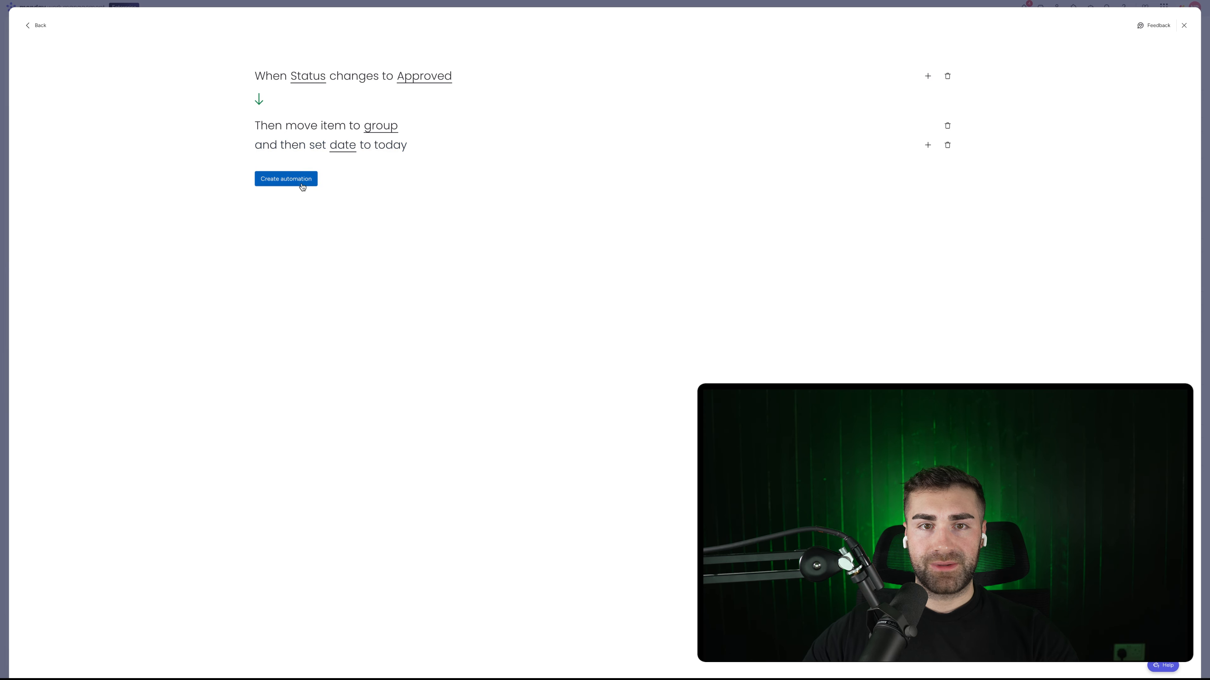
pyautogui.click(344, 147)
pyautogui.click(353, 189)
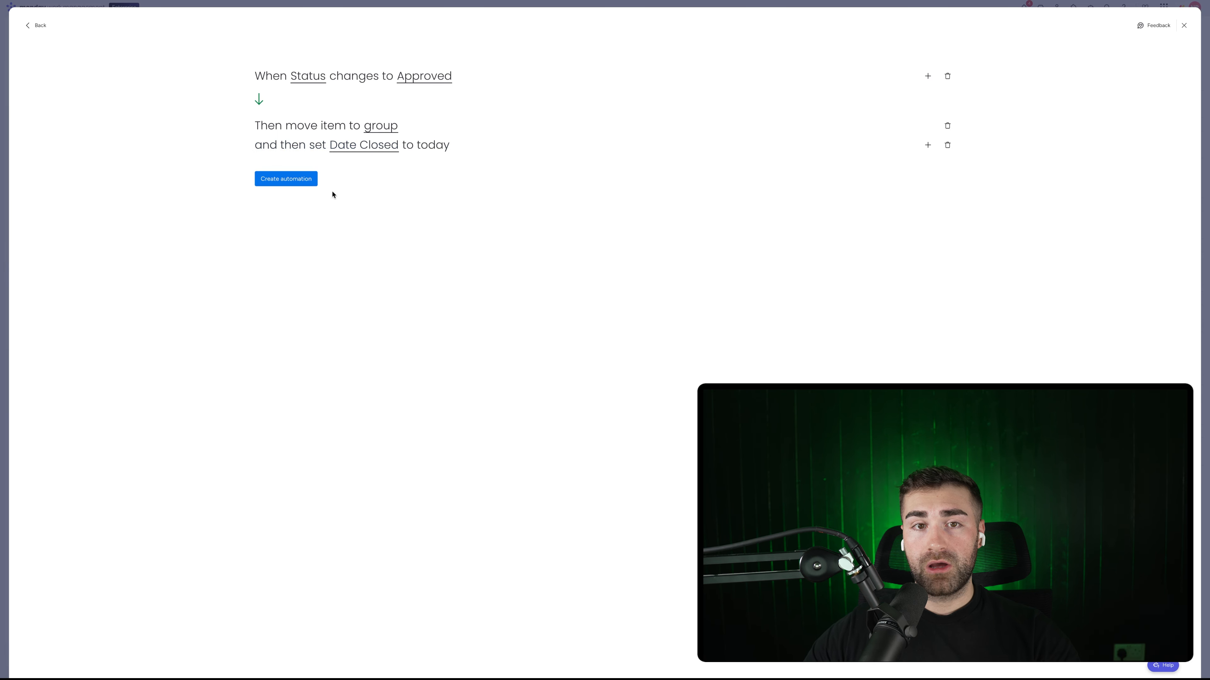
pyautogui.click(281, 184)
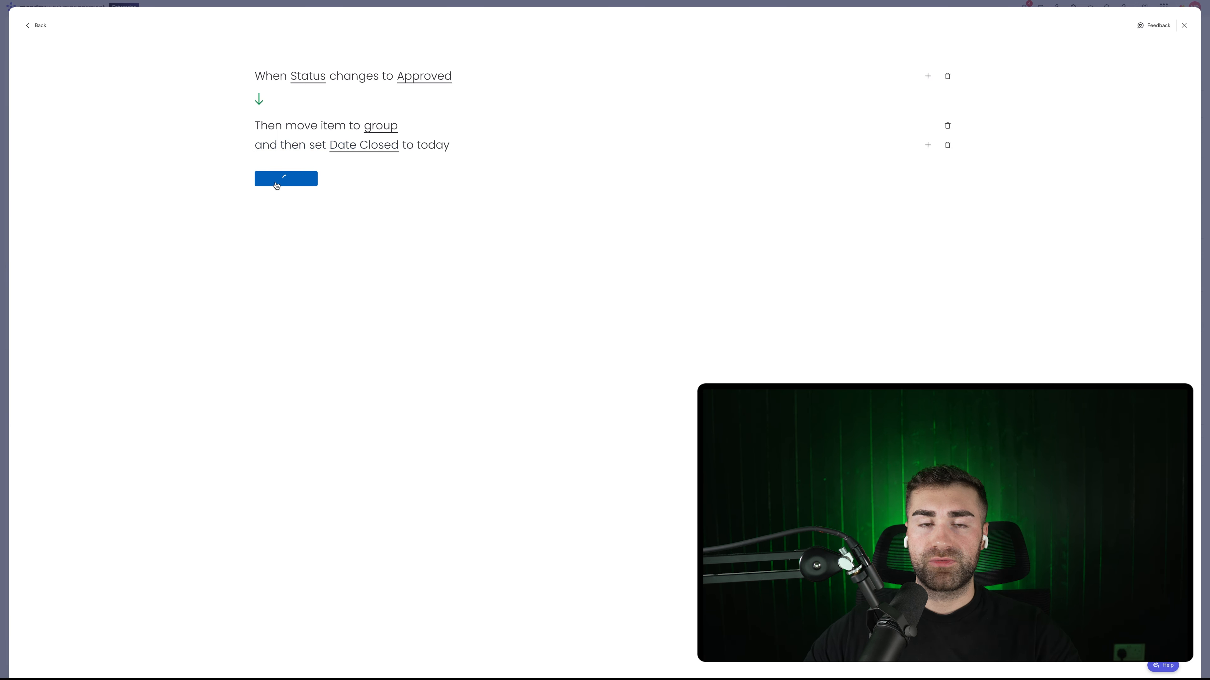
# Step: Build an automation moving items to Rejected Submittals when Status changes to Rejected
pyautogui.click(1140, 59)
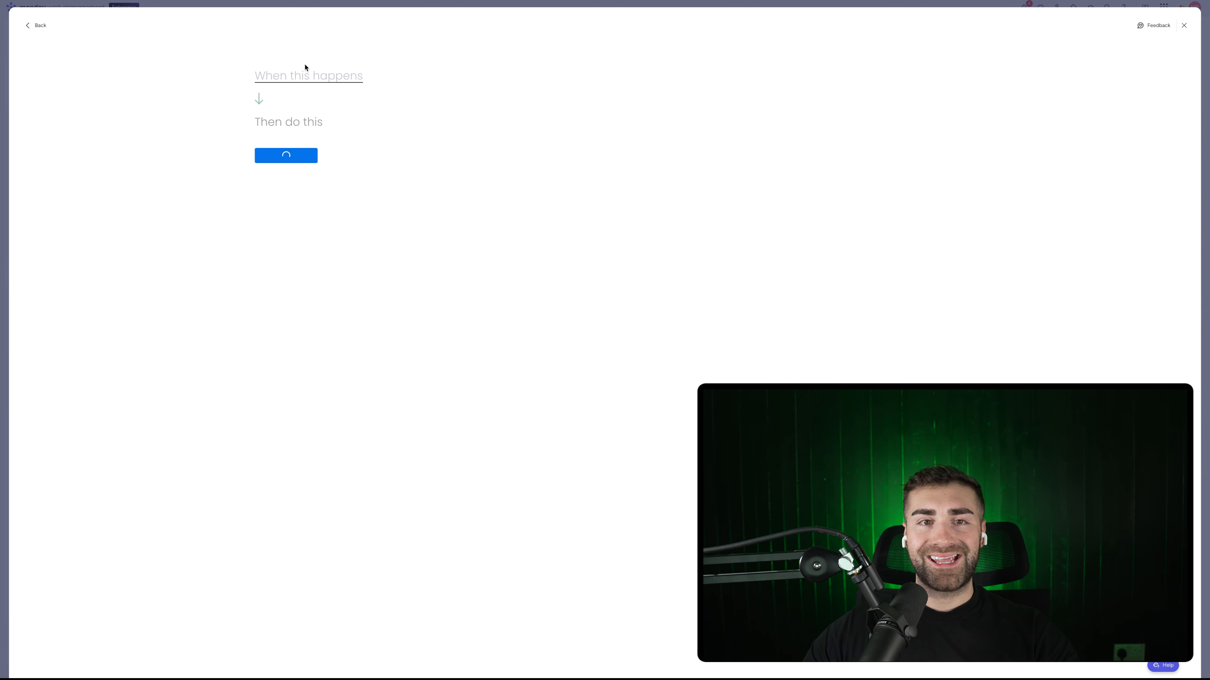
pyautogui.click(301, 77)
pyautogui.click(305, 117)
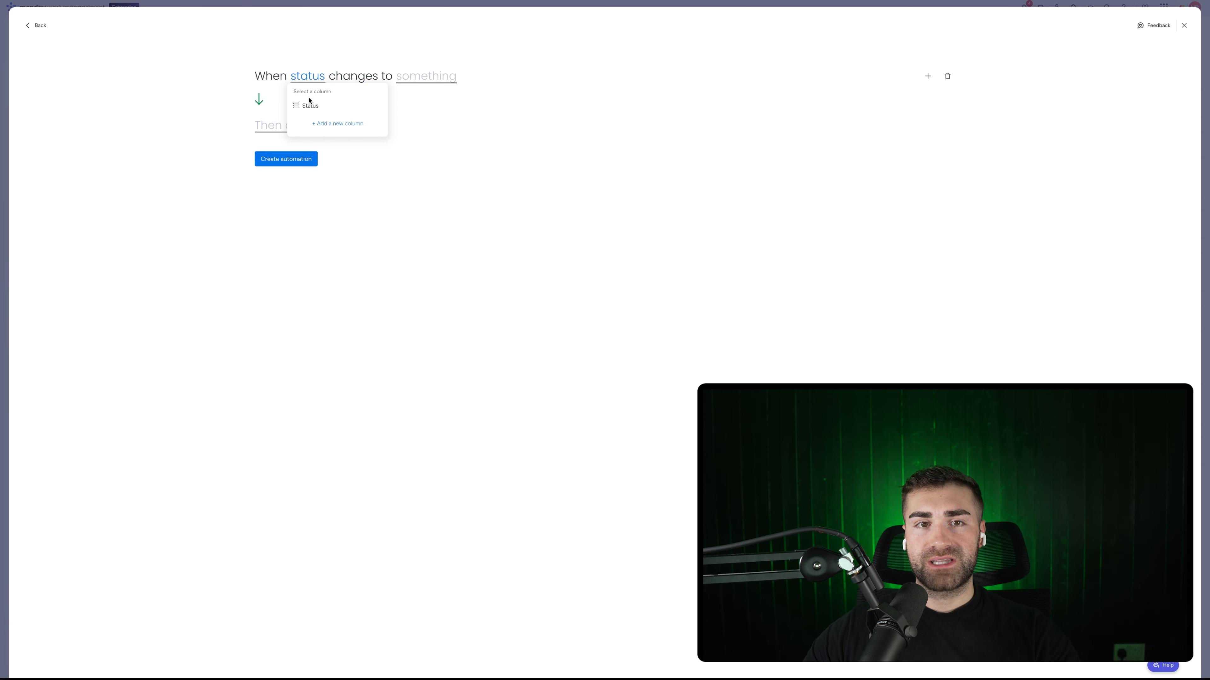
pyautogui.click(305, 102)
pyautogui.click(431, 75)
pyautogui.click(422, 150)
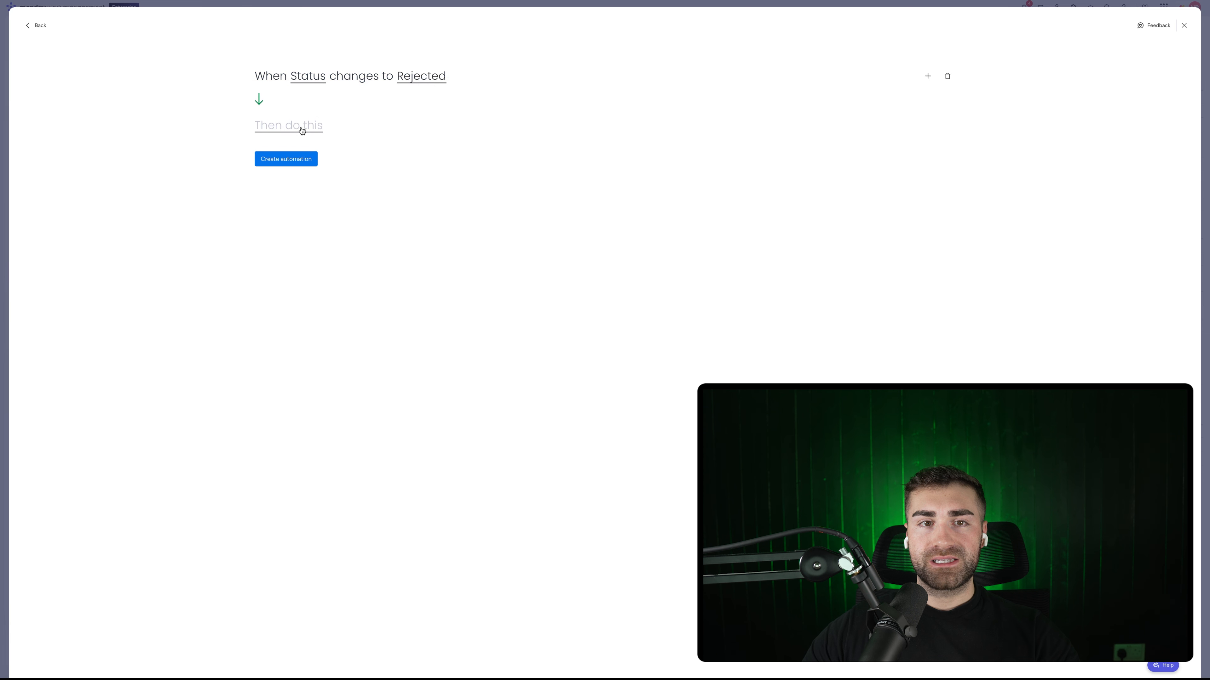
pyautogui.click(302, 125)
pyautogui.click(305, 165)
pyautogui.click(380, 126)
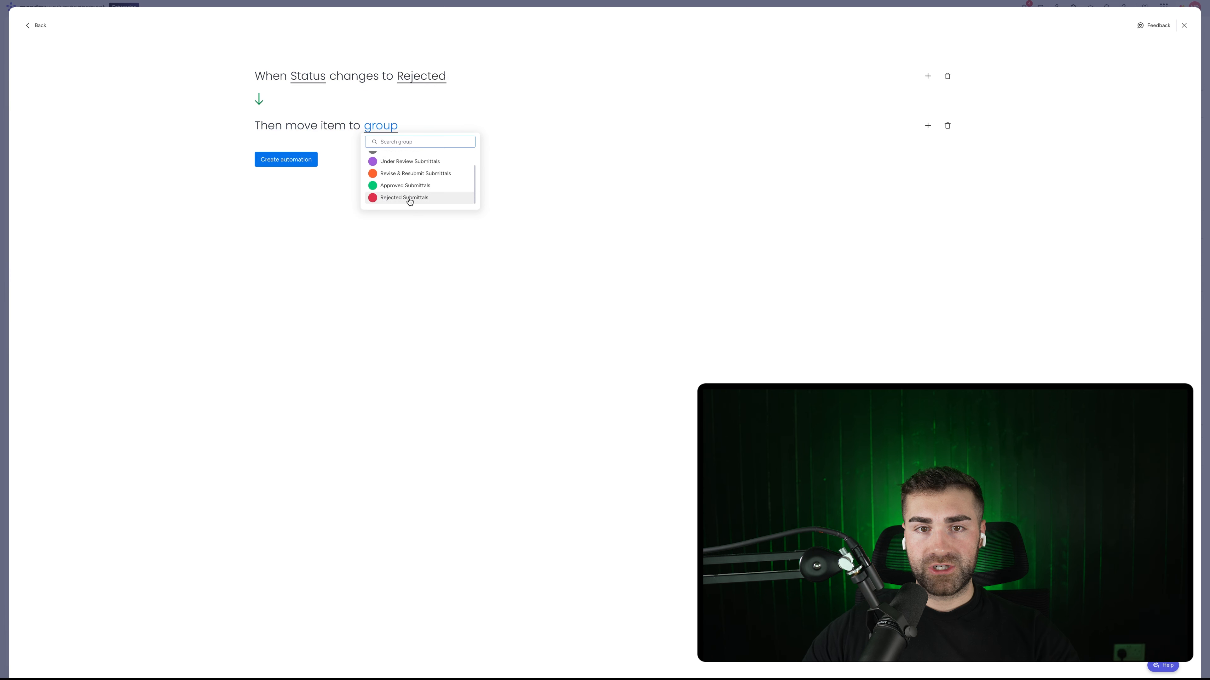
pyautogui.click(997, 137)
# Step: Add a Date Closed set-to-today action, save the Rejected automation, and close Automations
pyautogui.click(926, 126)
pyautogui.write('set date')
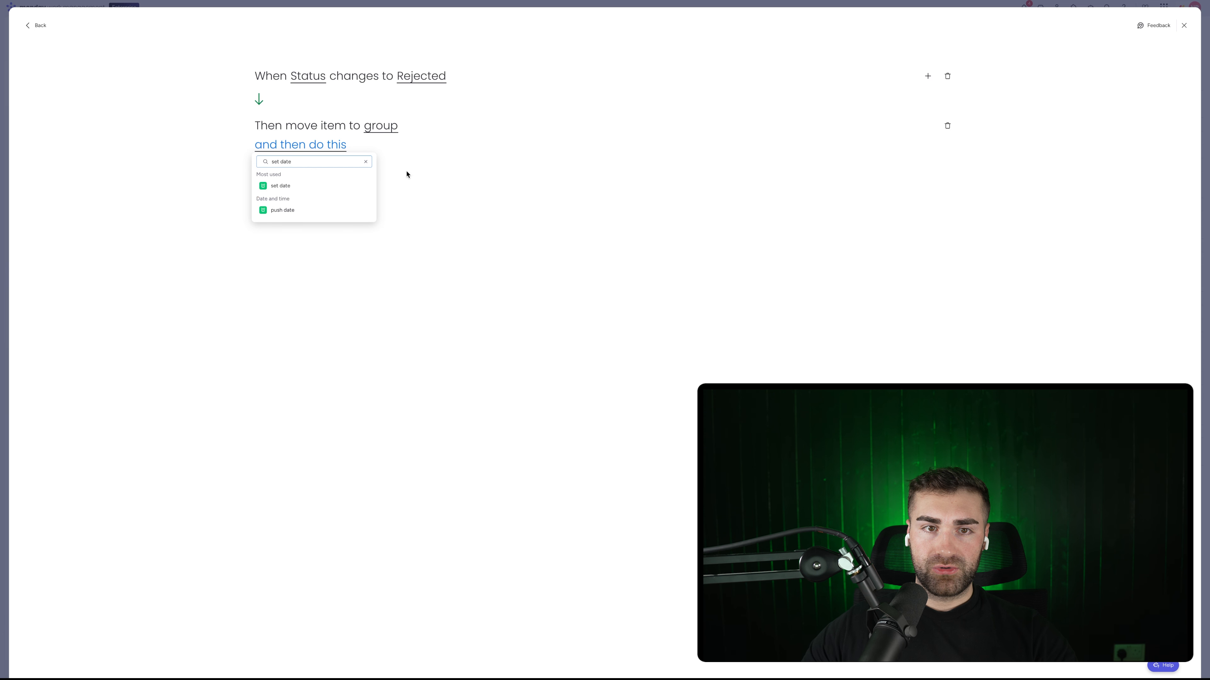
pyautogui.click(318, 186)
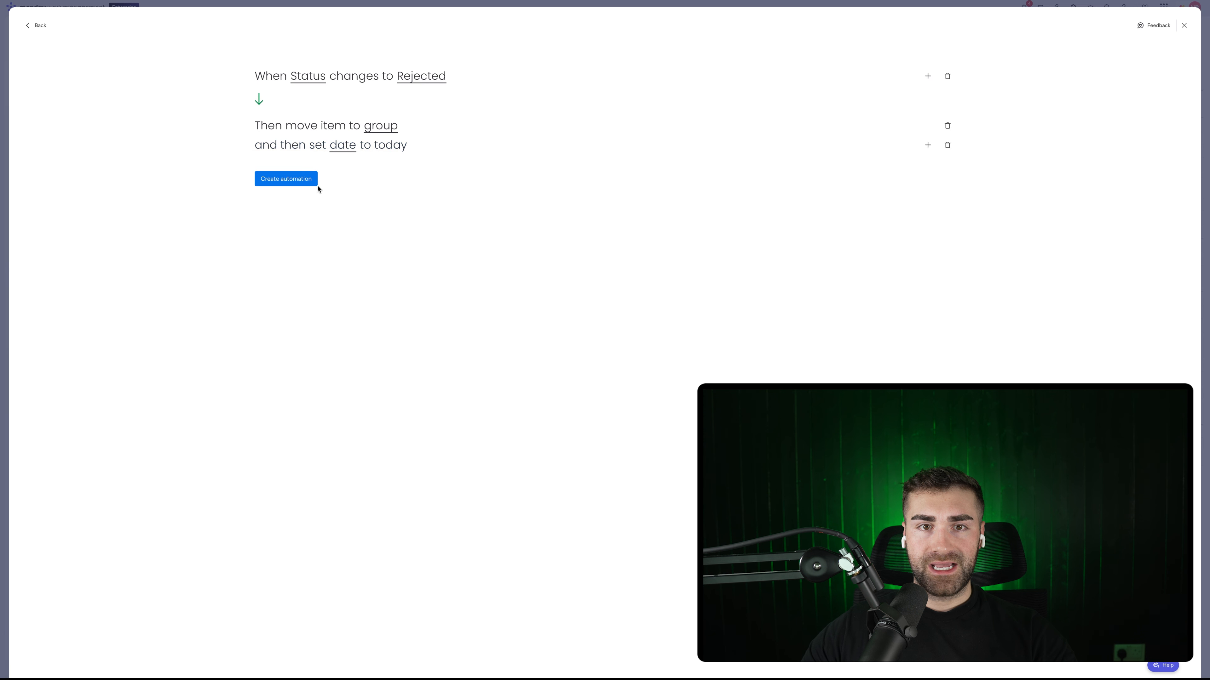
pyautogui.click(338, 144)
pyautogui.click(346, 189)
pyautogui.click(286, 179)
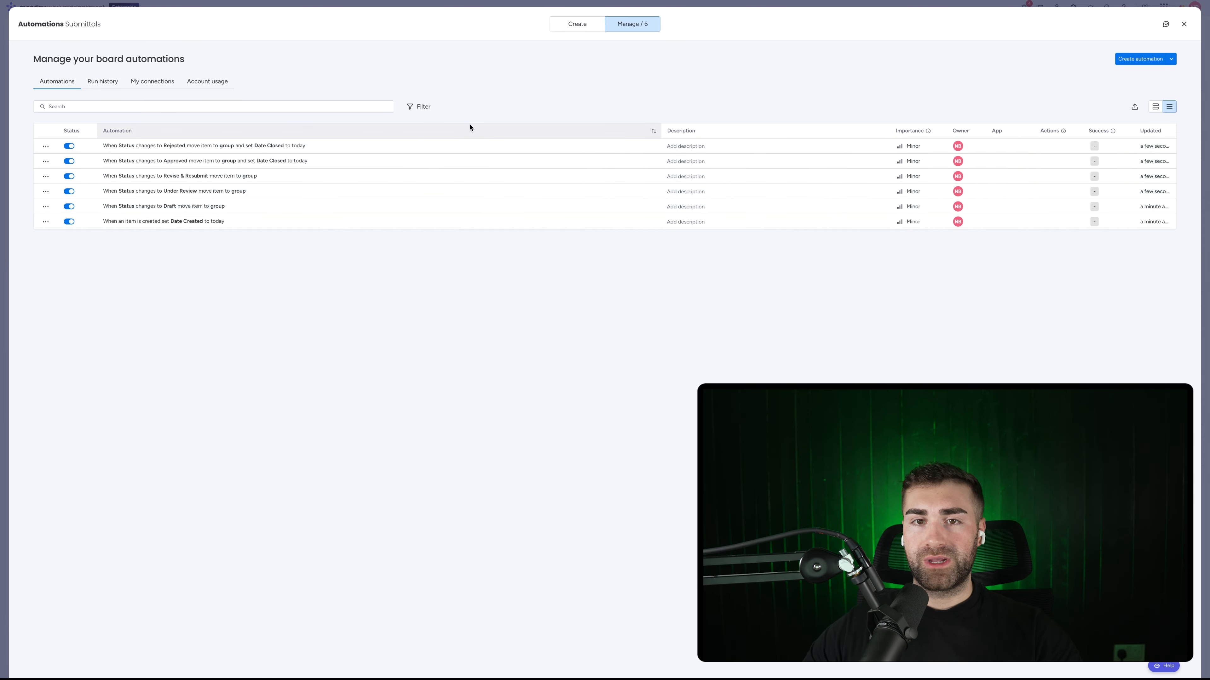
pyautogui.press('Escape')
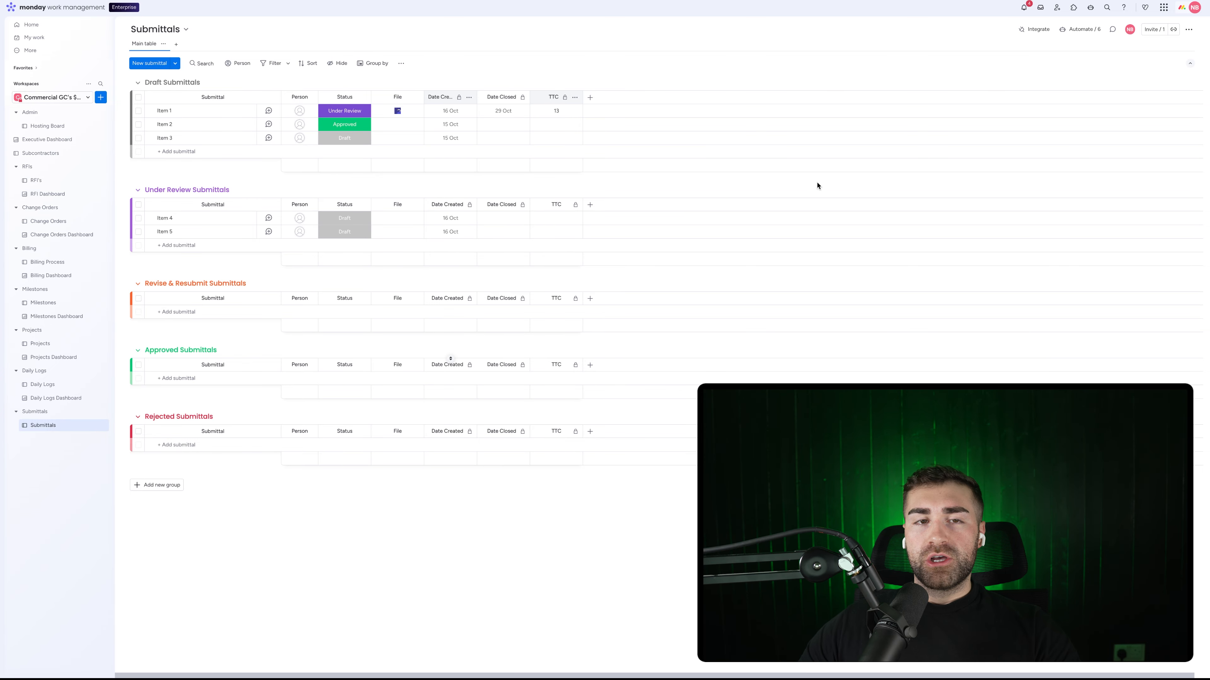
# Step: Add a Text column named Project Ref. and place it beside Person
pyautogui.click(591, 97)
pyautogui.write('text')
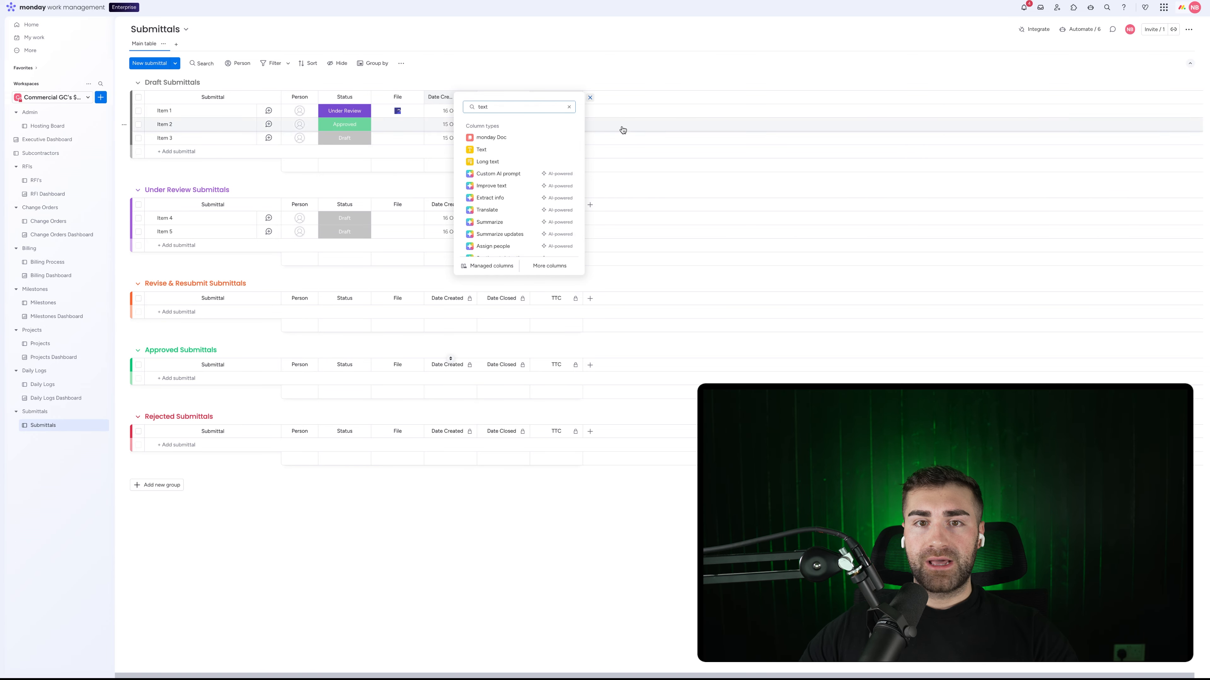
pyautogui.click(534, 153)
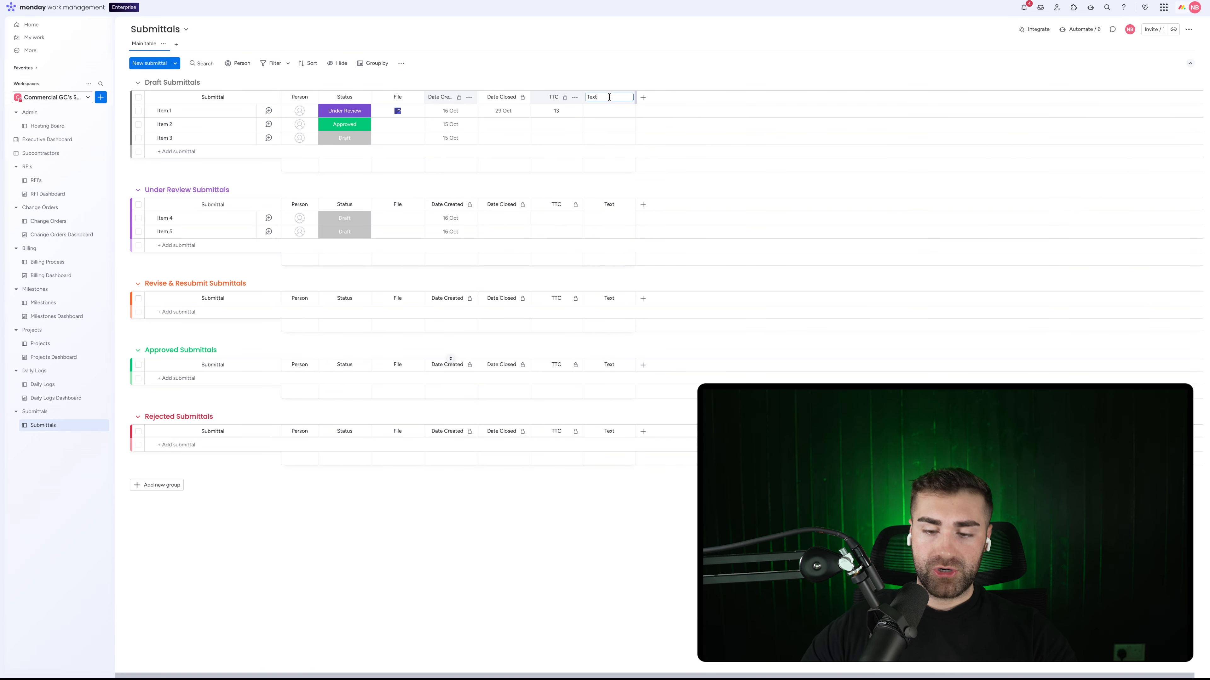
pyautogui.write('Project Ref')
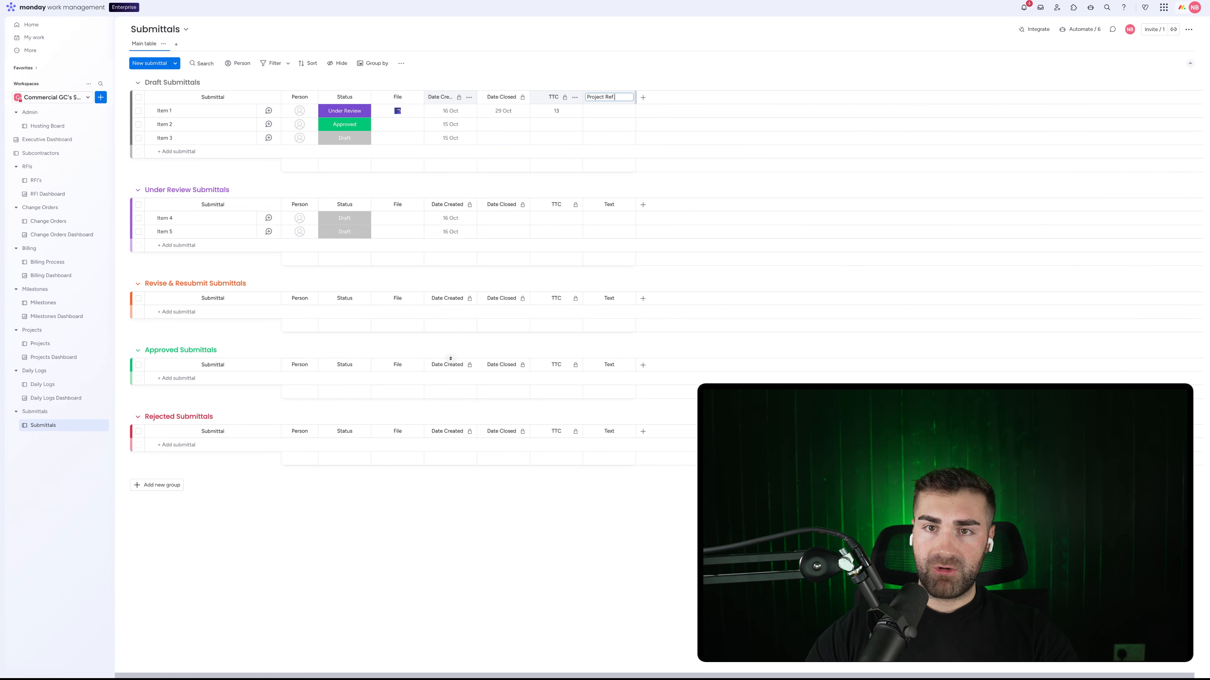
pyautogui.write('.')
pyautogui.press('Return')
pyautogui.moveTo(593, 94); pyautogui.dragTo(355, 104)
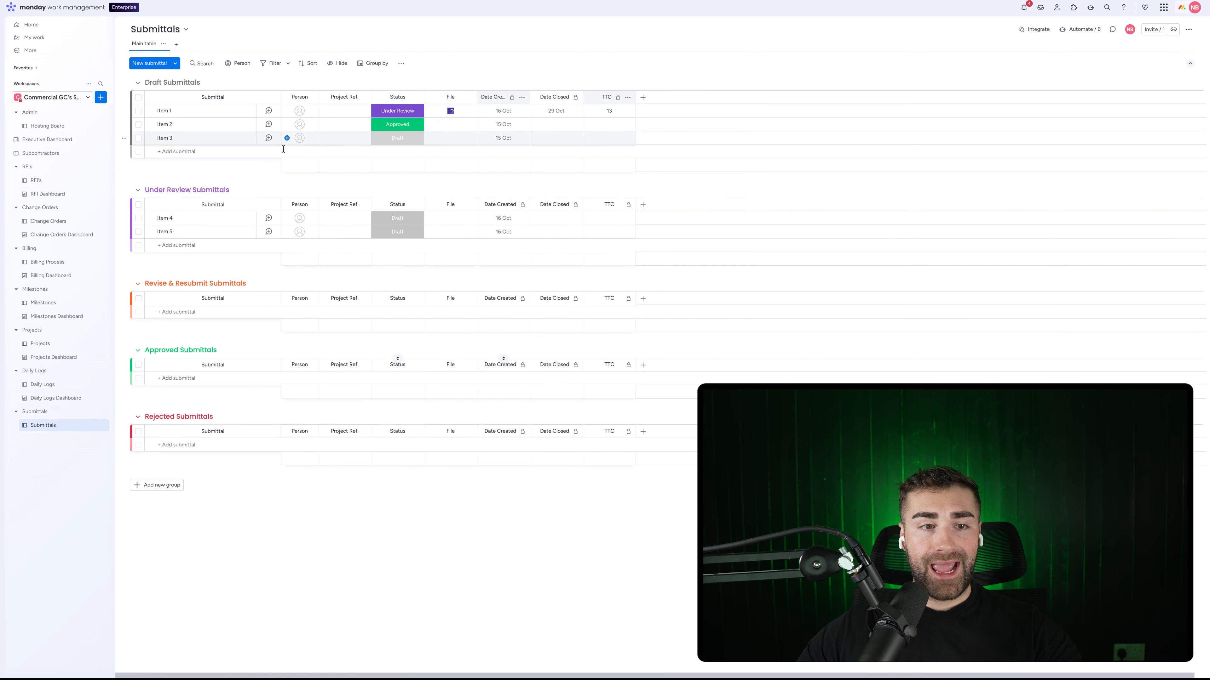
# Step: Make Project Ref. a required column, check it in the new-submittal form, then open Projects
pyautogui.click(363, 102)
pyautogui.moveTo(397, 120)
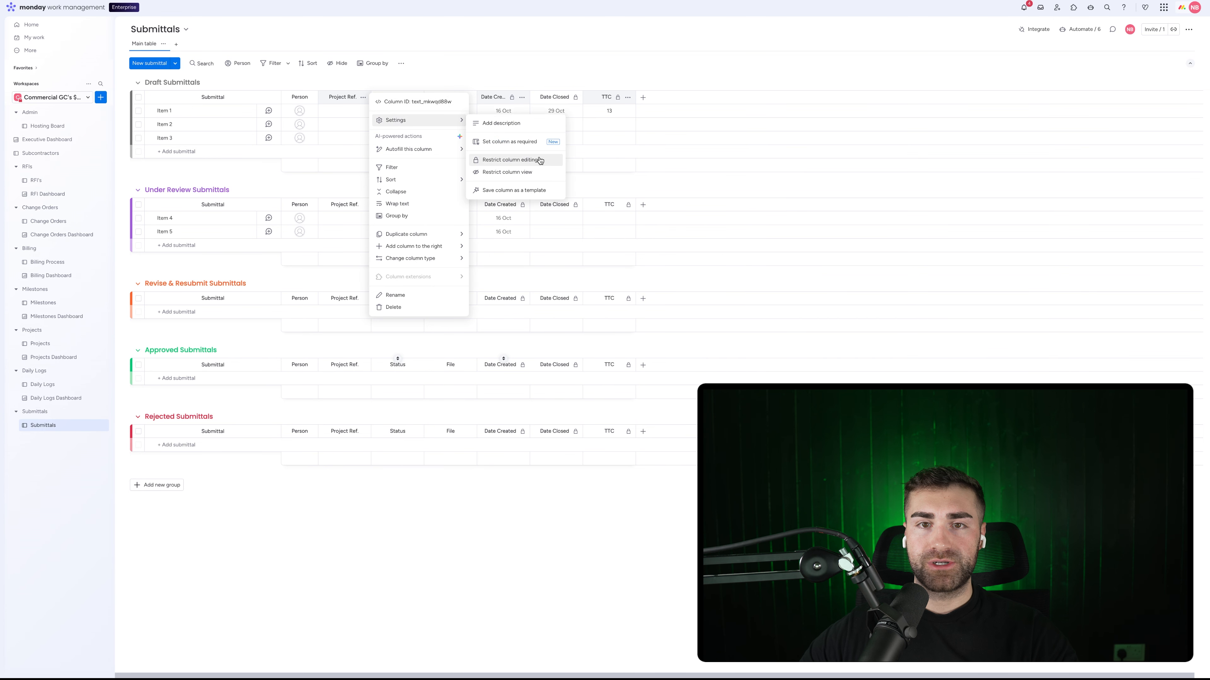
pyautogui.click(526, 146)
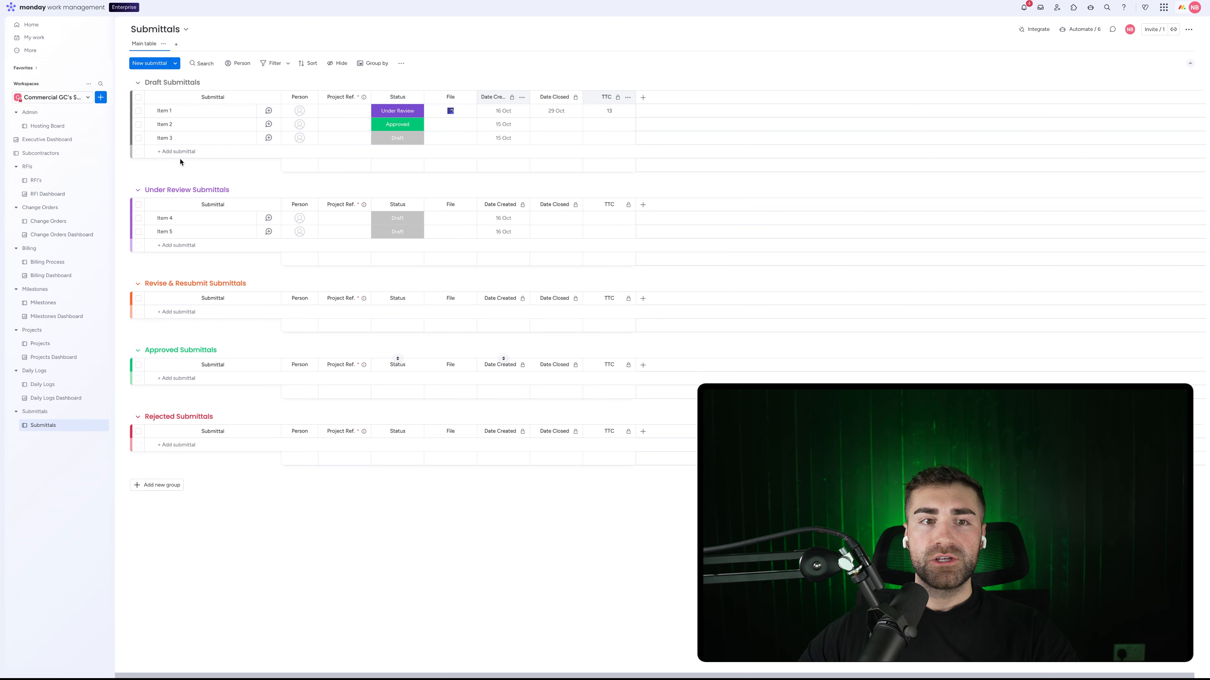
pyautogui.click(174, 151)
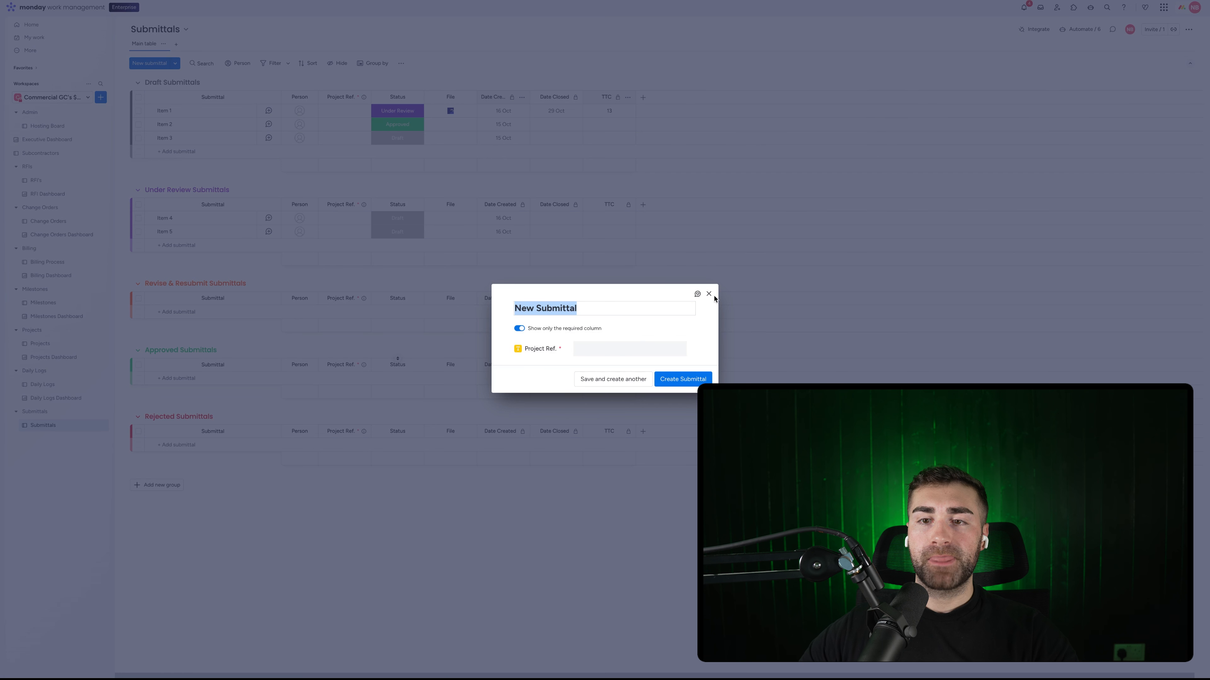
pyautogui.click(709, 294)
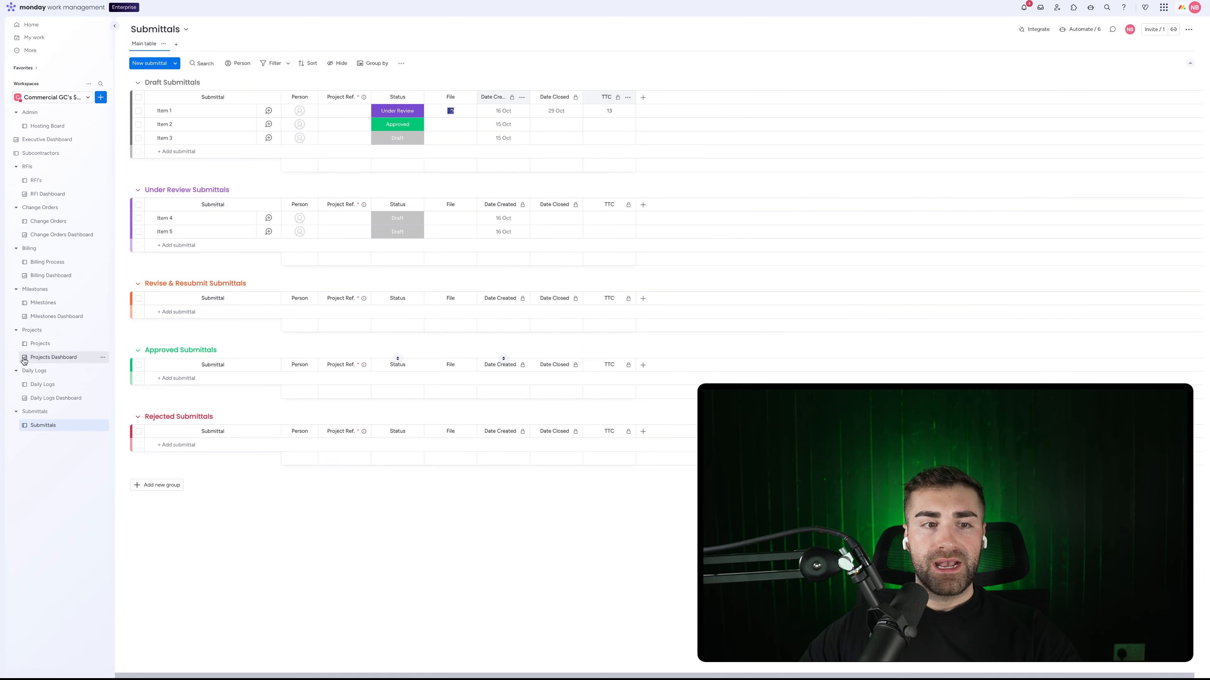
pyautogui.click(32, 344)
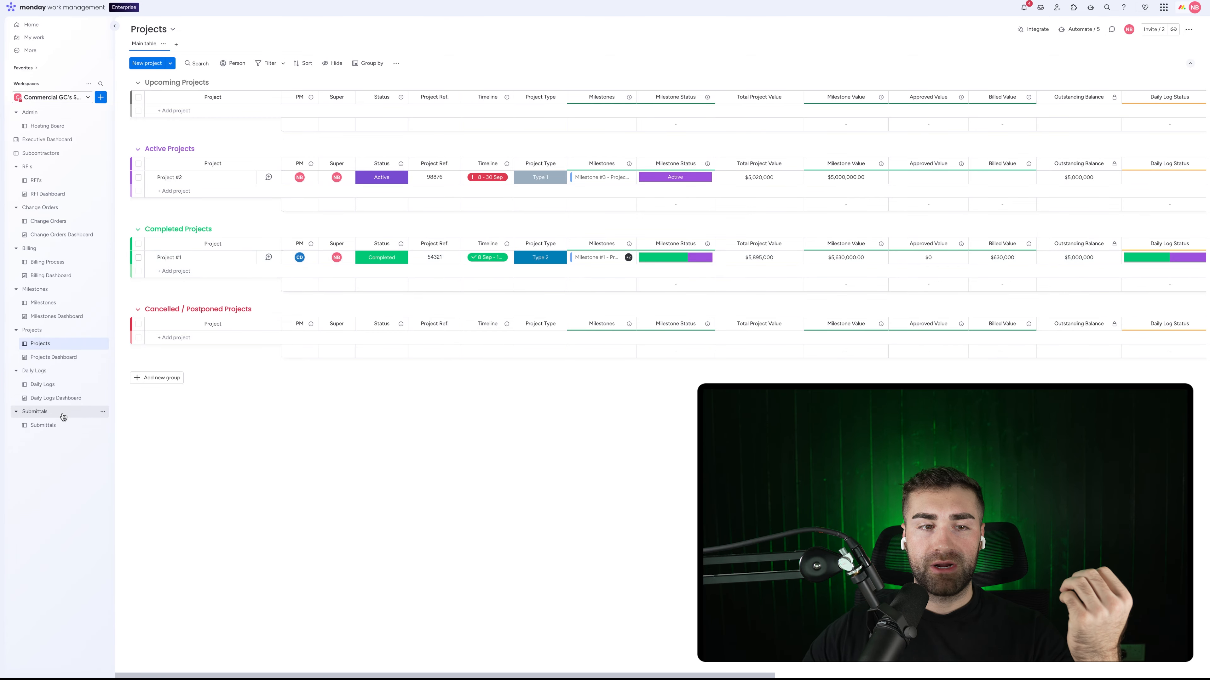
# Step: Back on Submittals, add a Connect boards column linked to the Projects board
pyautogui.click(67, 426)
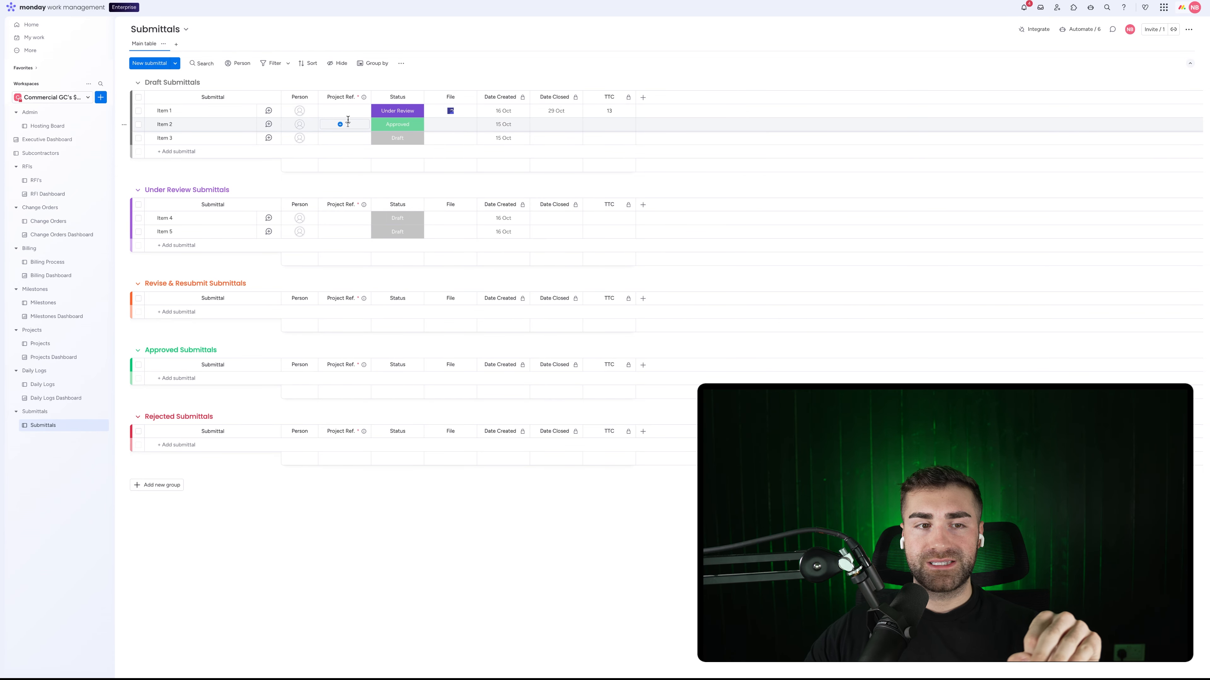
pyautogui.click(643, 98)
pyautogui.write('connect')
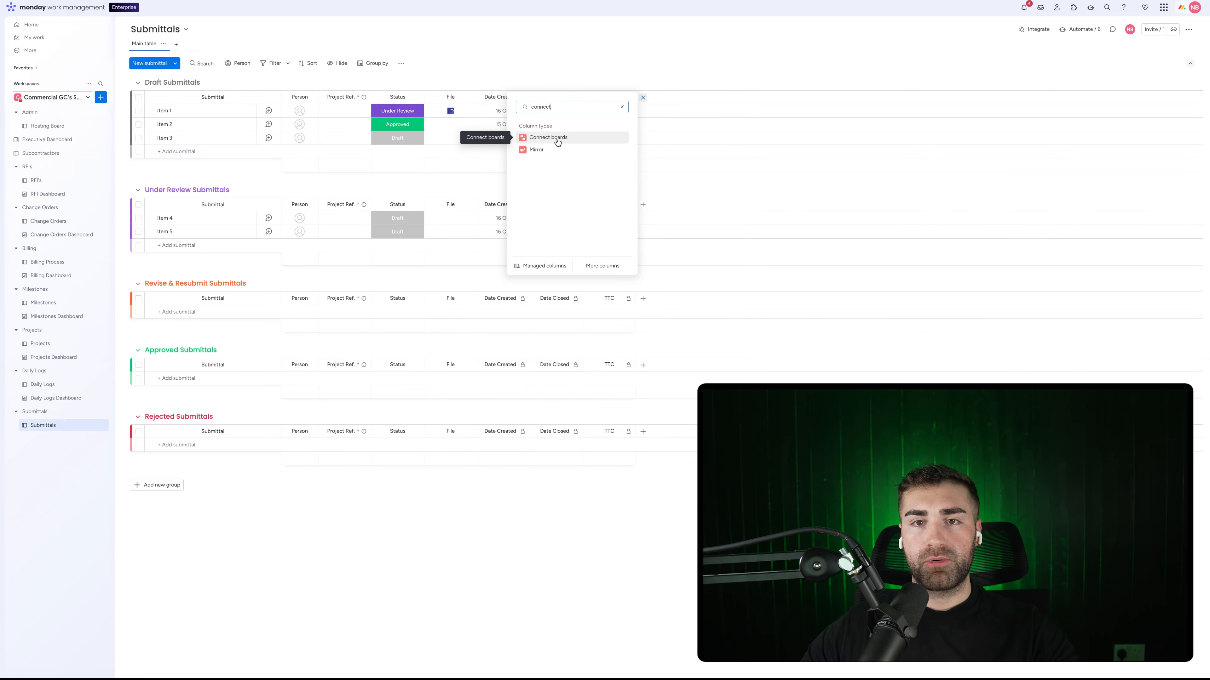
pyautogui.click(558, 138)
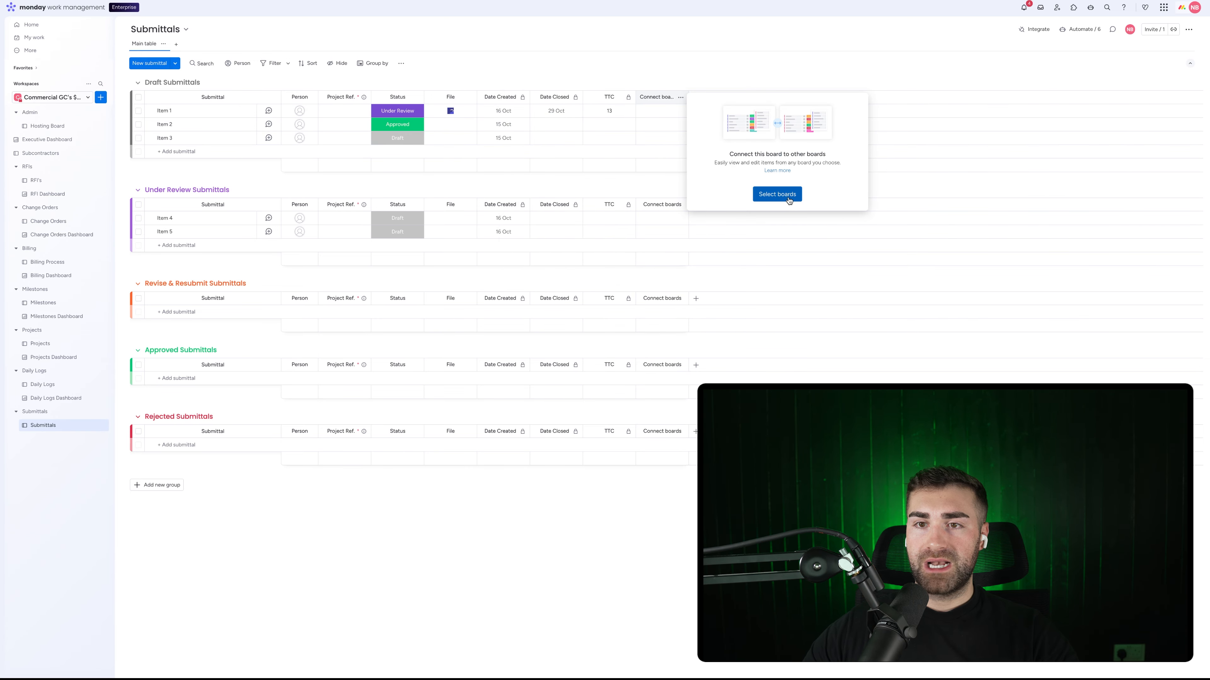
pyautogui.click(781, 194)
pyautogui.click(727, 168)
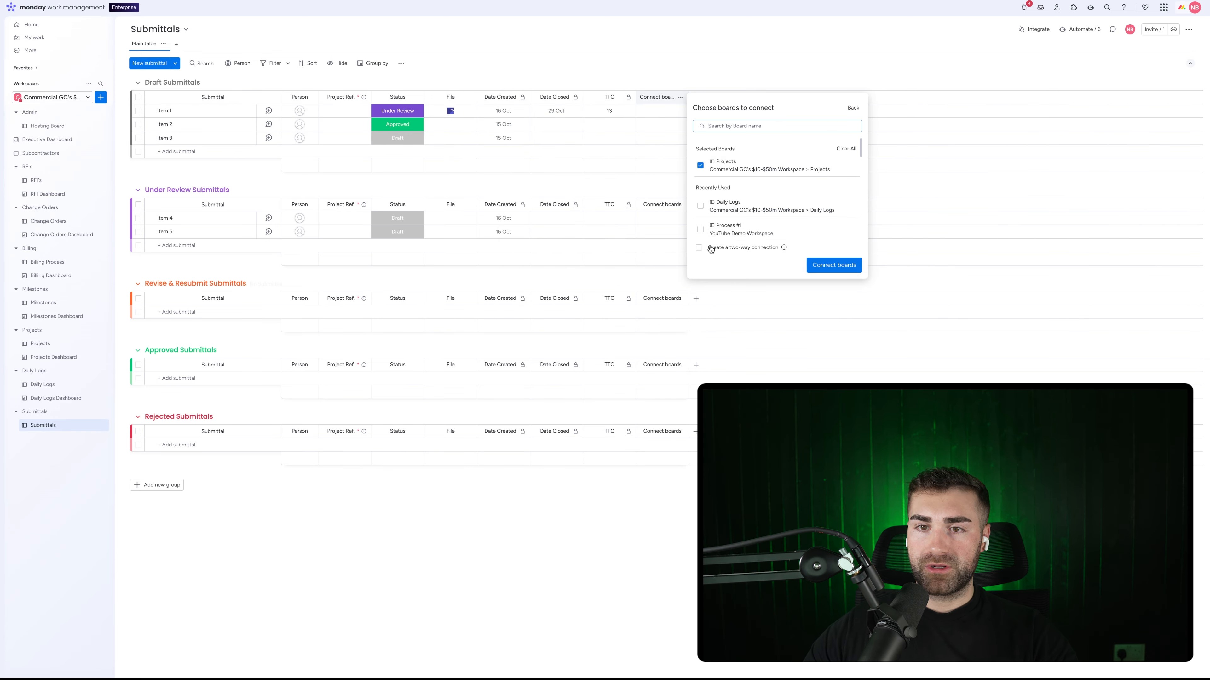
pyautogui.click(842, 260)
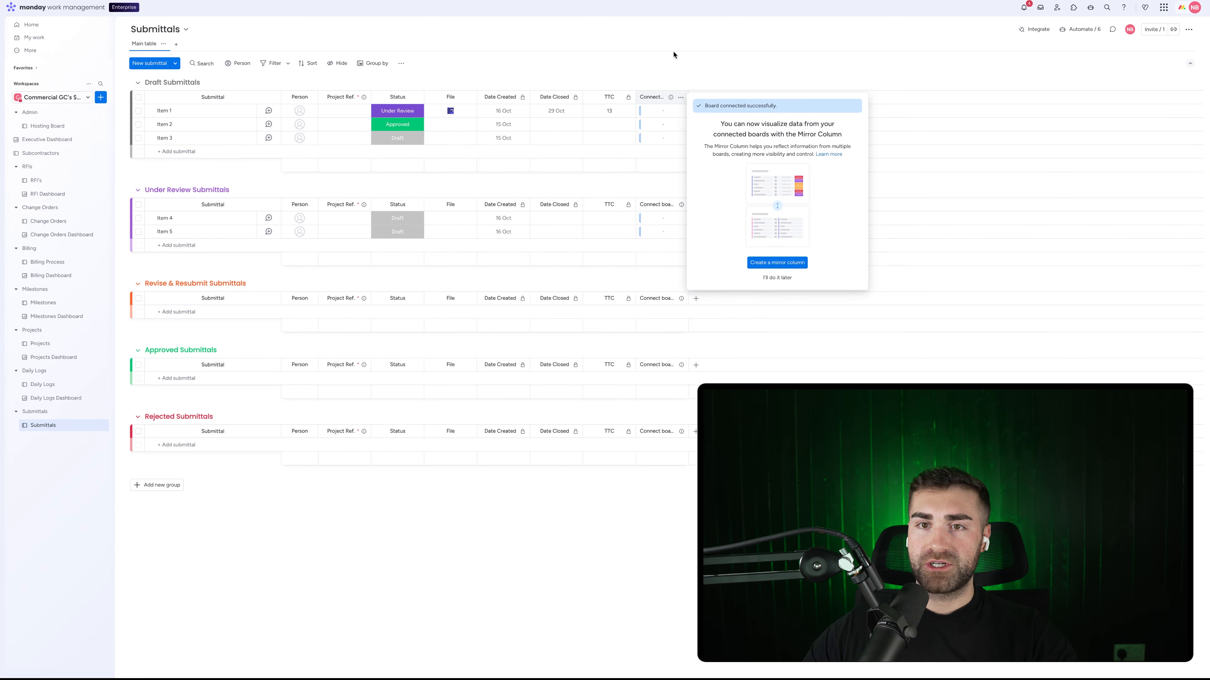
# Step: Rename the Projects column to Project and move it right after Status
pyautogui.click(650, 97)
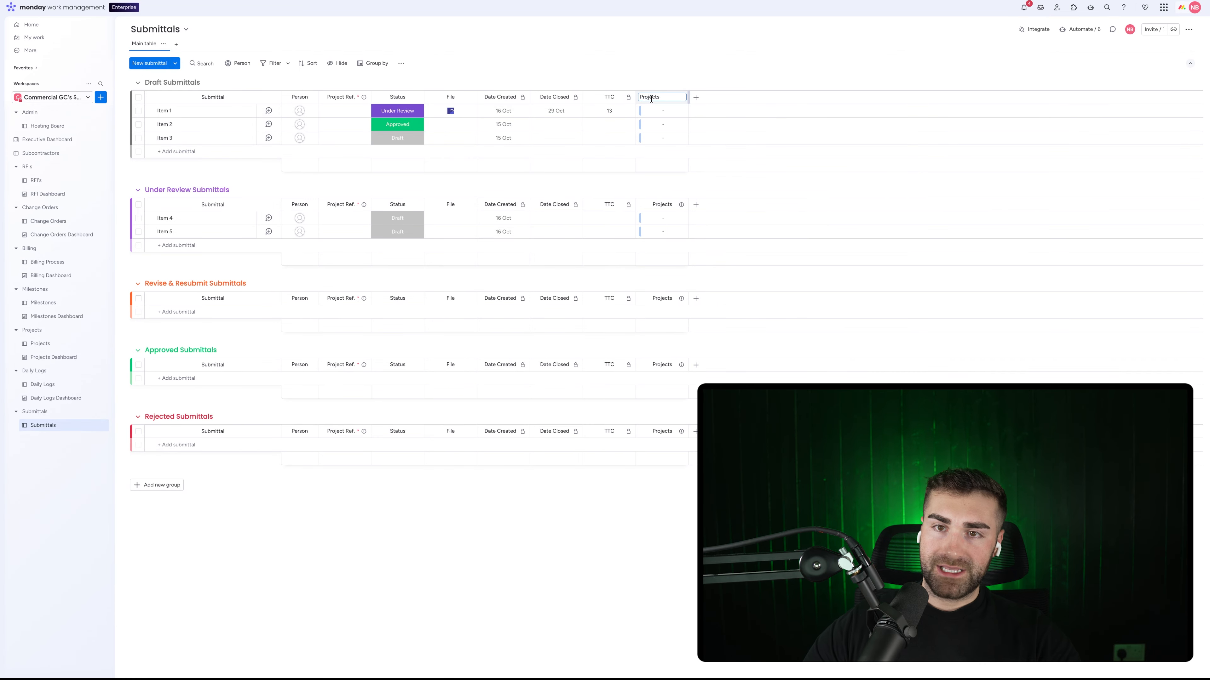
pyautogui.press('BackSpace')
pyautogui.press('Return')
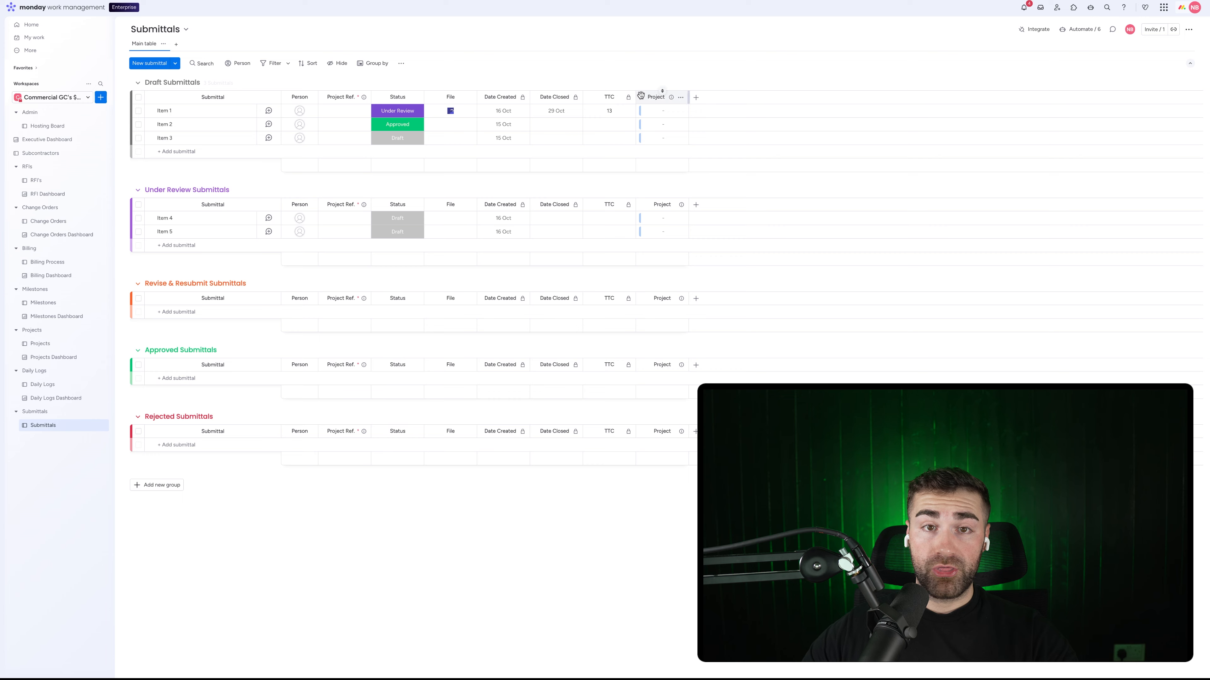
pyautogui.moveTo(484, 97); pyautogui.dragTo(388, 98)
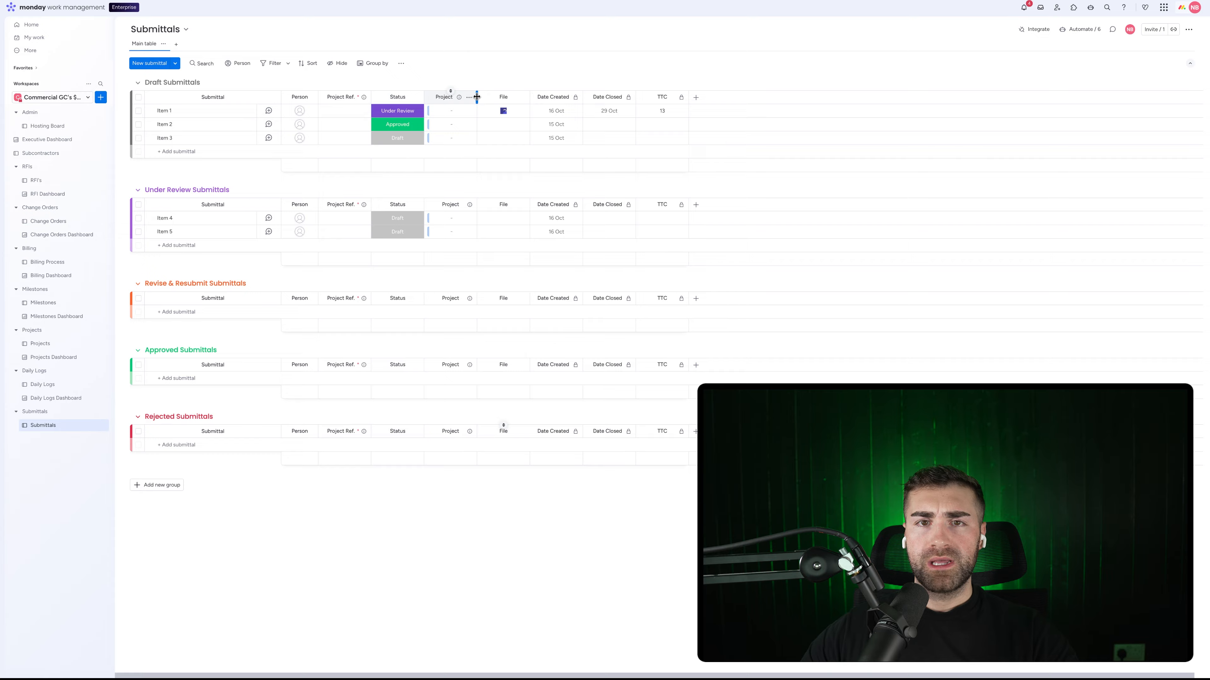
# Step: Search automation templates for 'item created this column' and choose the connect-matching-item template
pyautogui.click(1072, 32)
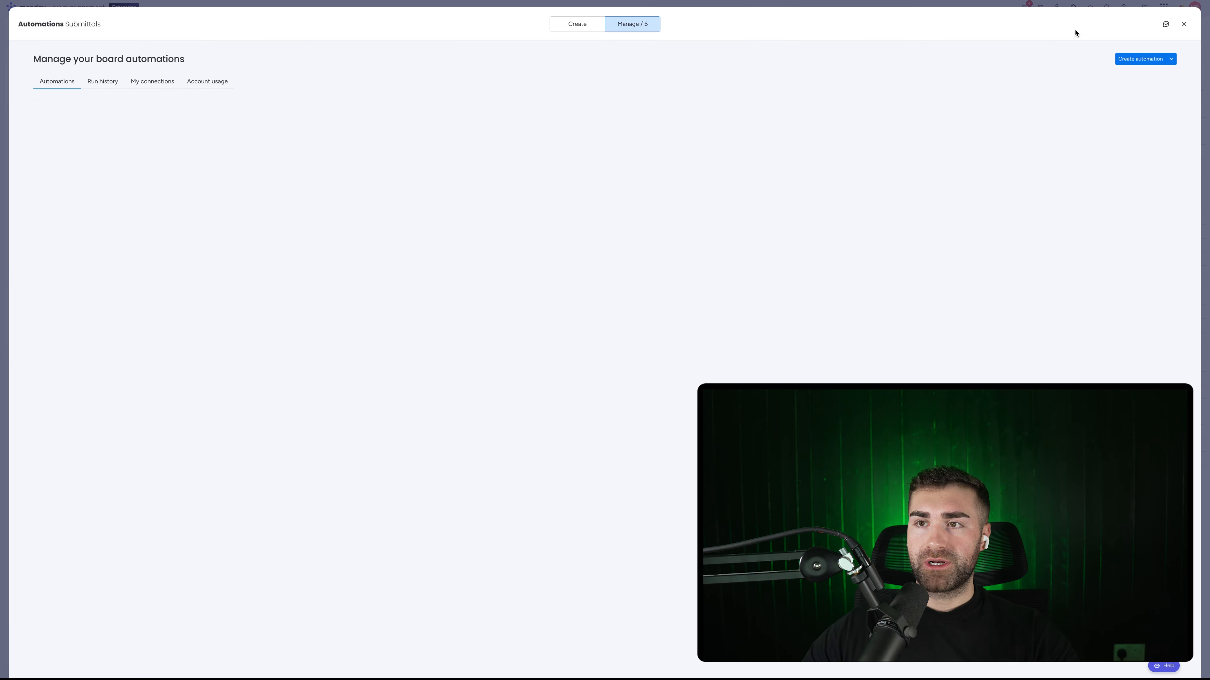
pyautogui.click(576, 24)
pyautogui.click(261, 53)
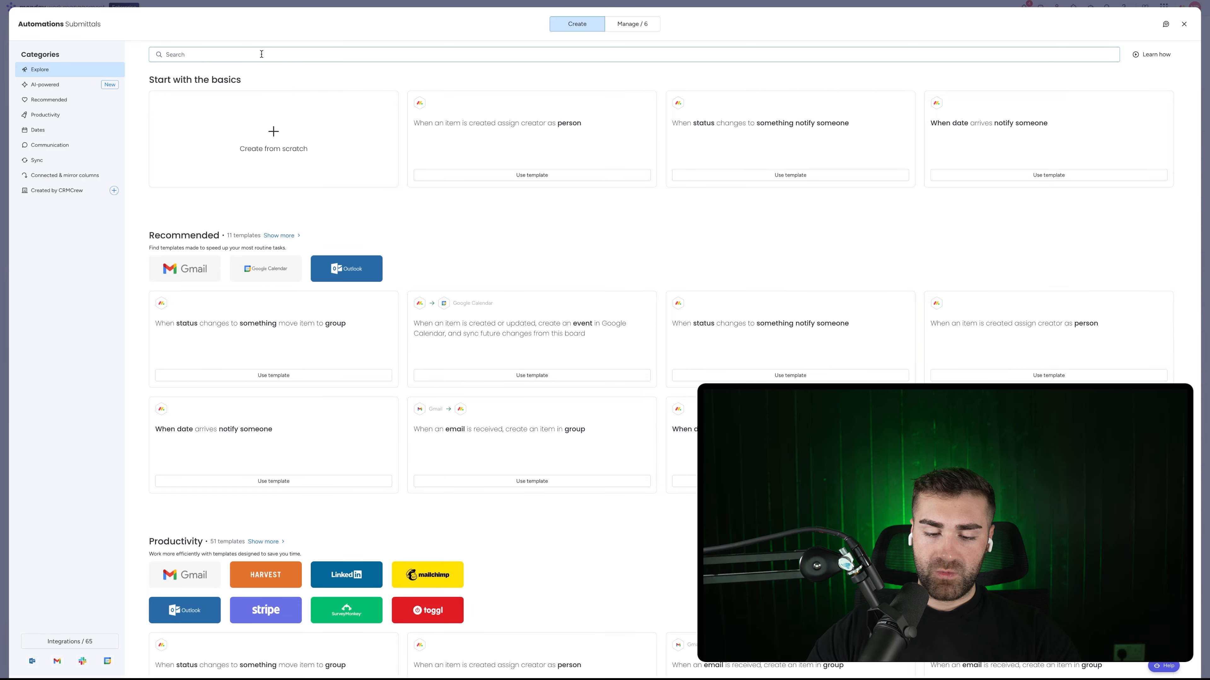
pyautogui.write('when item created an')
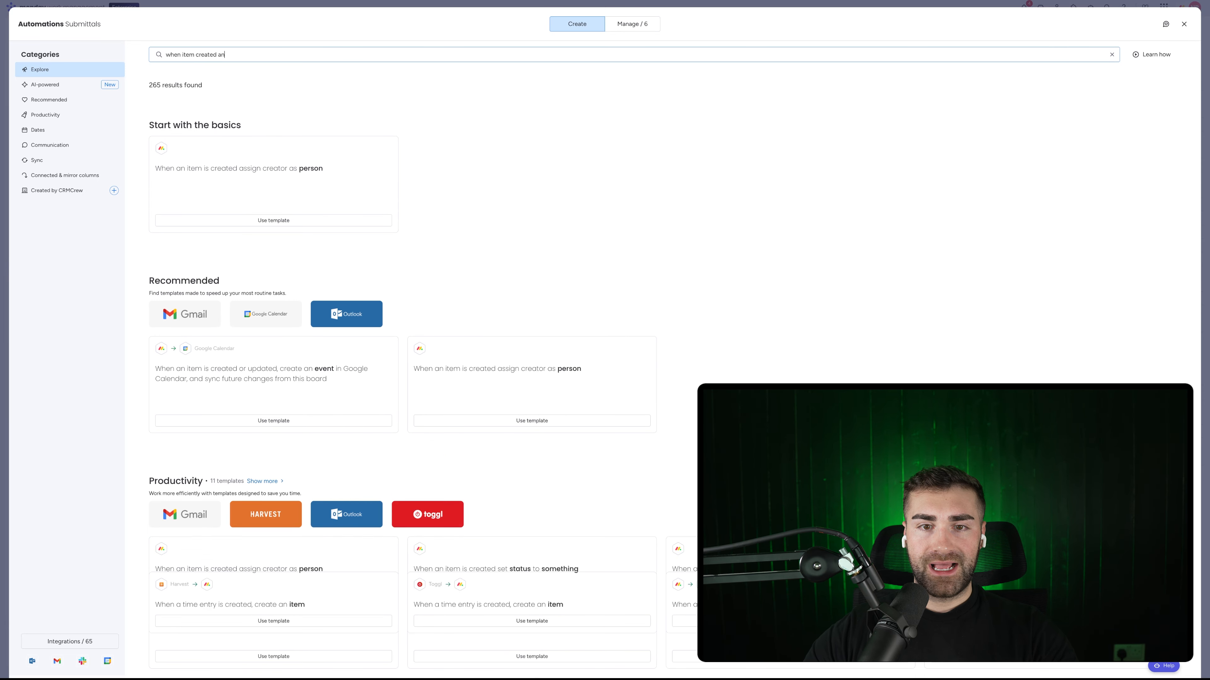
pyautogui.write('d')
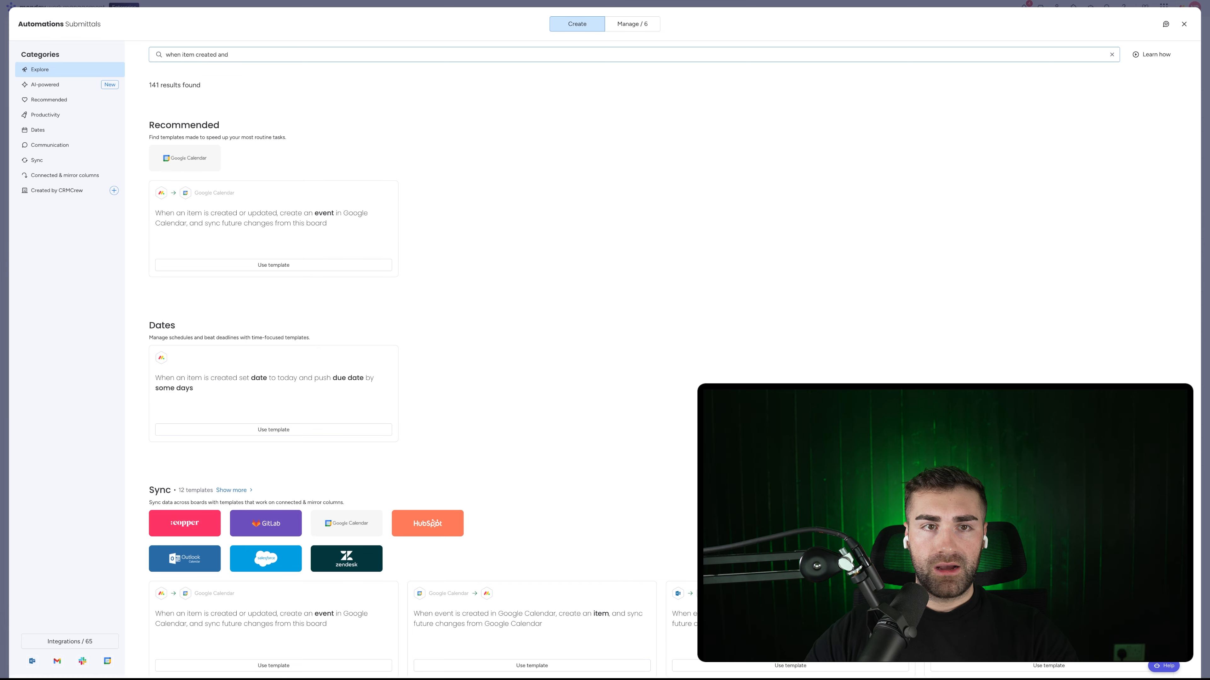
pyautogui.hotkey('ctrl', 'a')
pyautogui.press('BackSpace')
pyautogui.write('item created a')
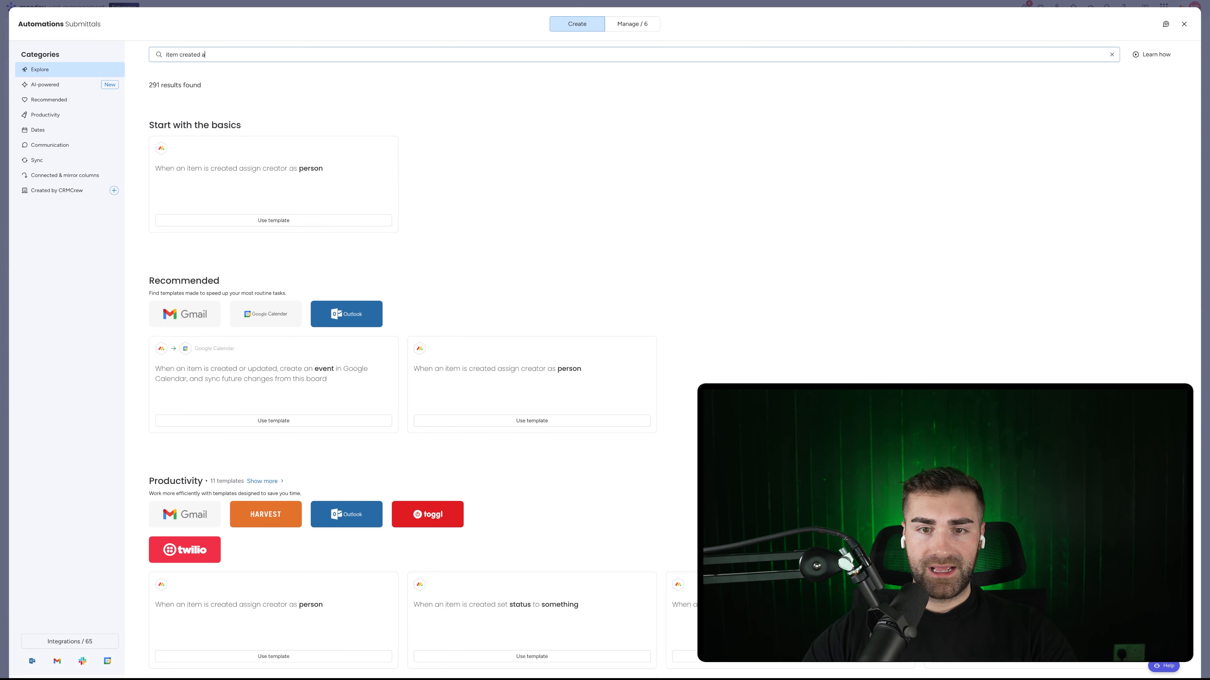
pyautogui.write('nd')
pyautogui.press('BackSpace')
pyautogui.press('BackSpace')
pyautogui.press('BackSpace')
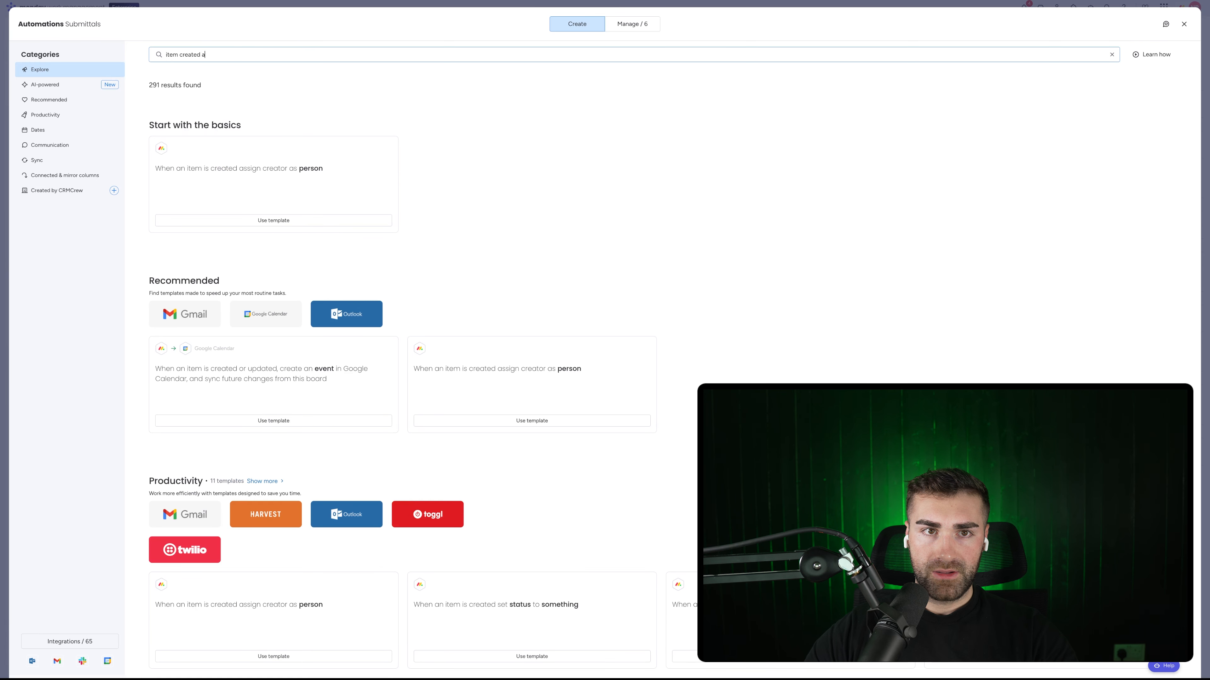
pyautogui.write('this column')
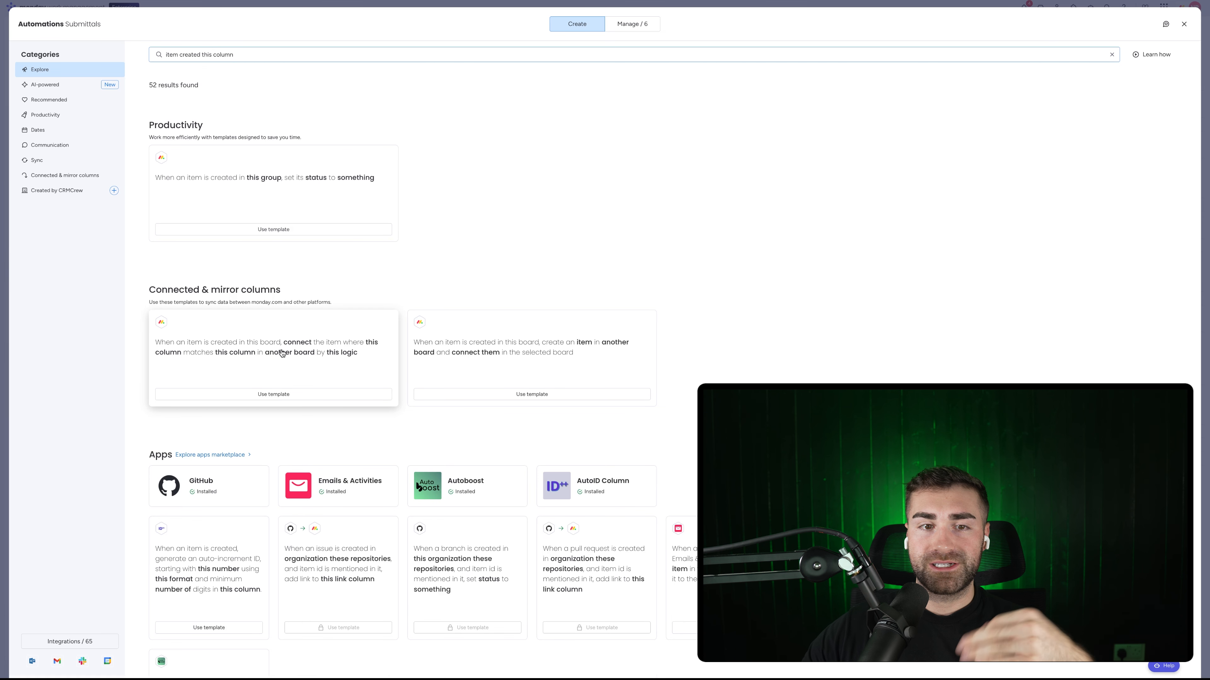
pyautogui.click(281, 352)
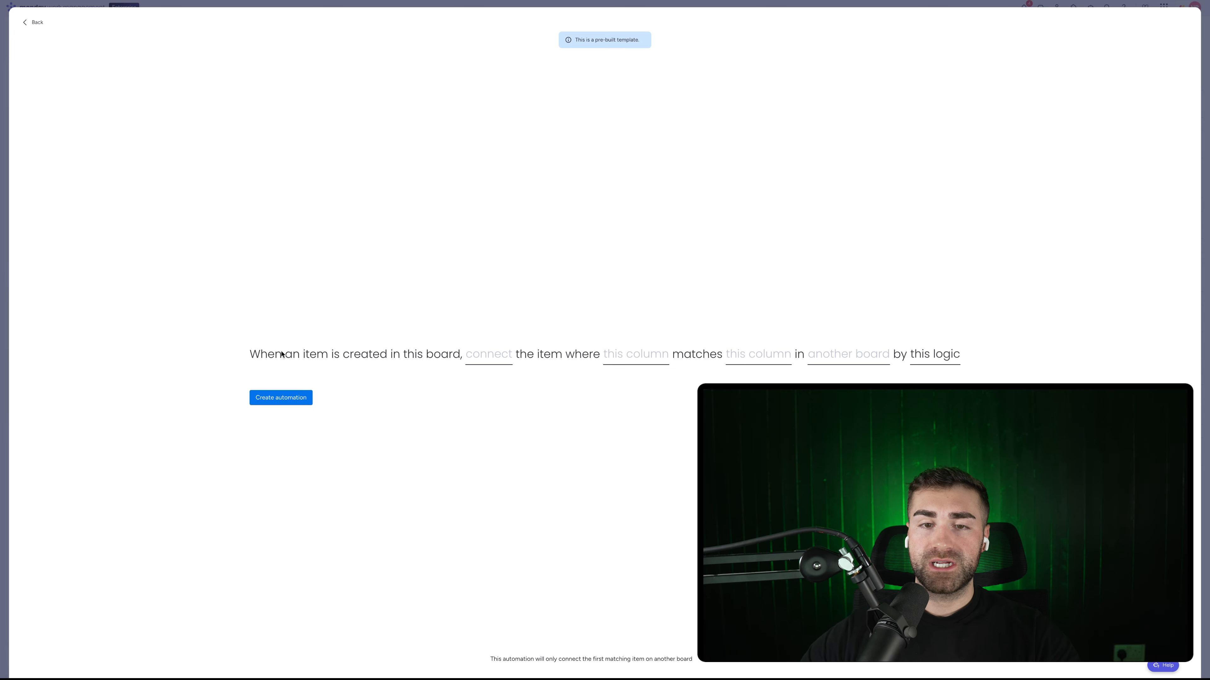
# Step: Set the template to Projects, match Project Ref. to Project Ref., link via Project, and create it
pyautogui.click(482, 364)
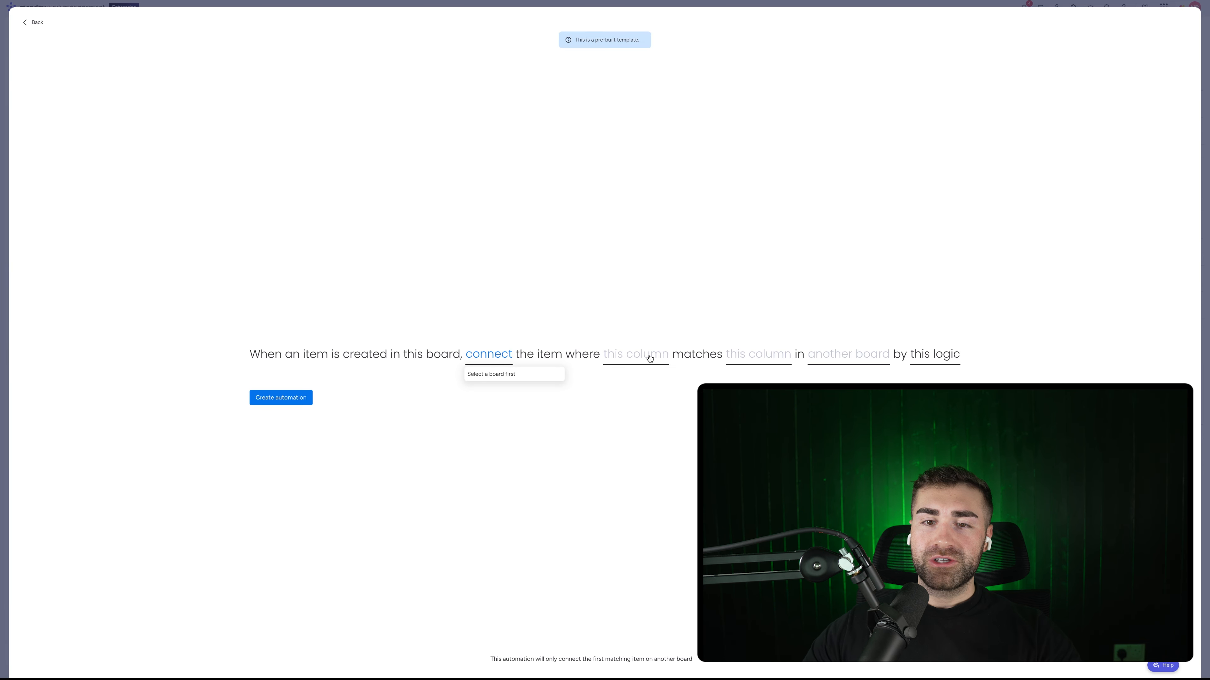
pyautogui.click(858, 362)
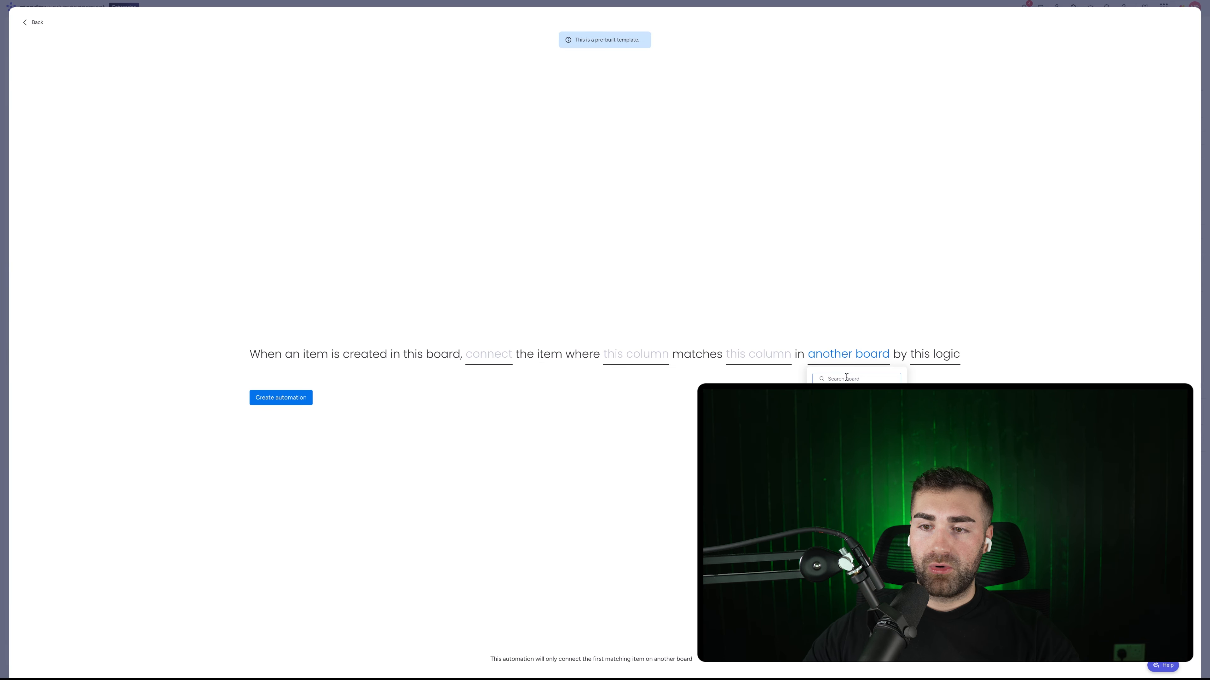
pyautogui.write('projec')
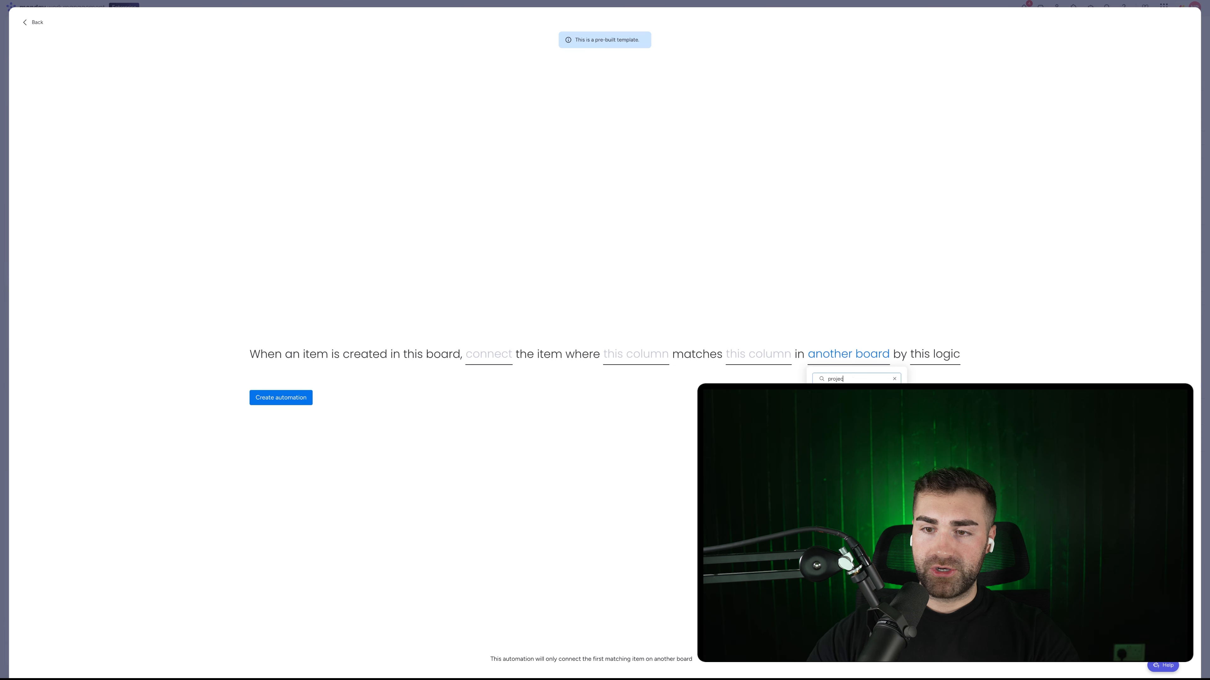
pyautogui.write('t')
pyautogui.press('Return')
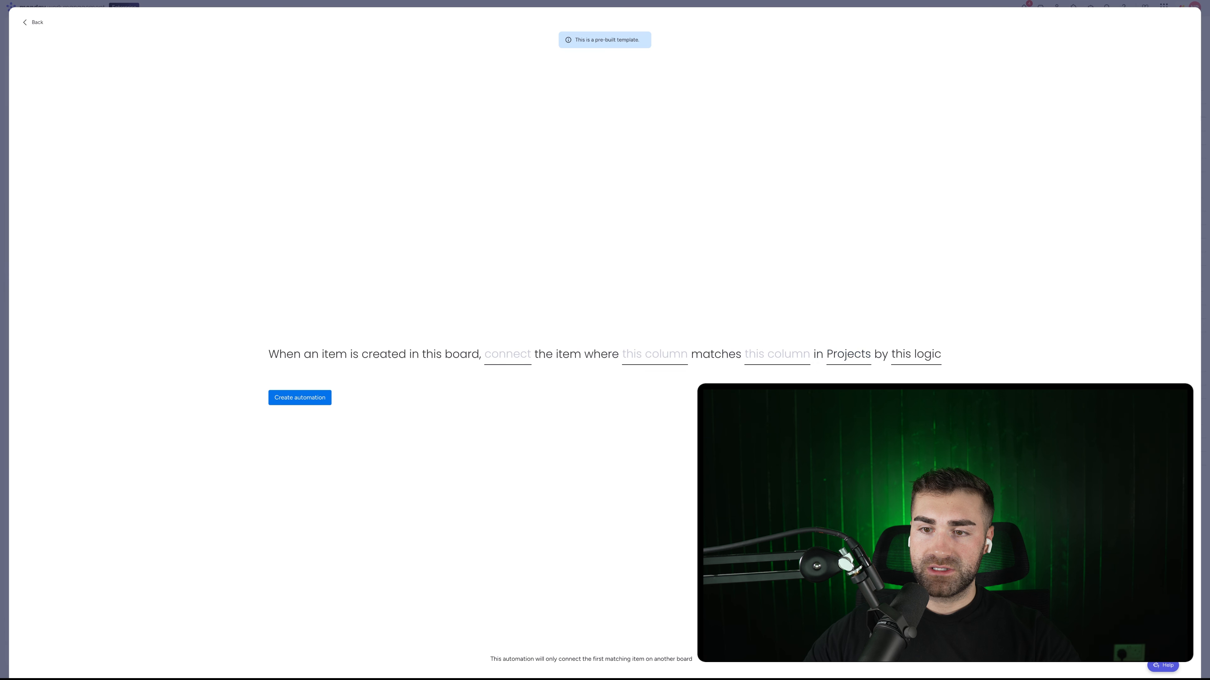
pyautogui.click(776, 361)
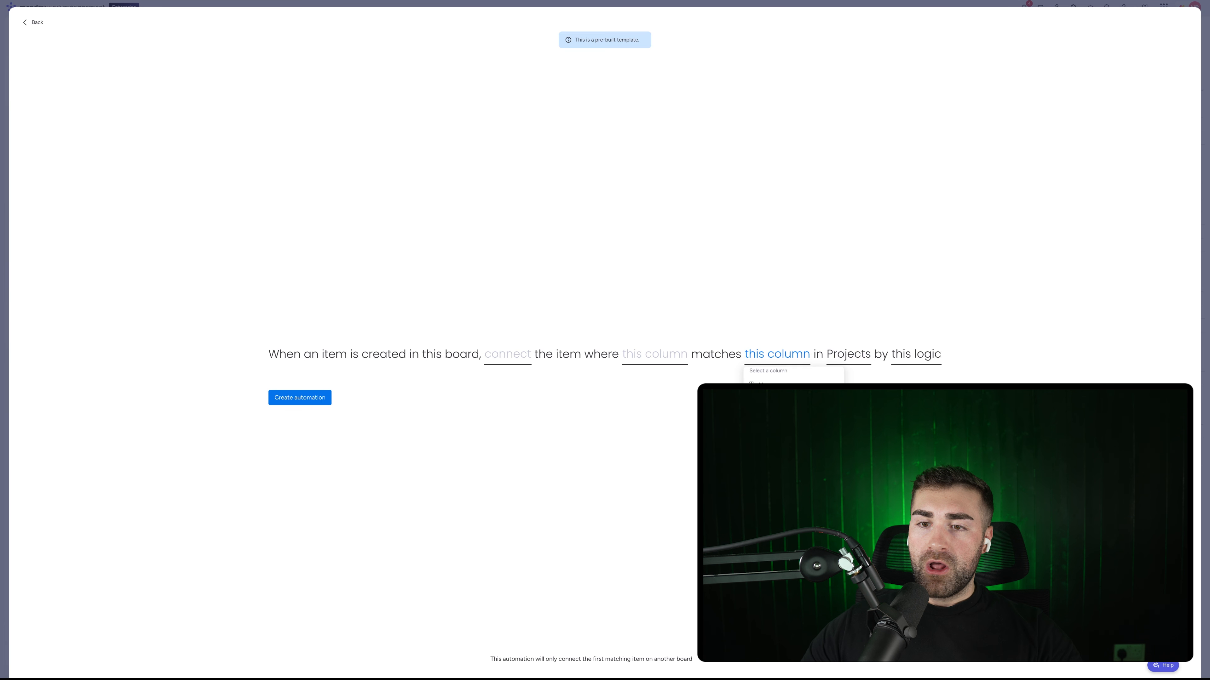
pyautogui.click(778, 419)
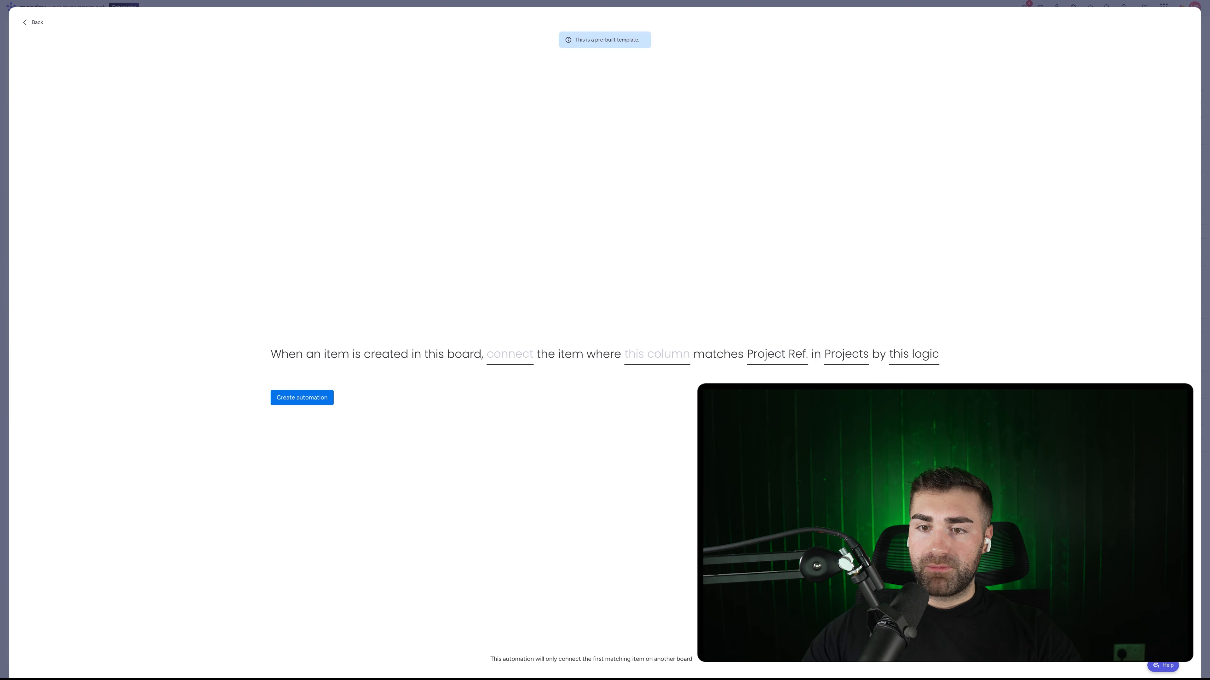
pyautogui.click(653, 351)
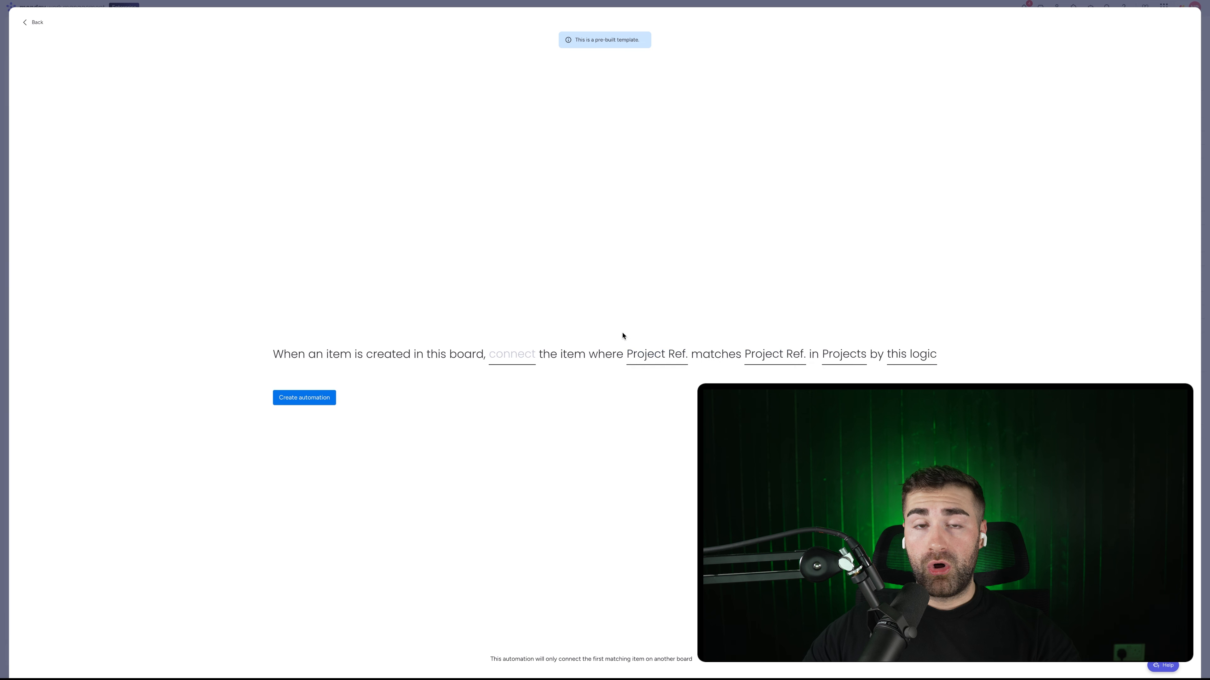
pyautogui.click(511, 355)
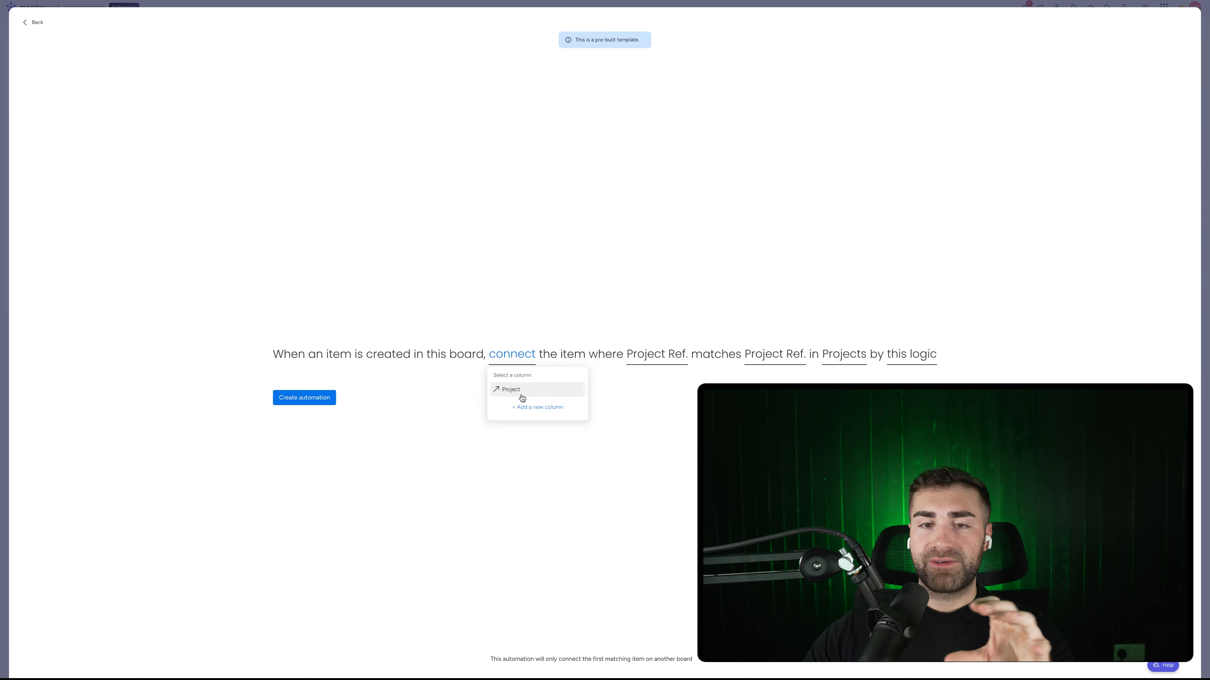
pyautogui.click(522, 393)
pyautogui.click(317, 401)
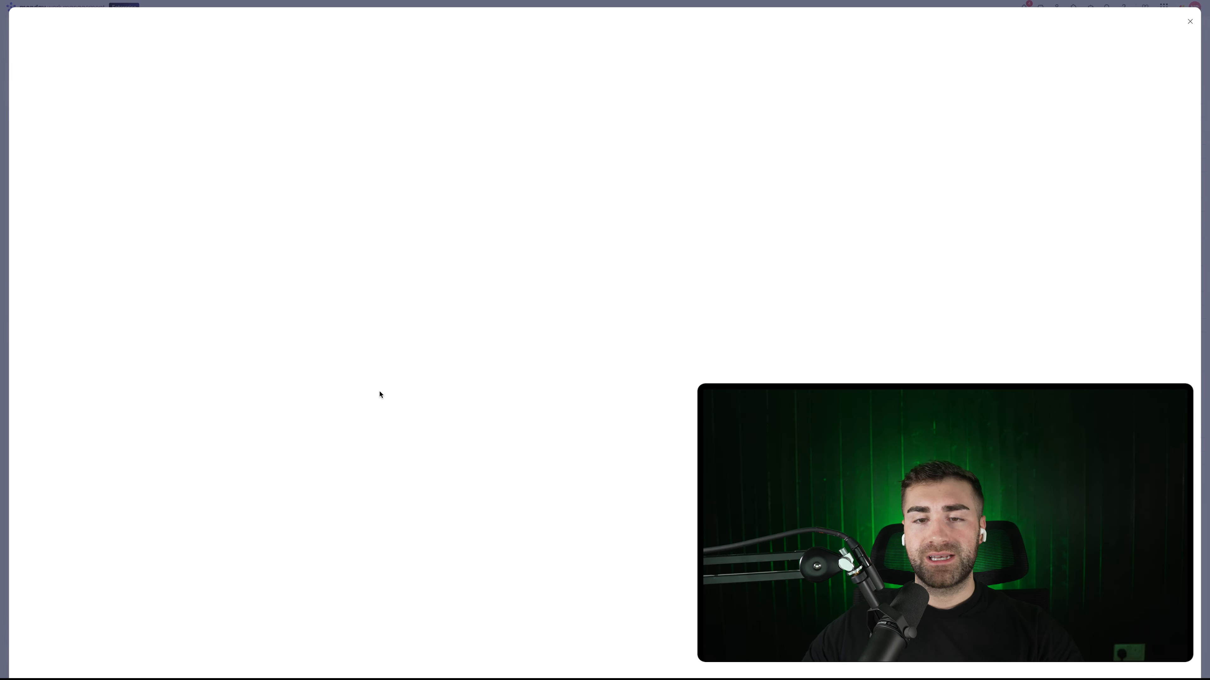
# Step: Create 'Example Submittal' in Draft Submittals with Project Ref. 54321
pyautogui.press('Escape')
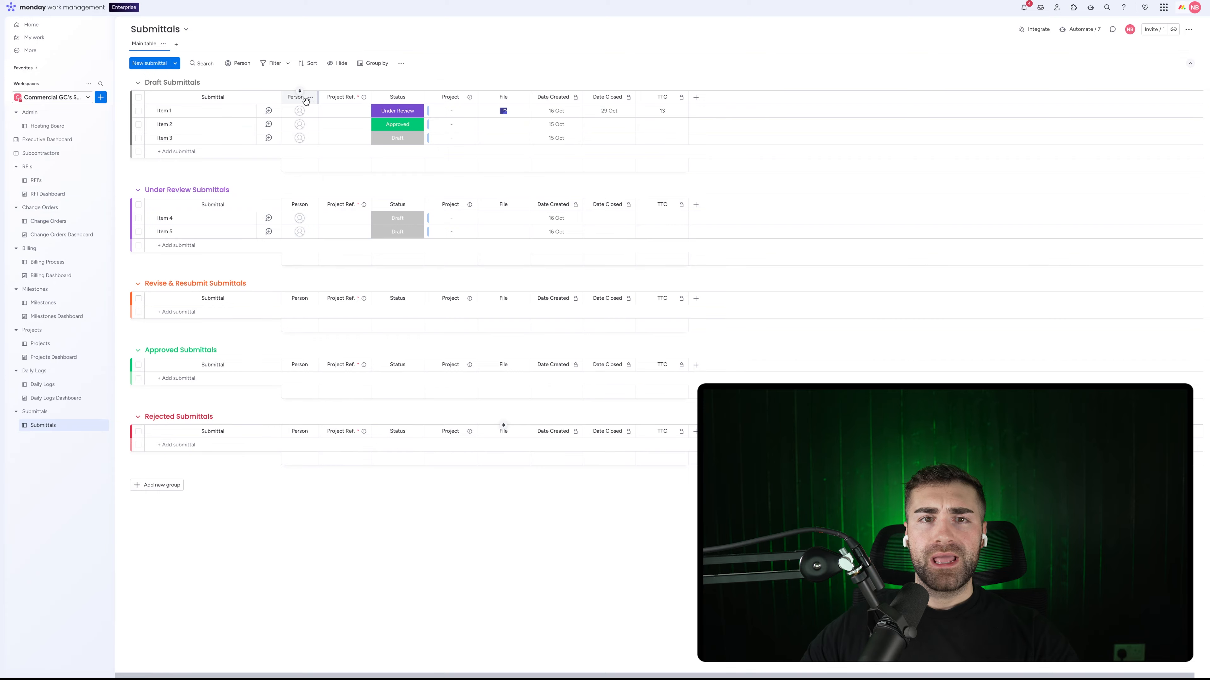
pyautogui.click(184, 153)
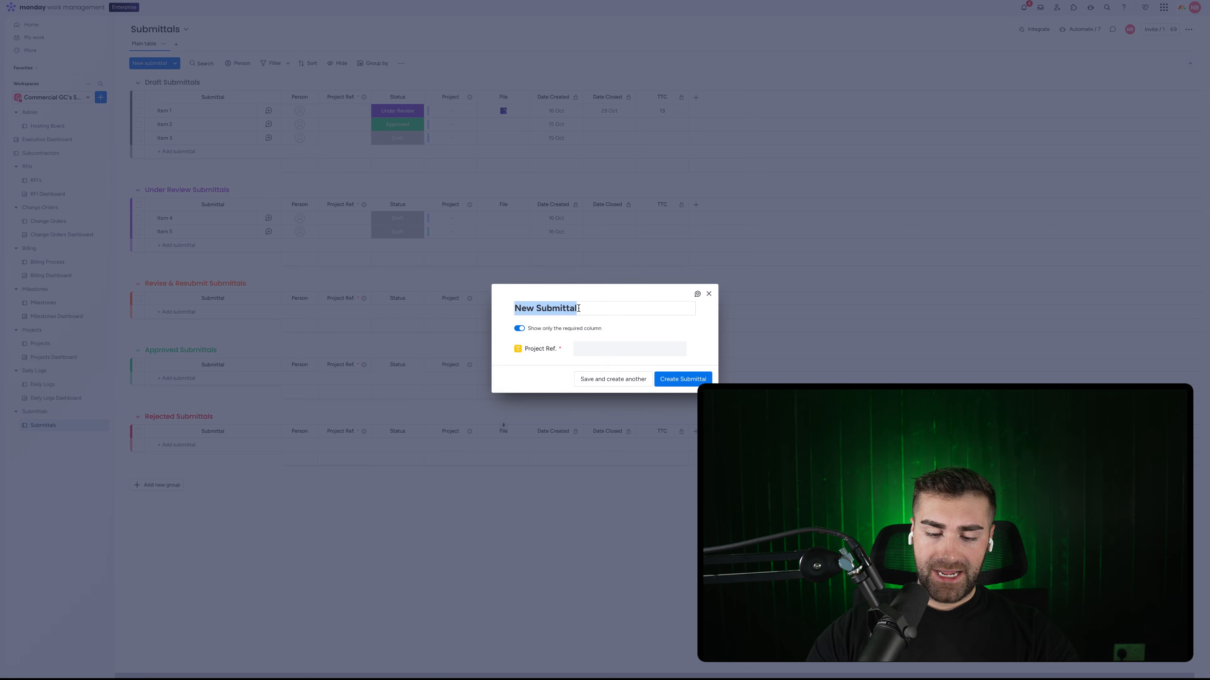
pyautogui.write('Exampl')
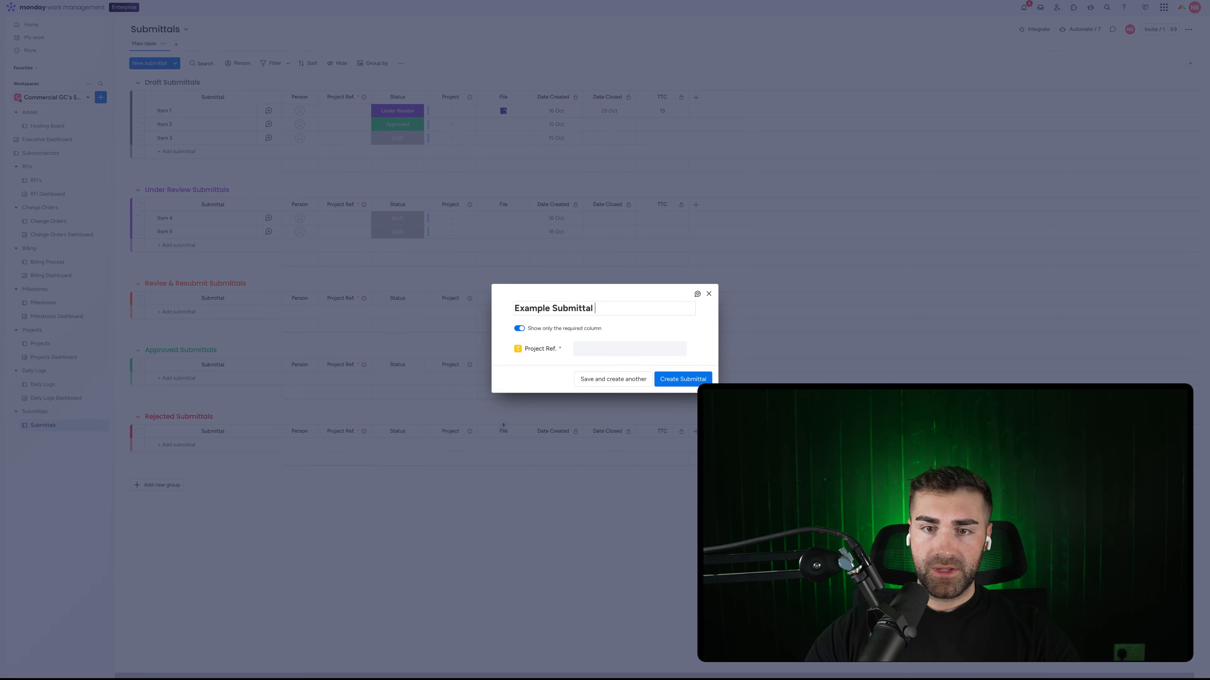
pyautogui.click(606, 349)
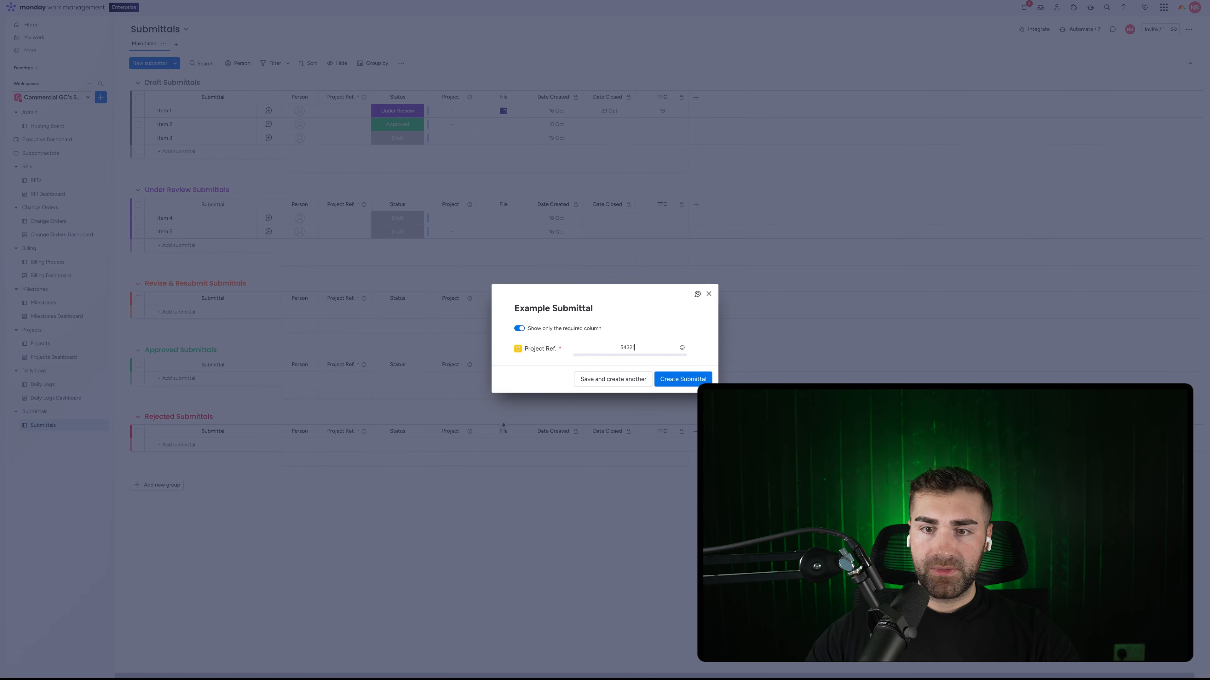
pyautogui.click(686, 381)
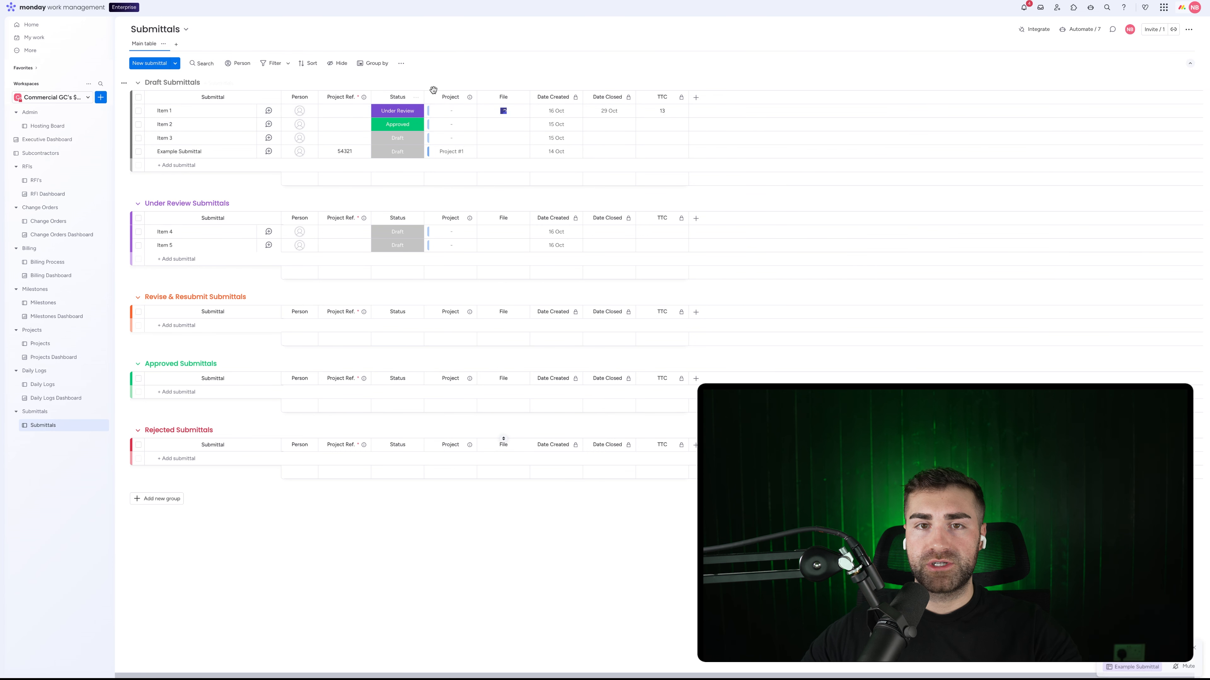
# Step: Widen the Project column and add a Mirror column showing each linked project's PM
pyautogui.moveTo(477, 96); pyautogui.dragTo(495, 96)
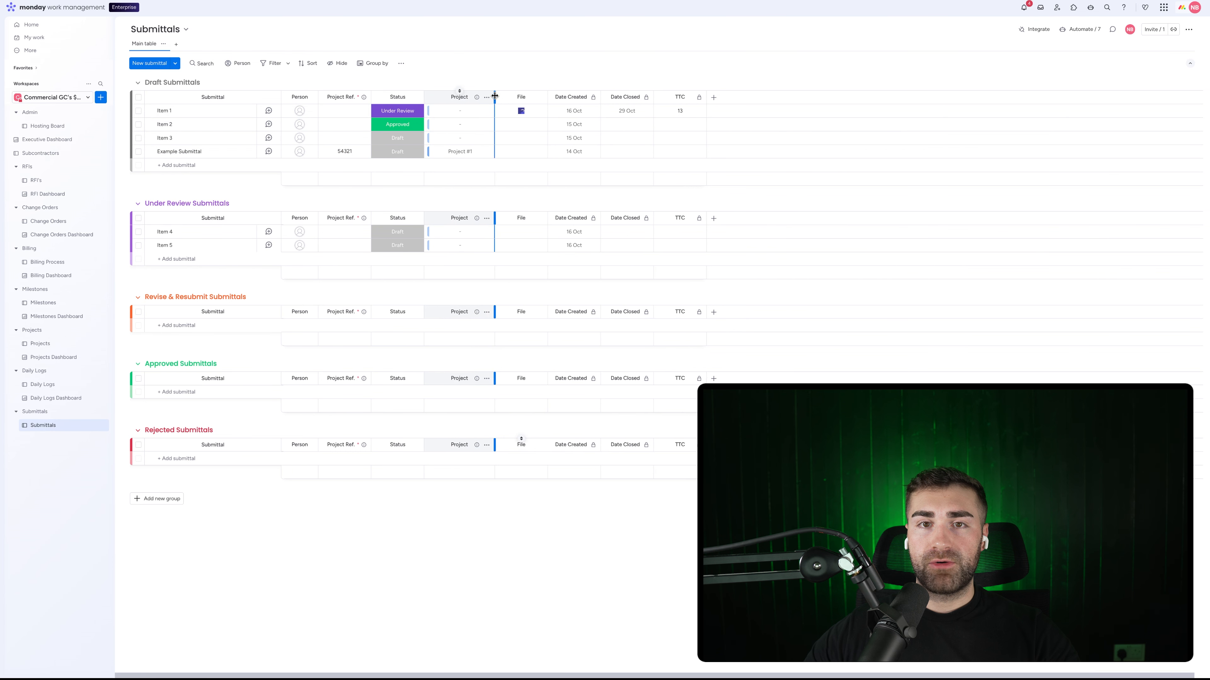
pyautogui.click(713, 98)
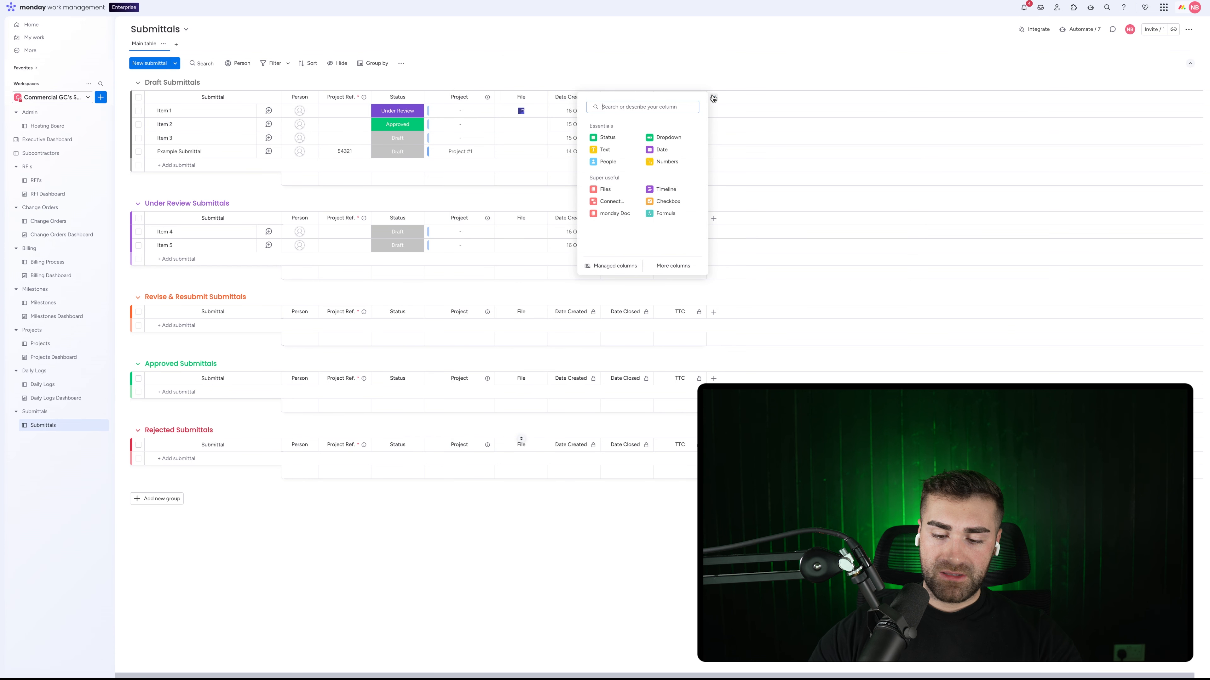
pyautogui.write('mirror')
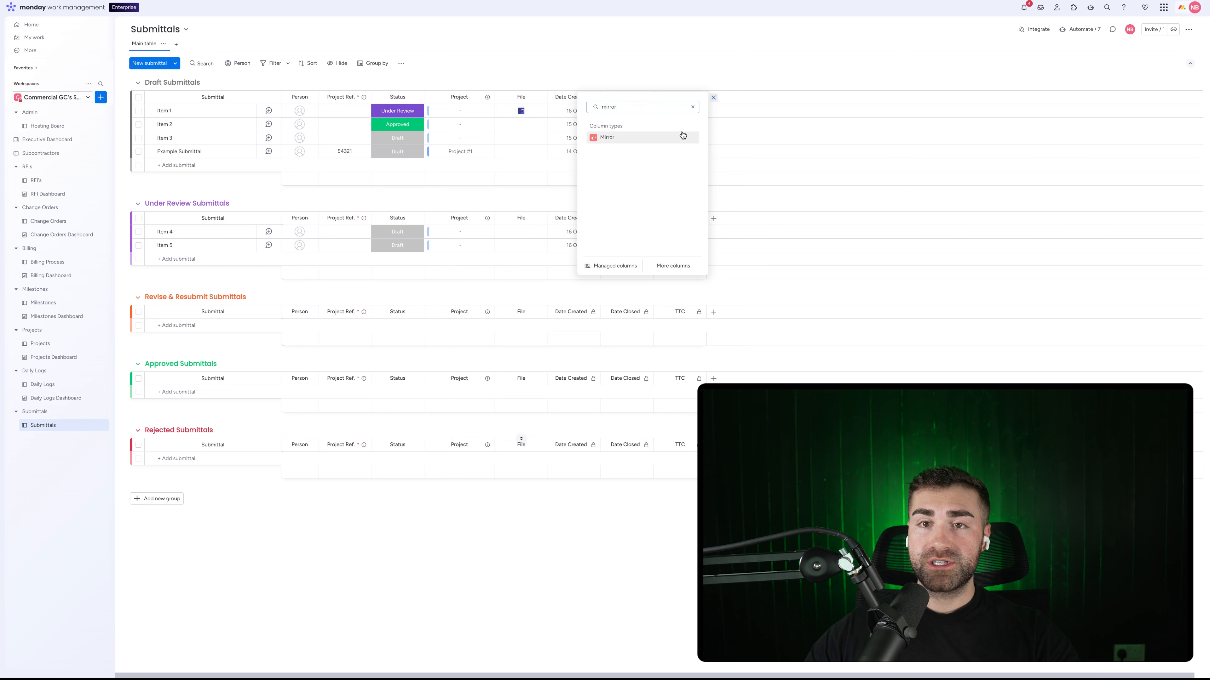
pyautogui.click(664, 137)
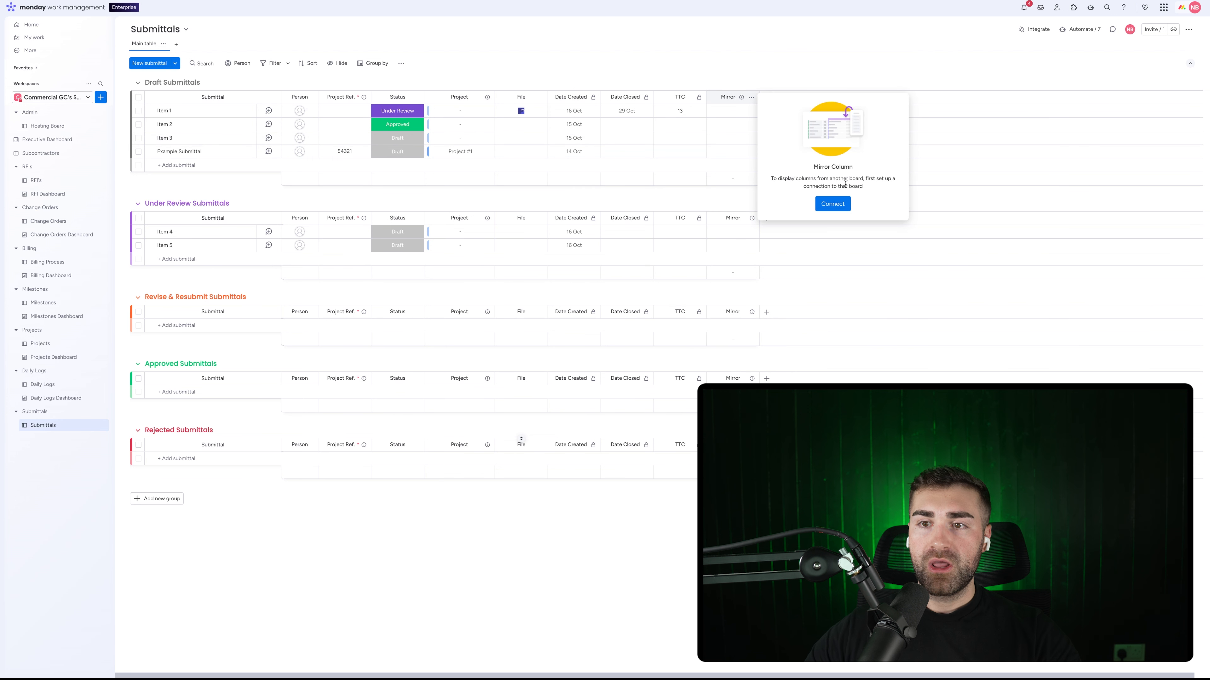
pyautogui.click(833, 201)
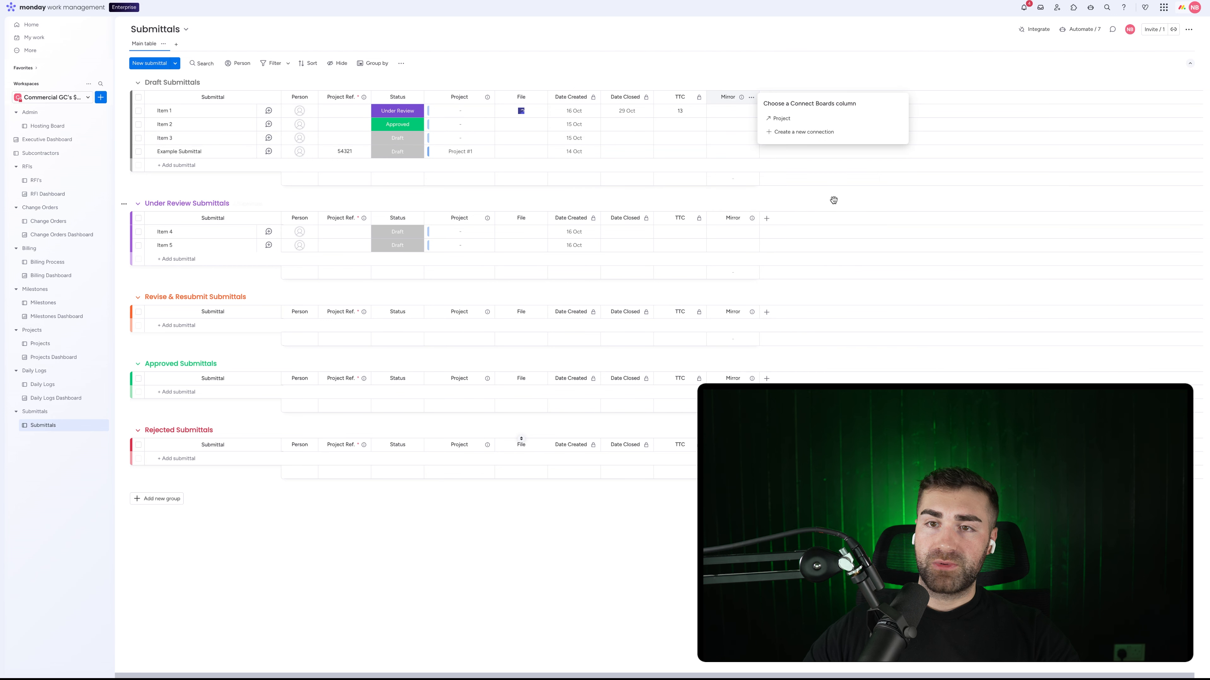
pyautogui.click(807, 118)
pyautogui.click(801, 151)
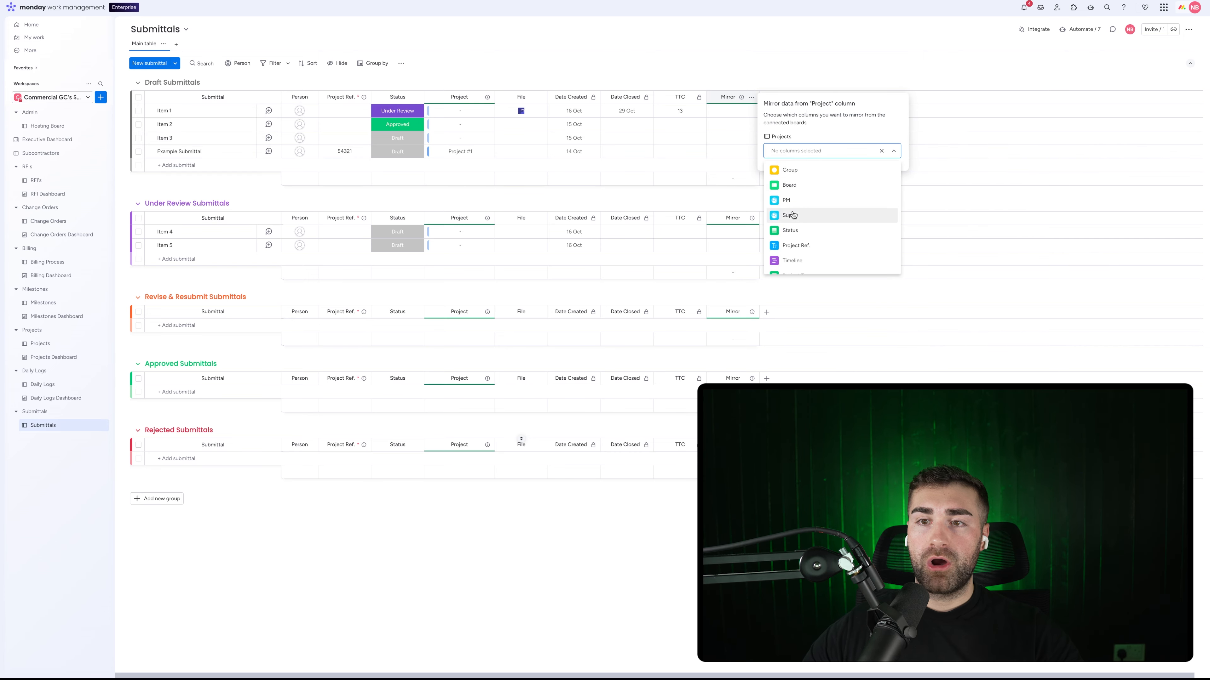
pyautogui.click(789, 201)
pyautogui.click(730, 97)
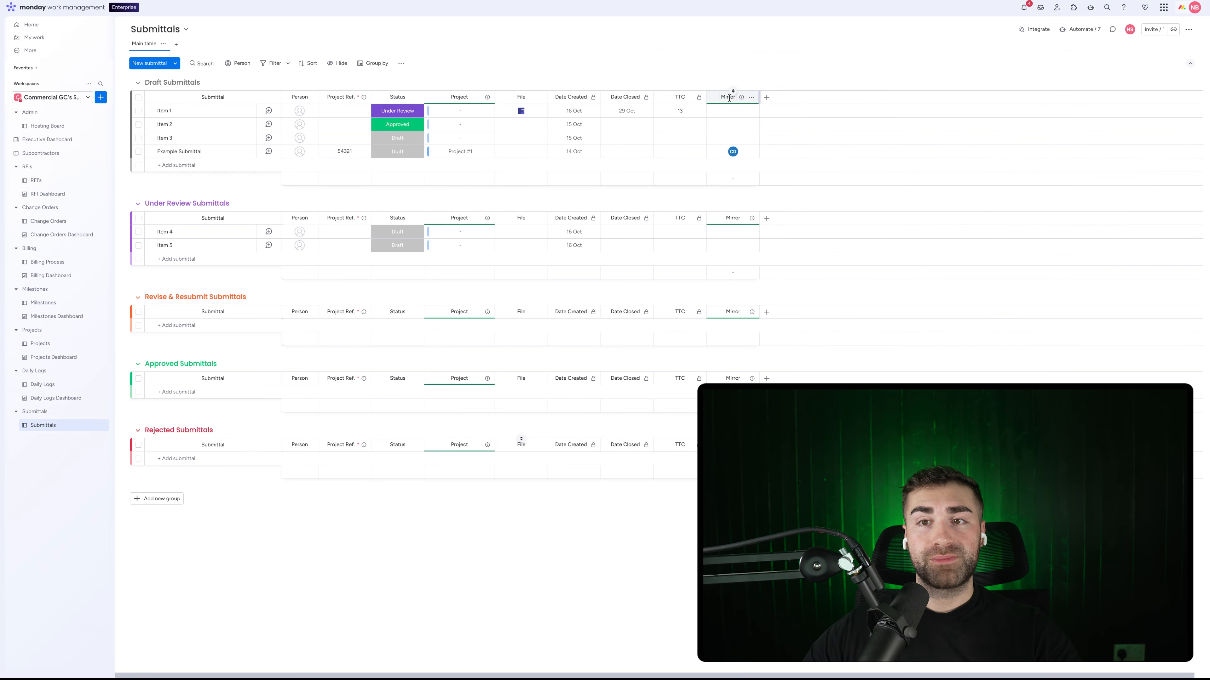
# Step: Rename the mirror column to PM and move it right after Submittal
pyautogui.click(728, 97)
pyautogui.write('PM')
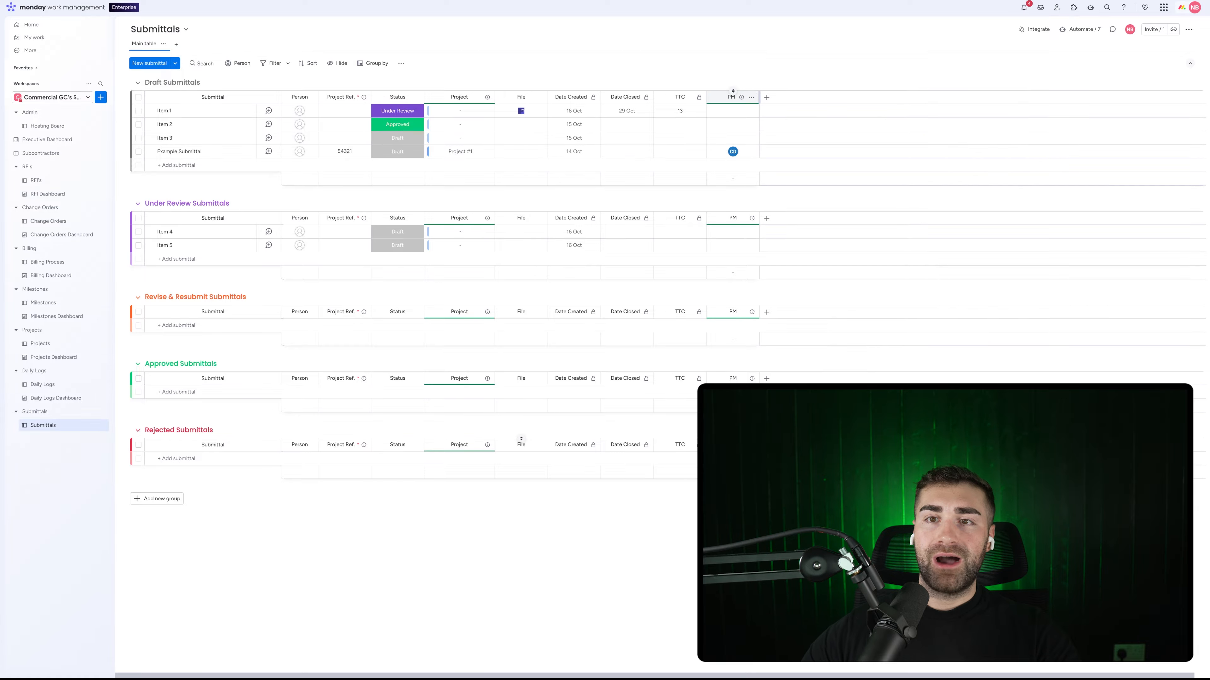
pyautogui.press('Return')
pyautogui.moveTo(724, 89); pyautogui.dragTo(305, 98)
# Step: Delete the Person column from the Submittals board
pyautogui.click(363, 97)
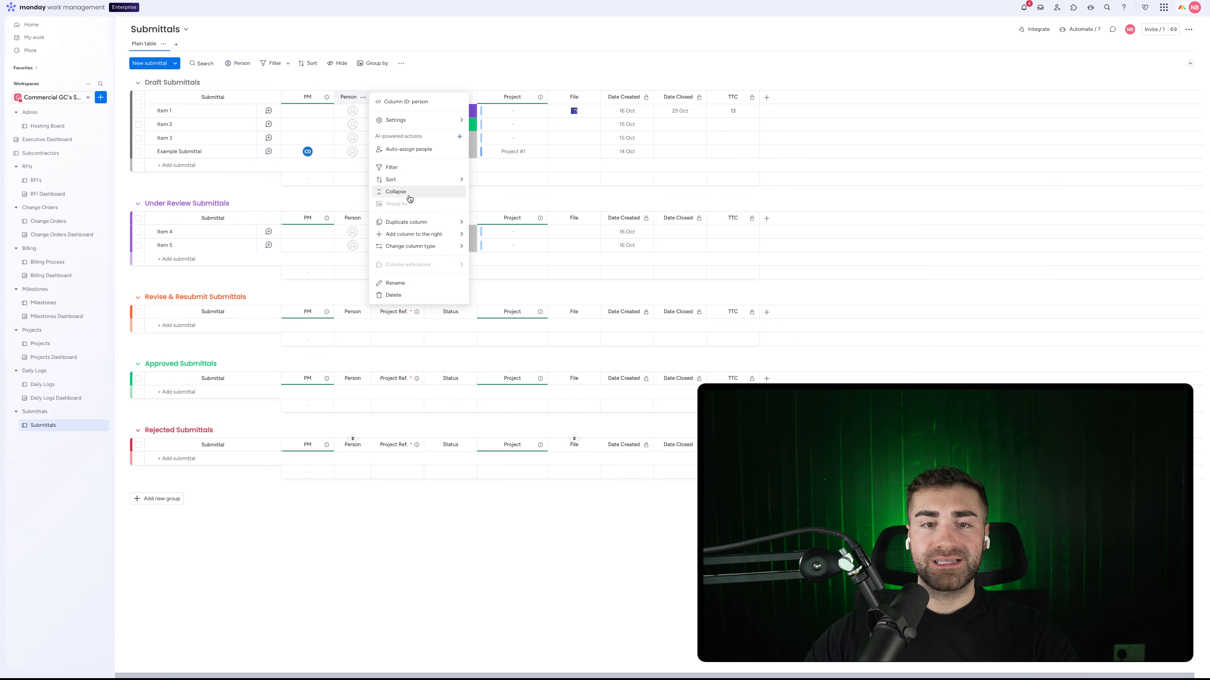
pyautogui.click(392, 295)
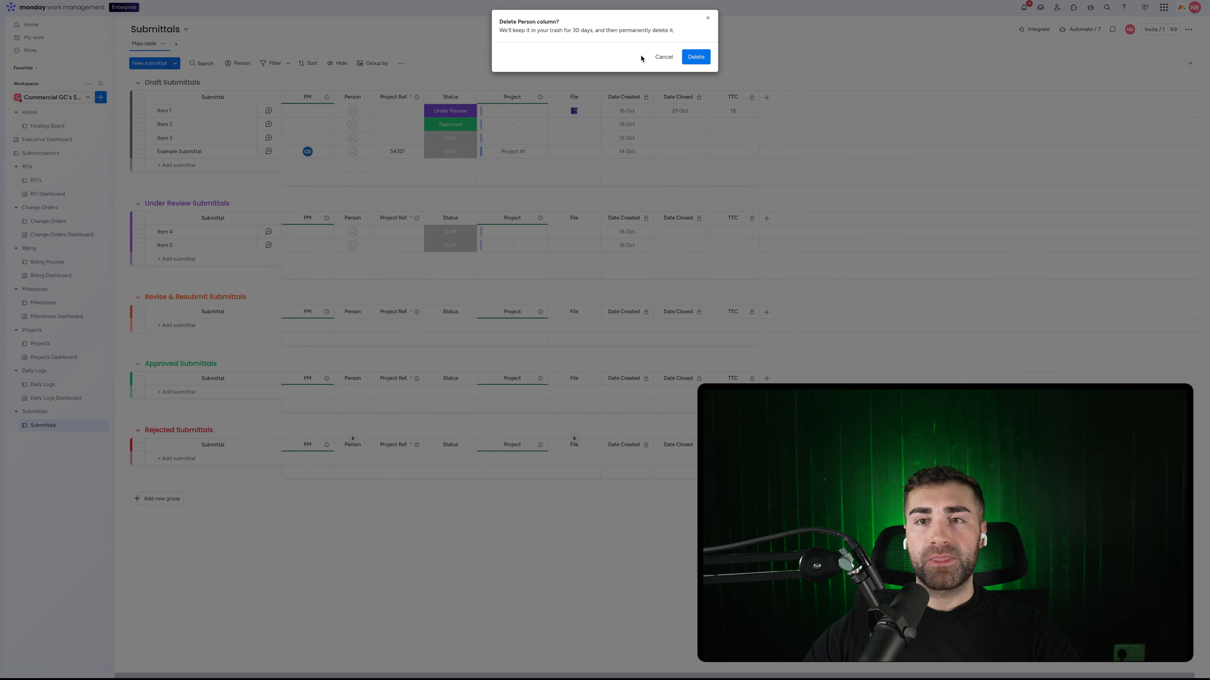
pyautogui.click(695, 58)
pyautogui.moveTo(398, 98)
pyautogui.mouseDown()
pyautogui.moveTo(354, 98)
pyautogui.moveTo(394, 102)
pyautogui.mouseUp()
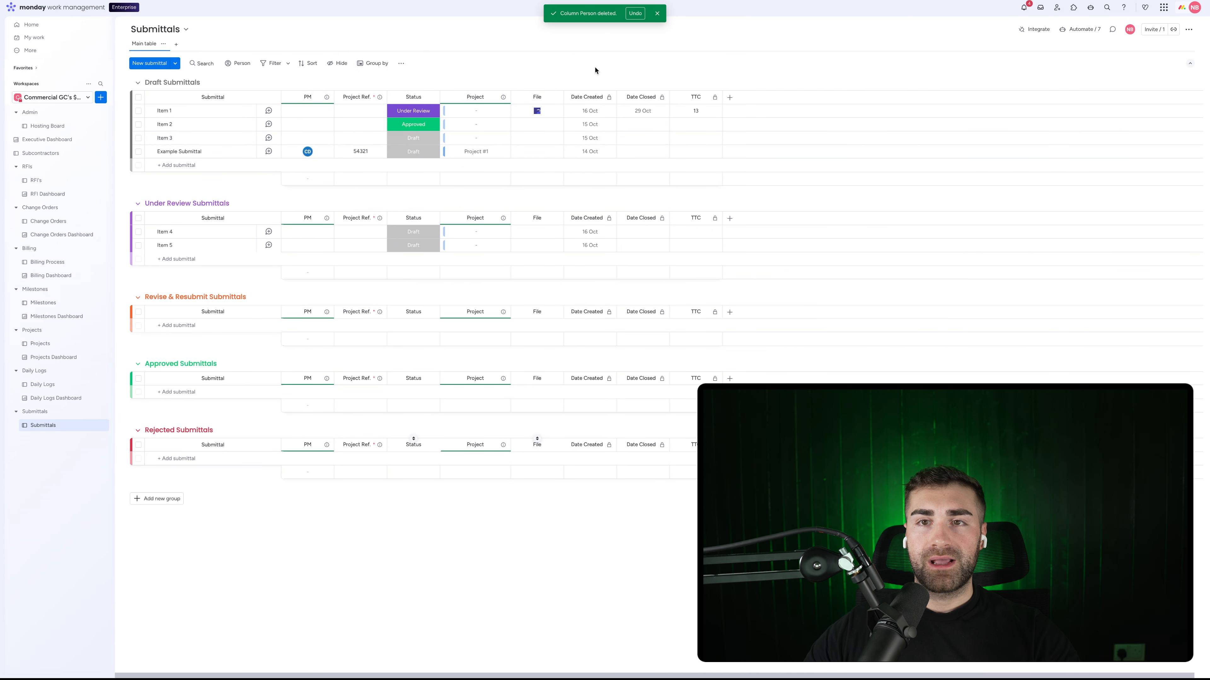
pyautogui.click(658, 15)
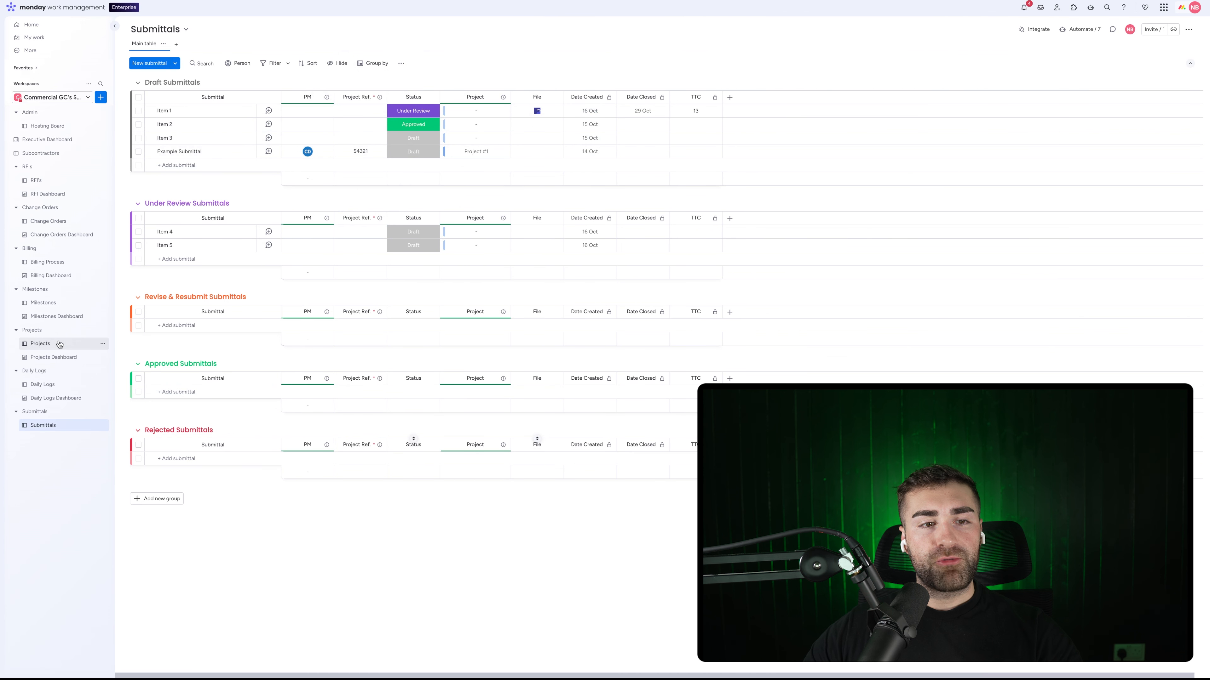
# Step: On the Projects board, rename the 'link to Submittals' column to Submittals
pyautogui.click(43, 343)
pyautogui.hscroll(5, 784, 172)
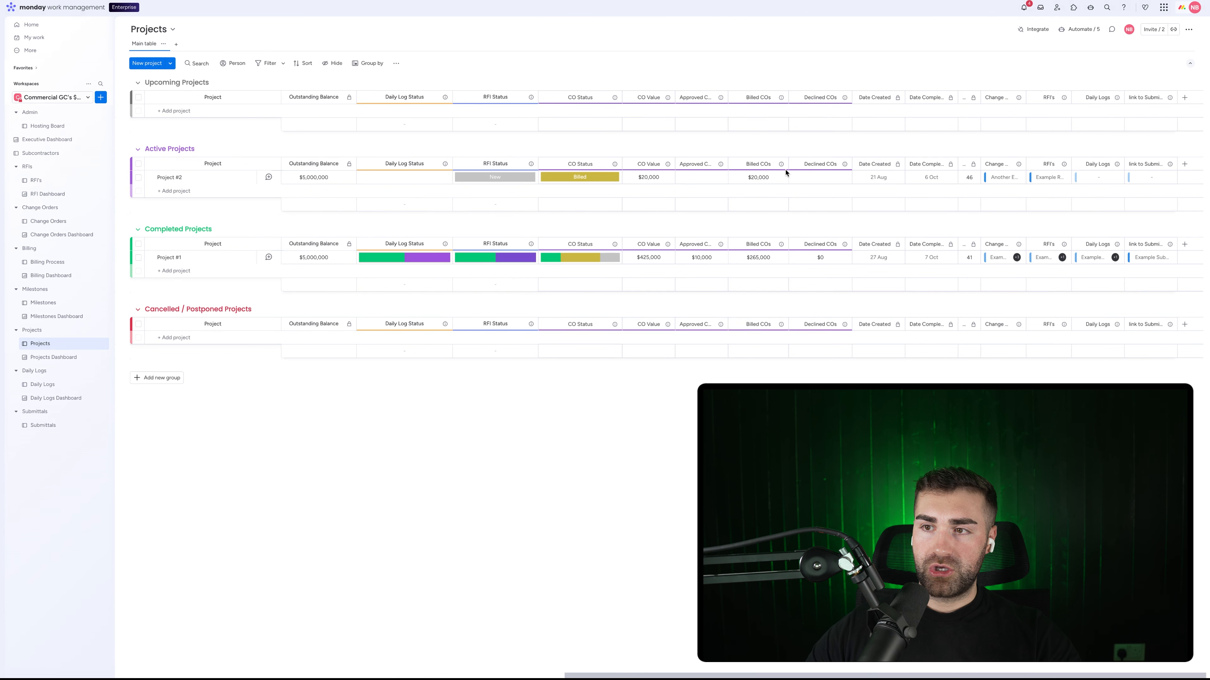
pyautogui.click(1145, 164)
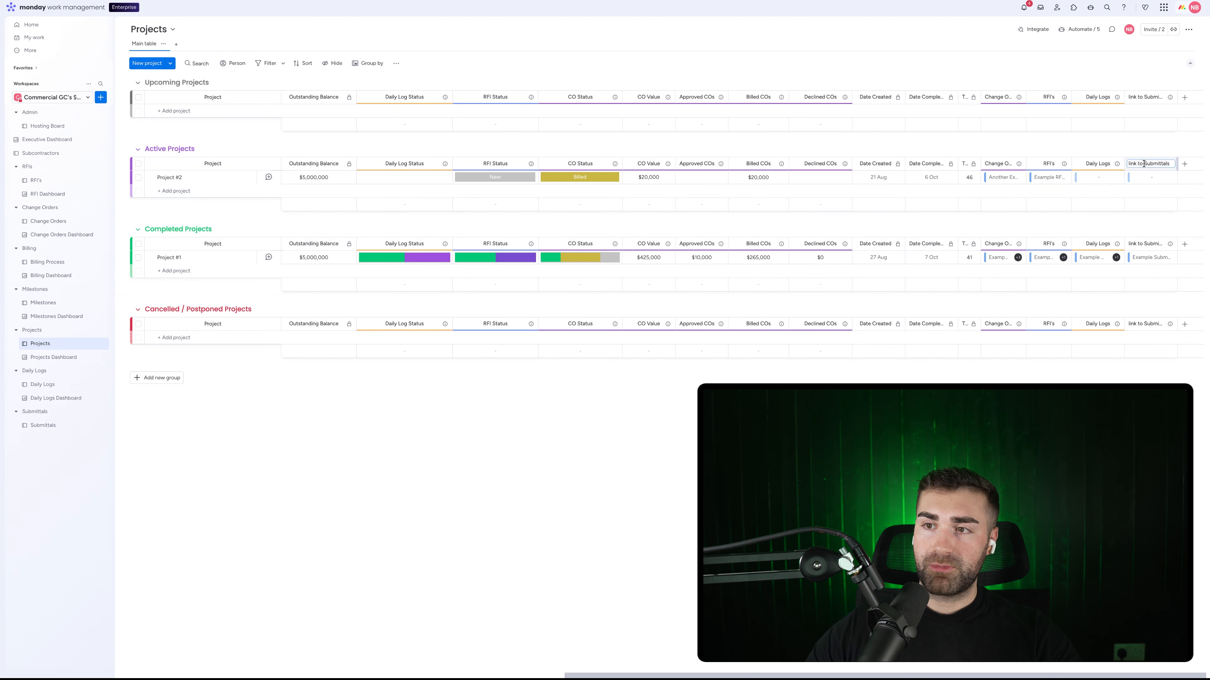
pyautogui.press('Return')
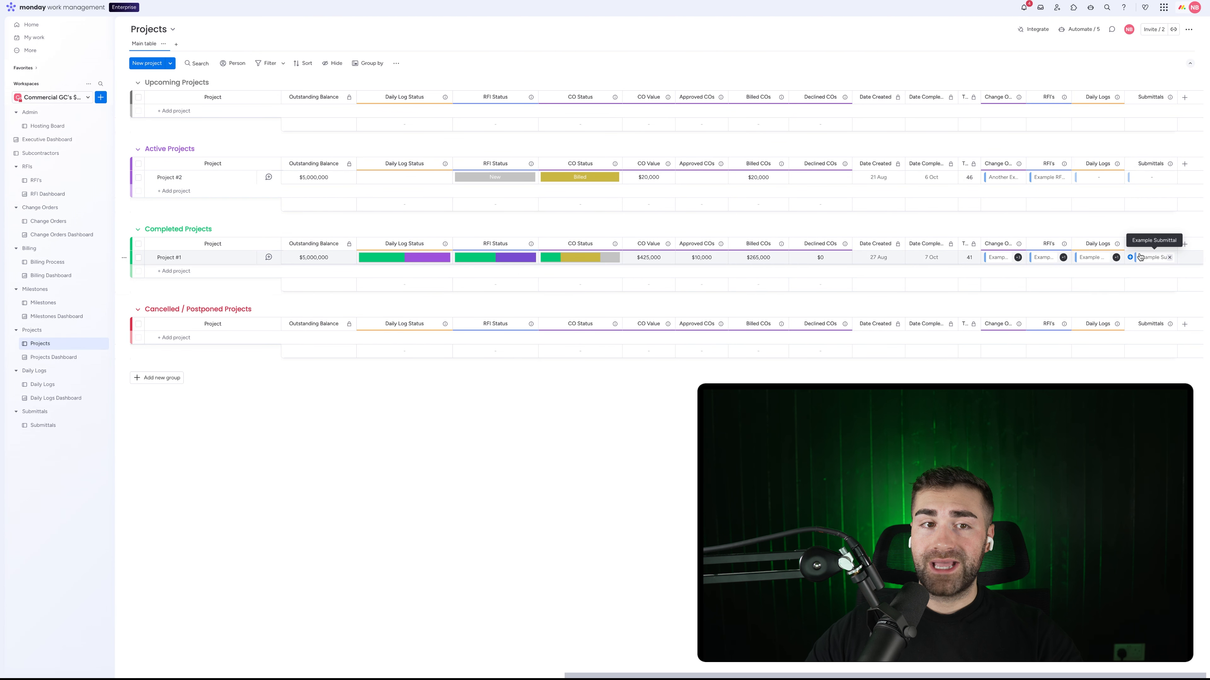
# Step: Add a Mirror column showing the Submittals' Status with All Labels summarized
pyautogui.click(1185, 244)
pyautogui.write('mirror')
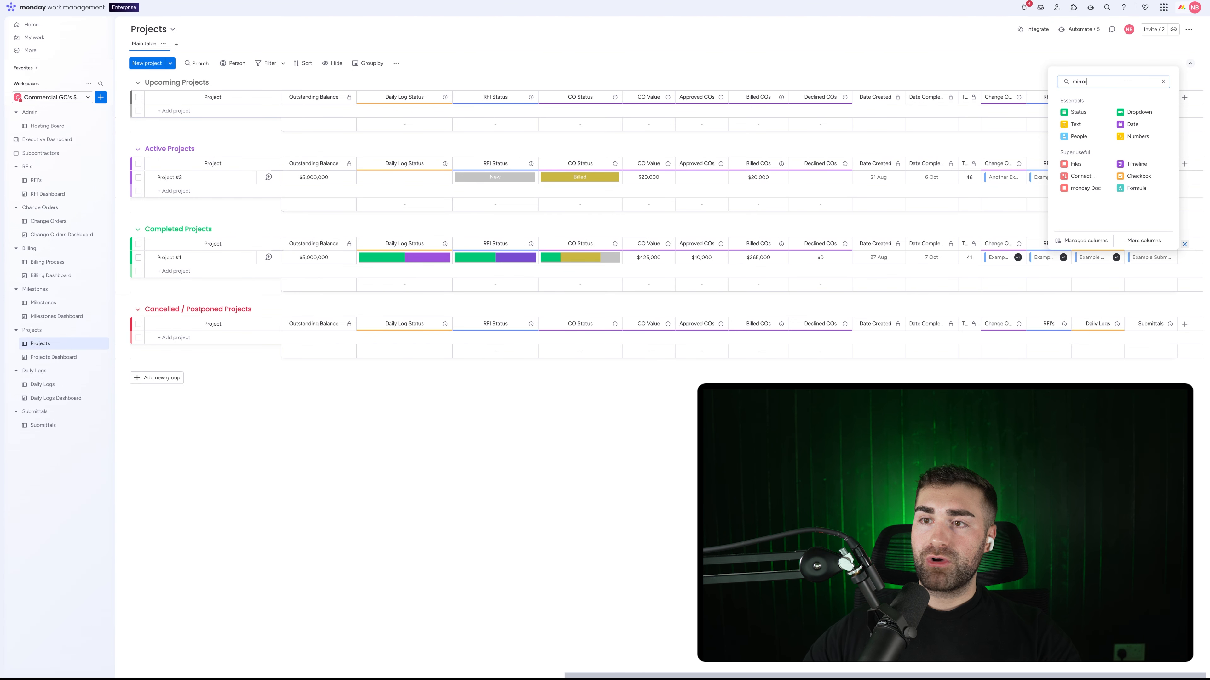
pyautogui.click(1126, 119)
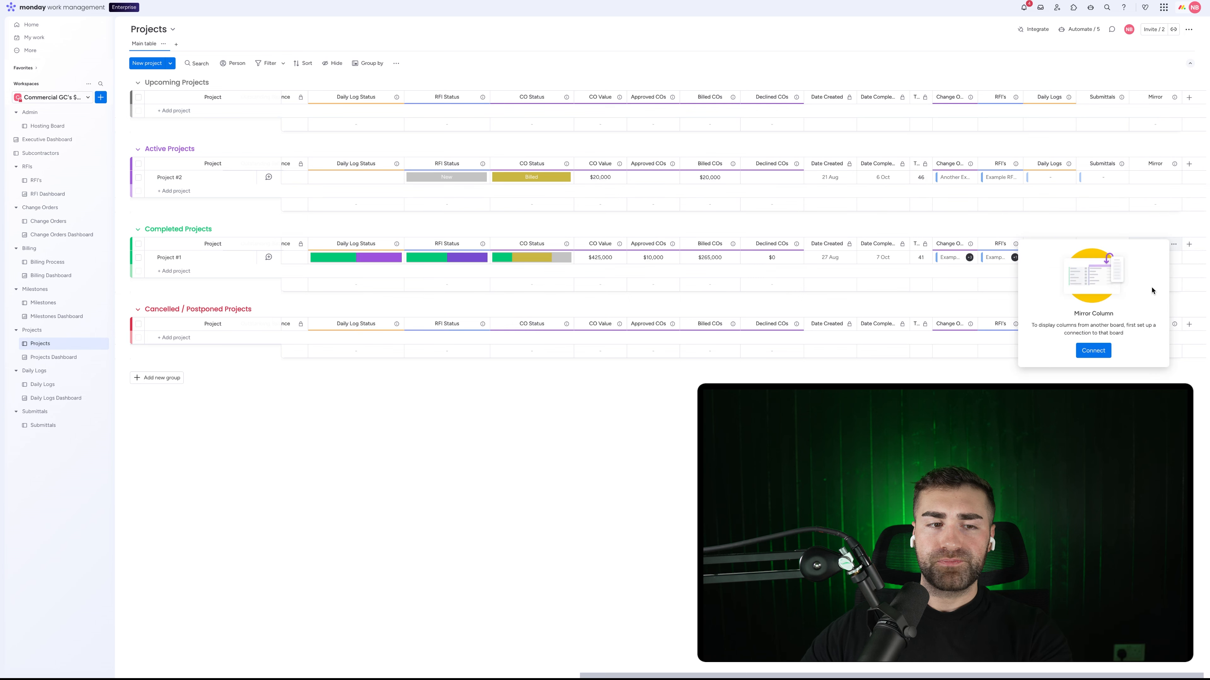
pyautogui.click(1093, 350)
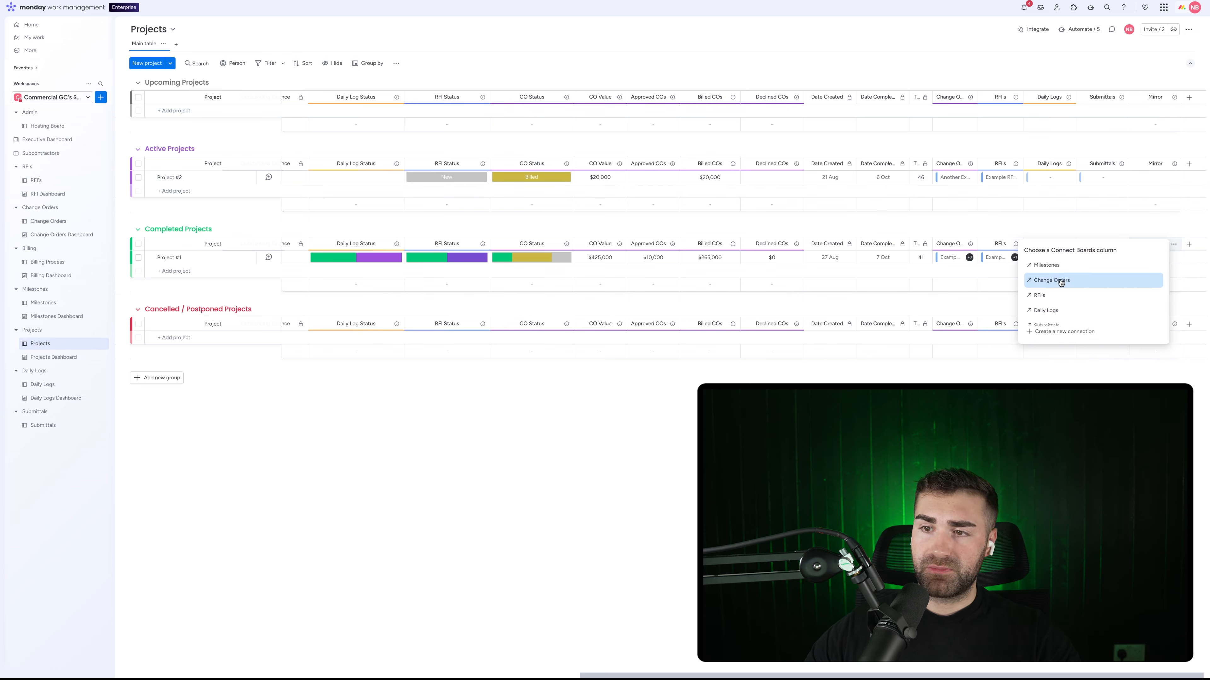
pyautogui.scroll(-2, 1061, 282)
pyautogui.click(1055, 314)
pyautogui.click(1064, 304)
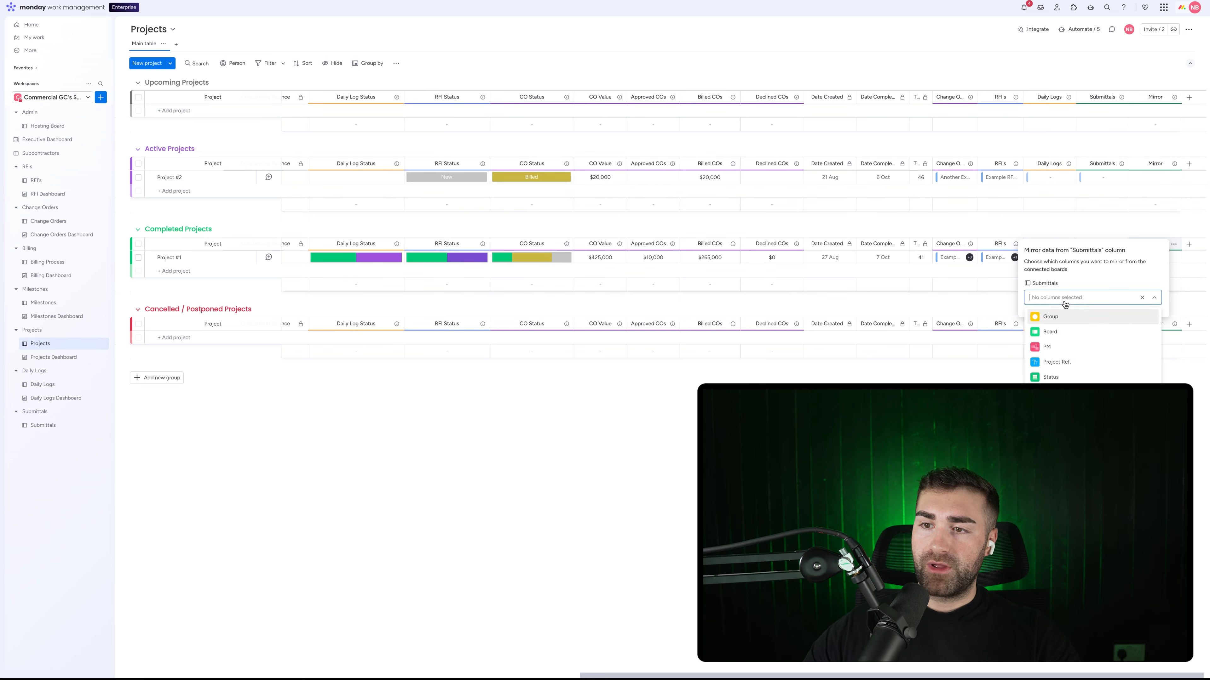
pyautogui.click(1053, 376)
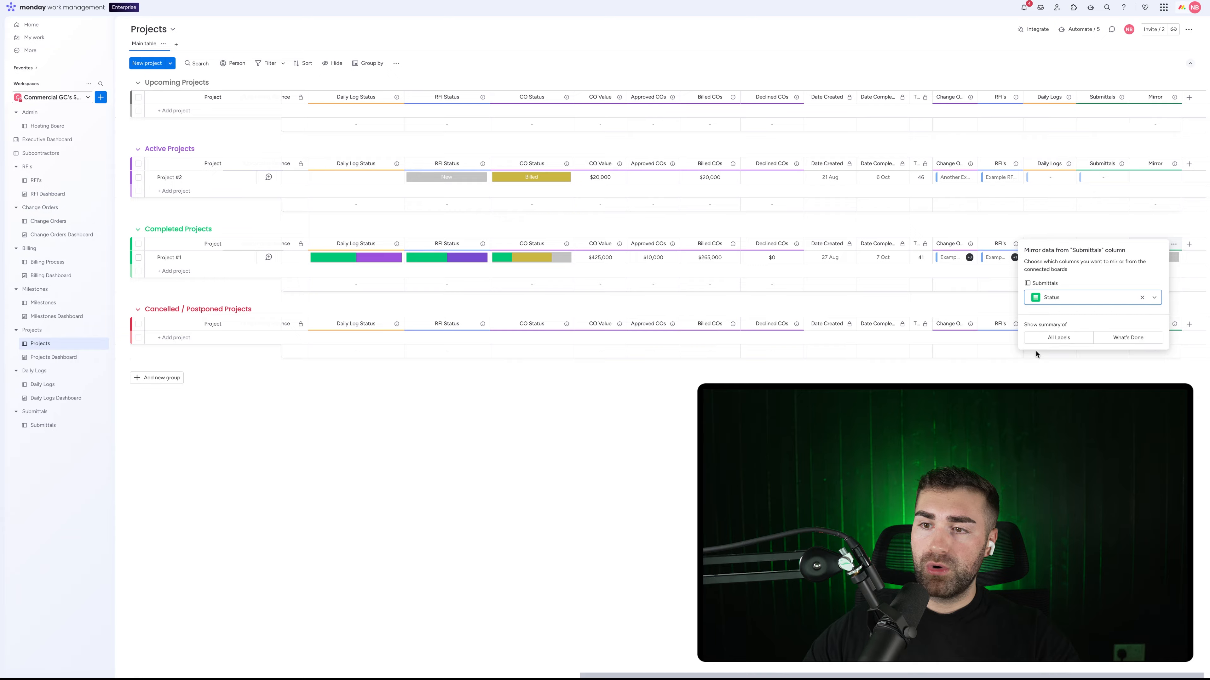
pyautogui.click(1053, 339)
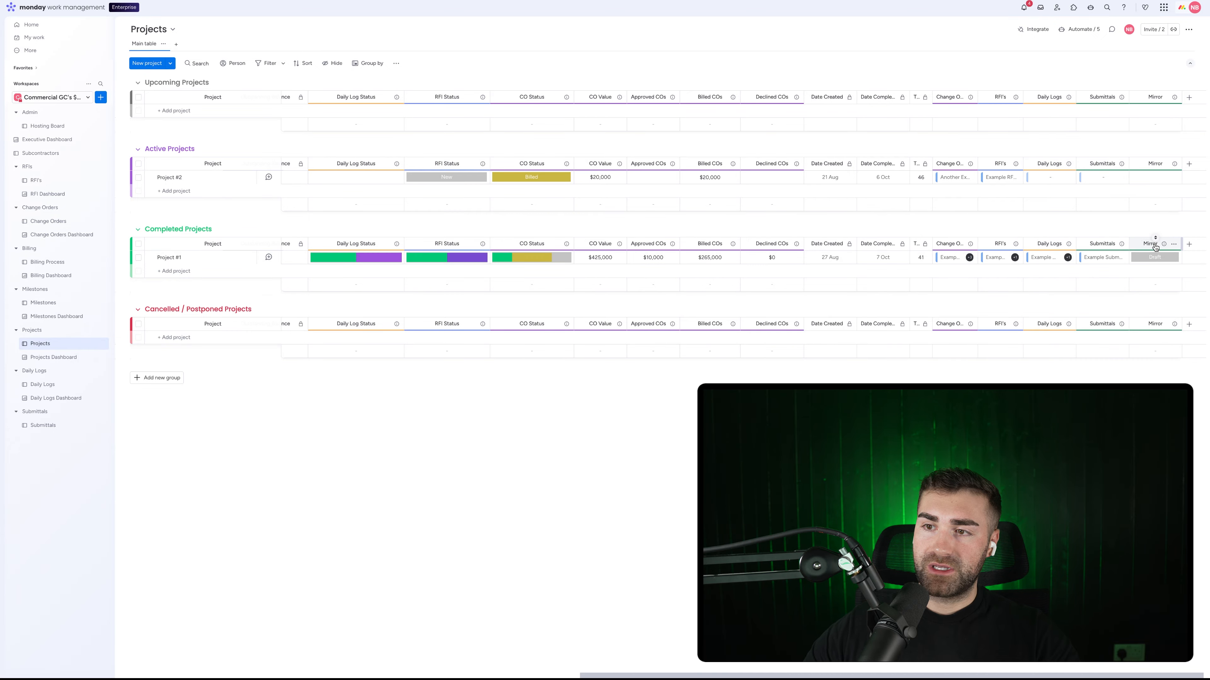
# Step: Name the mirror column Submittal Status and move it before Daily Log Status
pyautogui.click(1148, 244)
pyautogui.write('Submittal Status')
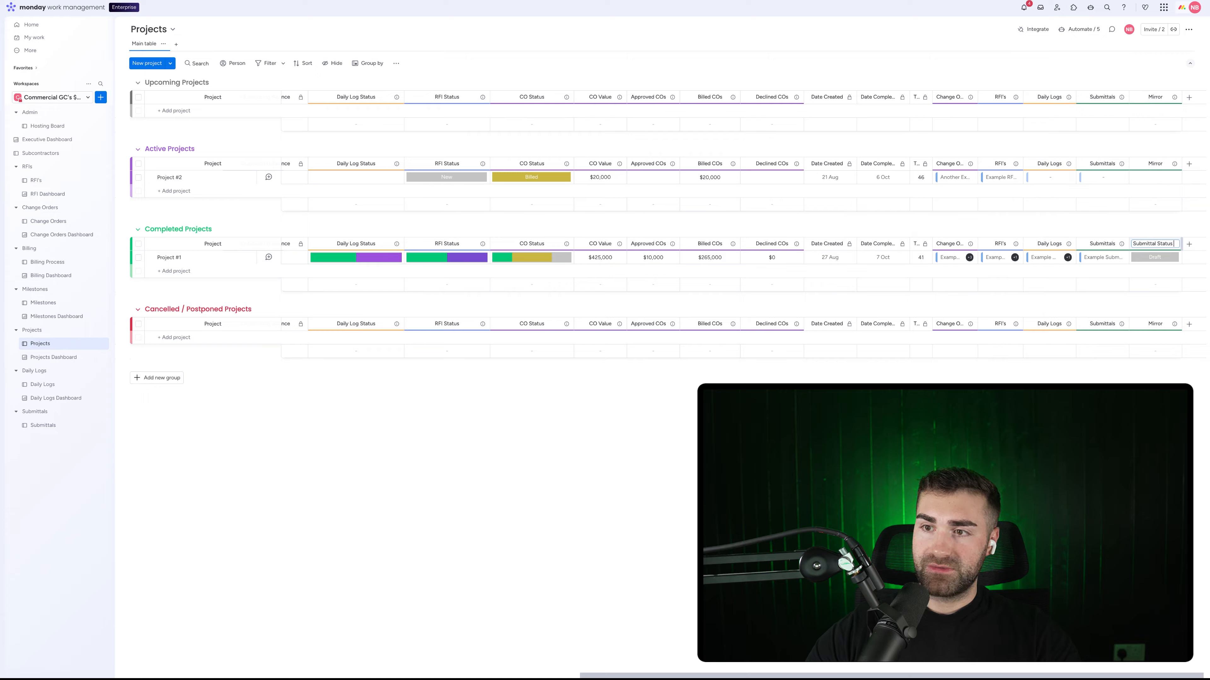
pyautogui.press('Return')
pyautogui.moveTo(1147, 238); pyautogui.dragTo(404, 244)
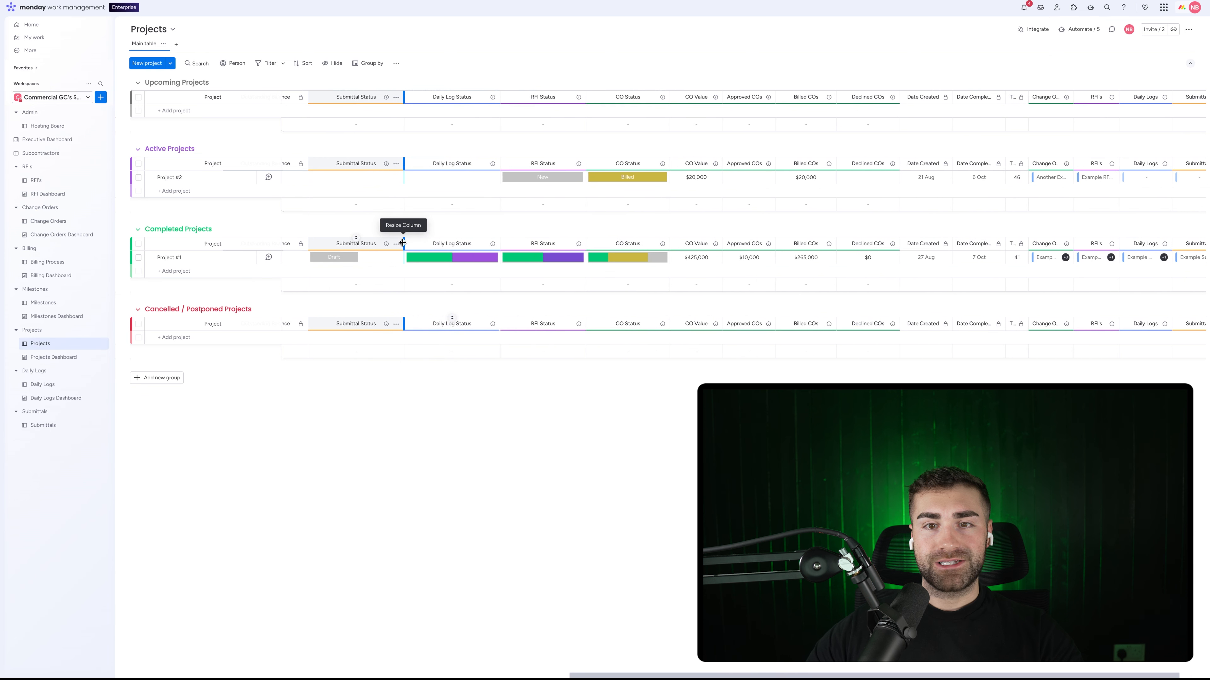
# Step: Inspect Project #1's Submittal Status labels, leave them unchanged, and return to the Submittals board
pyautogui.hscroll(-10, 552, 255)
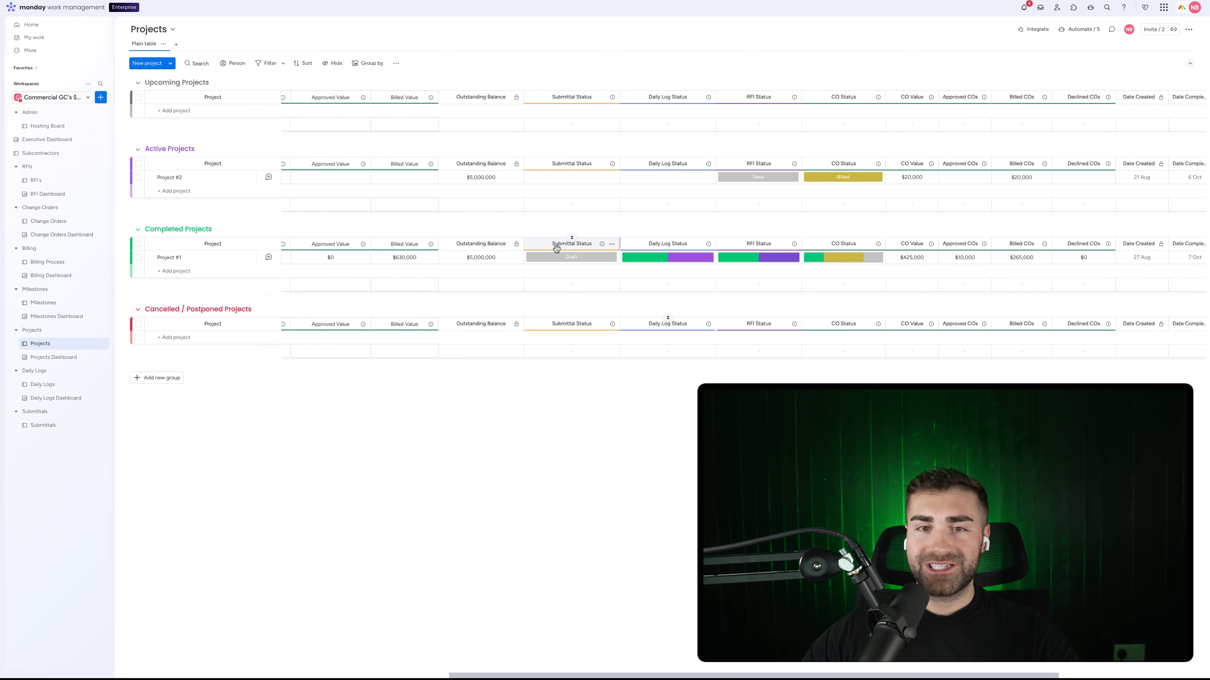
pyautogui.hscroll(-5, 557, 251)
pyautogui.hscroll(10, 591, 248)
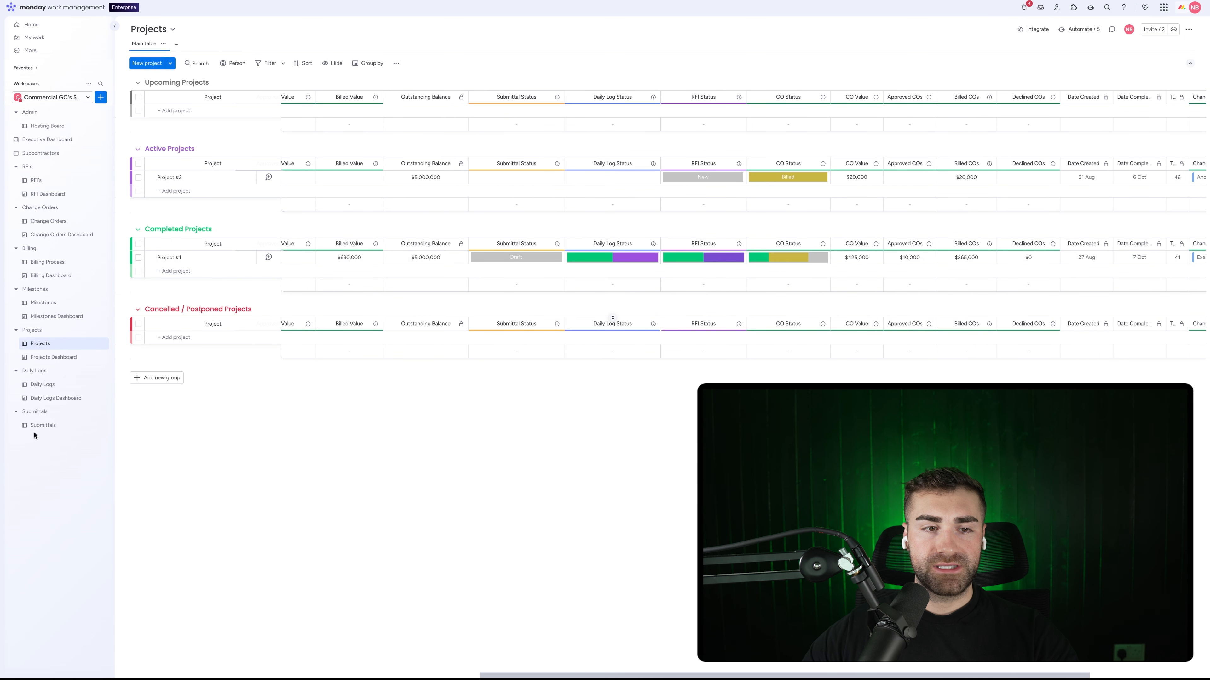
pyautogui.click(505, 260)
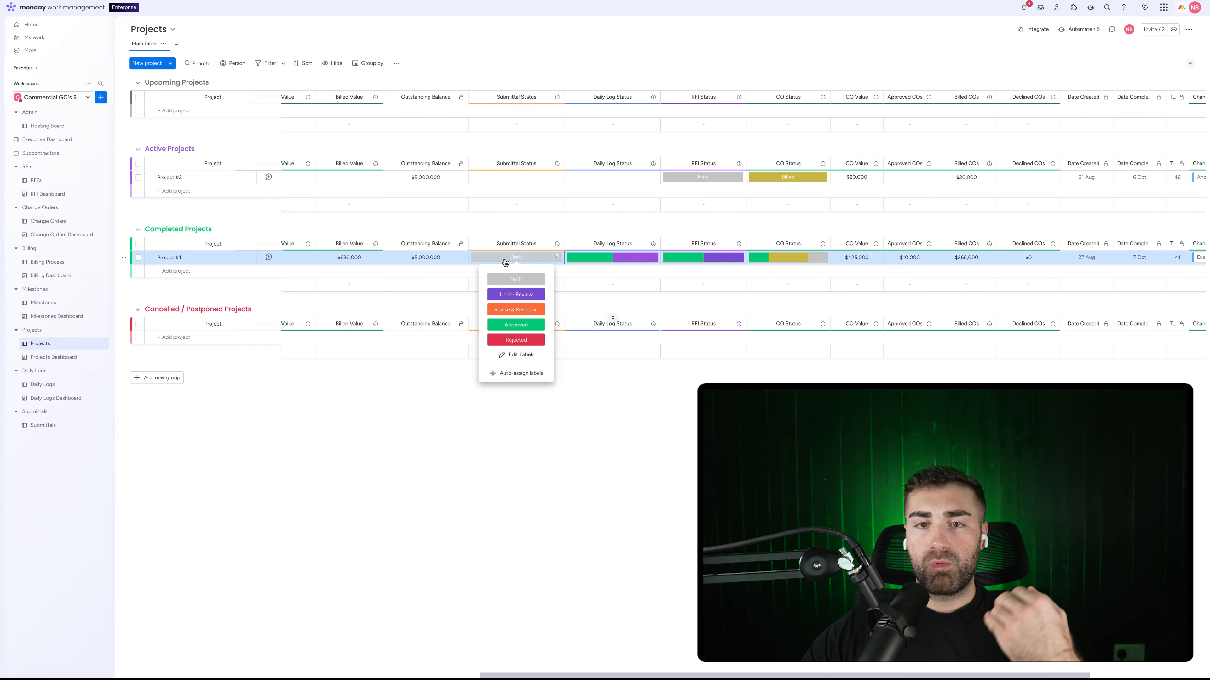
pyautogui.click(510, 229)
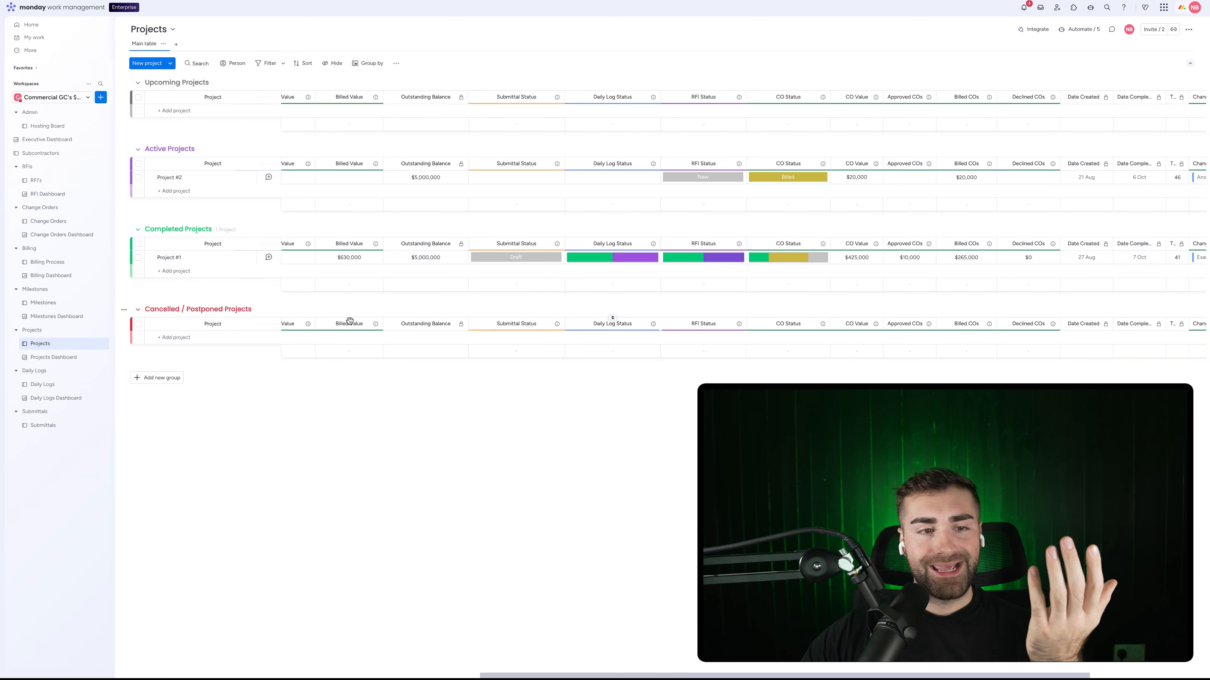
pyautogui.click(61, 425)
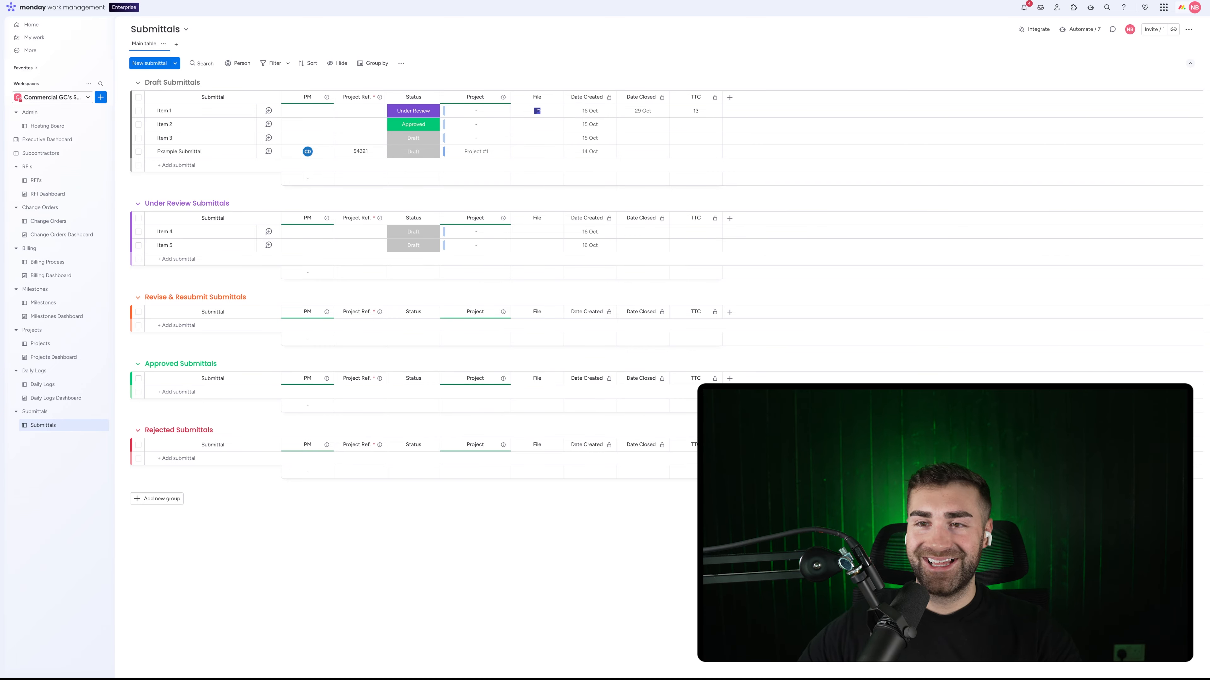
# Step: Add a Long text column named Spec Section and place it right after File
pyautogui.click(730, 97)
pyautogui.write('long')
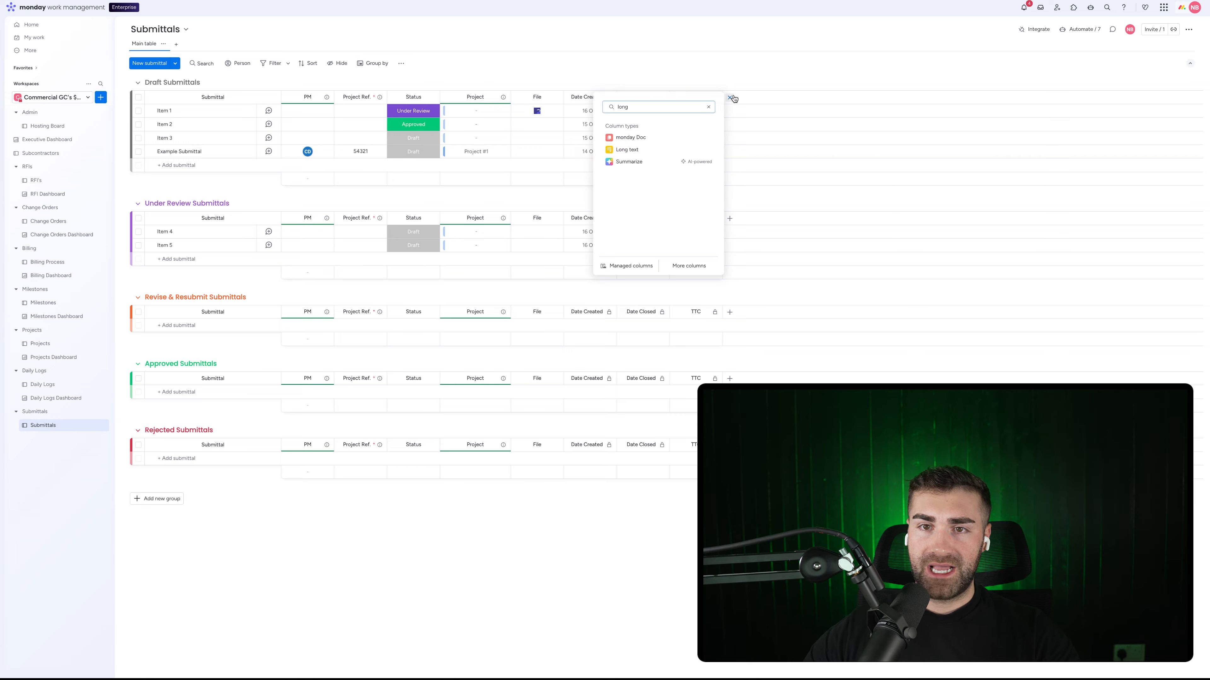
pyautogui.click(629, 158)
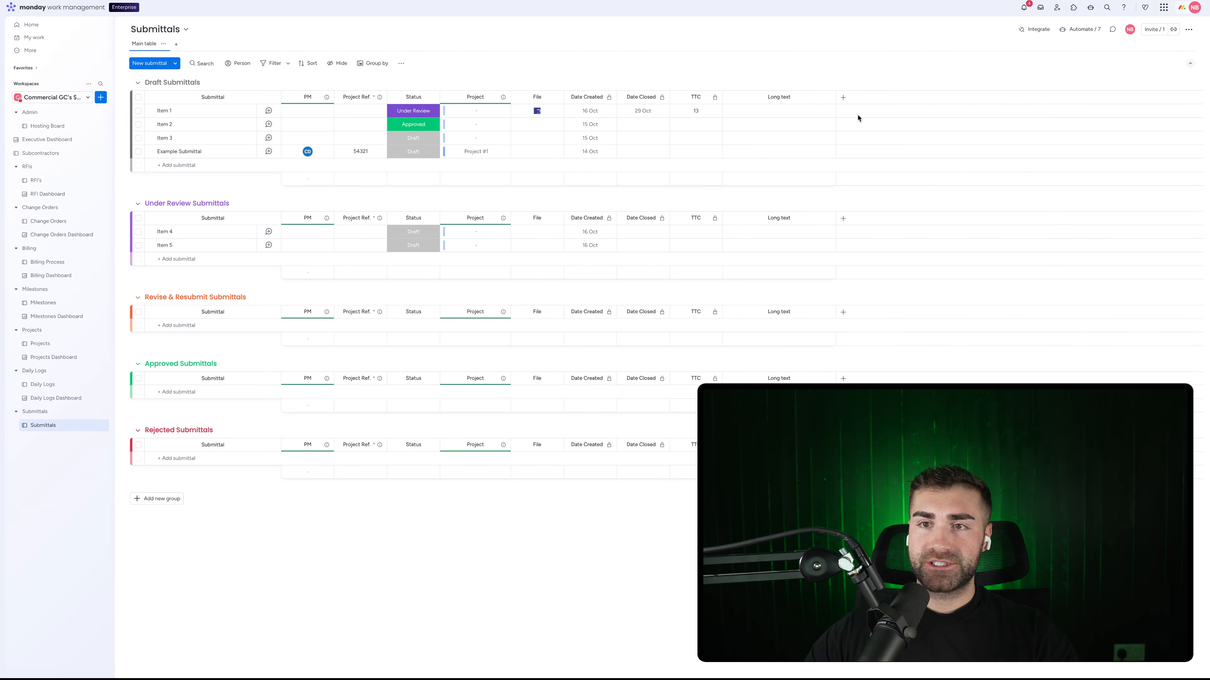
pyautogui.click(777, 98)
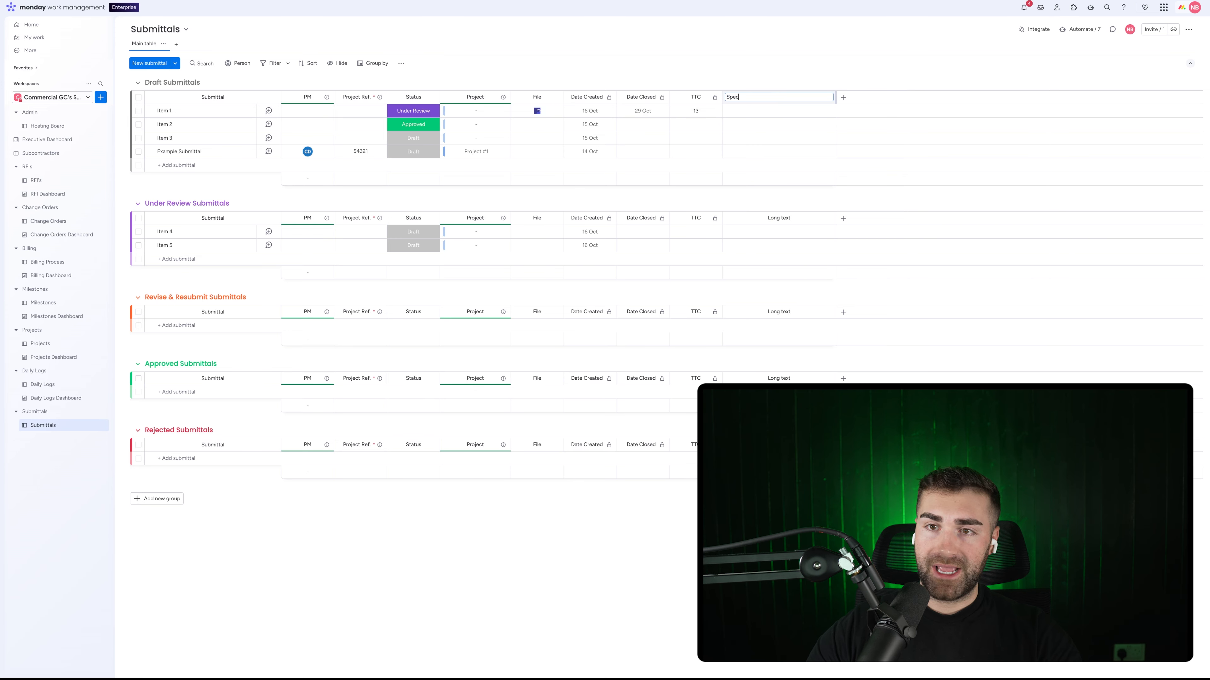
pyautogui.press('Return')
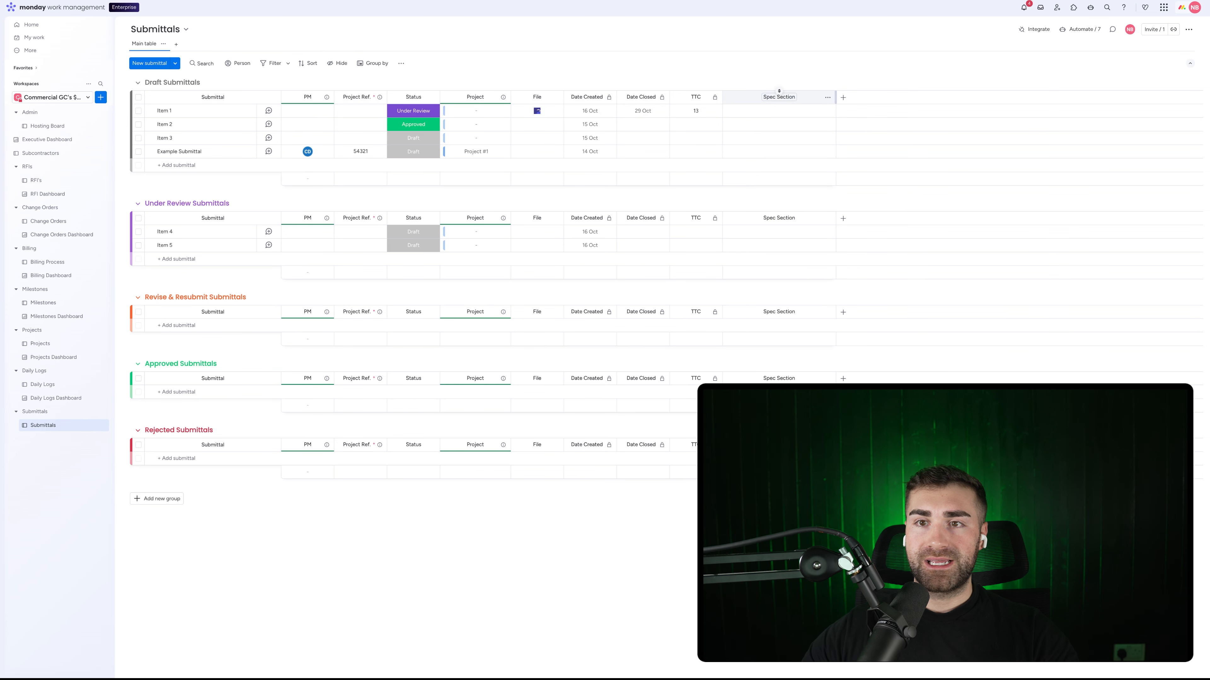
pyautogui.moveTo(757, 95); pyautogui.dragTo(602, 105)
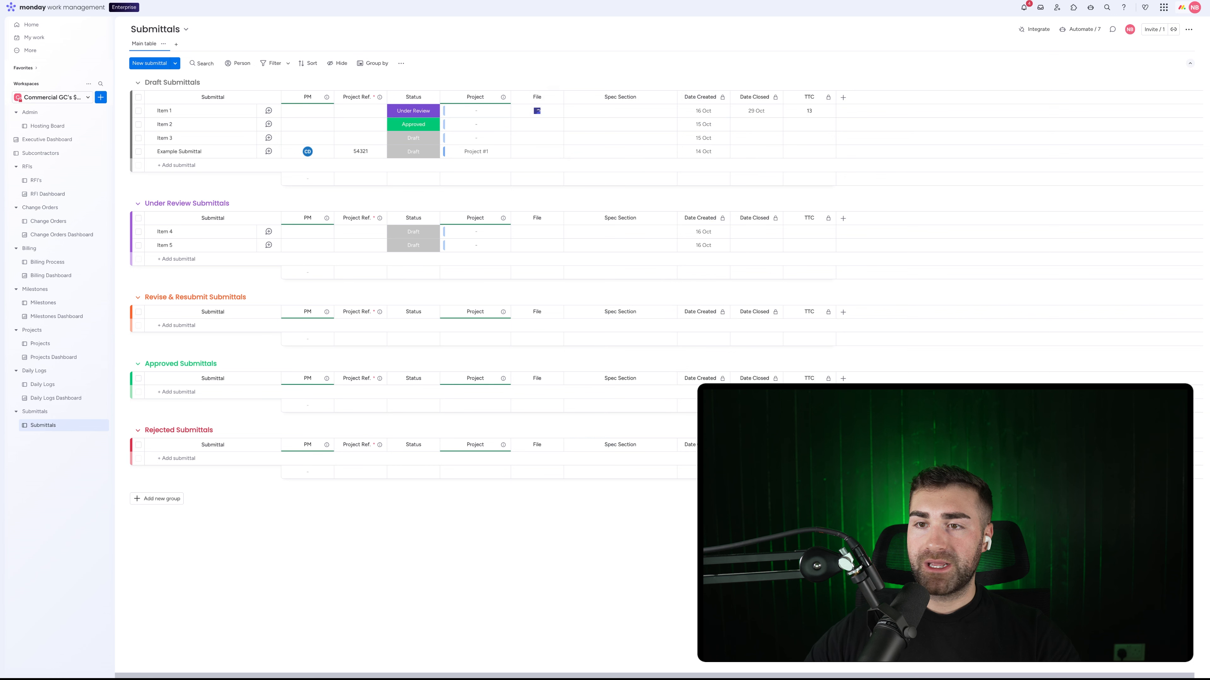
# Step: Add a Text column and move it to just after File
pyautogui.click(843, 98)
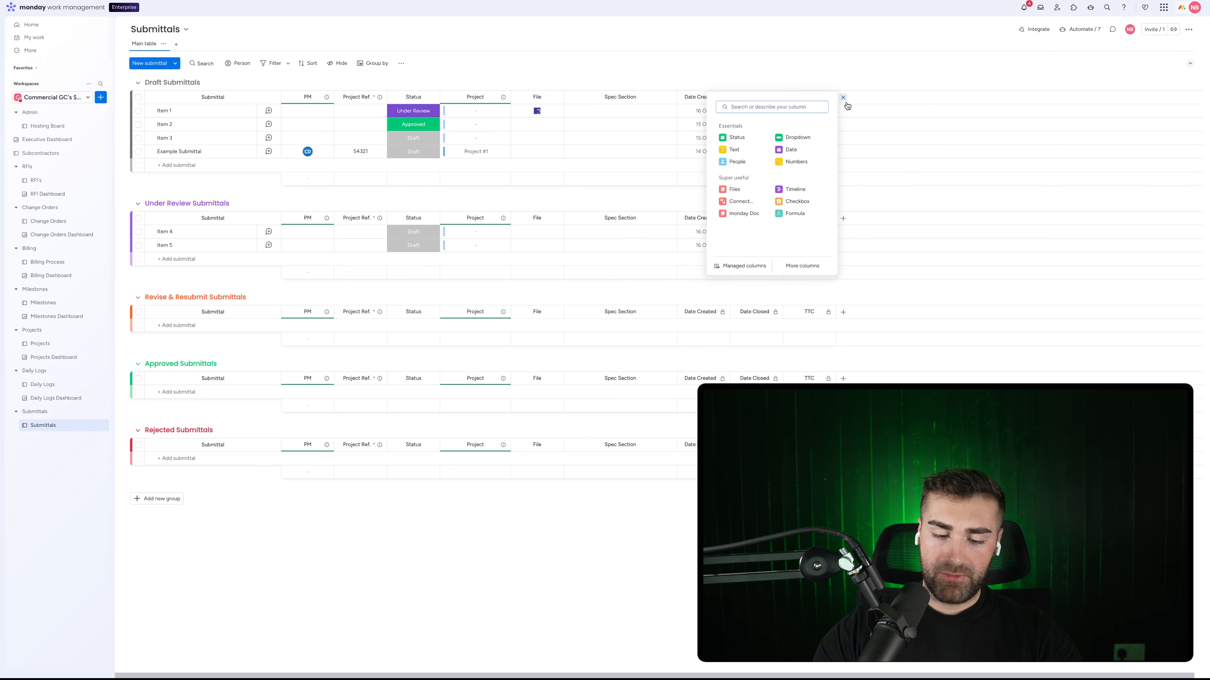
pyautogui.write('text')
pyautogui.click(735, 153)
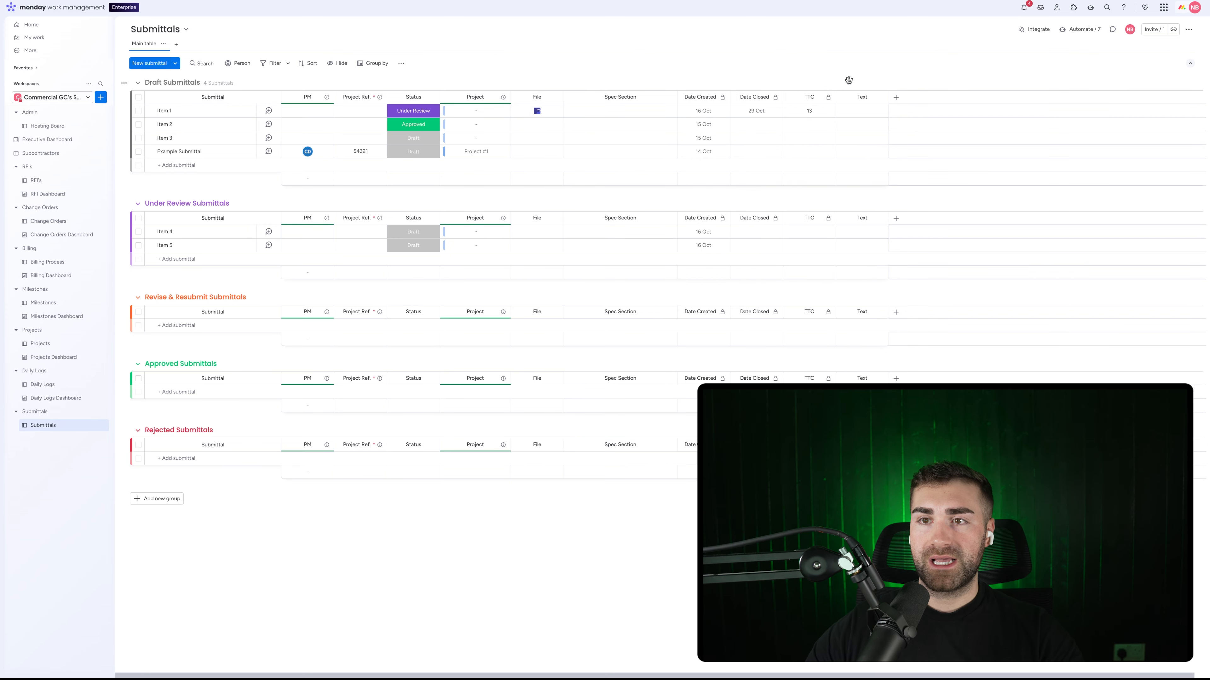
pyautogui.moveTo(787, 97); pyautogui.dragTo(612, 81)
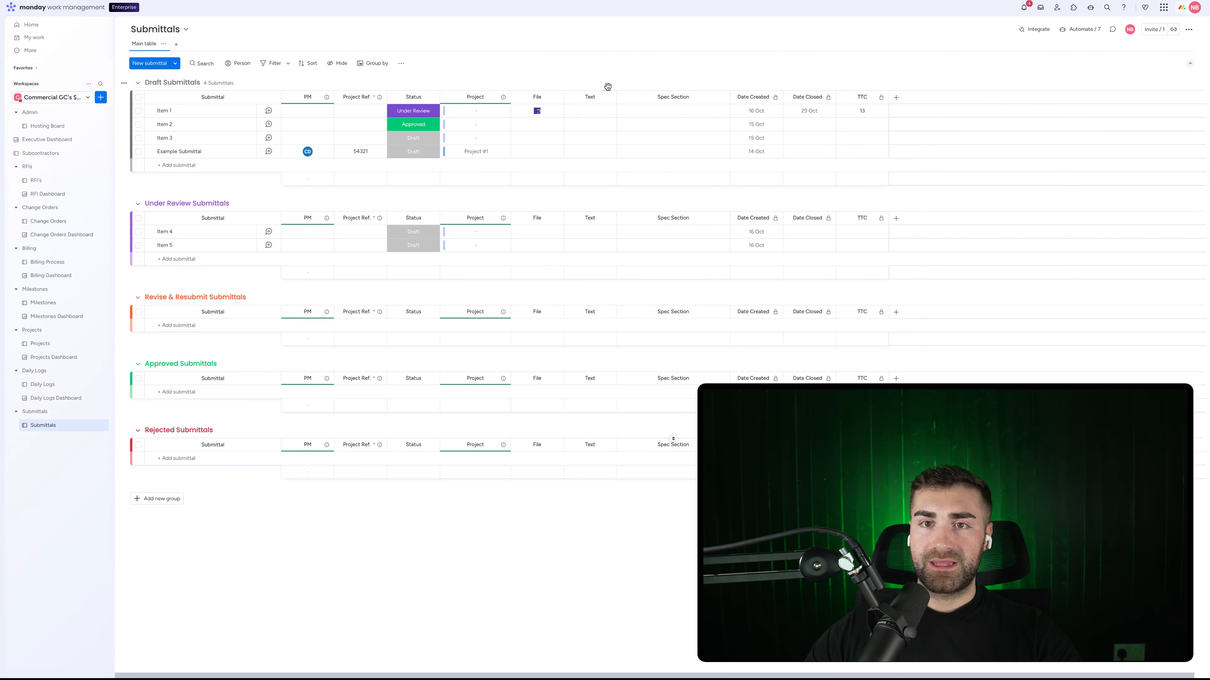
pyautogui.click(590, 97)
pyautogui.press('Escape')
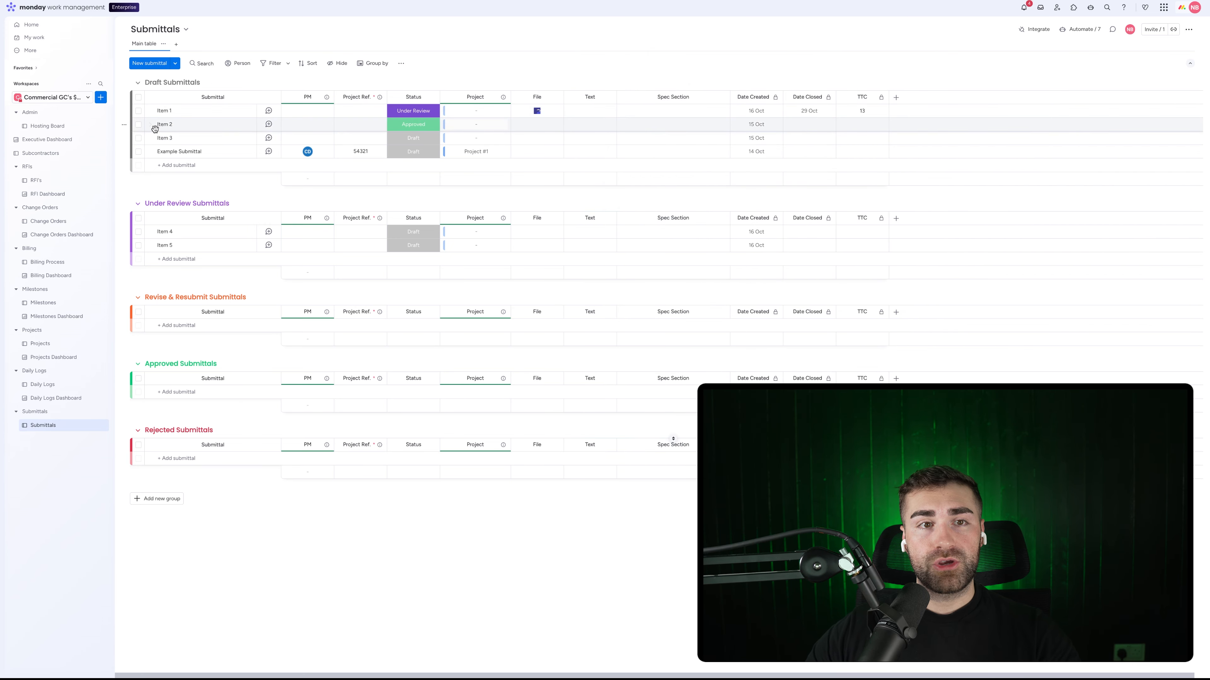
# Step: Rename Item 1 to 'Submittal Name - Project Name' and title the new column Submittal Name
pyautogui.click(158, 111)
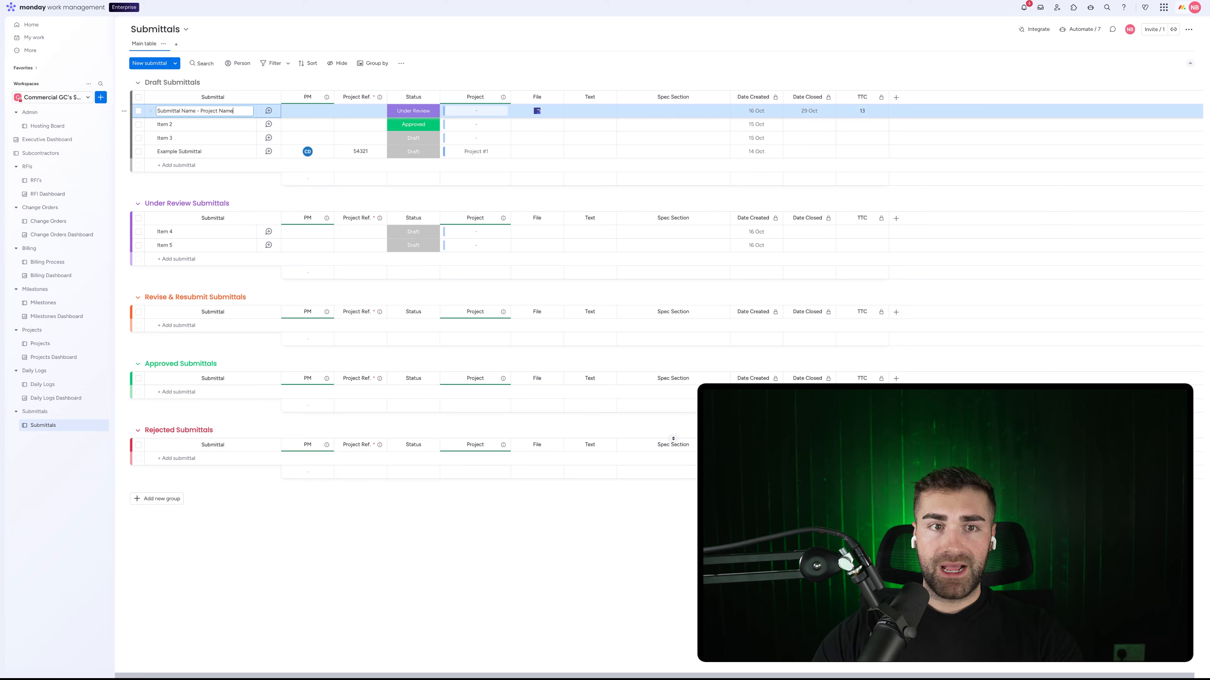
pyautogui.press('Return')
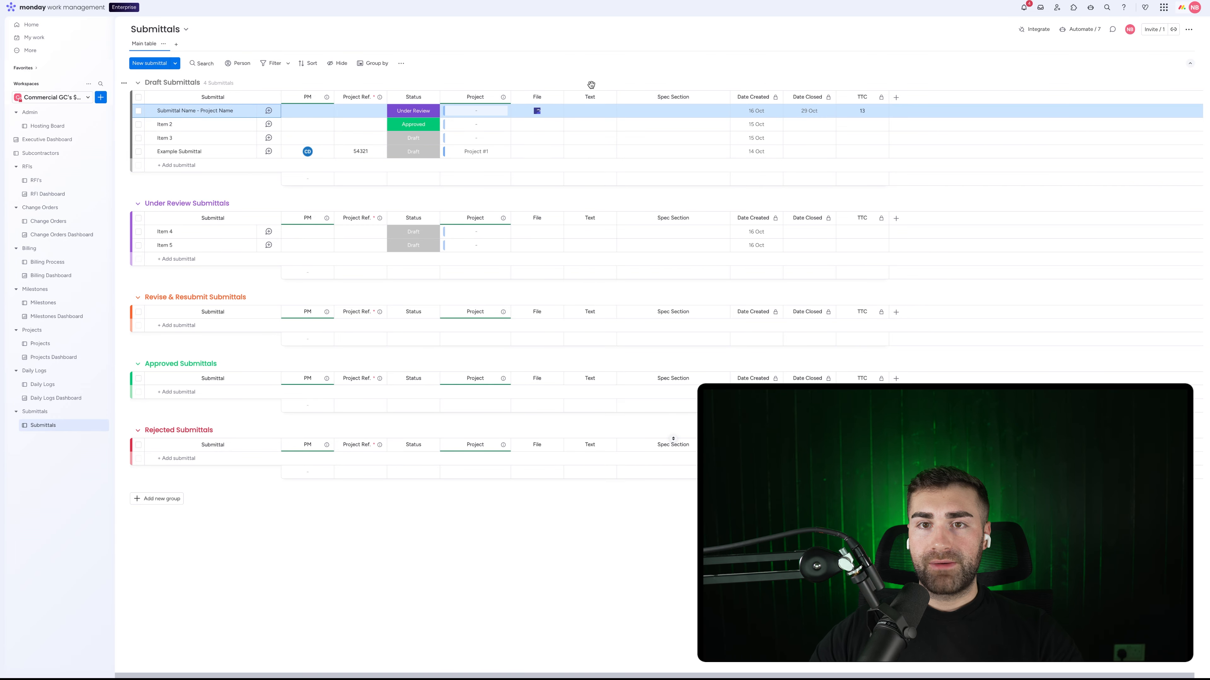
pyautogui.click(590, 97)
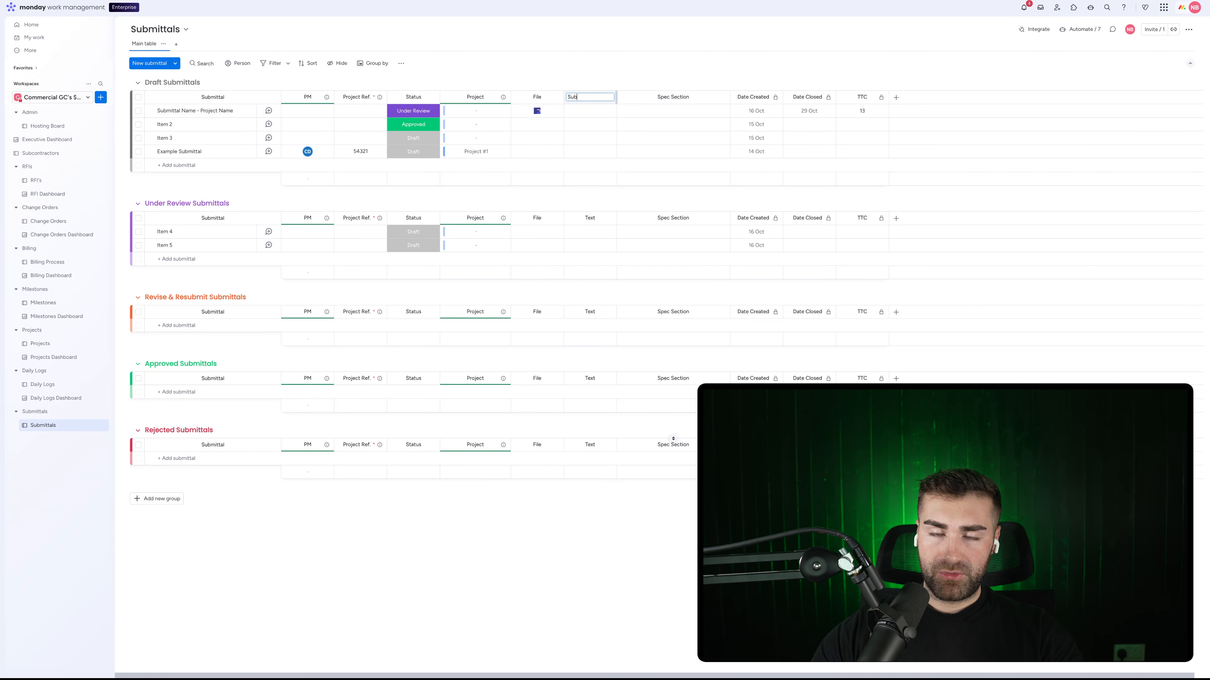
pyautogui.write('Submittal Name')
pyautogui.press('Return')
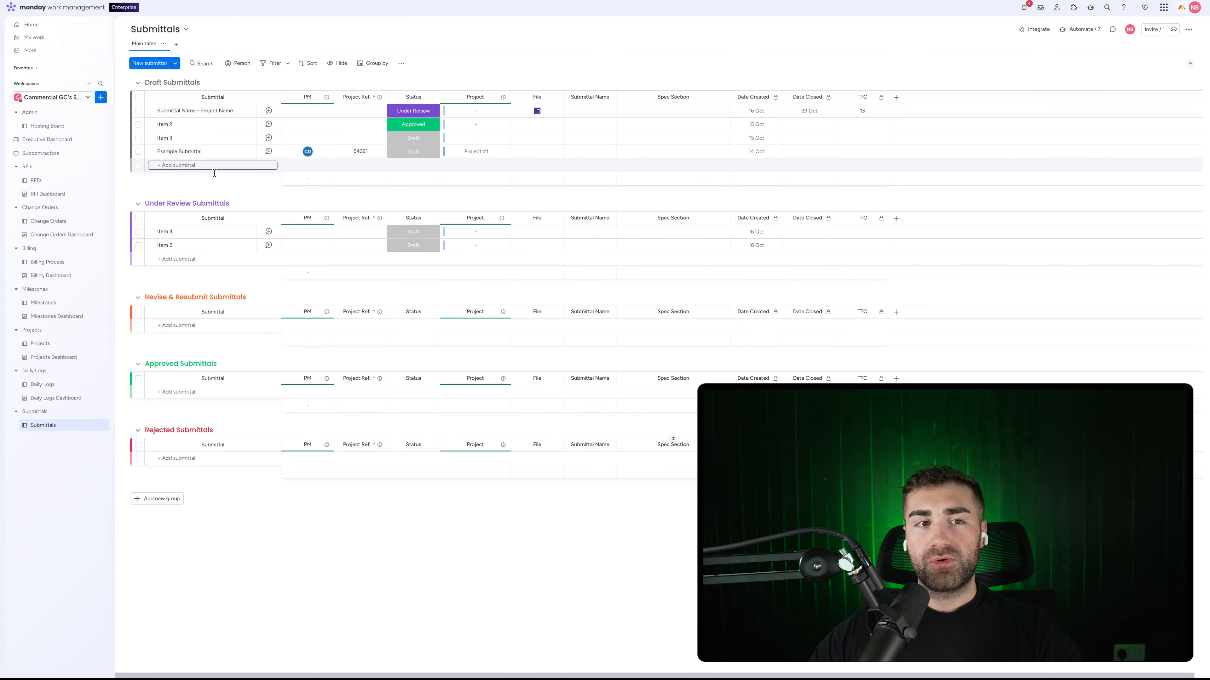
# Step: Look over the Subcontractors and RFI's boards, then return to Submittals
pyautogui.click(63, 157)
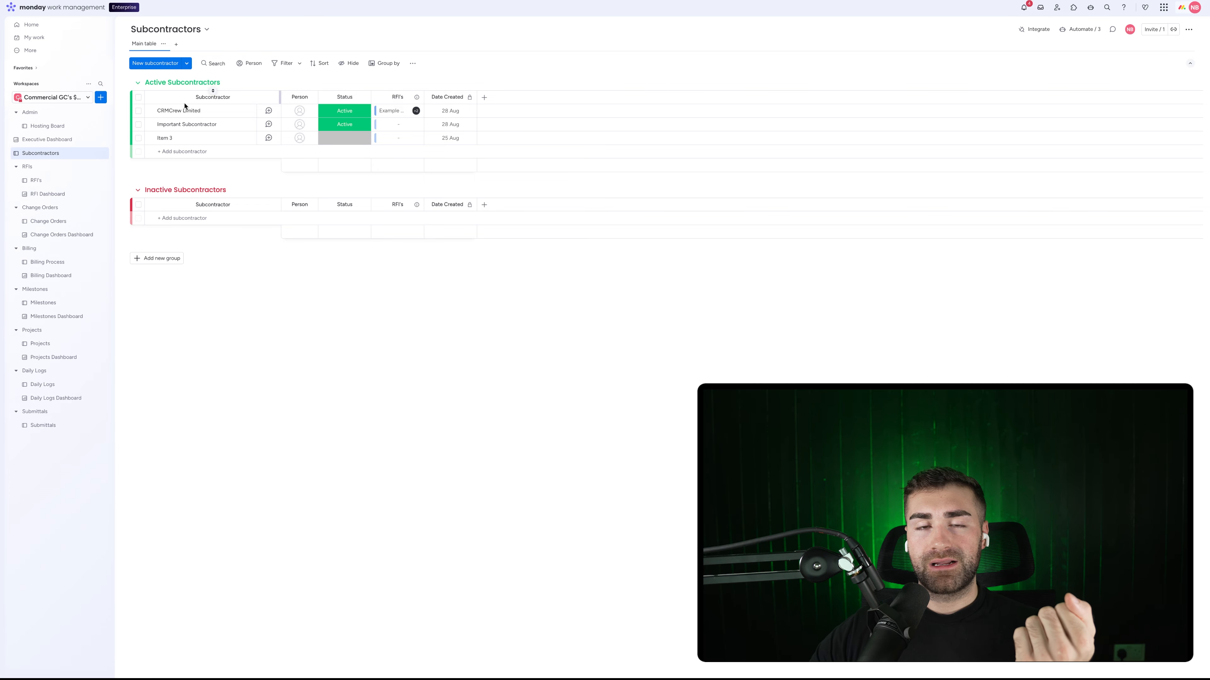
pyautogui.click(49, 182)
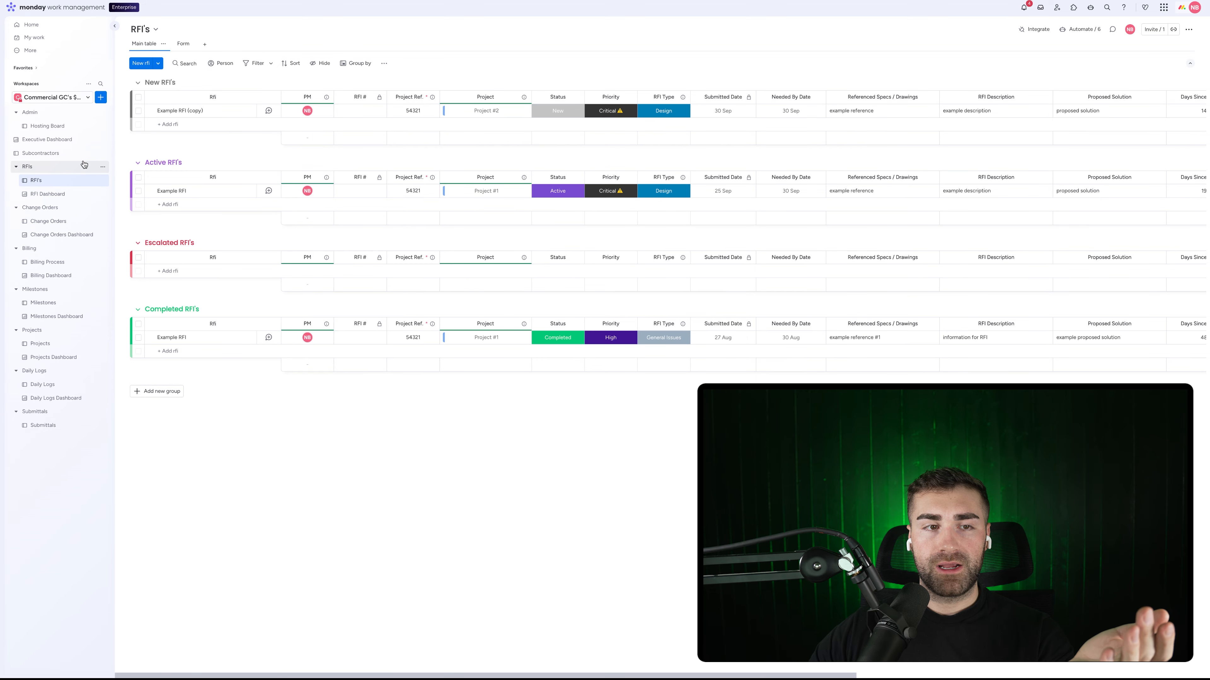
pyautogui.click(38, 430)
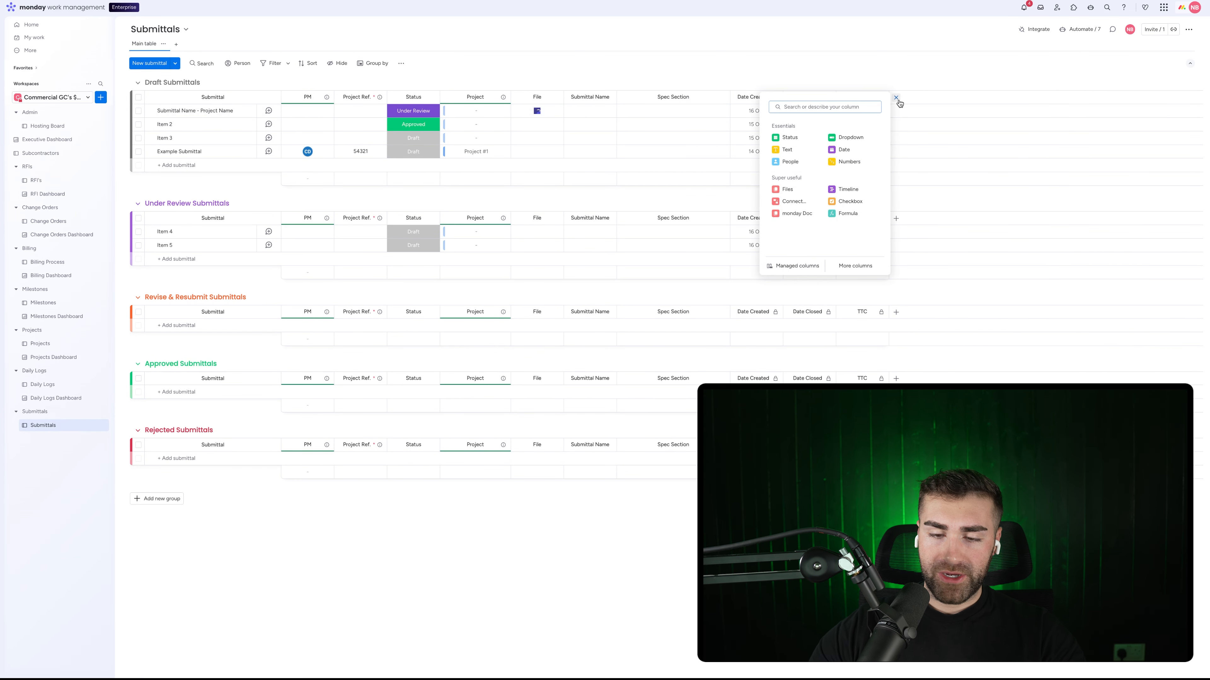
# Step: Add a Connect boards column linked to Subcontractors, named Subcontractor, placed before Date Created
pyautogui.write('connect')
pyautogui.click(805, 129)
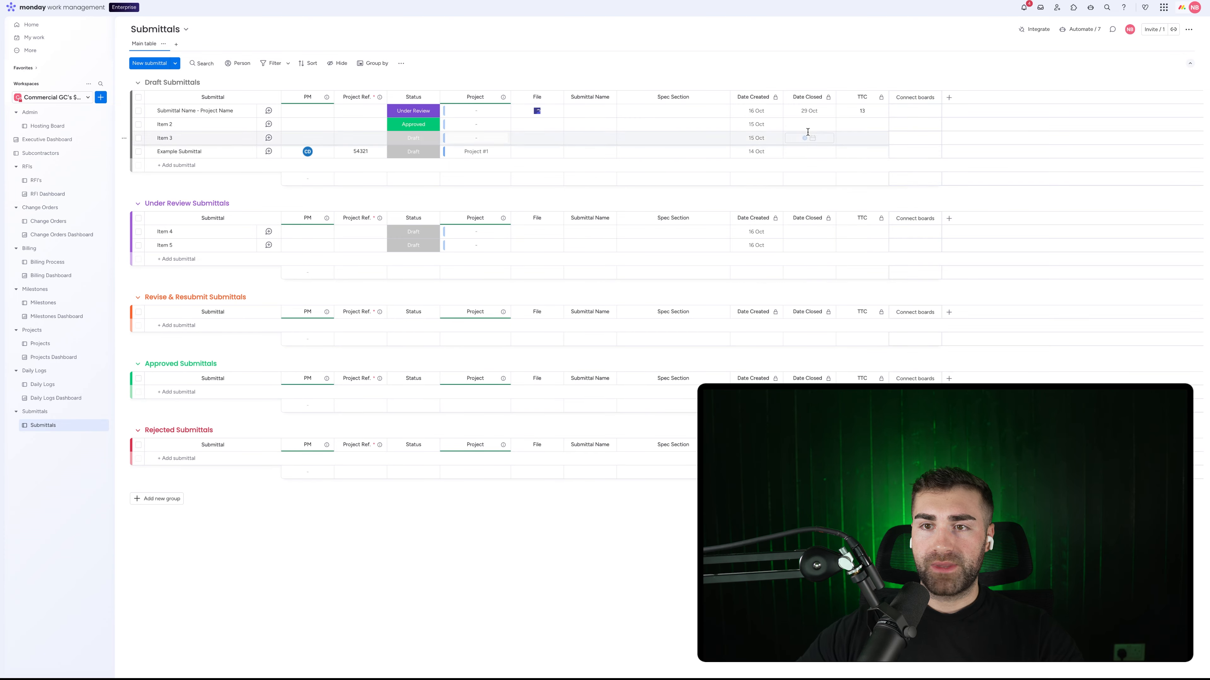
pyautogui.click(1028, 195)
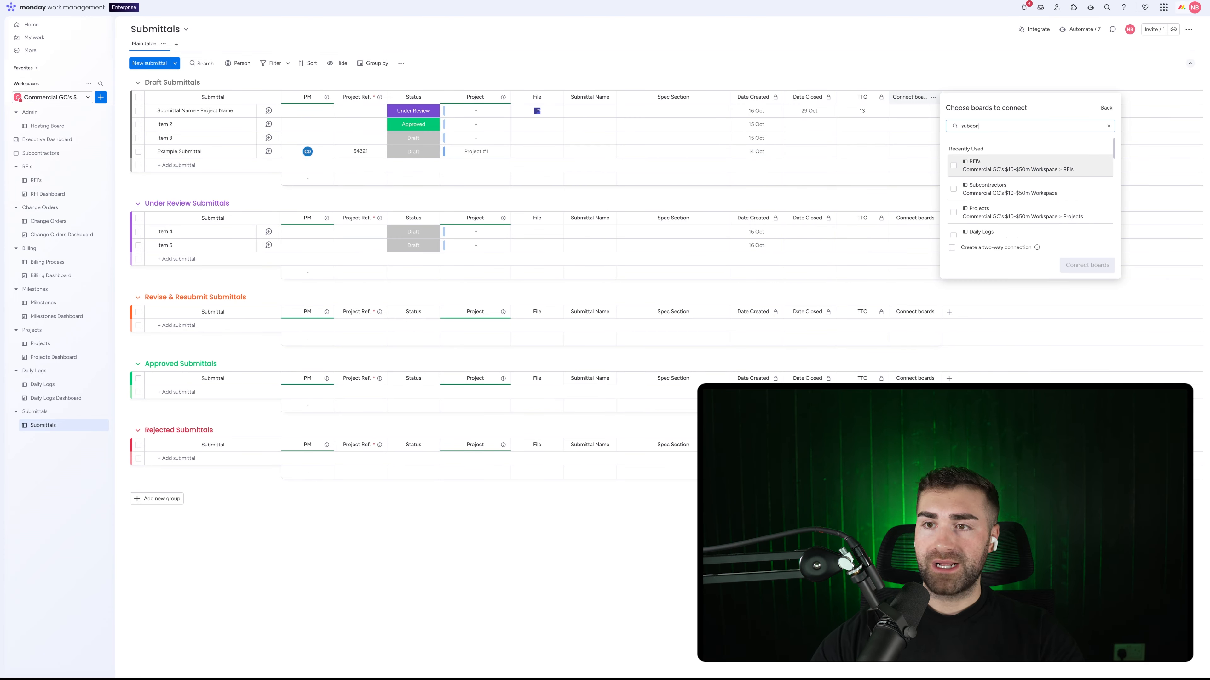
pyautogui.click(989, 179)
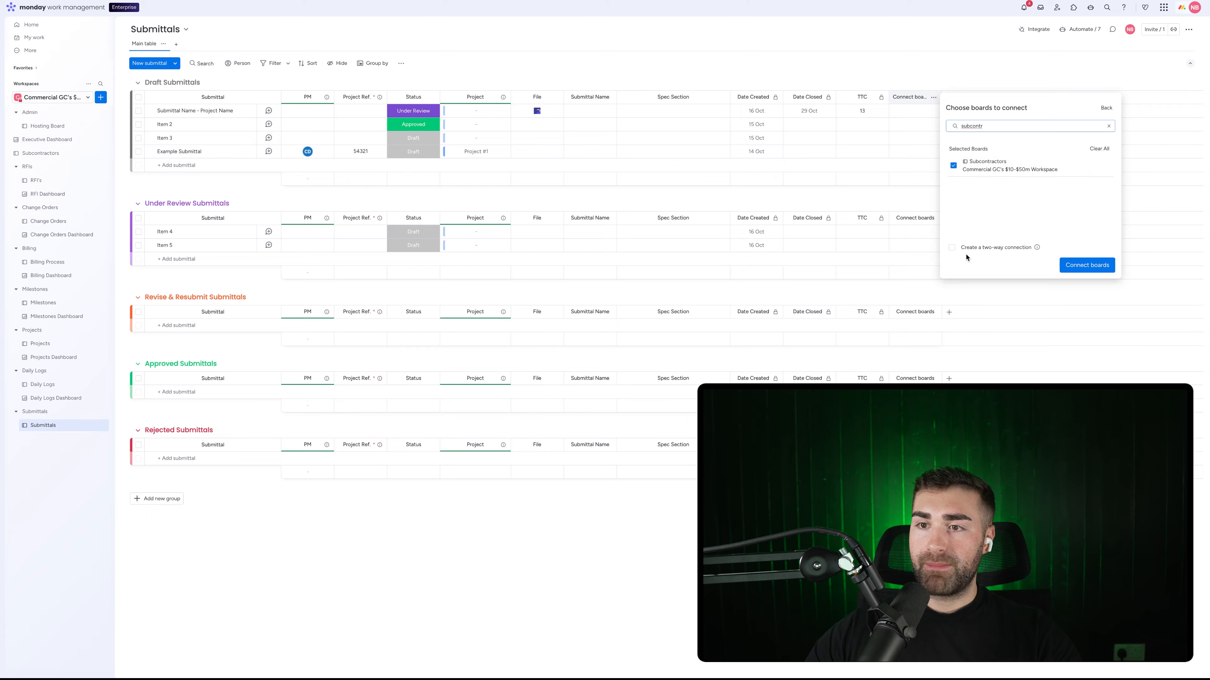
pyautogui.click(1112, 268)
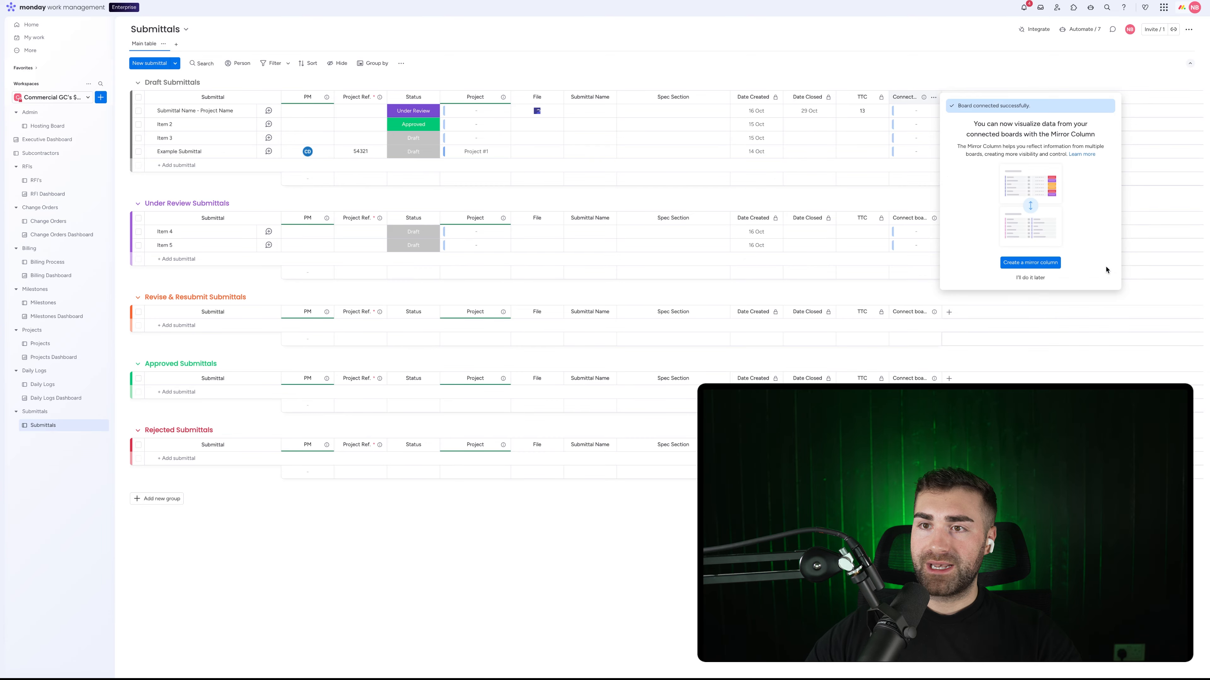
pyautogui.click(927, 61)
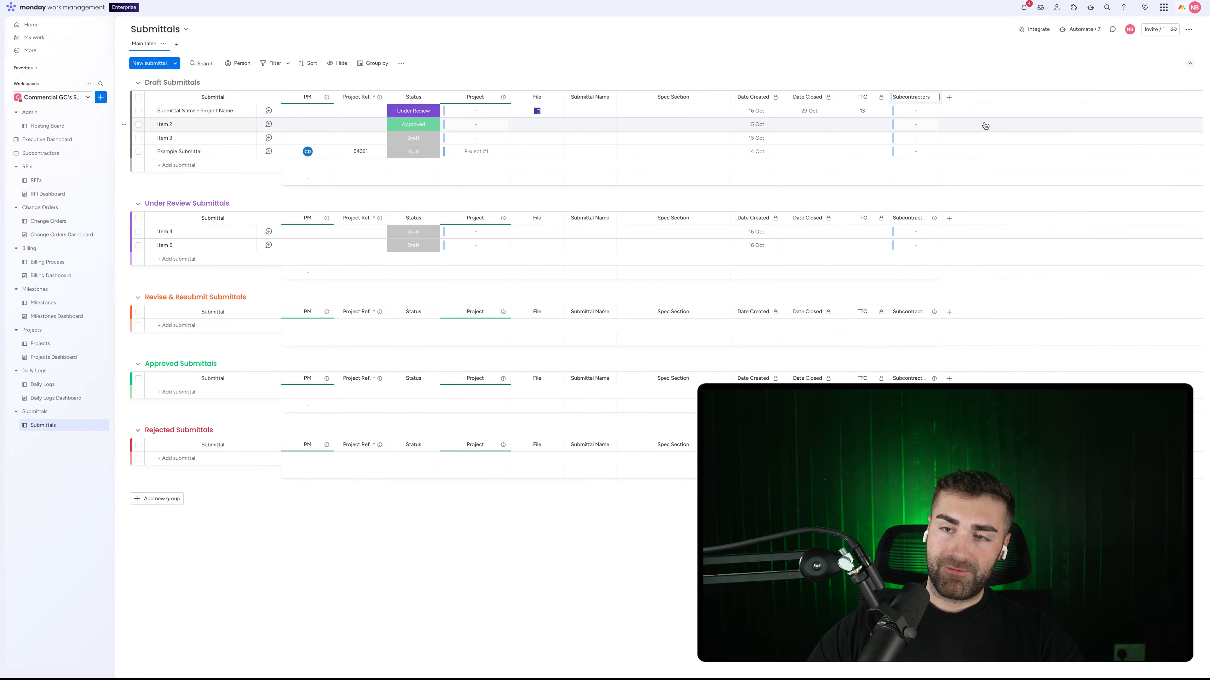
pyautogui.press('BackSpace')
pyautogui.press('Return')
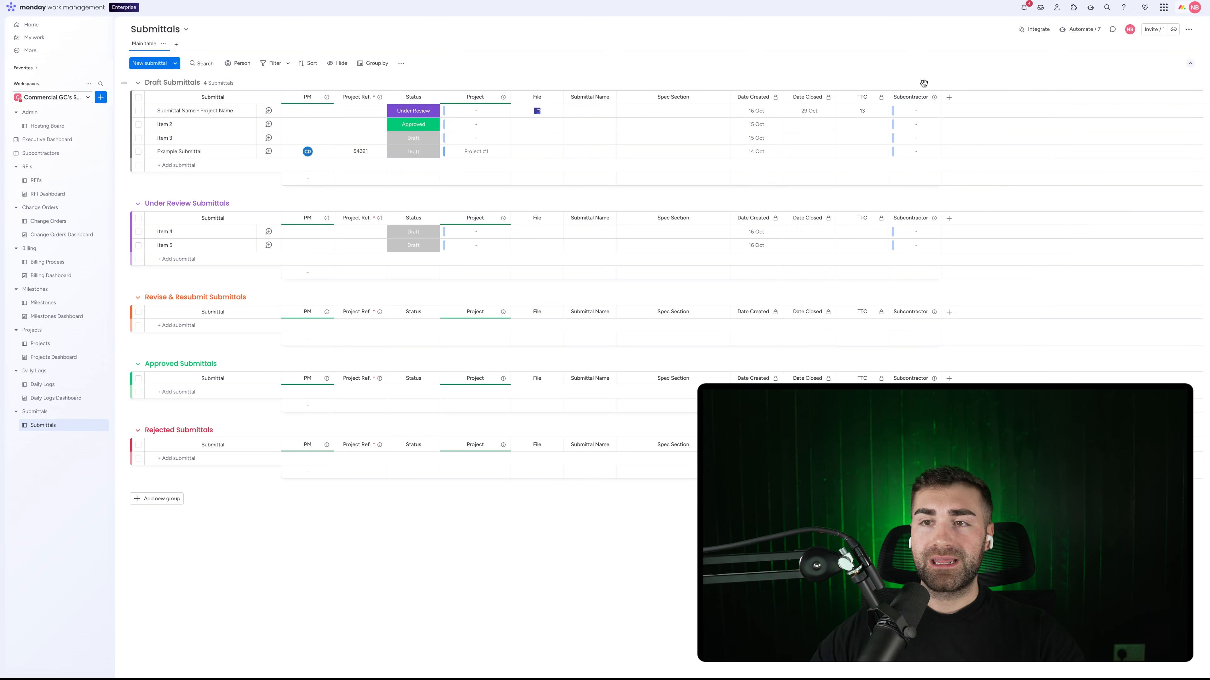
pyautogui.moveTo(895, 92); pyautogui.dragTo(742, 101)
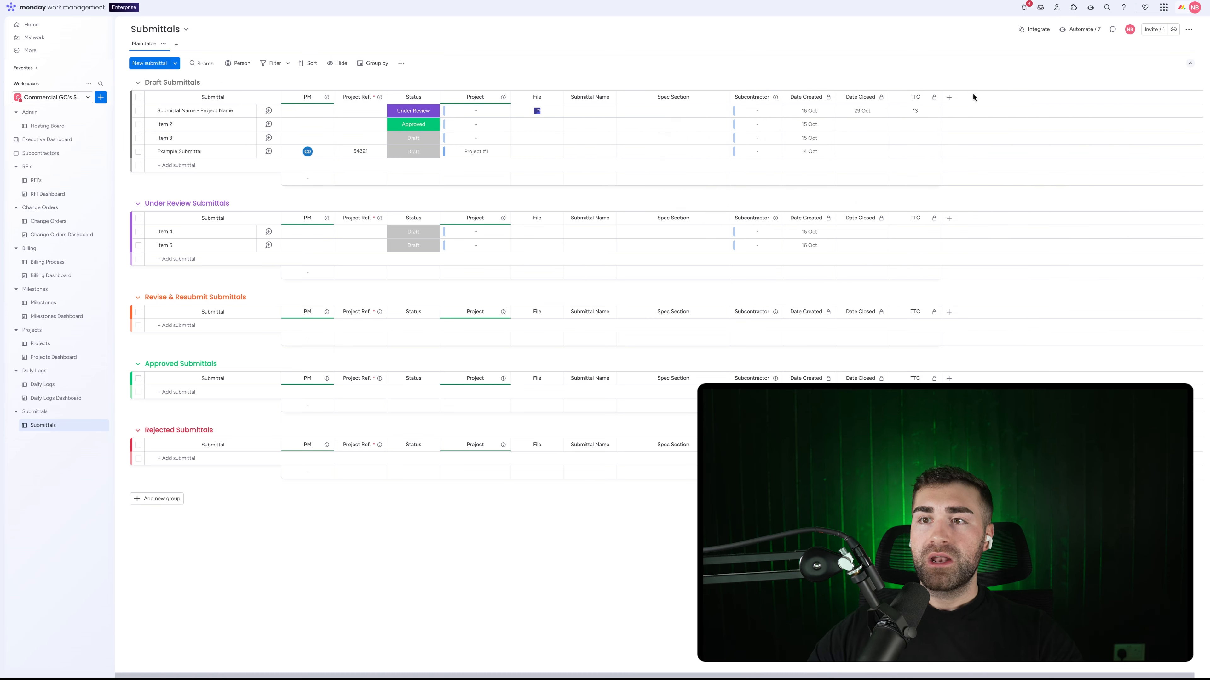
# Step: Add a Text column named Submitter Name
pyautogui.click(949, 100)
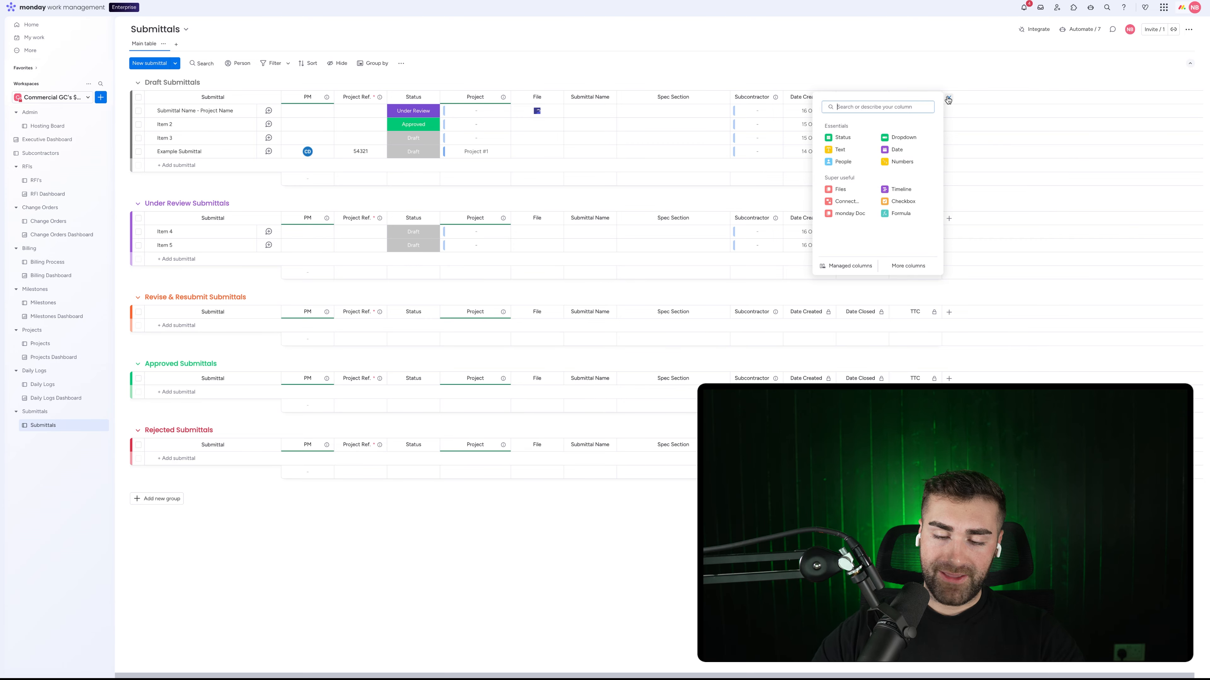
pyautogui.write('text')
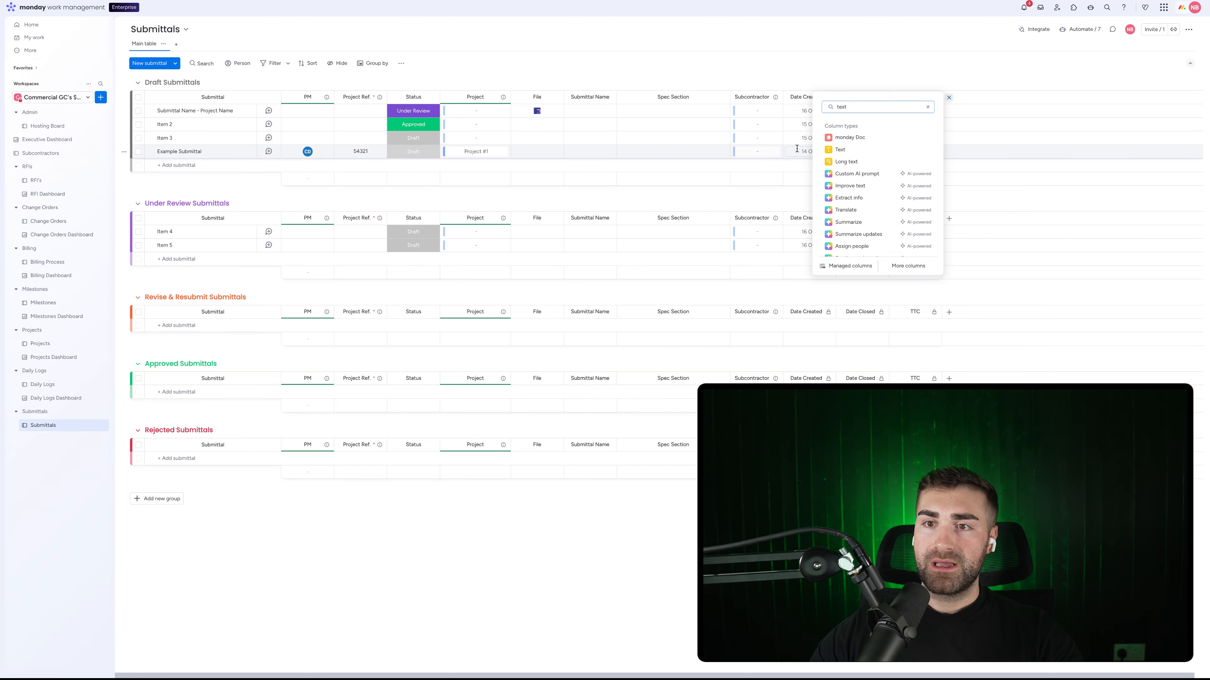
pyautogui.click(838, 154)
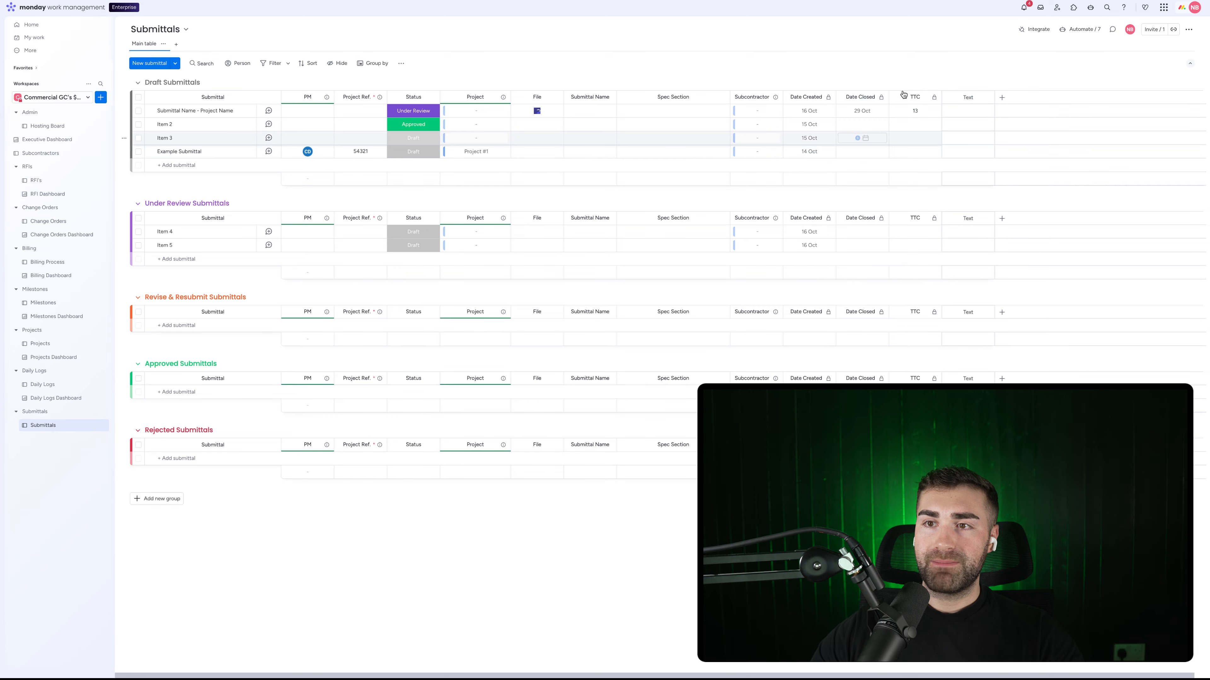
pyautogui.doubleClick(967, 98)
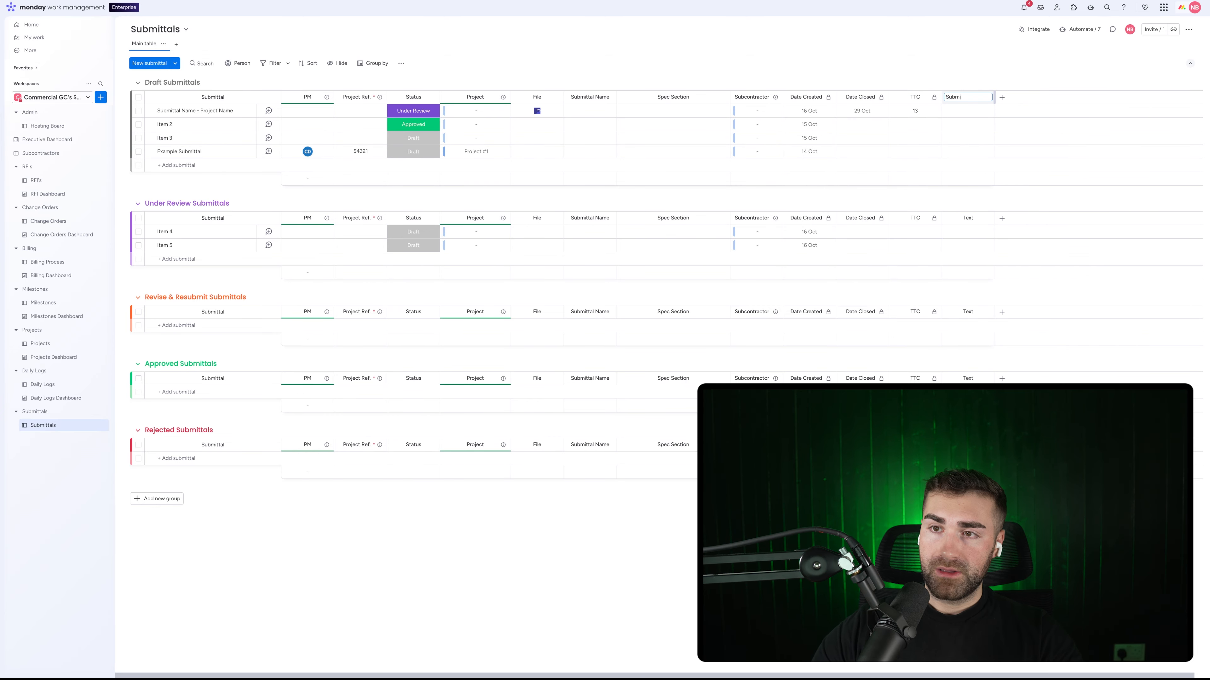
pyautogui.press('Return')
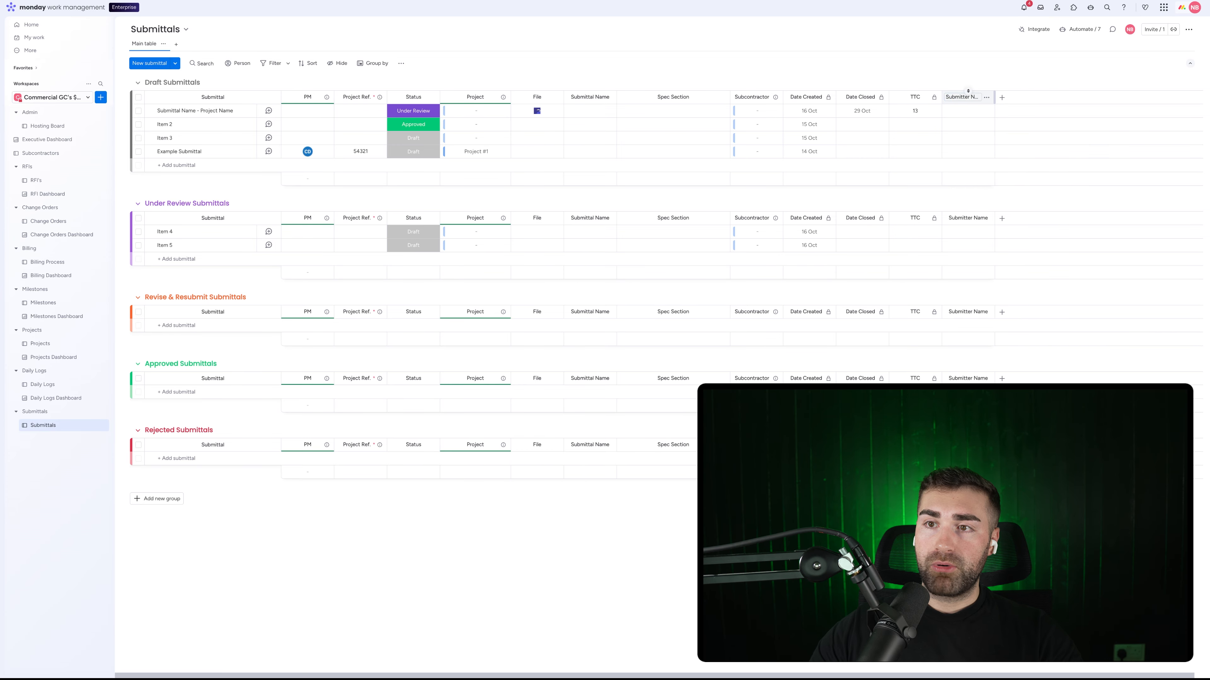
# Step: Add an Email column named Submitter Email
pyautogui.click(1001, 98)
pyautogui.write('email')
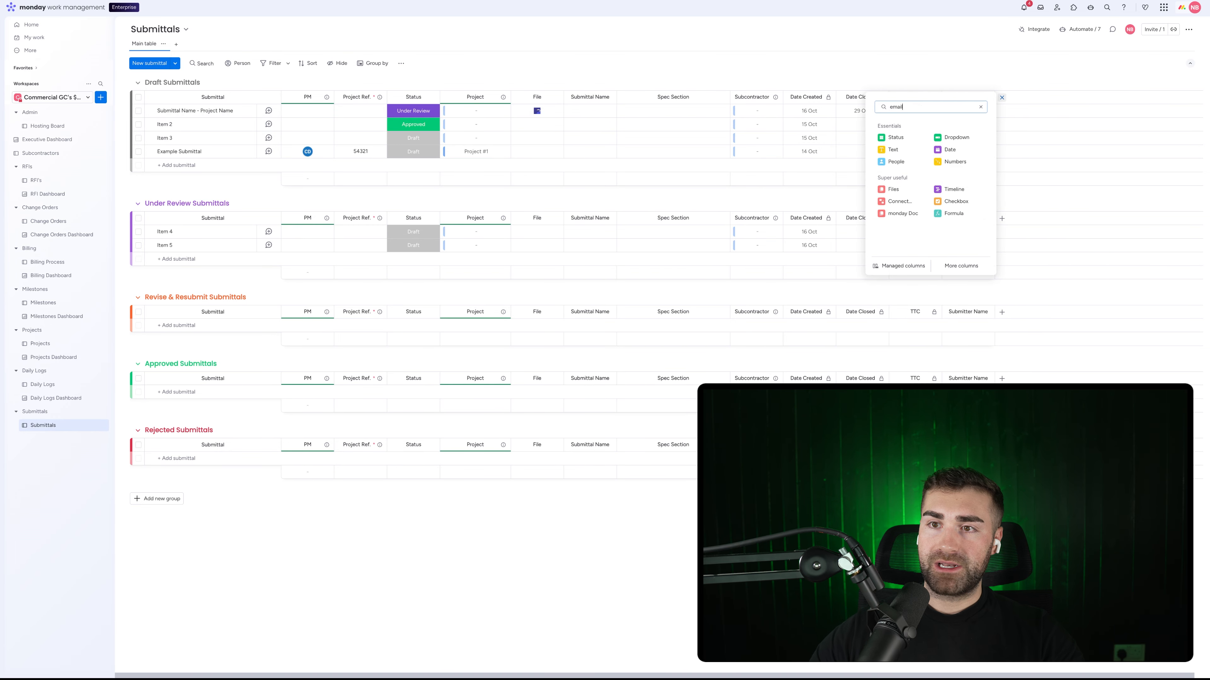
pyautogui.click(929, 139)
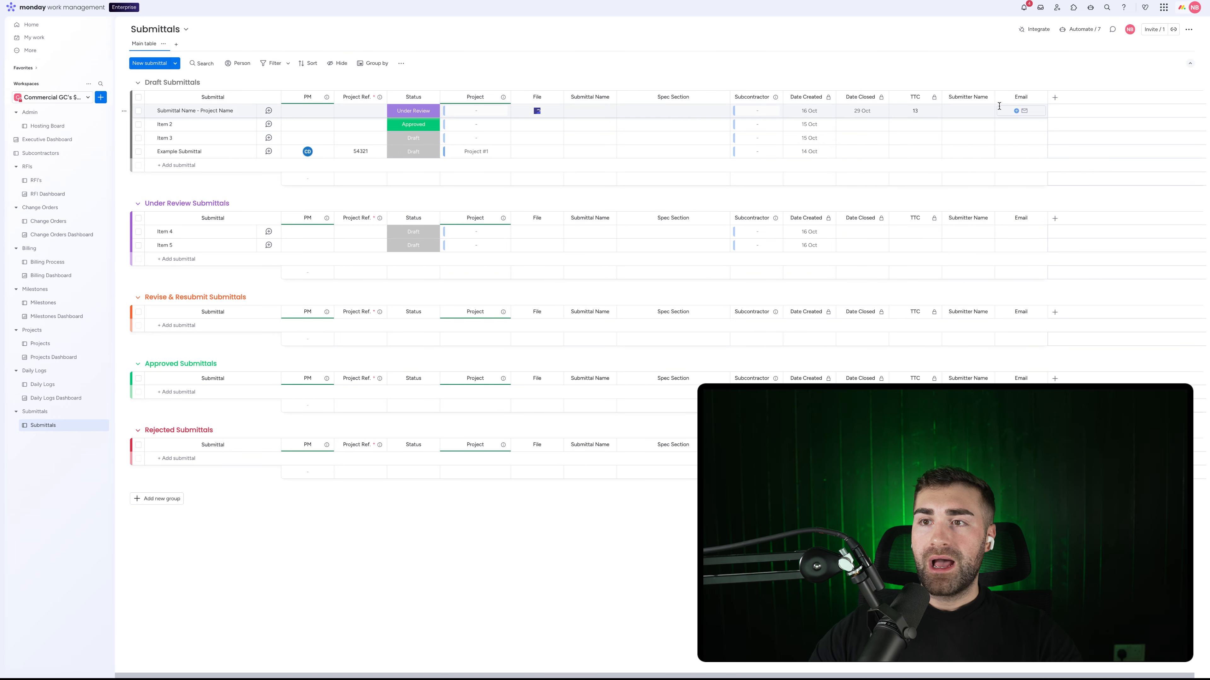
pyautogui.click(1019, 97)
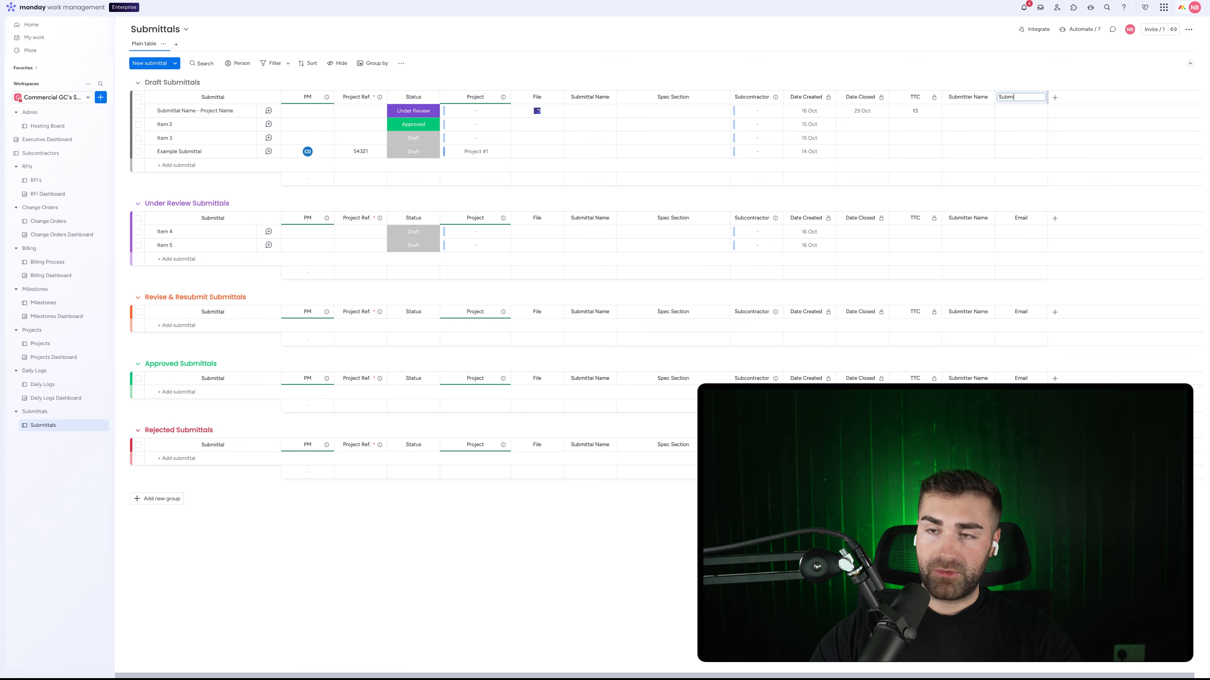
pyautogui.press('Return')
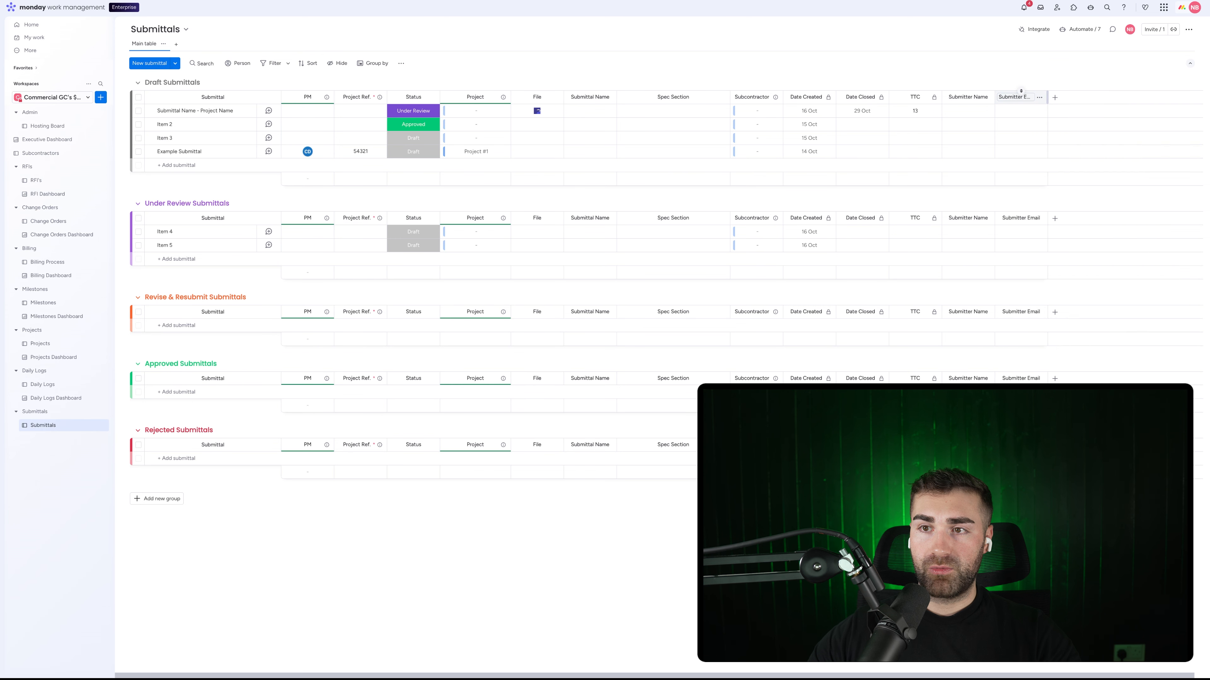
# Step: Move Submitter Name and Submitter Email after Spec Section, then open the Subcontractors board
pyautogui.moveTo(956, 92); pyautogui.dragTo(760, 97)
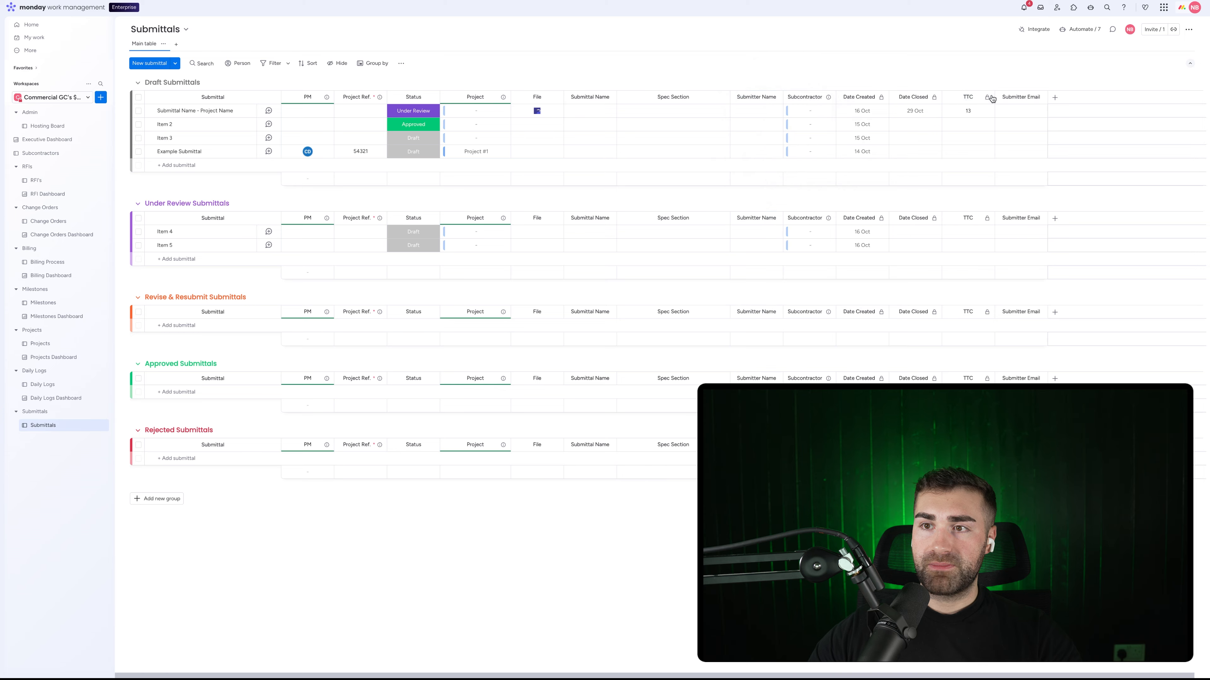
pyautogui.moveTo(1017, 89); pyautogui.dragTo(809, 97)
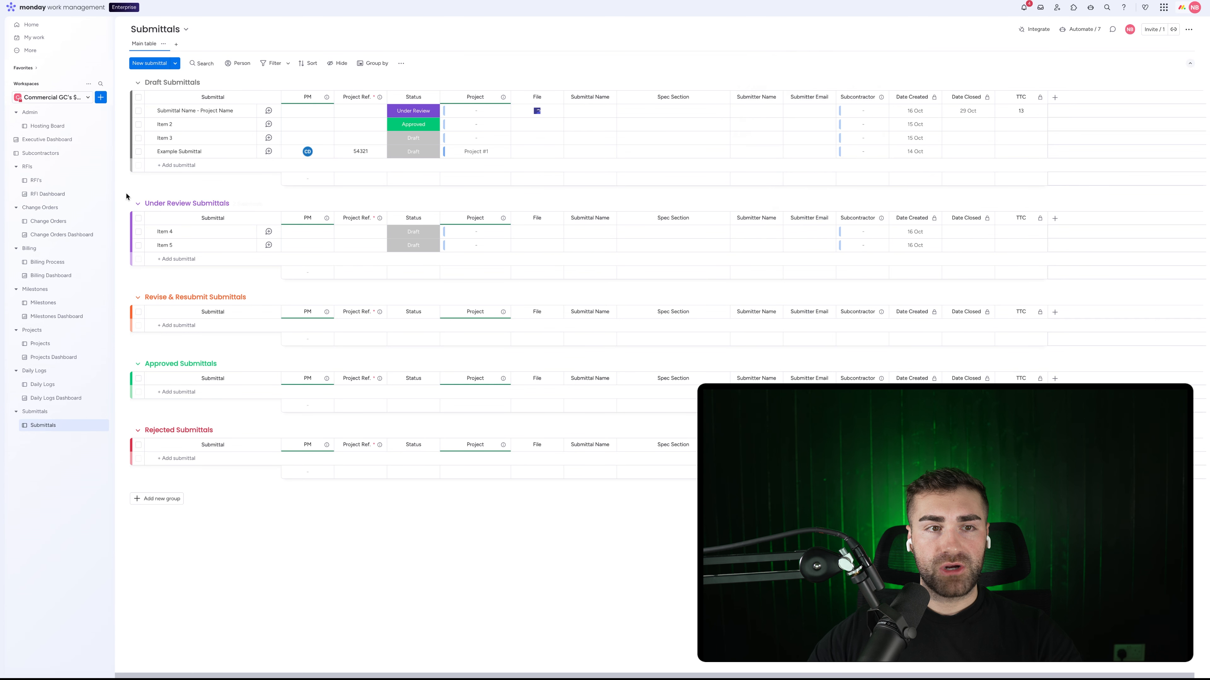
pyautogui.click(44, 153)
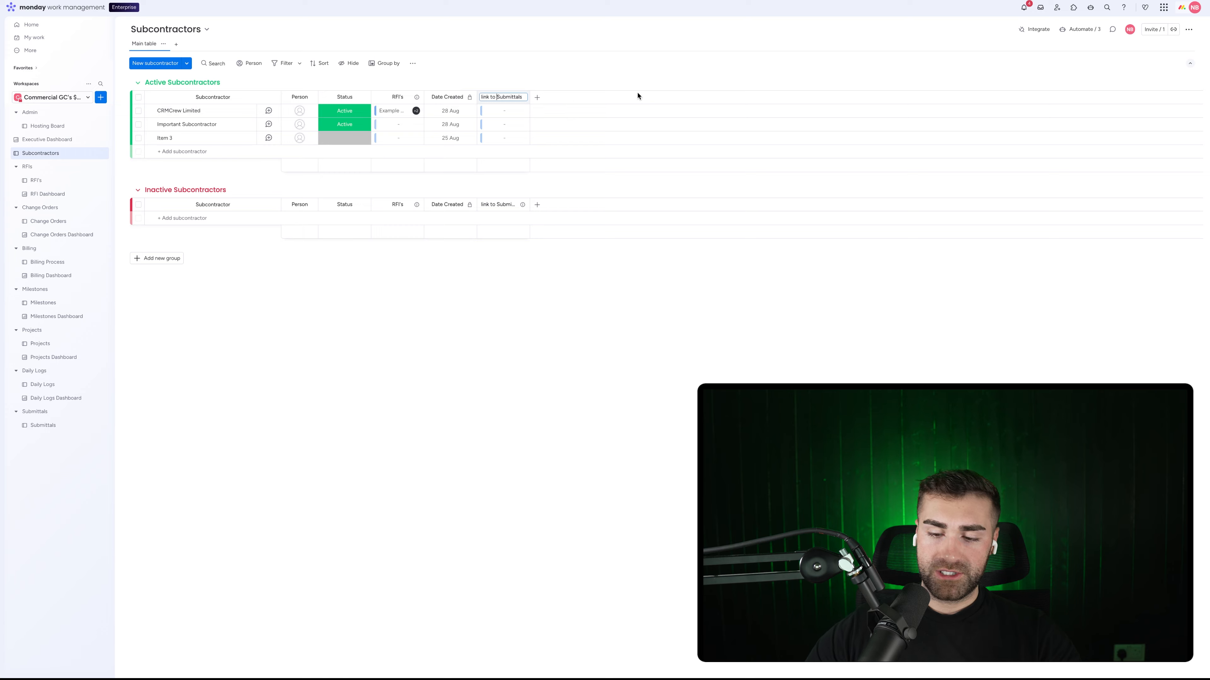
# Step: Shorten the link column title to Submittals and add a Domain text column after Status
pyautogui.press('BackSpace')
pyautogui.press('BackSpace')
pyautogui.press('BackSpace')
pyautogui.press('BackSpace')
pyautogui.press('BackSpace')
pyautogui.press('BackSpace')
pyautogui.press('BackSpace')
pyautogui.press('BackSpace')
pyautogui.press('Return')
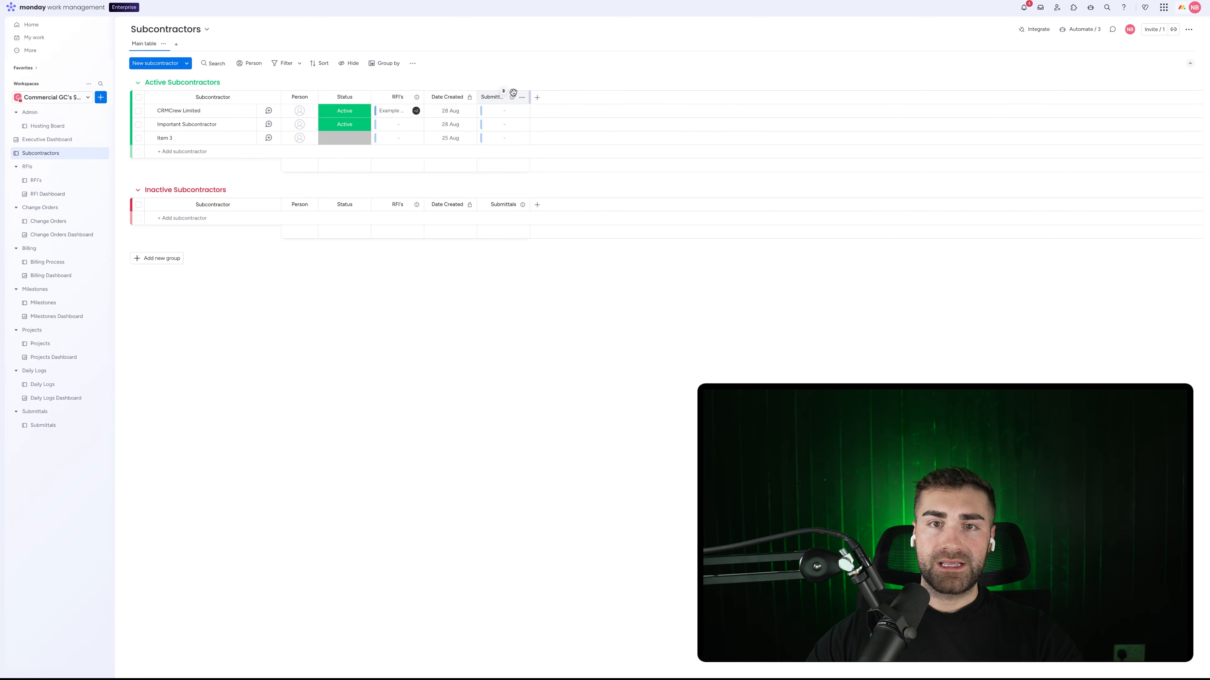
pyautogui.click(537, 97)
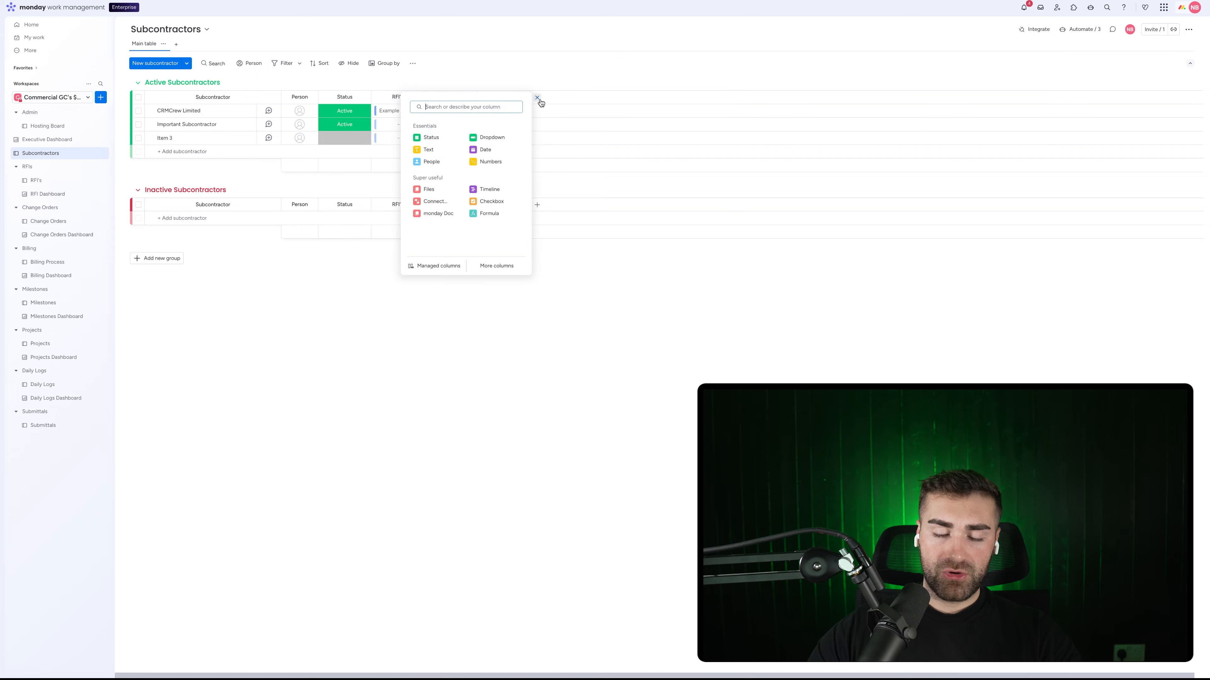
pyautogui.write('text')
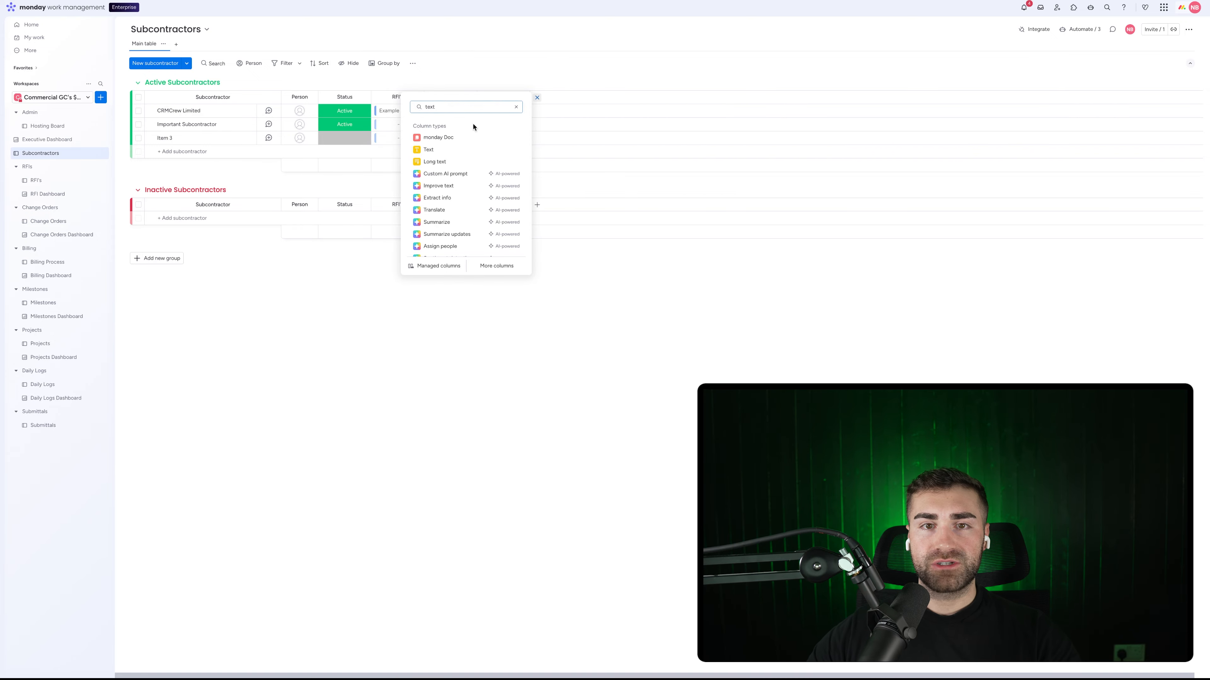
pyautogui.click(445, 162)
pyautogui.moveTo(555, 97); pyautogui.dragTo(396, 99)
pyautogui.write('Dmoai')
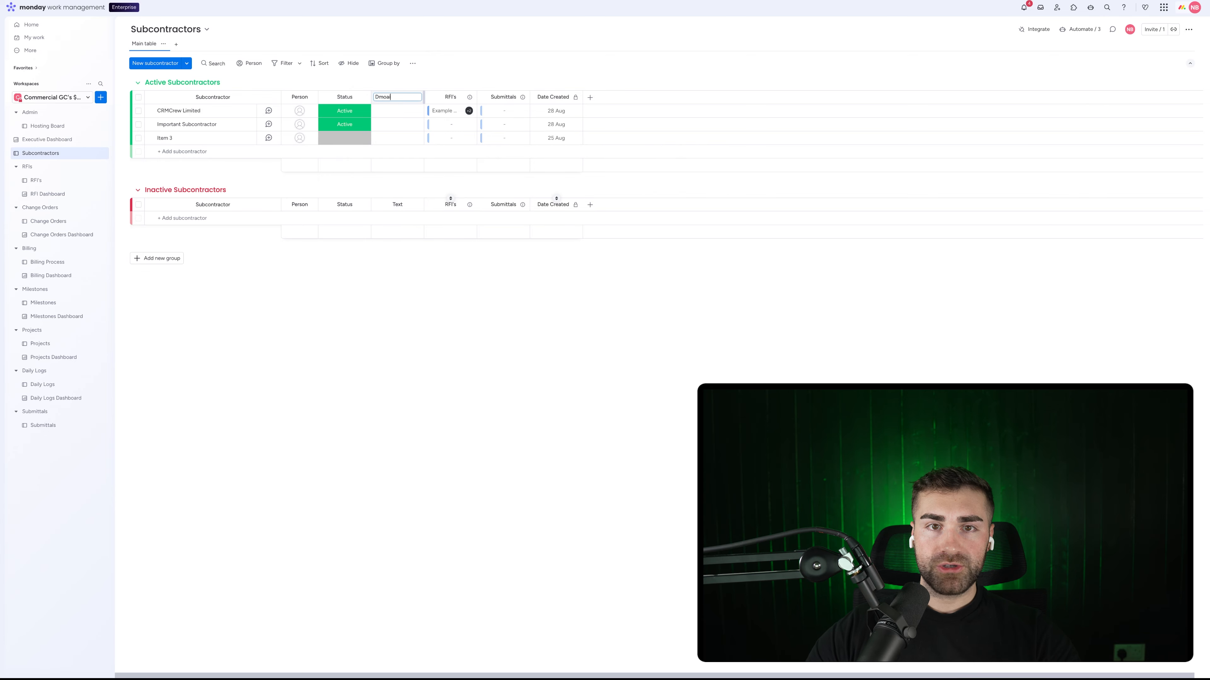
pyautogui.press('Return')
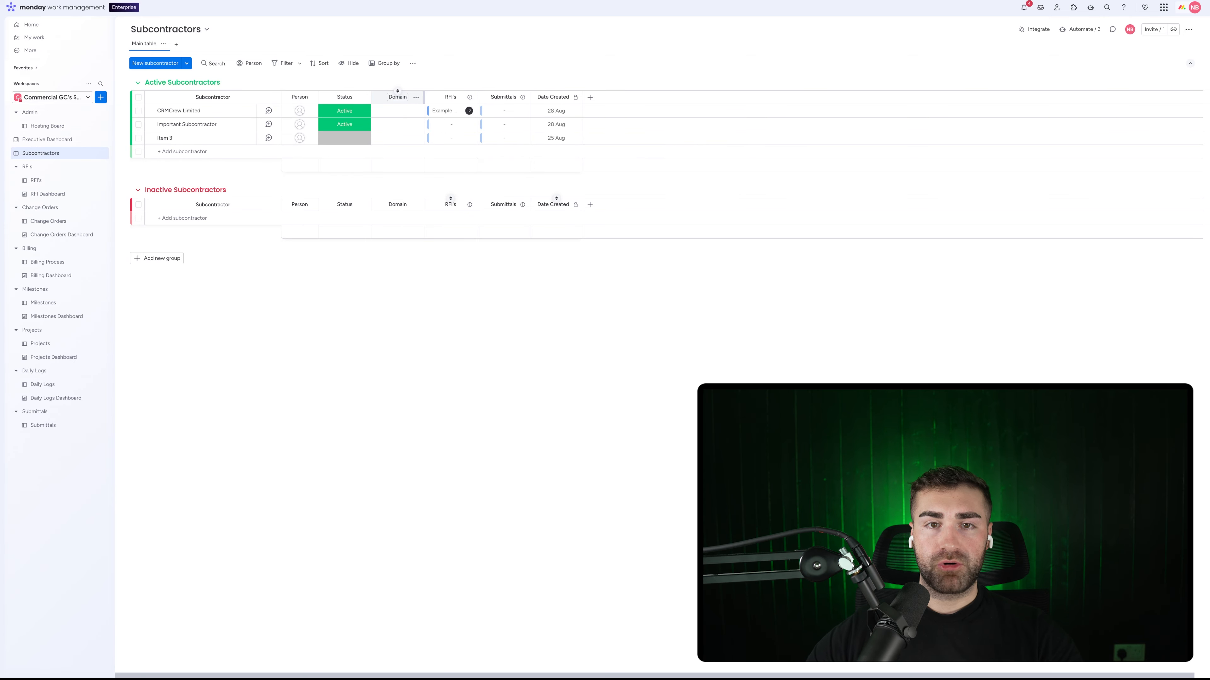
# Step: Enter crmcrew.com as CRMCrew Limited's domain and widen the Domain column
pyautogui.click(395, 111)
pyautogui.write('cr')
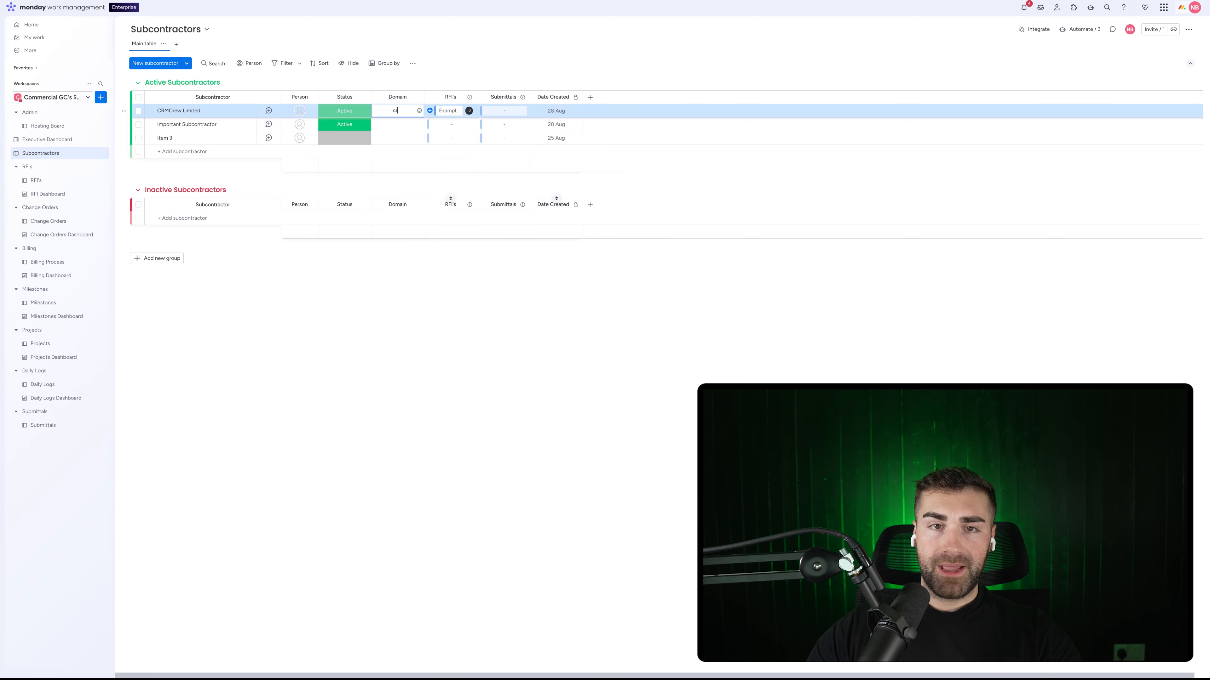
pyautogui.write('mcrew.com')
pyautogui.press('Return')
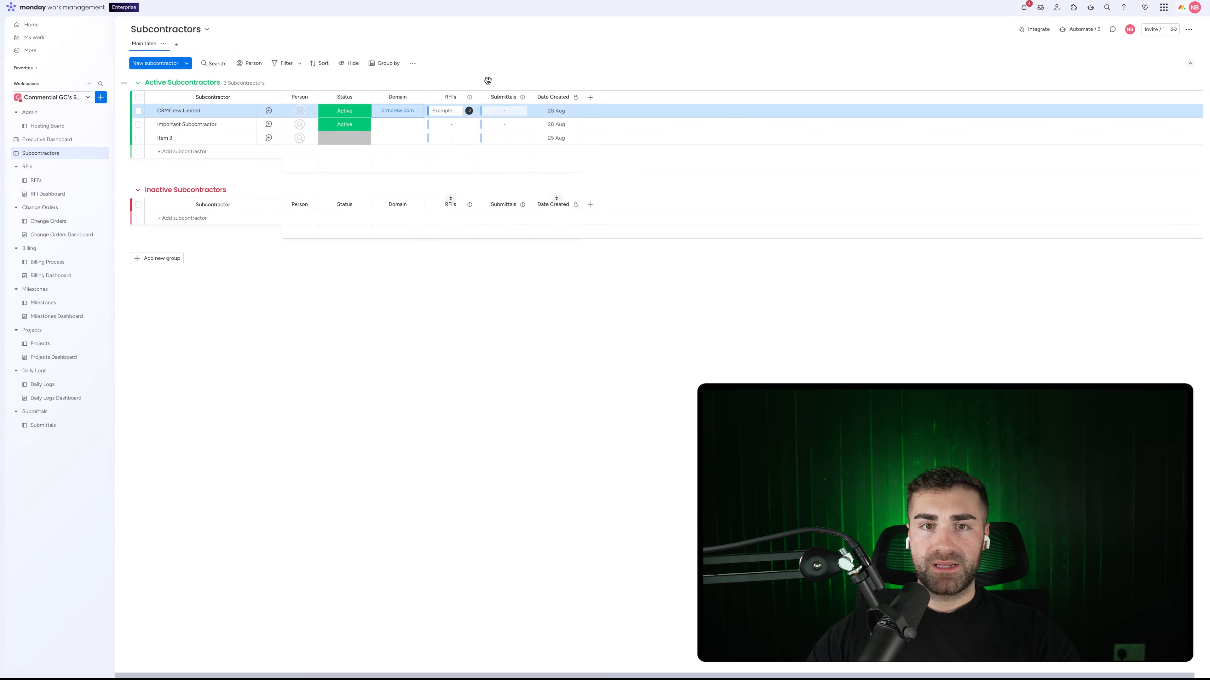
pyautogui.moveTo(424, 97); pyautogui.dragTo(468, 97)
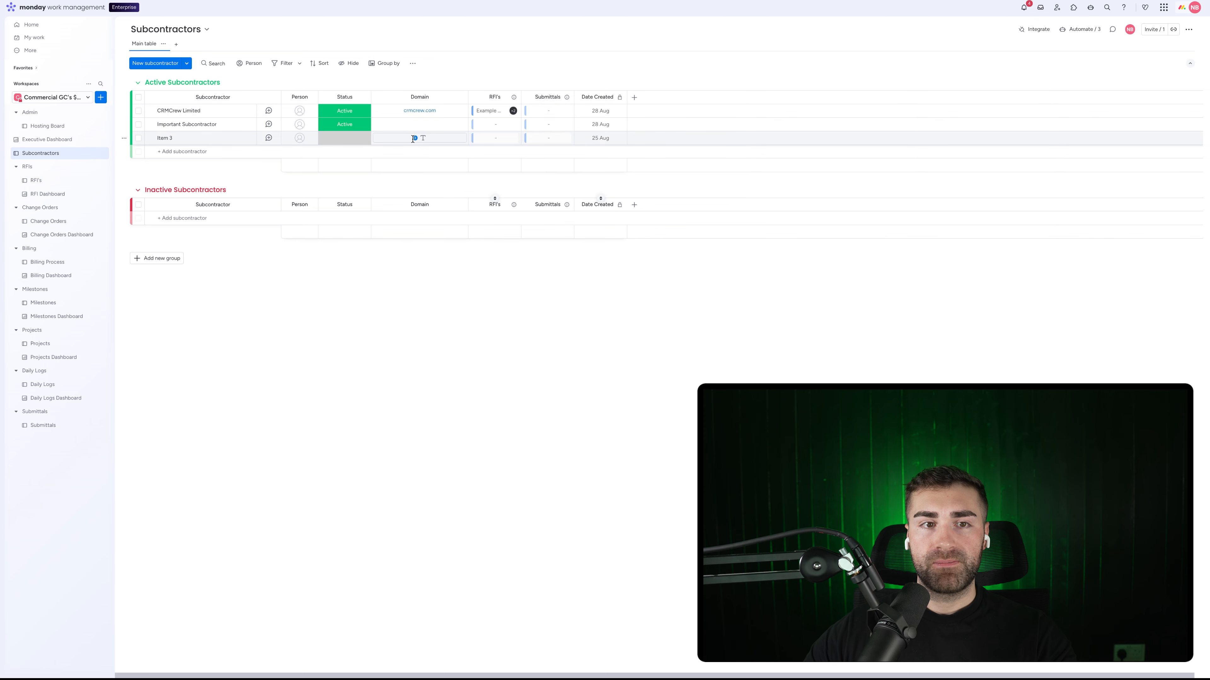
# Step: On the Submittals board, add a Text column named Domain at the end of the table
pyautogui.click(43, 424)
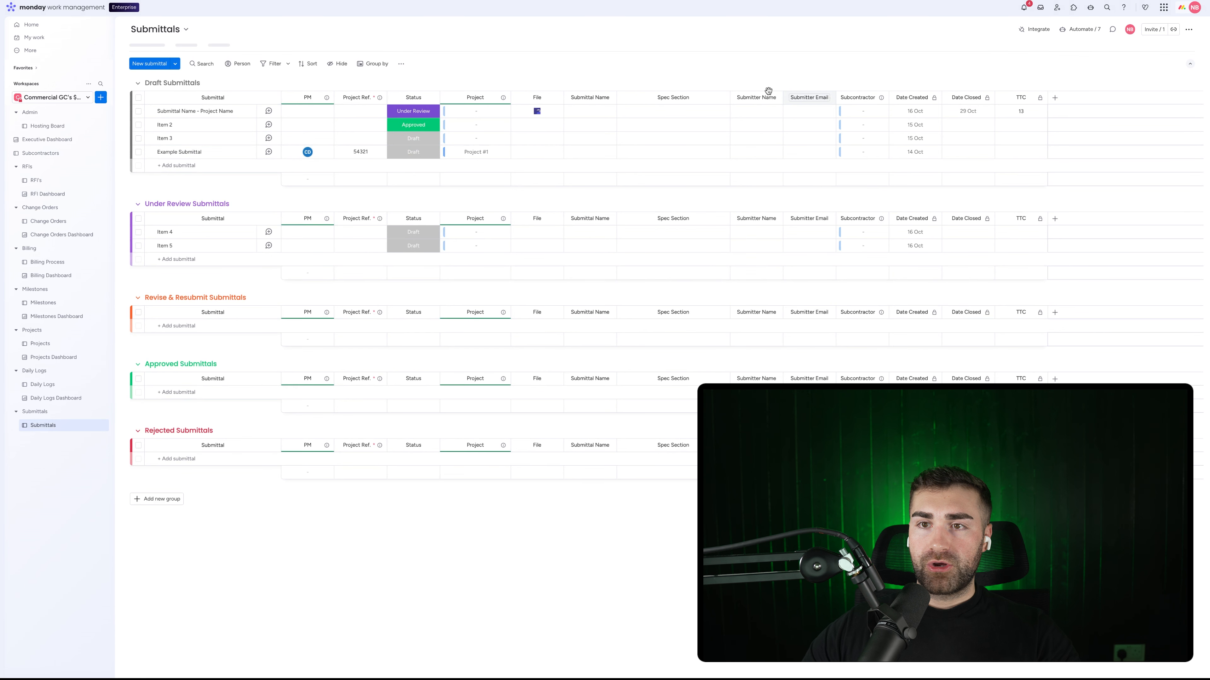
pyautogui.click(802, 114)
pyautogui.click(784, 83)
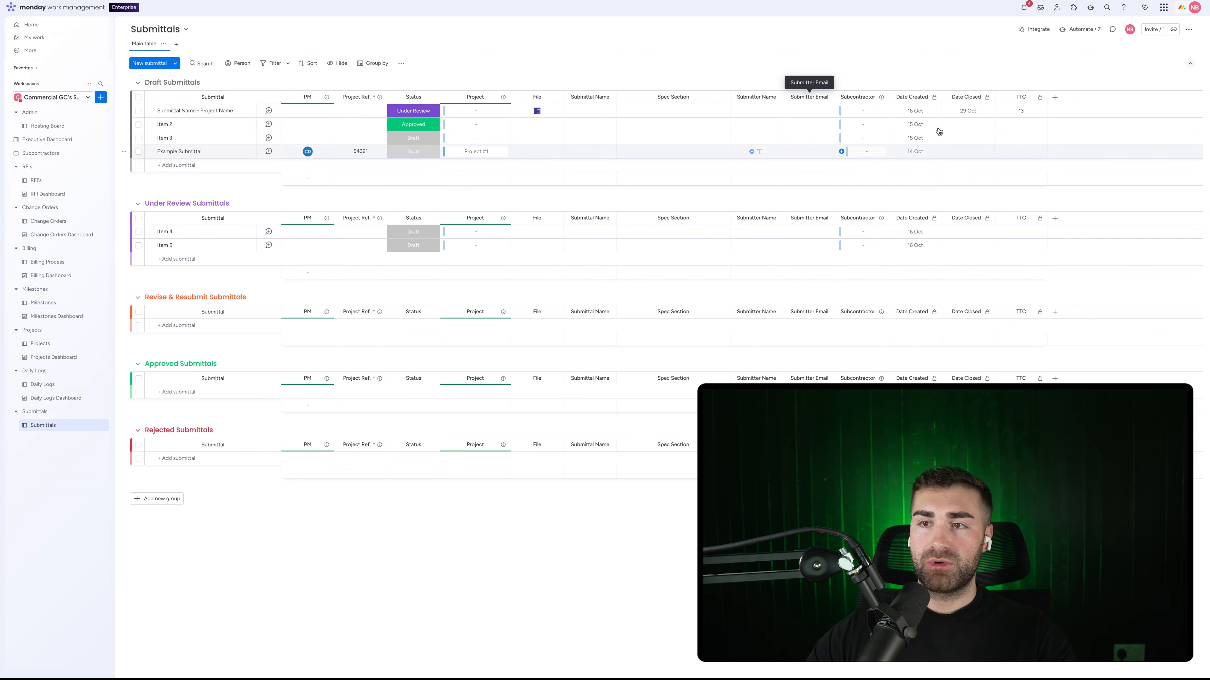
pyautogui.click(1055, 97)
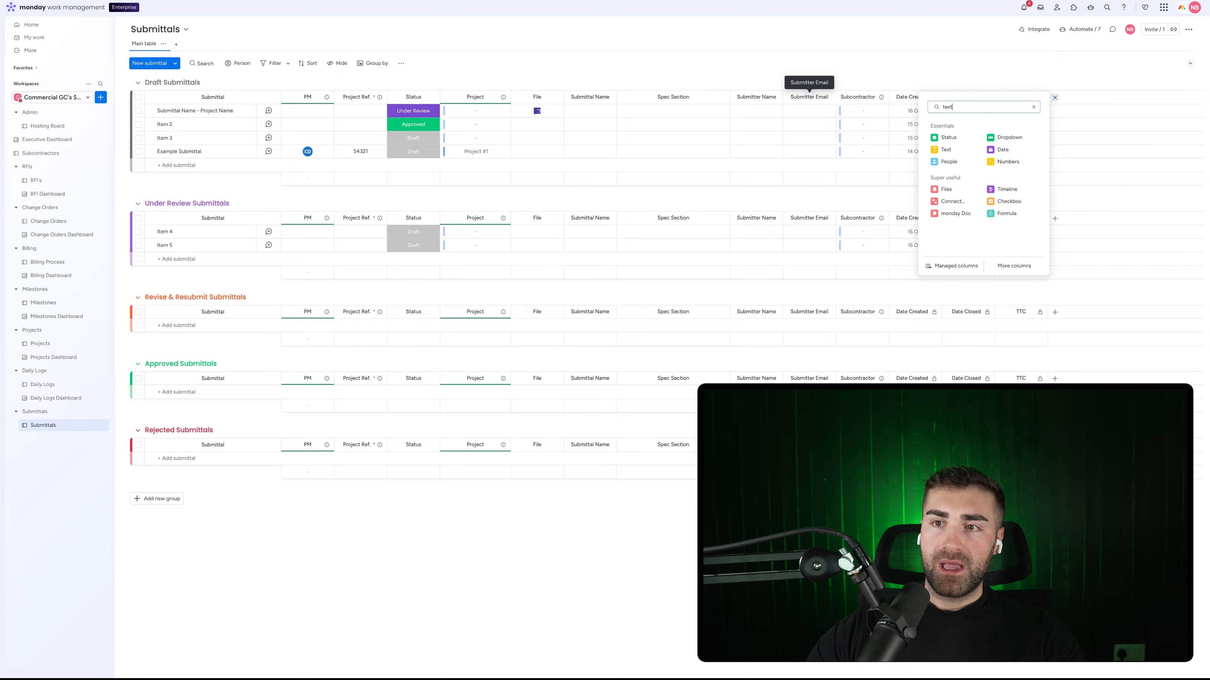
pyautogui.click(958, 142)
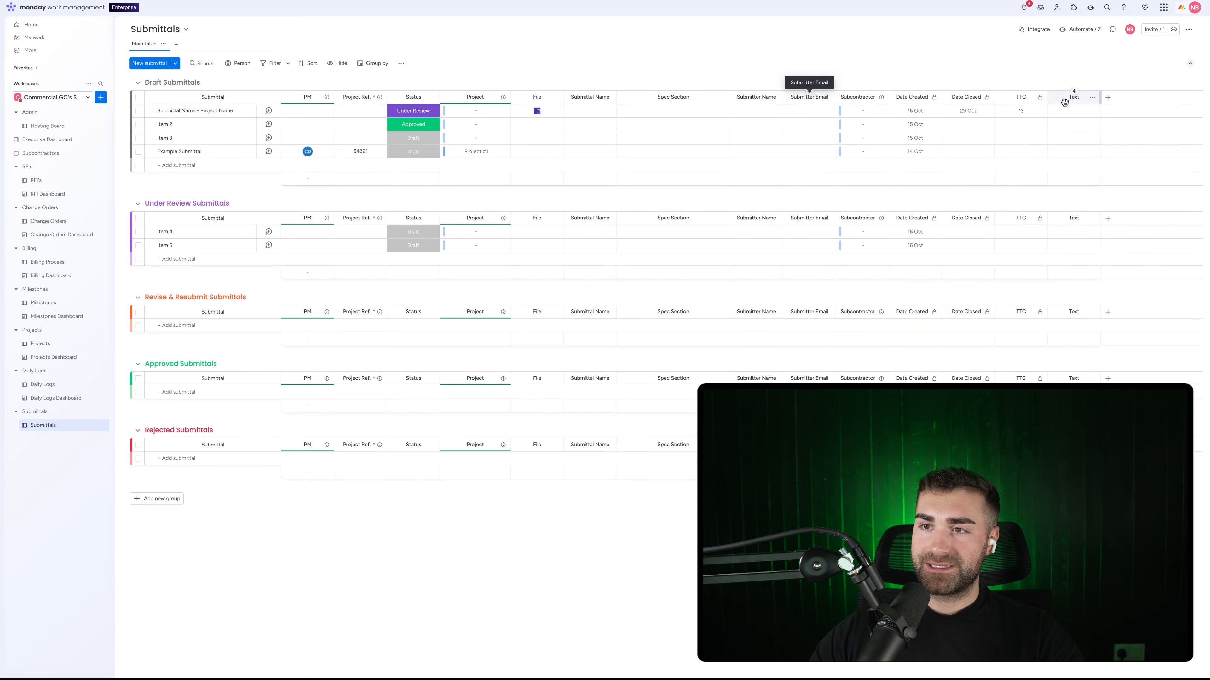
pyautogui.click(1072, 97)
pyautogui.write('Domai')
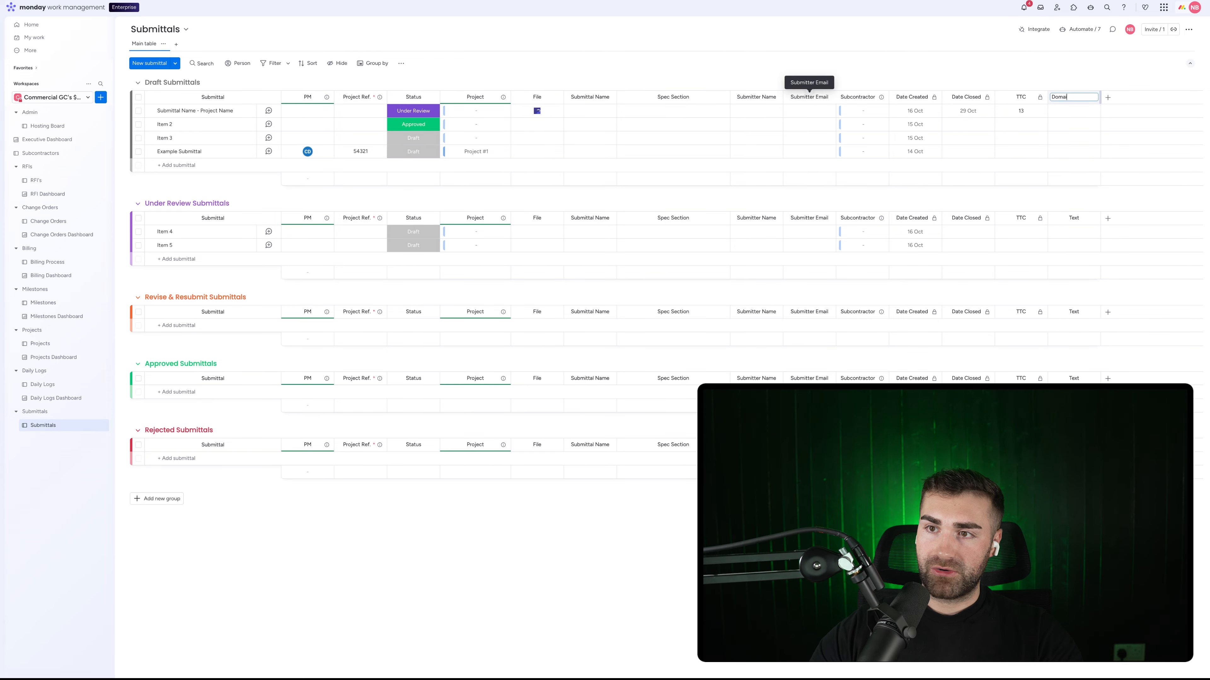
pyautogui.write('n')
pyautogui.press('Return')
# Step: Set Domain to AI-autofill by extracting the domain name from Submitter Email, and apply
pyautogui.click(1092, 100)
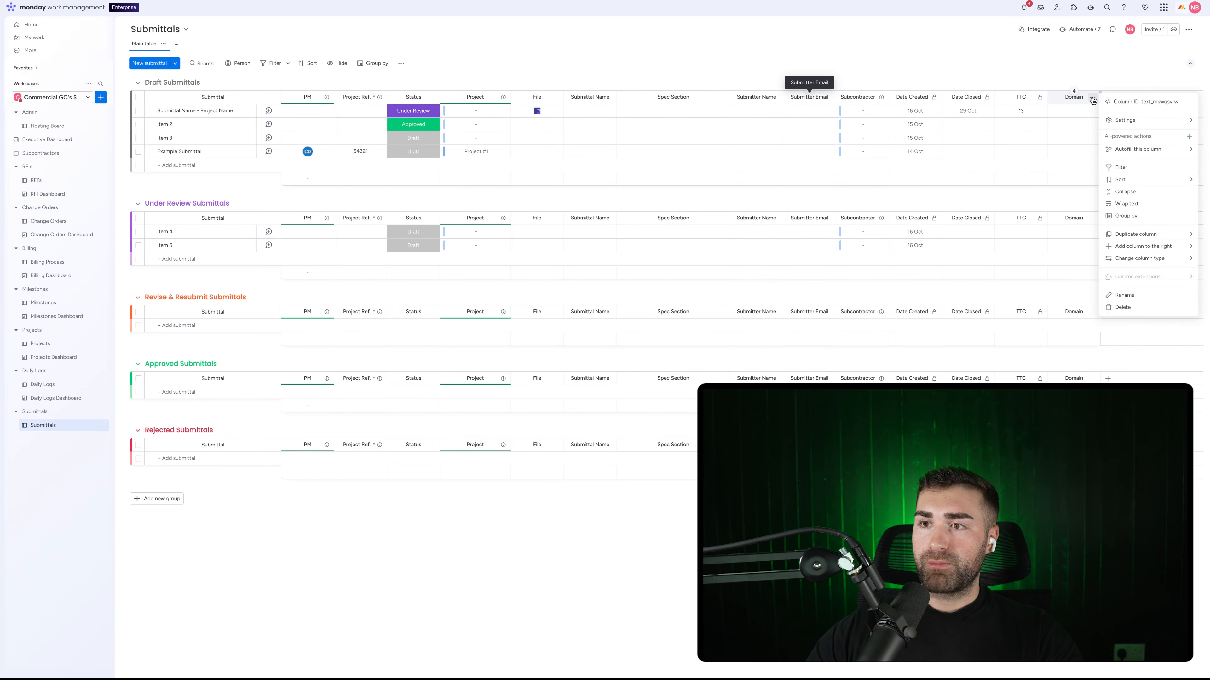
pyautogui.moveTo(1145, 149)
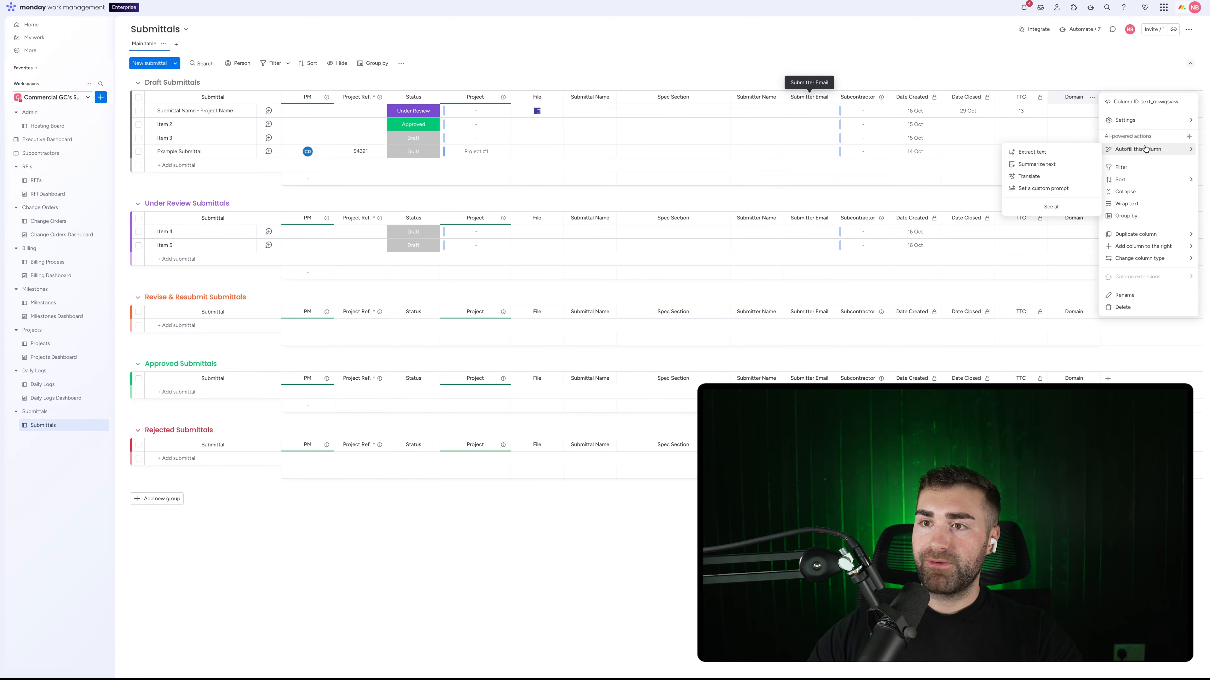
pyautogui.click(1031, 152)
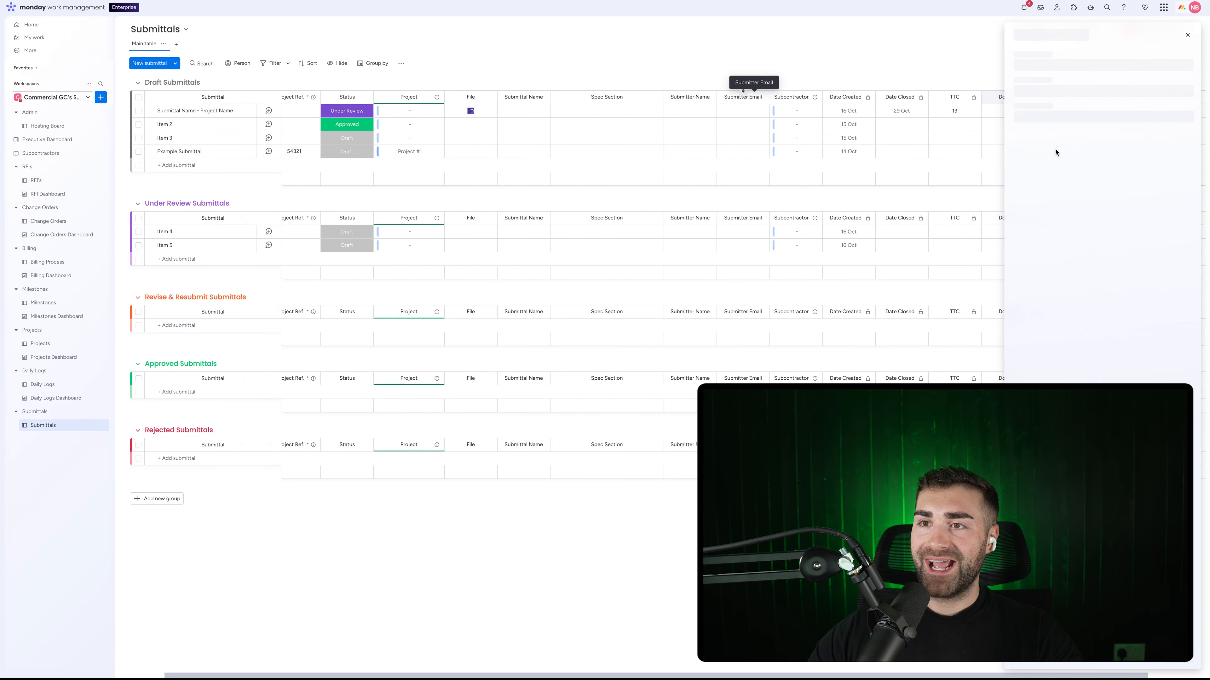
pyautogui.click(1069, 82)
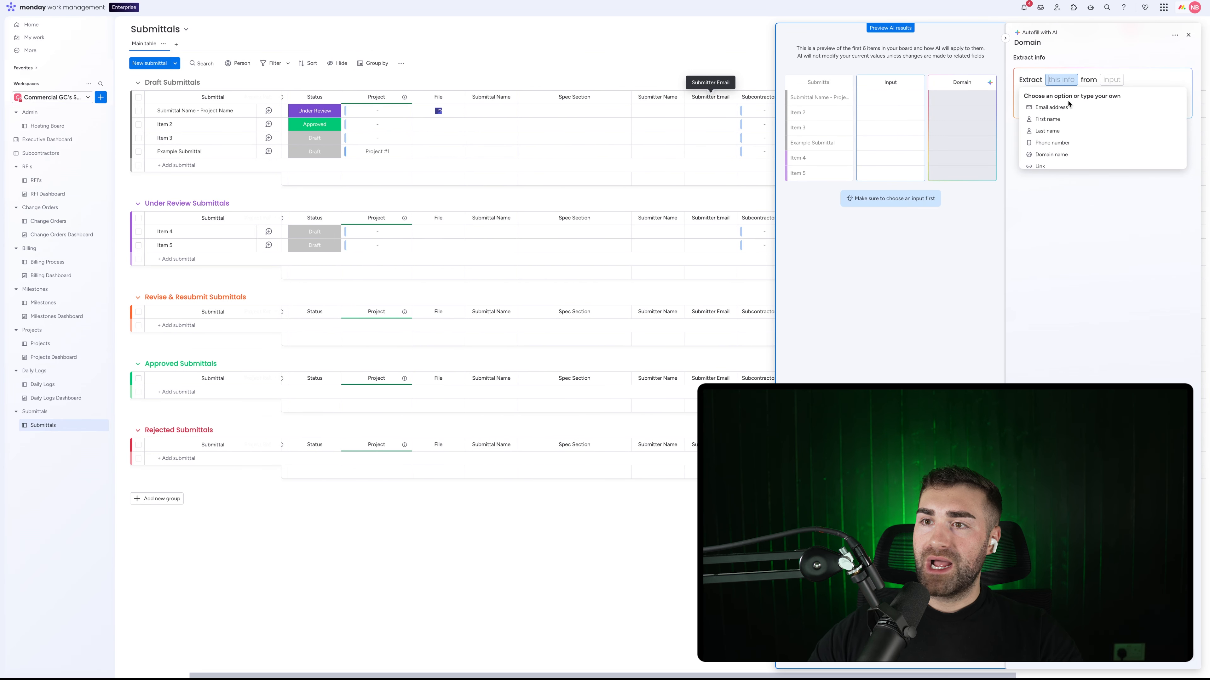
pyautogui.scroll(-2, 1061, 140)
pyautogui.click(1061, 144)
pyautogui.click(1134, 79)
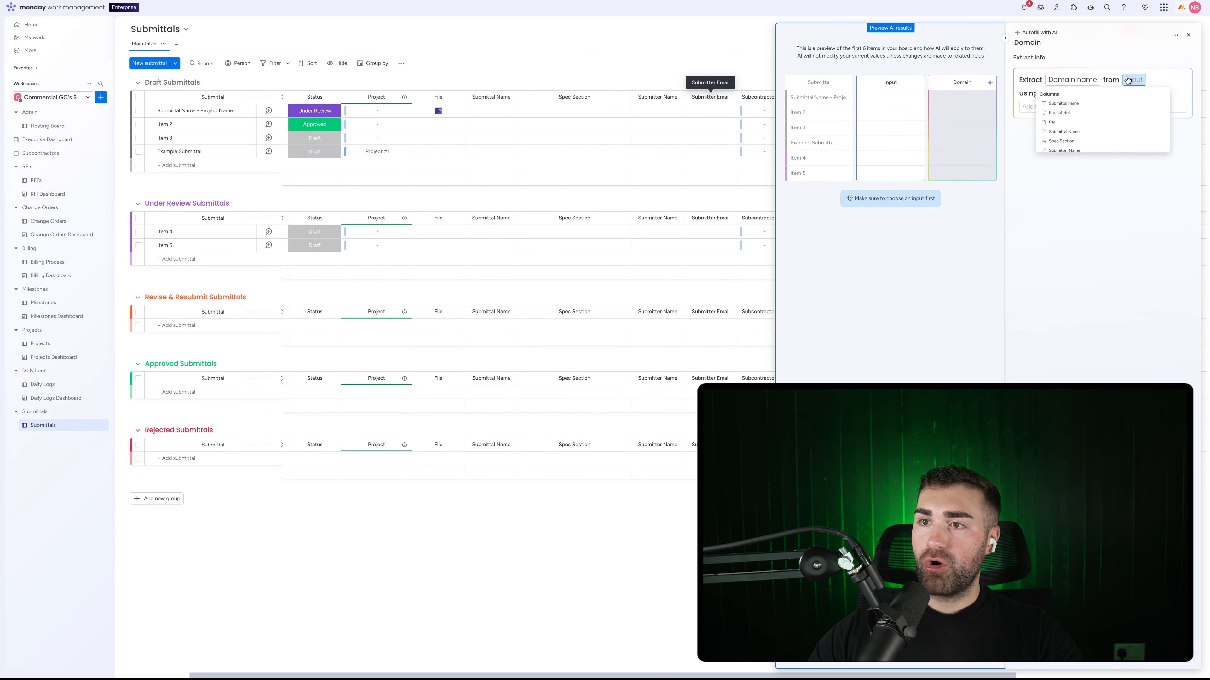
pyautogui.scroll(-3, 1072, 143)
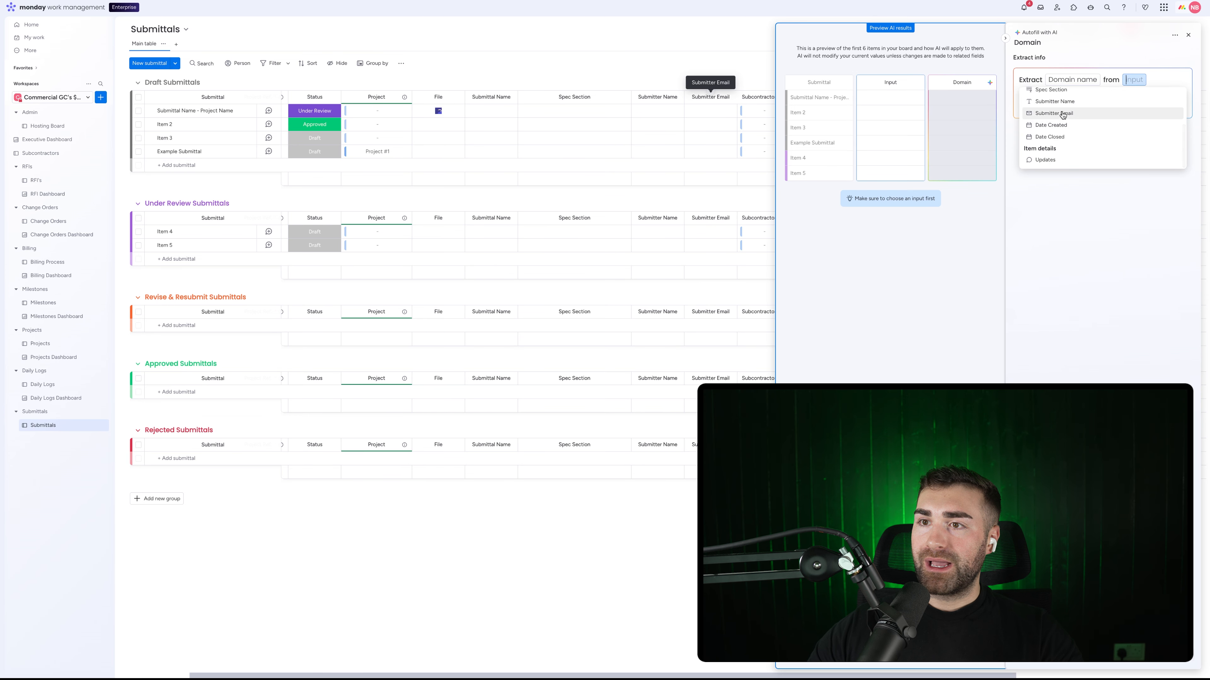
pyautogui.click(1062, 115)
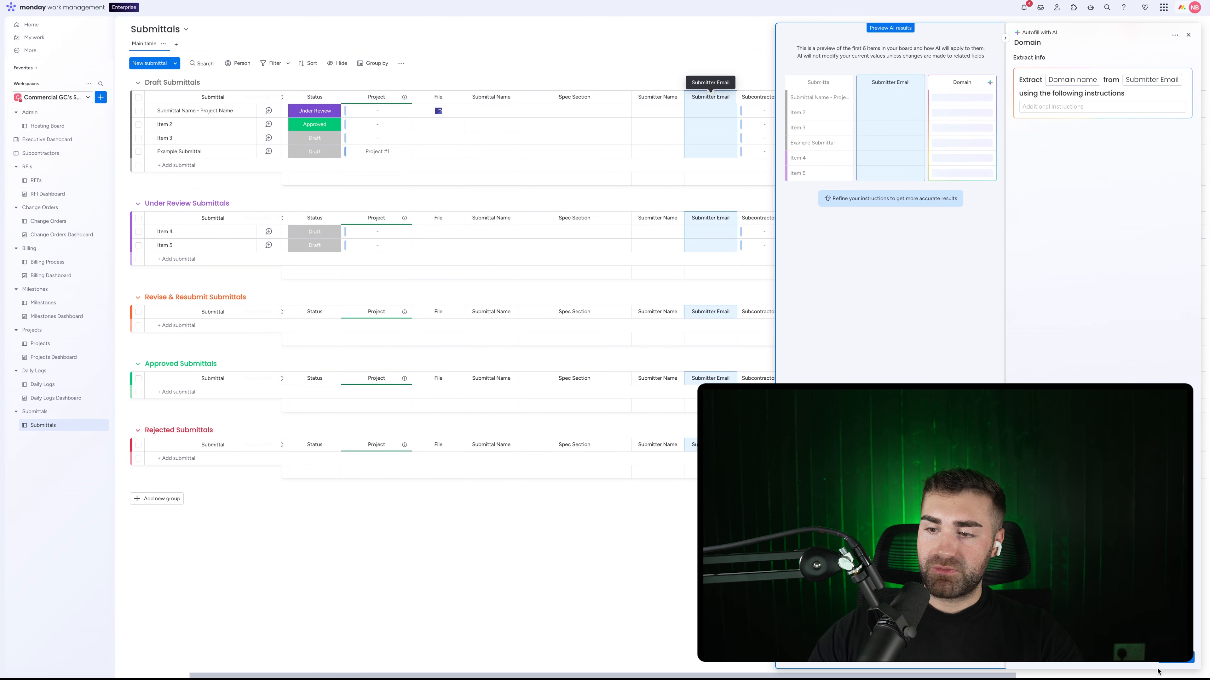
pyautogui.click(1176, 658)
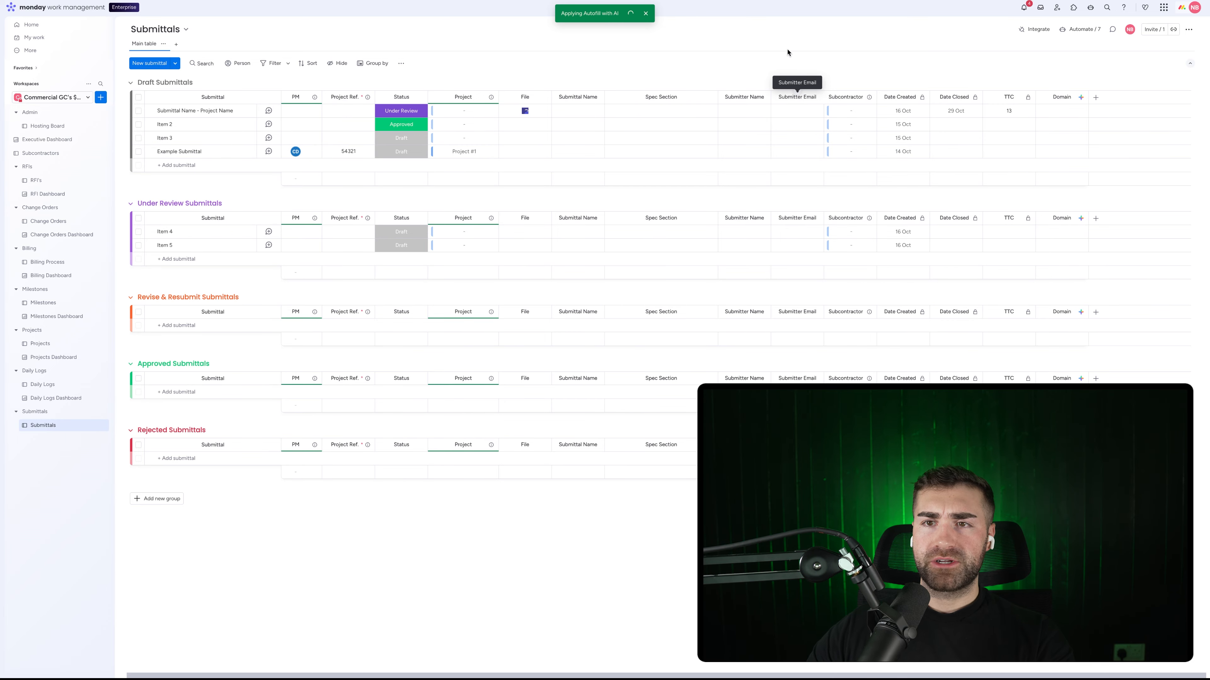
# Step: Enter a crmcrew.com submitter email for the first submittal and widen the Submitter Email column
pyautogui.click(801, 112)
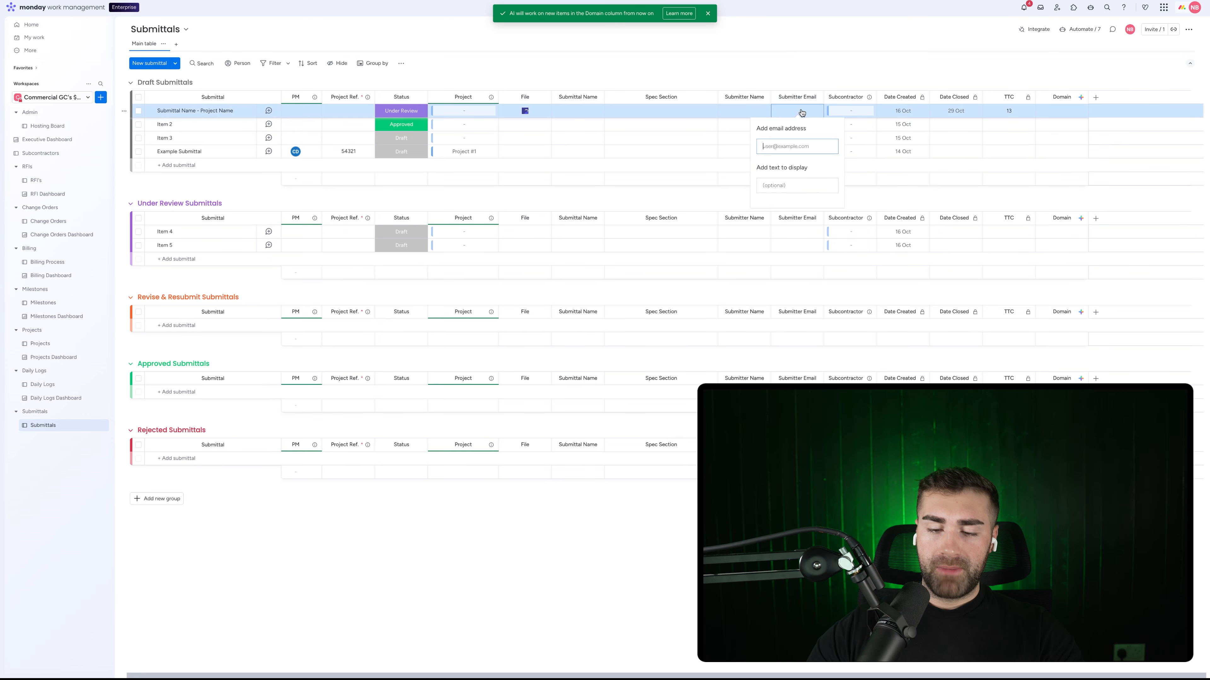
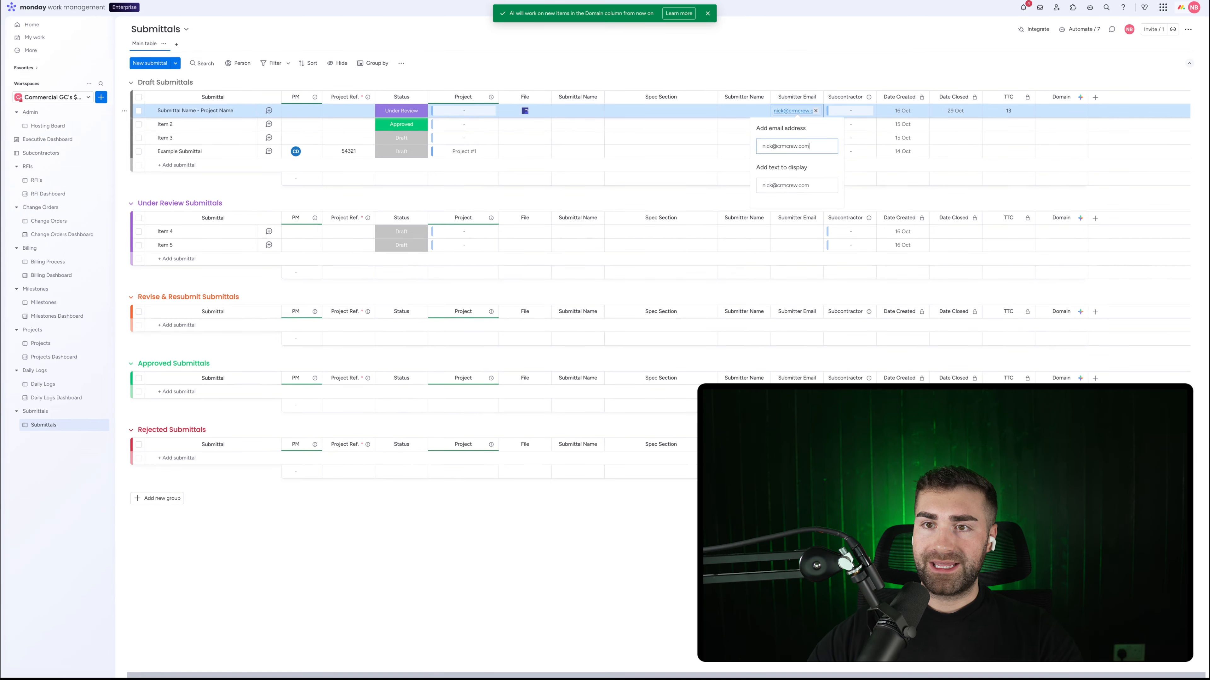
pyautogui.press('Return')
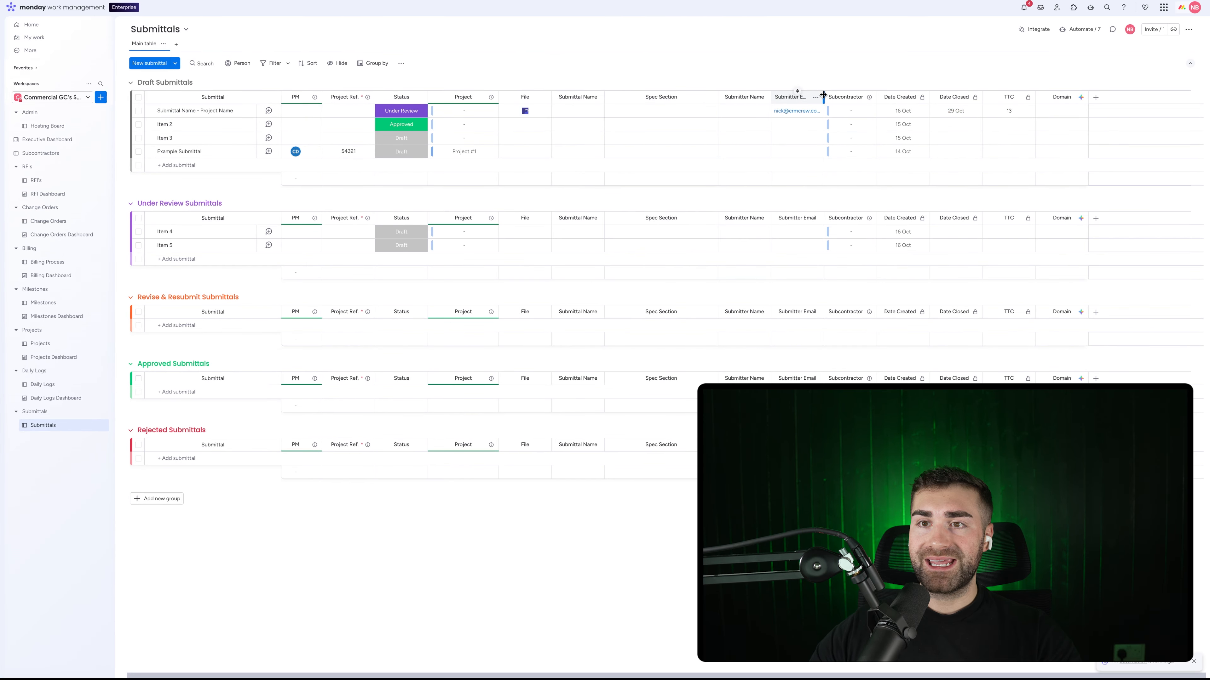
pyautogui.moveTo(822, 96); pyautogui.dragTo(845, 97)
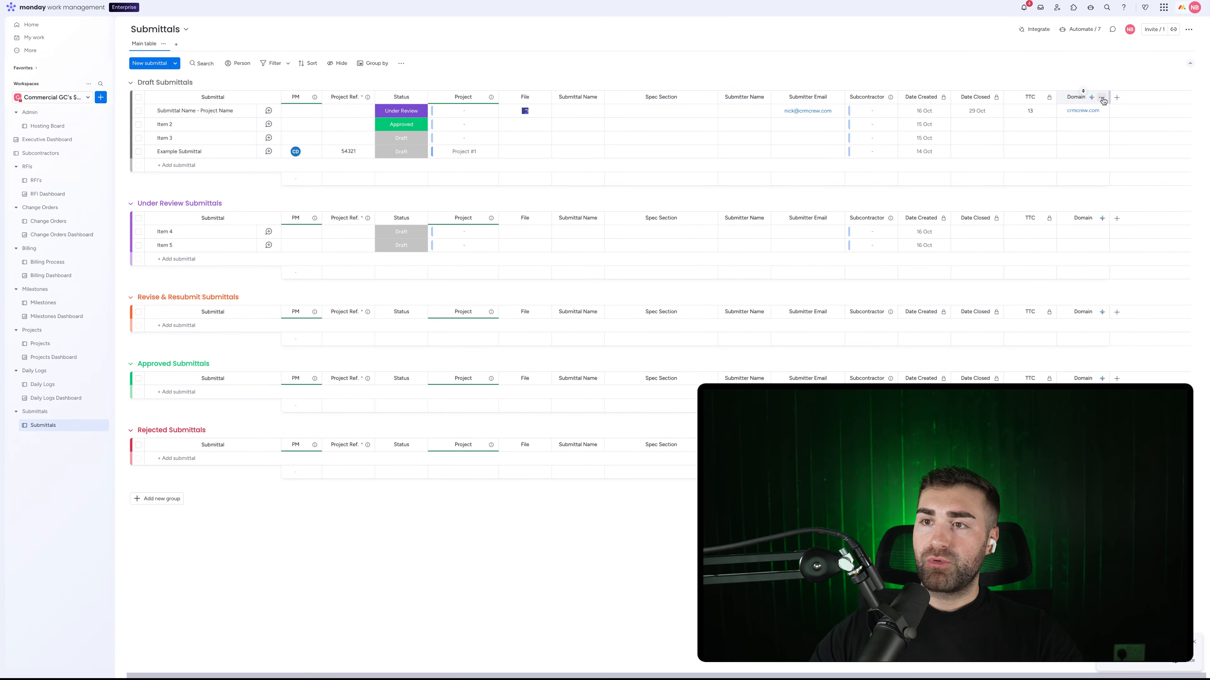
# Step: Restrict editing of the Domain column from its settings
pyautogui.click(1103, 97)
pyautogui.moveTo(1123, 120)
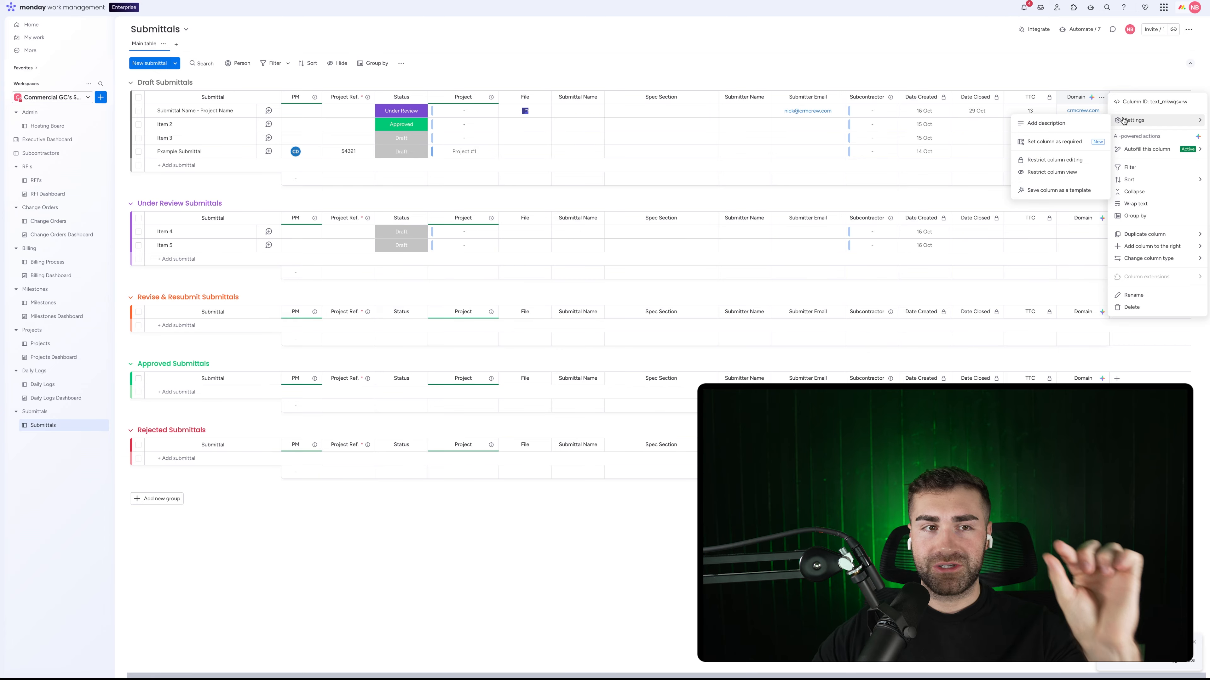
pyautogui.click(1054, 159)
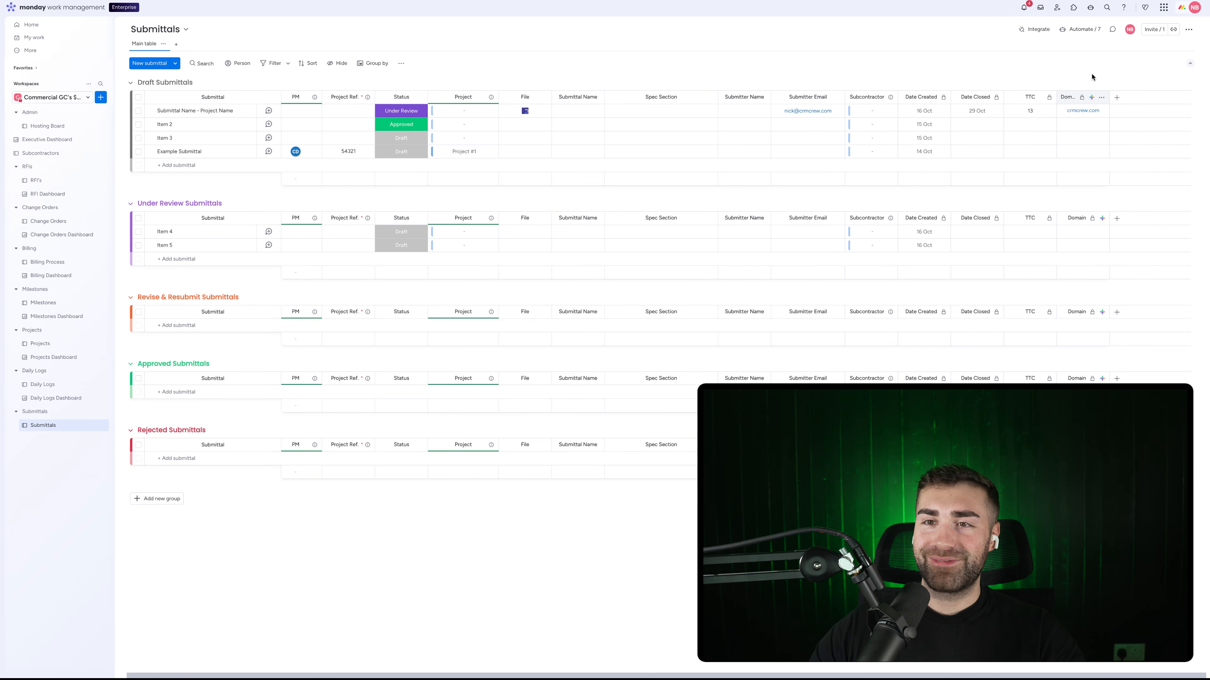
# Step: Start a connect-items automation that uses the Subcontractors board, matched on its Domain column
pyautogui.click(1073, 33)
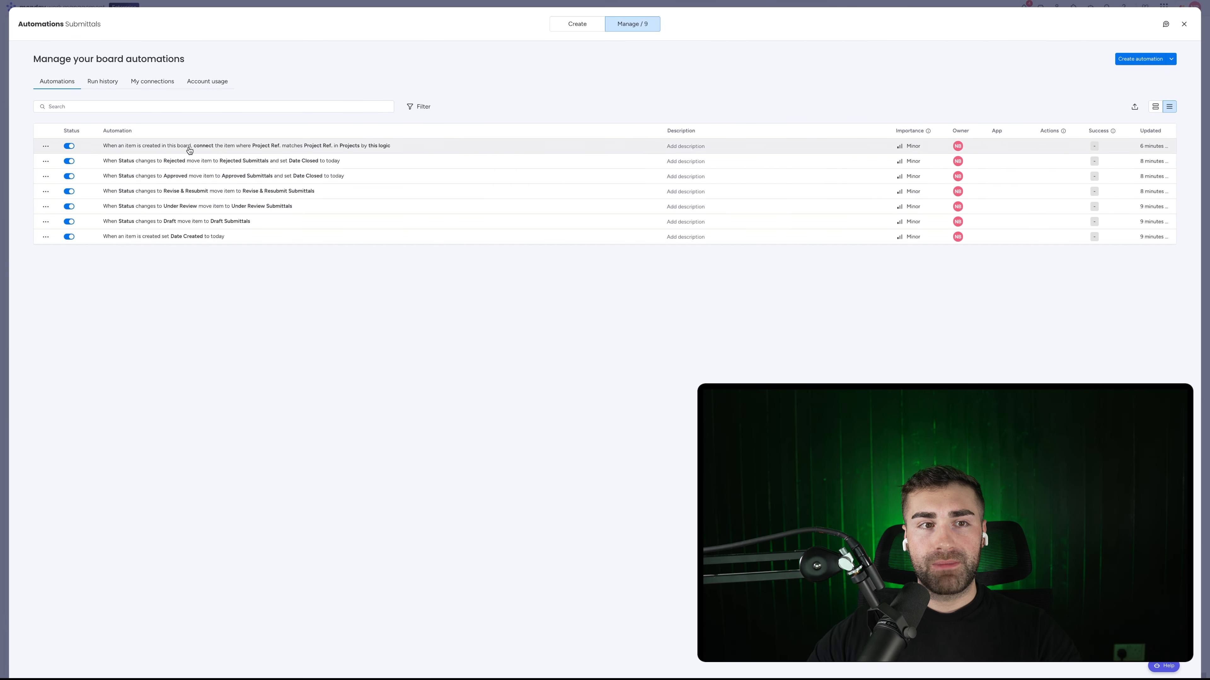
pyautogui.click(45, 146)
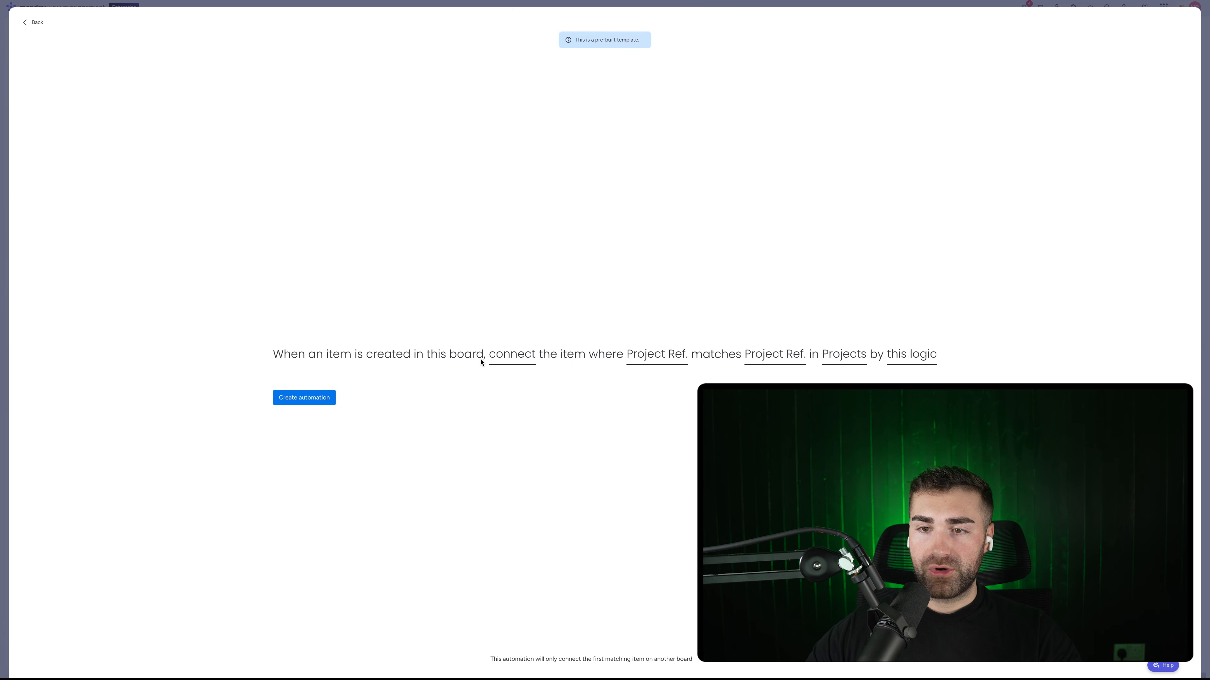
pyautogui.click(853, 357)
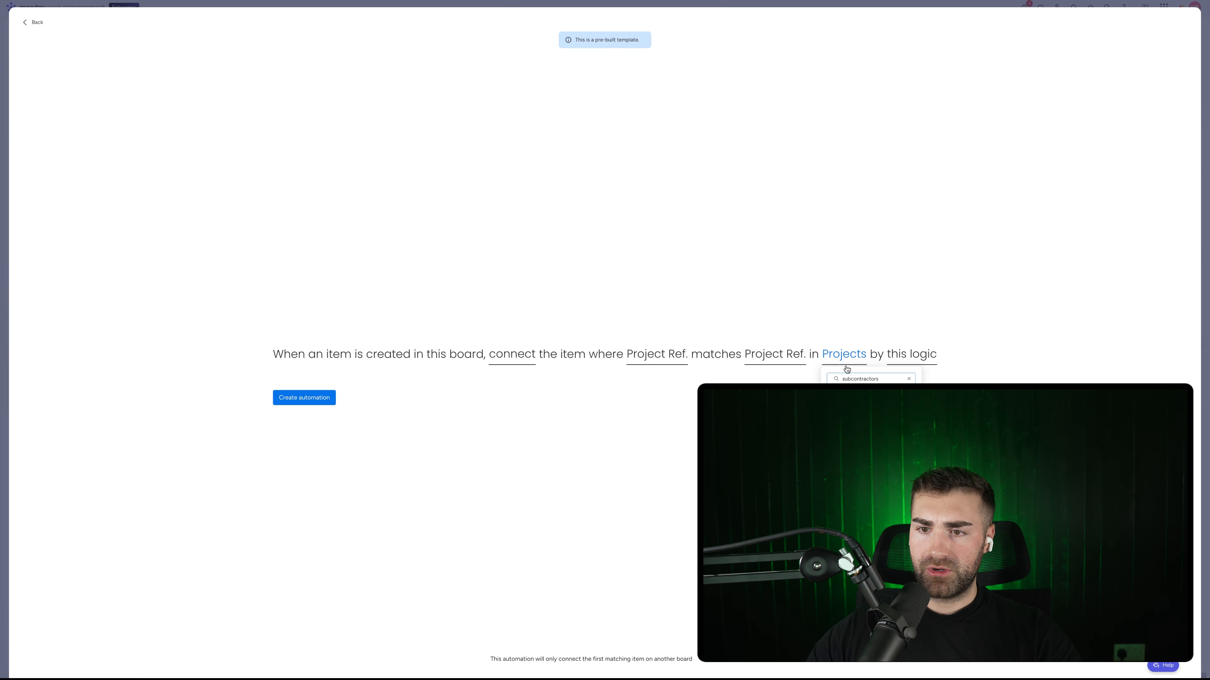
pyautogui.press('Return')
pyautogui.click(775, 360)
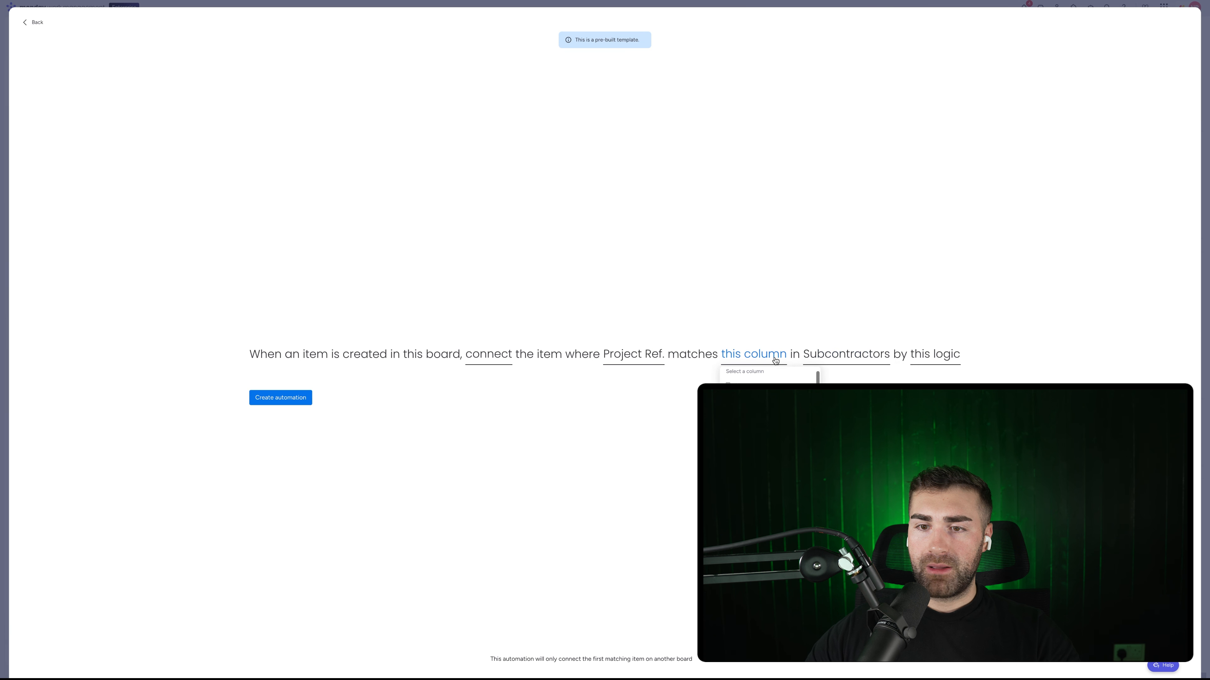
pyautogui.click(749, 401)
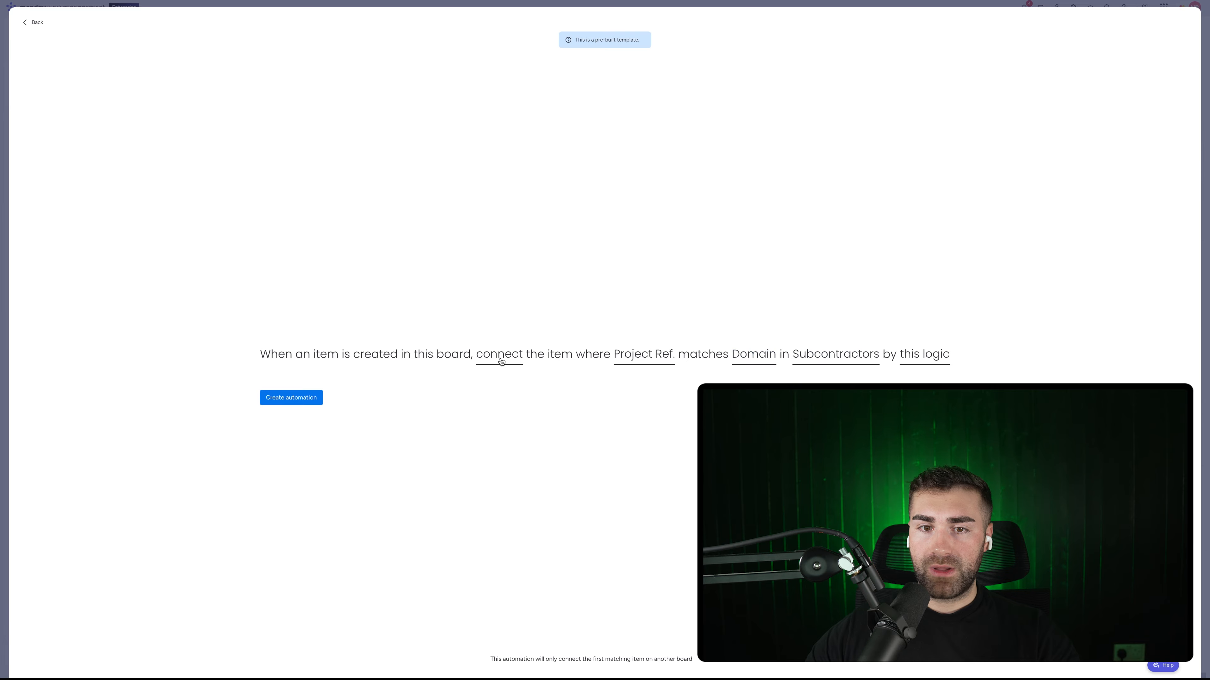
# Step: Match on this board's Domain column and review the connect action options without saving
pyautogui.click(517, 363)
pyautogui.click(515, 388)
pyautogui.click(654, 358)
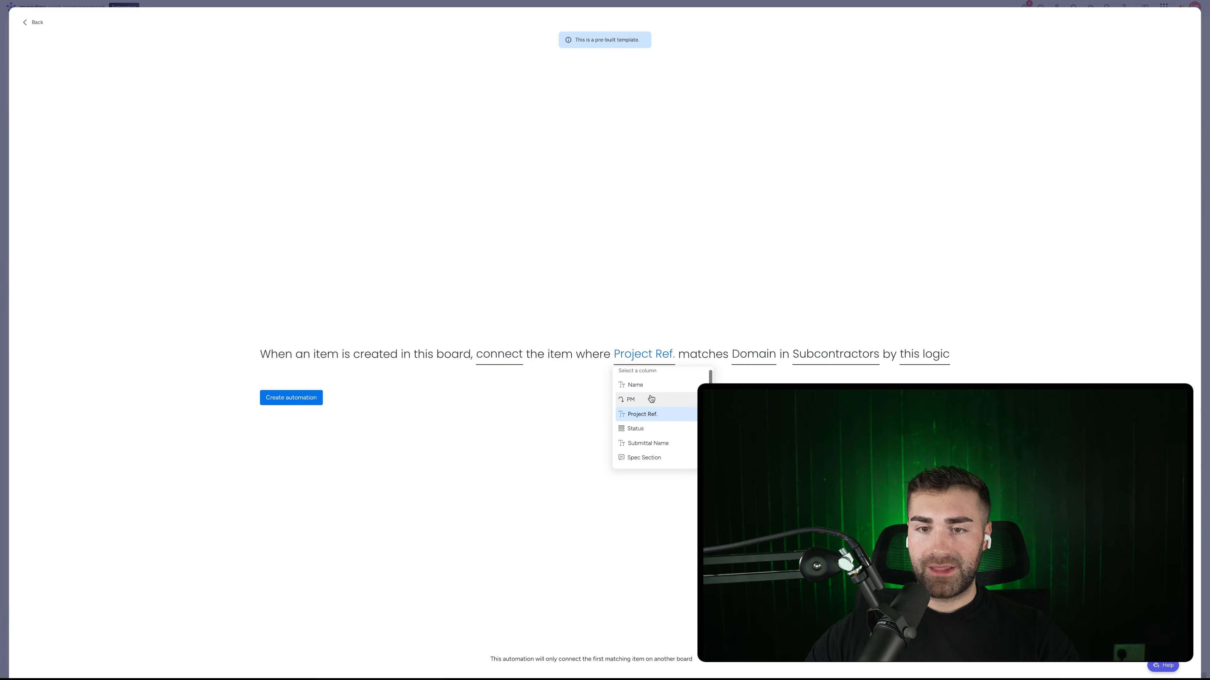
pyautogui.scroll(-3, 636, 424)
pyautogui.click(638, 444)
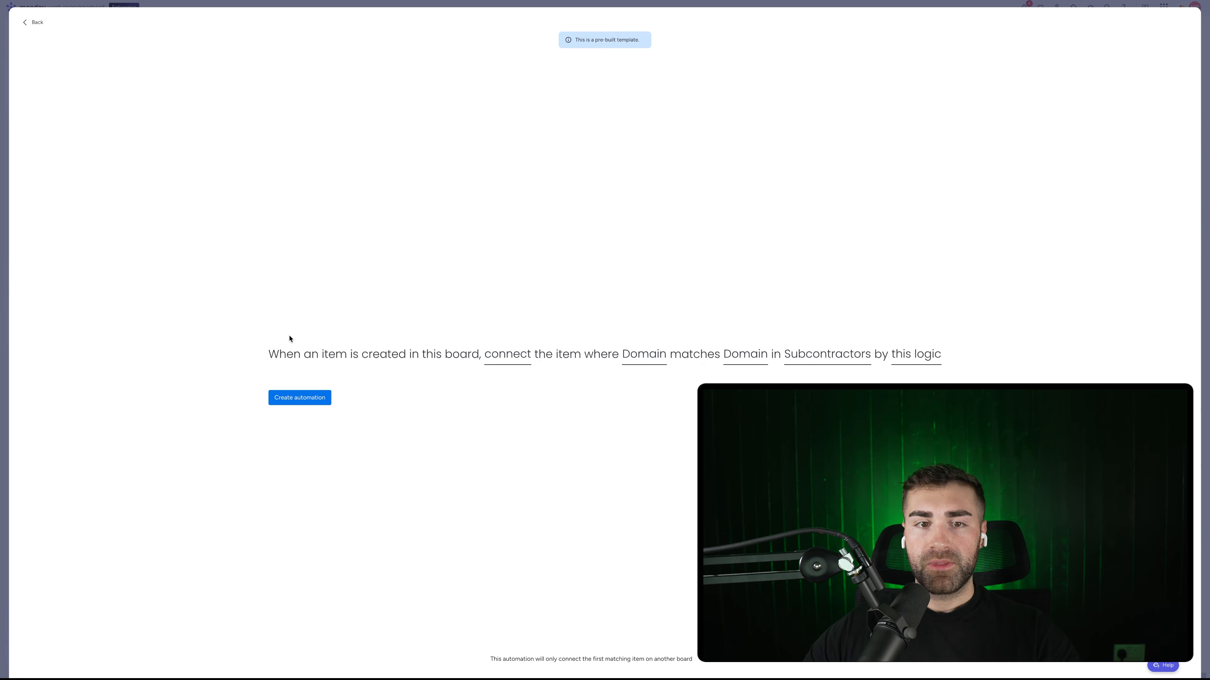
pyautogui.click(518, 360)
pyautogui.click(521, 352)
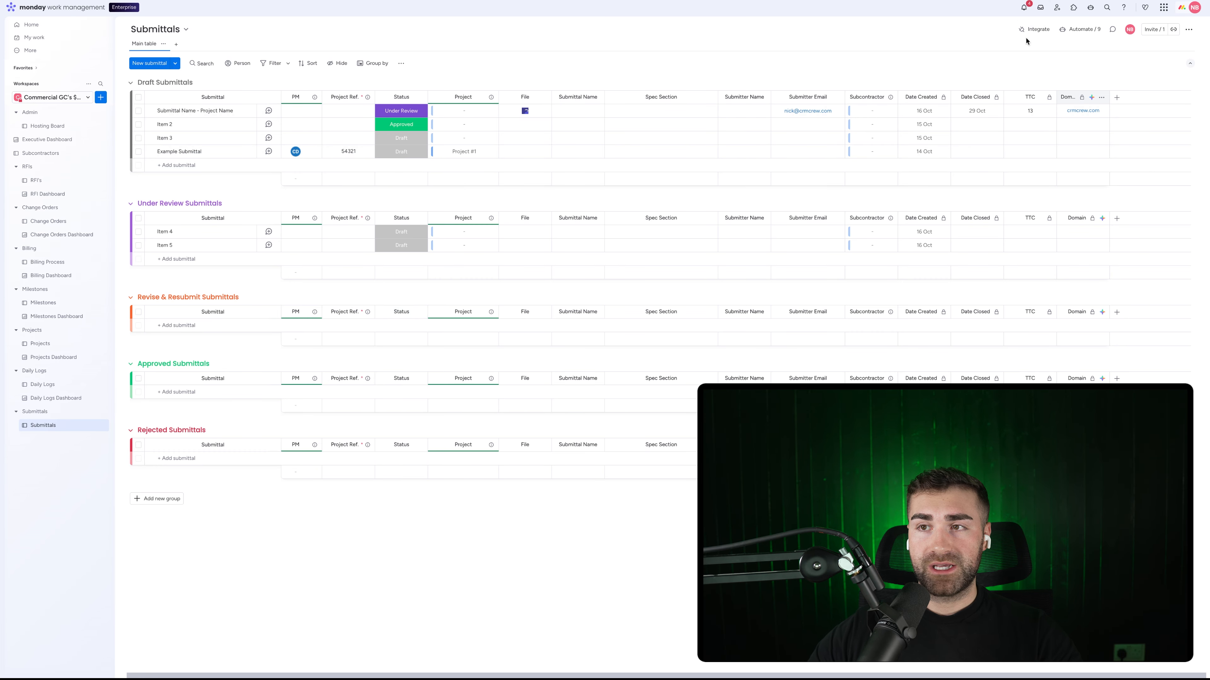
# Step: Return to the Submittals automations list and inspect the second automation's options menu
pyautogui.click(1077, 31)
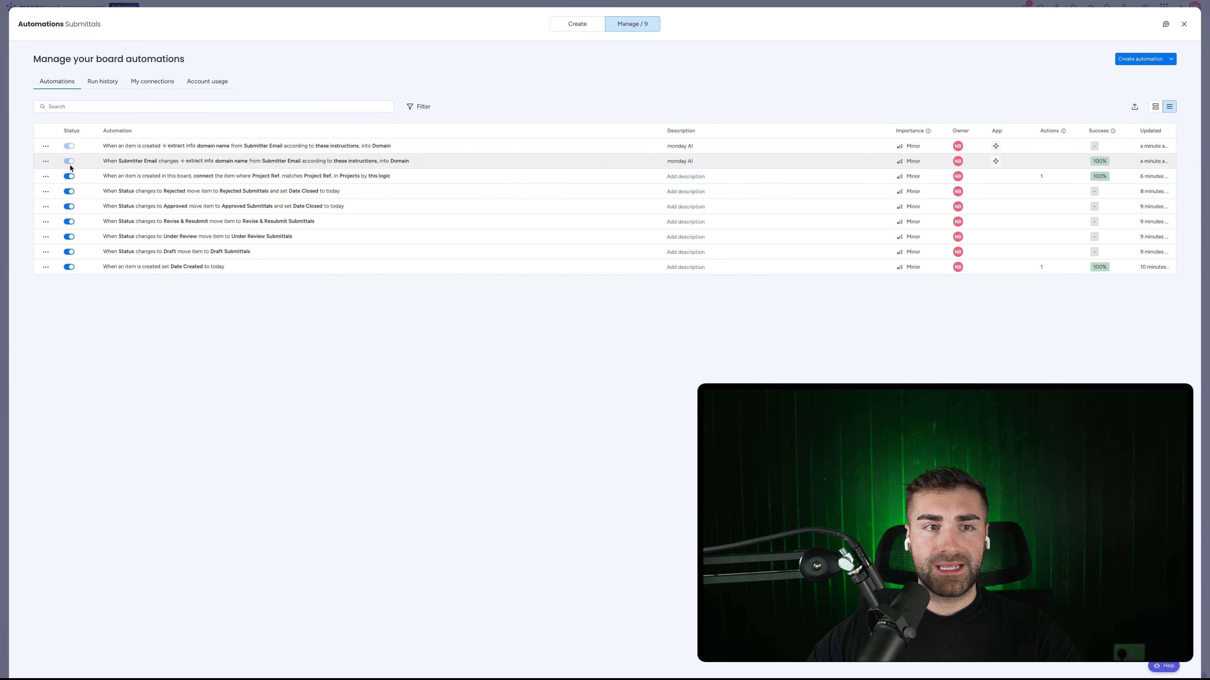
pyautogui.click(46, 162)
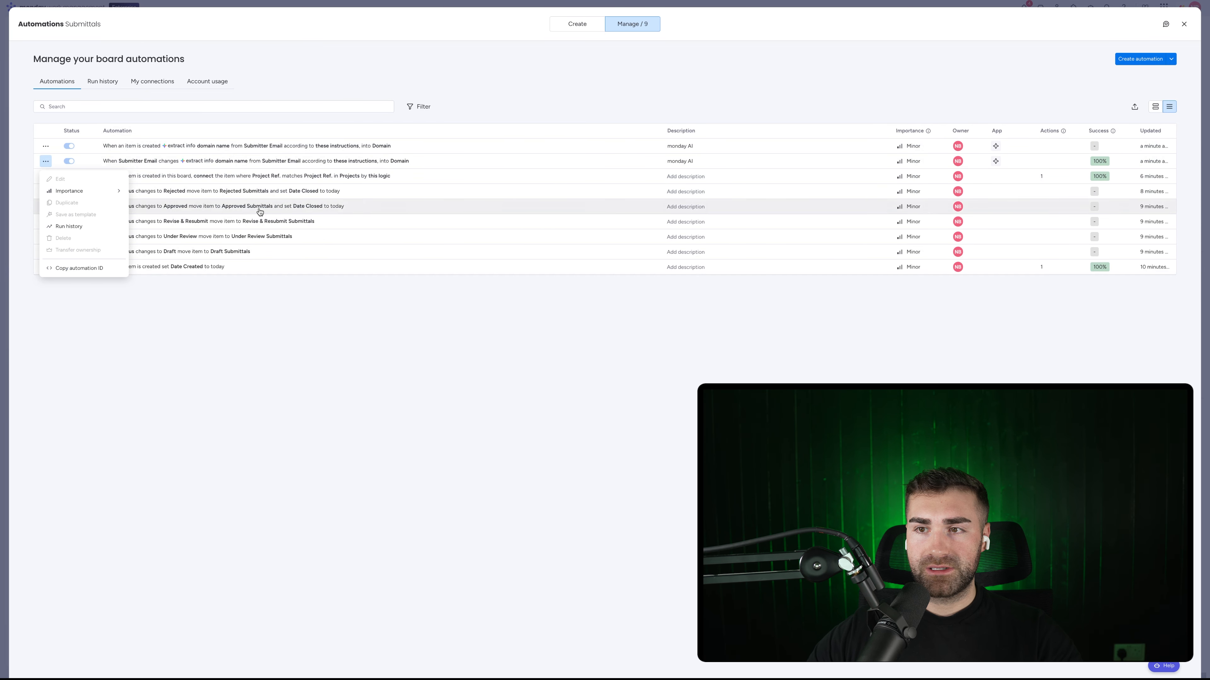
pyautogui.click(526, 235)
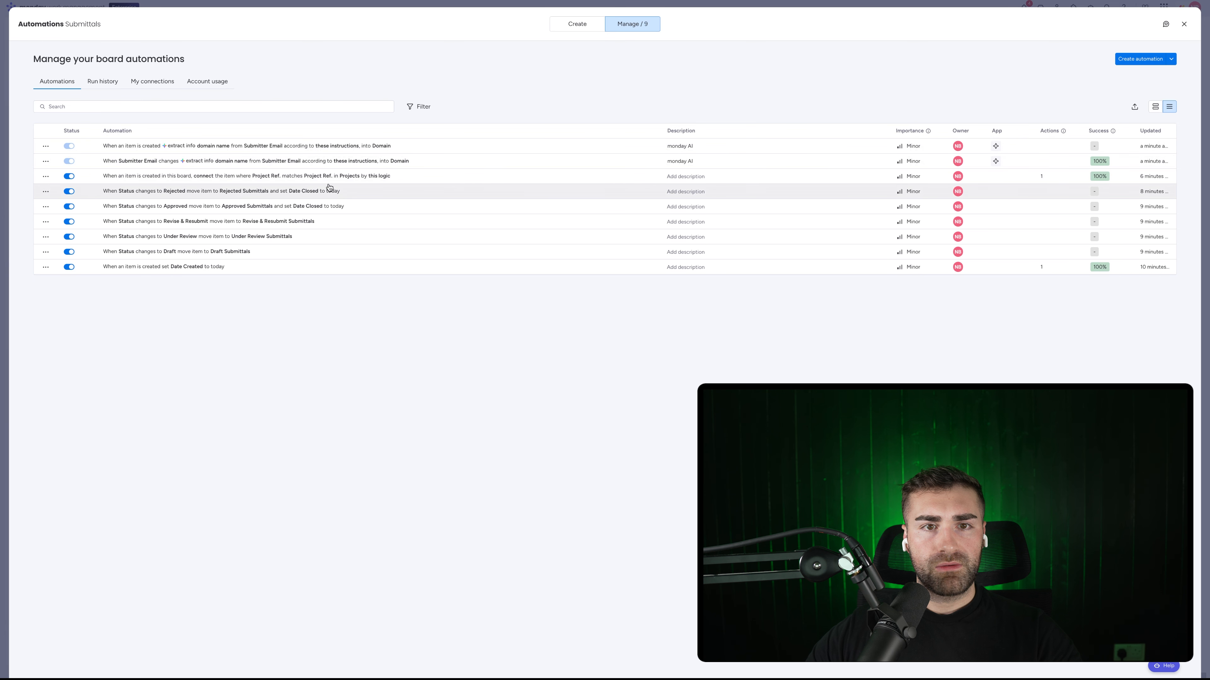
# Step: Use the 'when column changes connect this' template, triggered when Domain changes
pyautogui.click(577, 24)
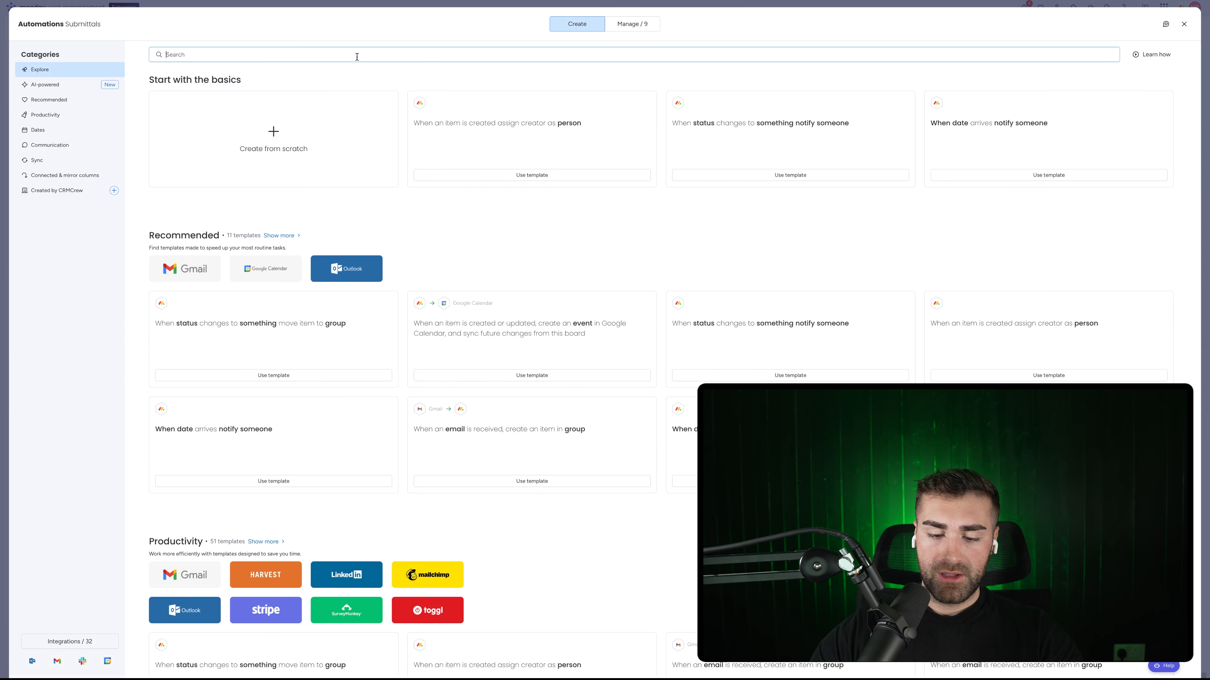
pyautogui.write('whenc')
pyautogui.press('BackSpace')
pyautogui.press('BackSpace')
pyautogui.press('BackSpace')
pyautogui.press('BackSpace')
pyautogui.press('BackSpace')
pyautogui.press('BackSpace')
pyautogui.press('BackSpace')
pyautogui.write('hen c')
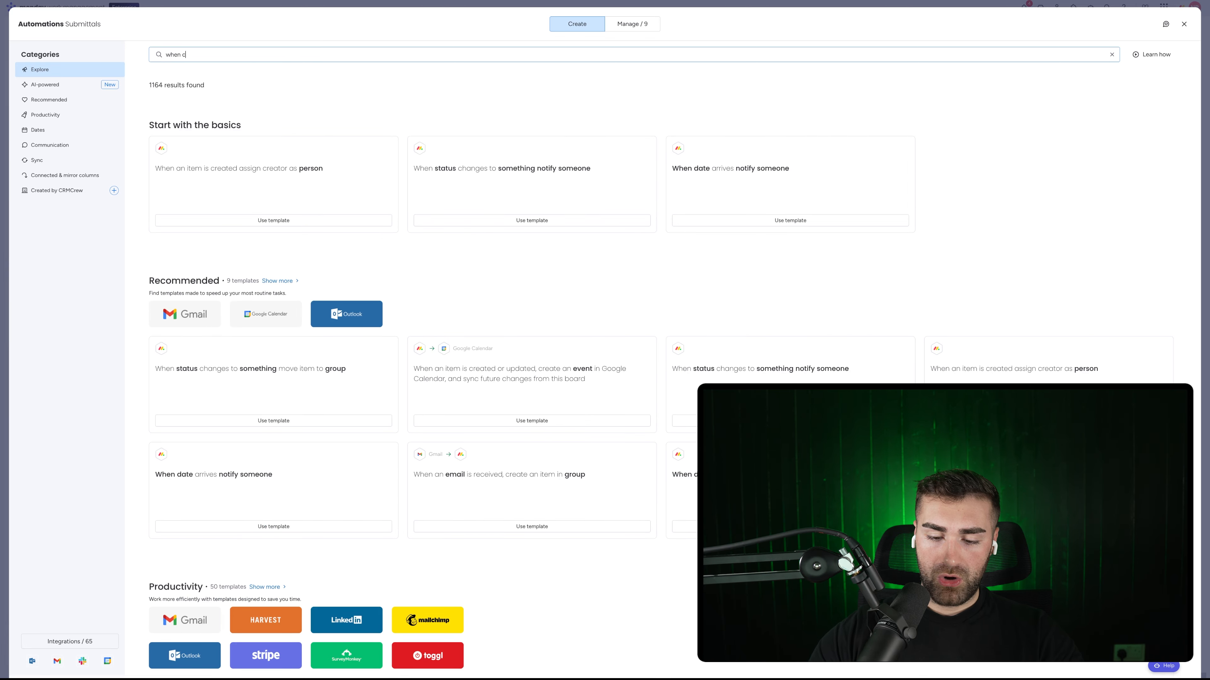
pyautogui.write('olumn changes ')
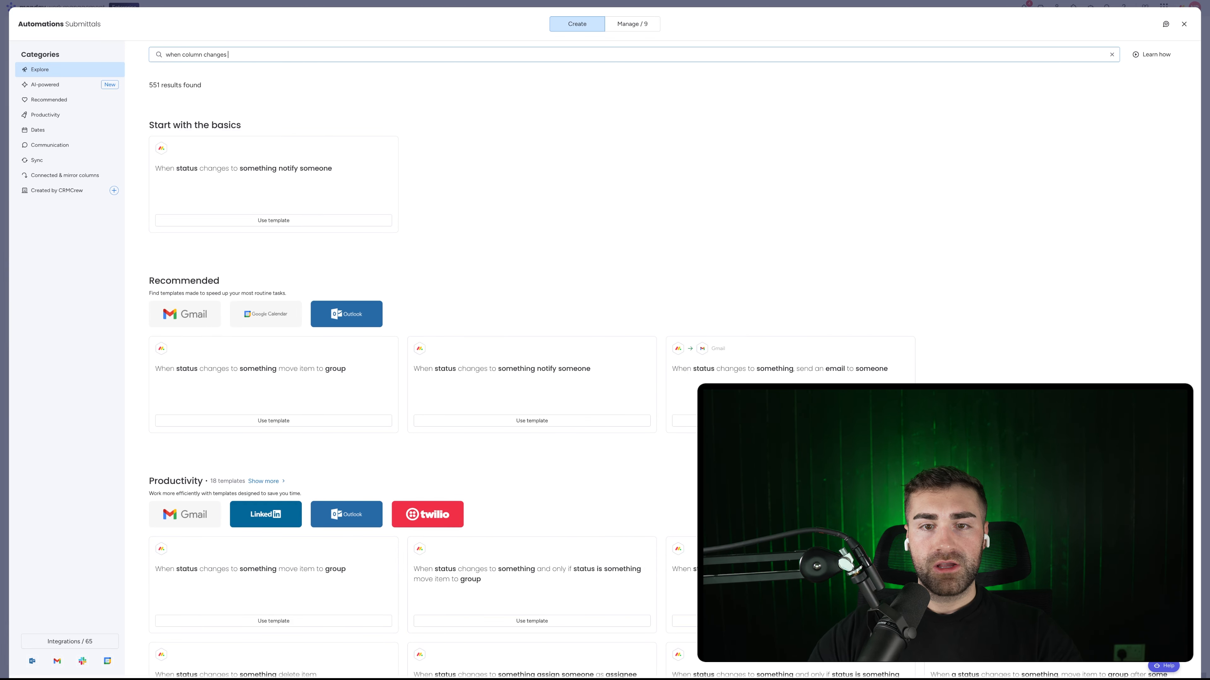
pyautogui.write('connect this')
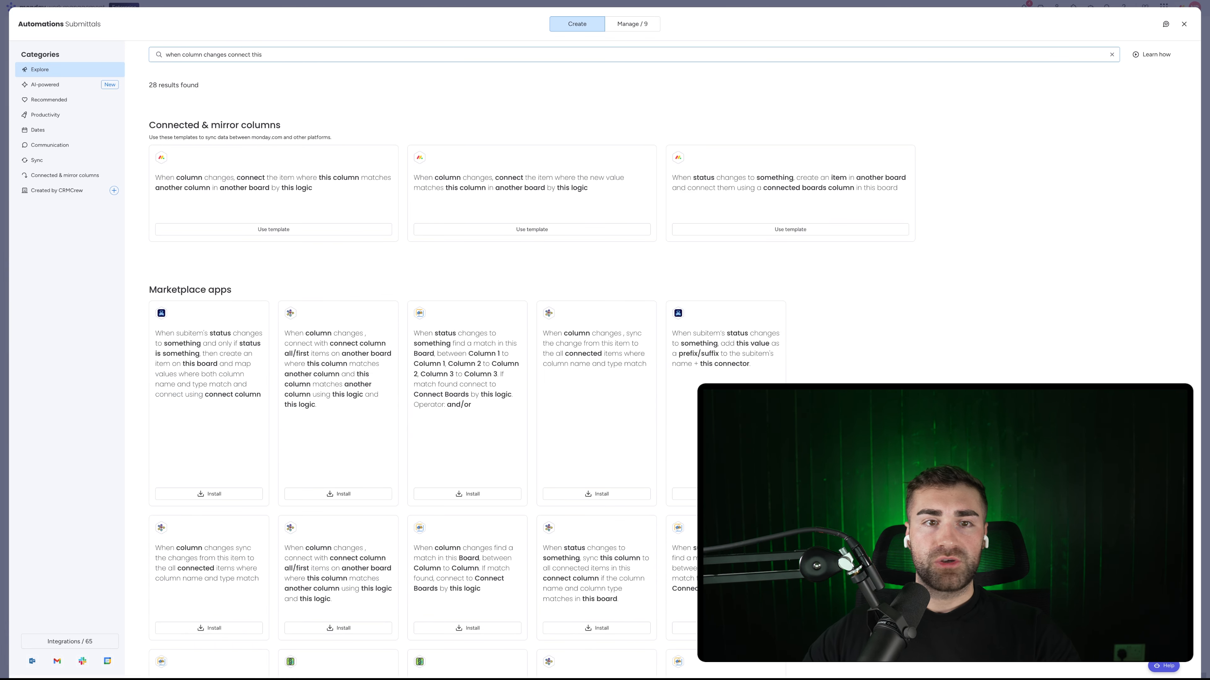
pyautogui.click(302, 187)
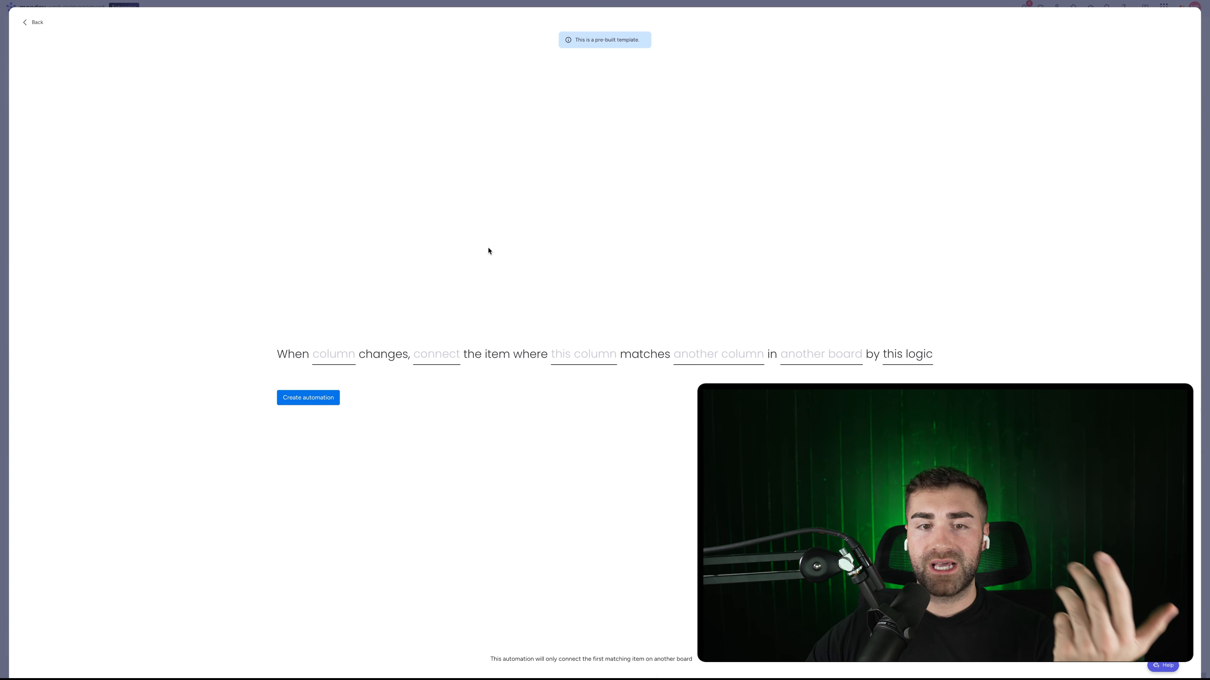
pyautogui.click(333, 355)
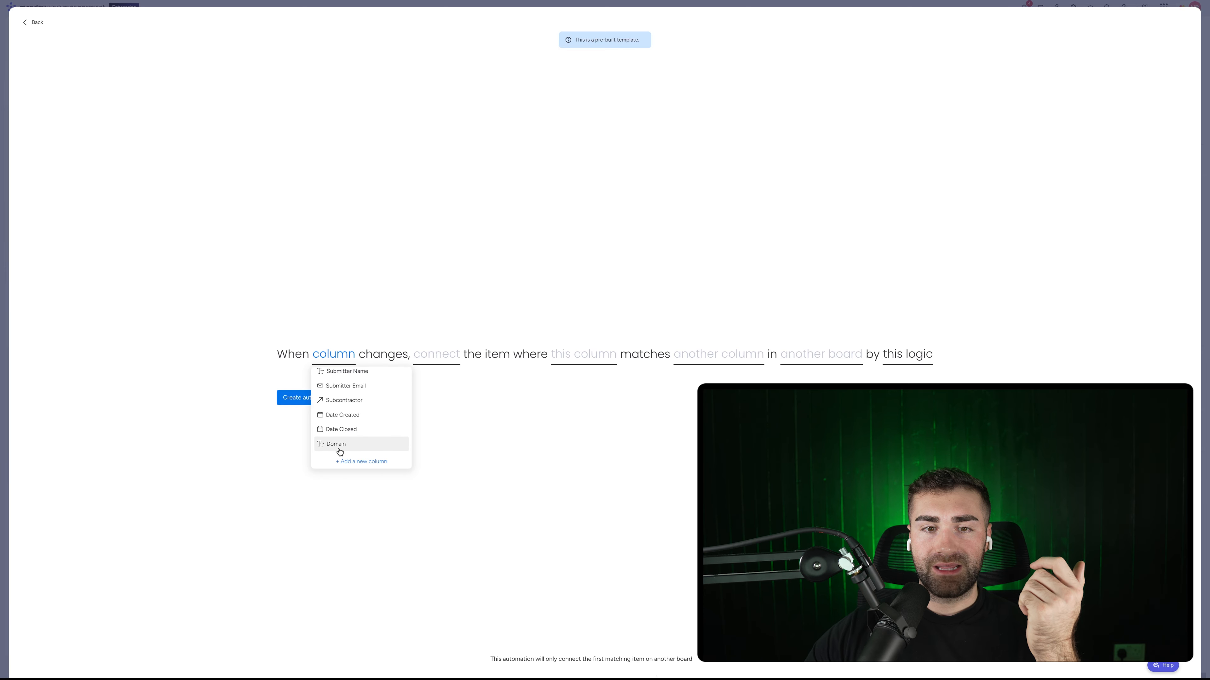
pyautogui.click(338, 444)
# Step: Connect the Subcontractors item whose Domain matches this item's Domain, and create the automation
pyautogui.click(448, 355)
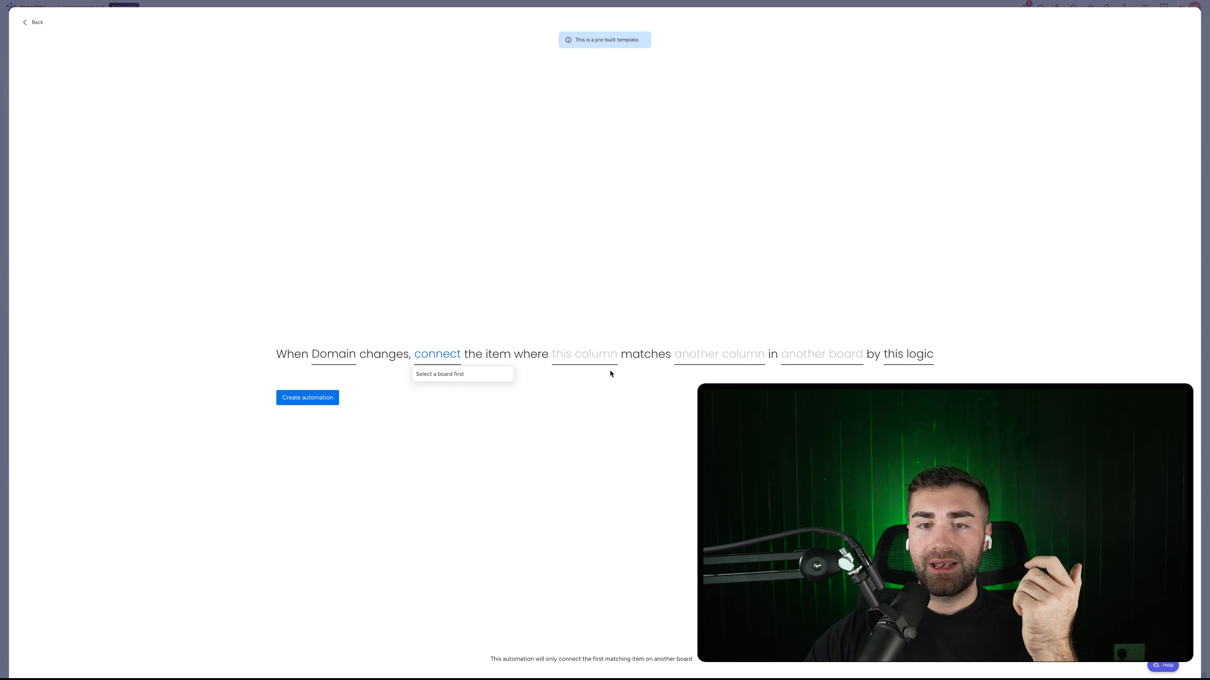
pyautogui.click(835, 355)
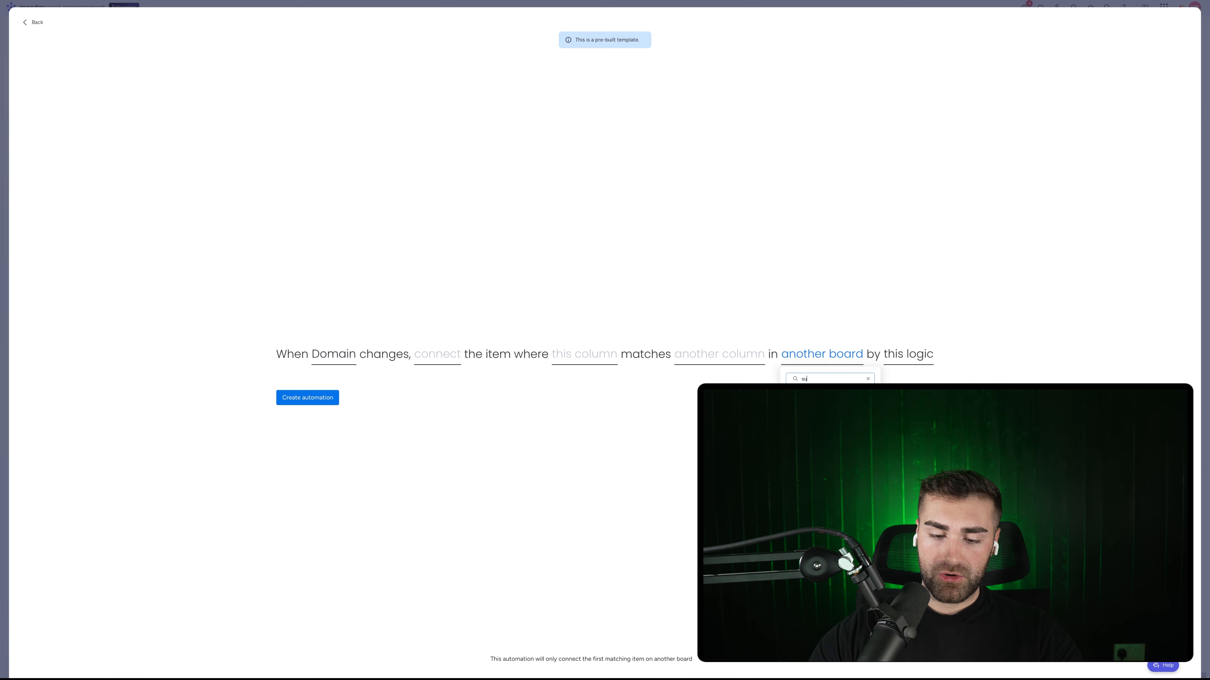
pyautogui.write('subcontractor')
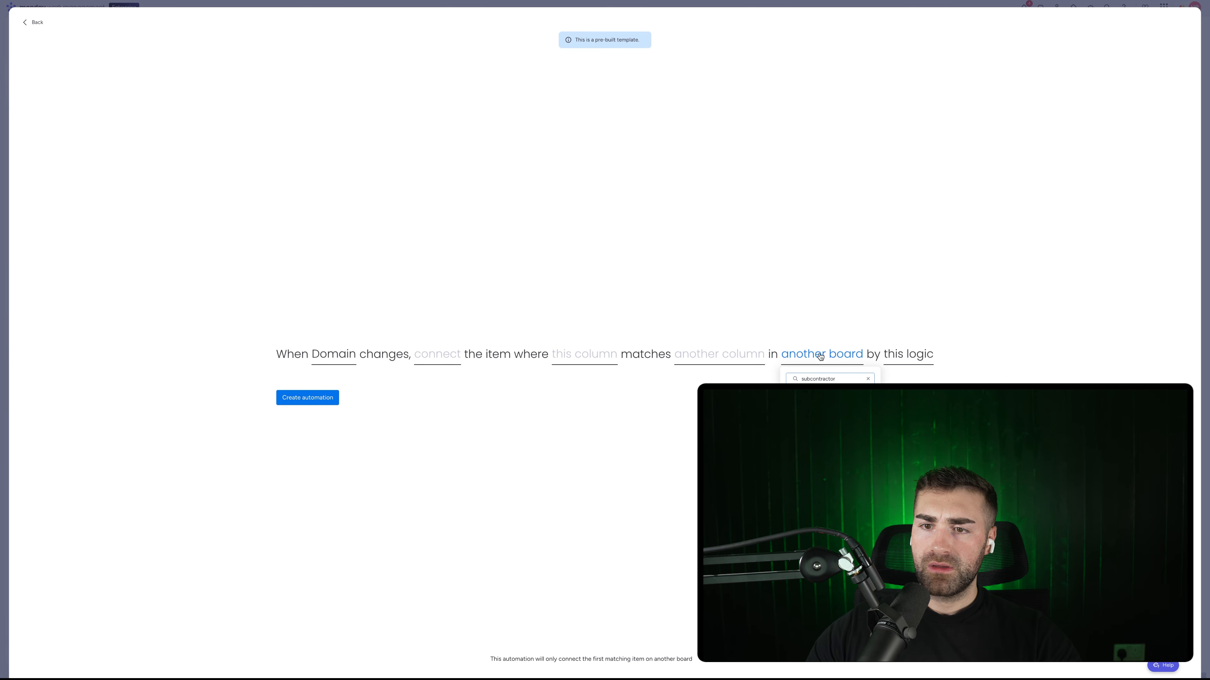
pyautogui.press('Return')
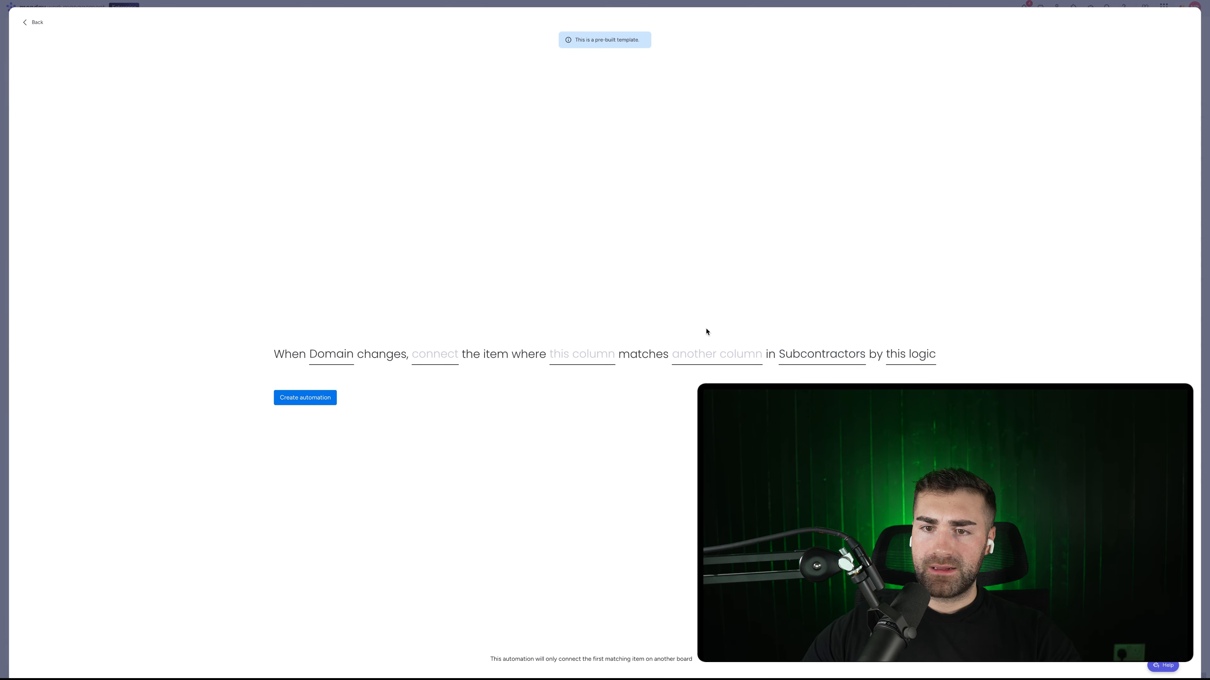
pyautogui.click(705, 362)
pyautogui.click(686, 429)
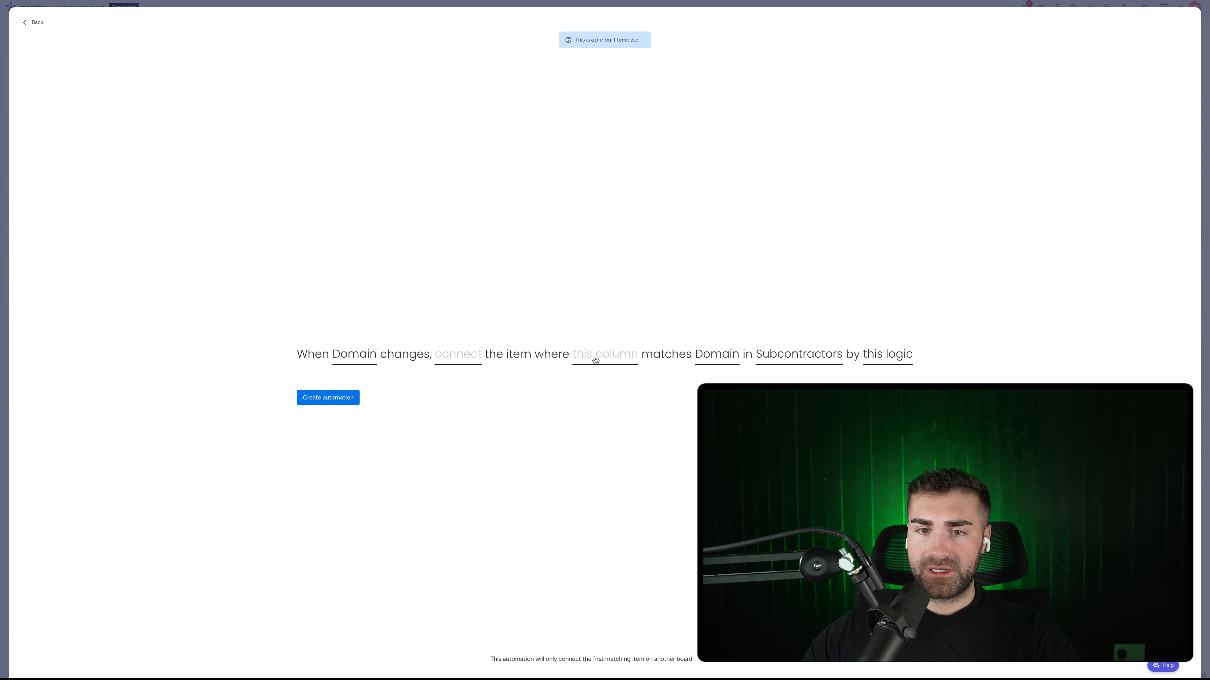
pyautogui.click(596, 358)
pyautogui.scroll(-3, 608, 425)
pyautogui.click(598, 446)
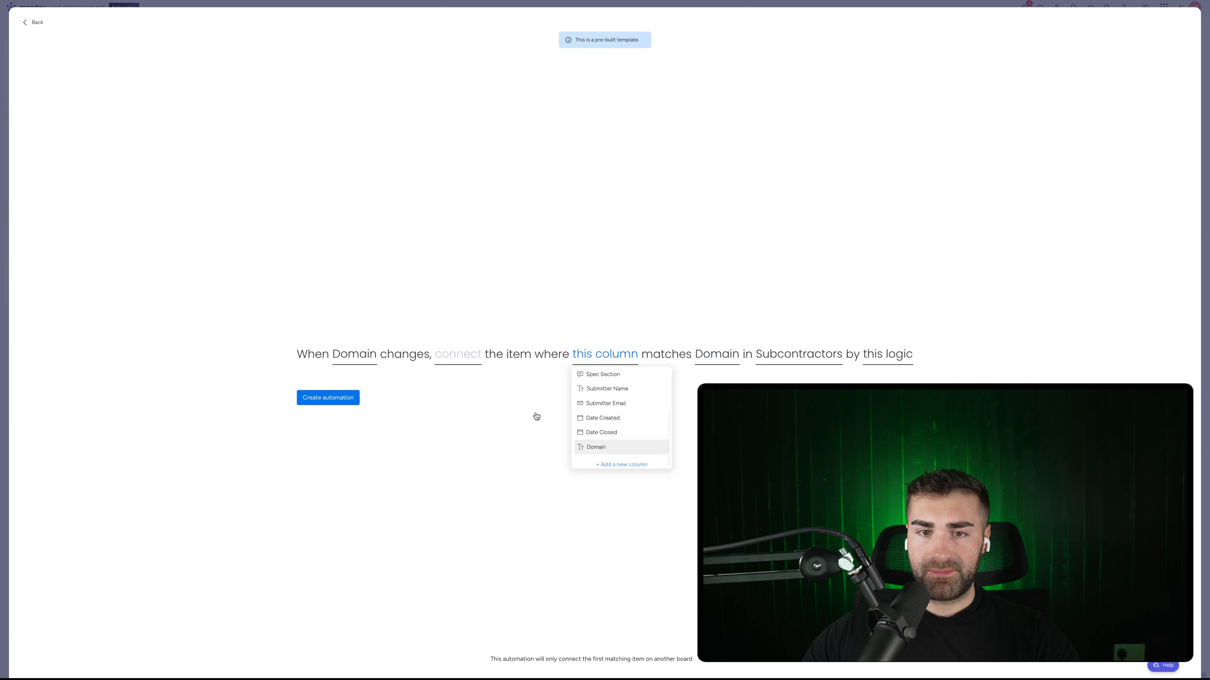
pyautogui.click(476, 355)
pyautogui.click(481, 389)
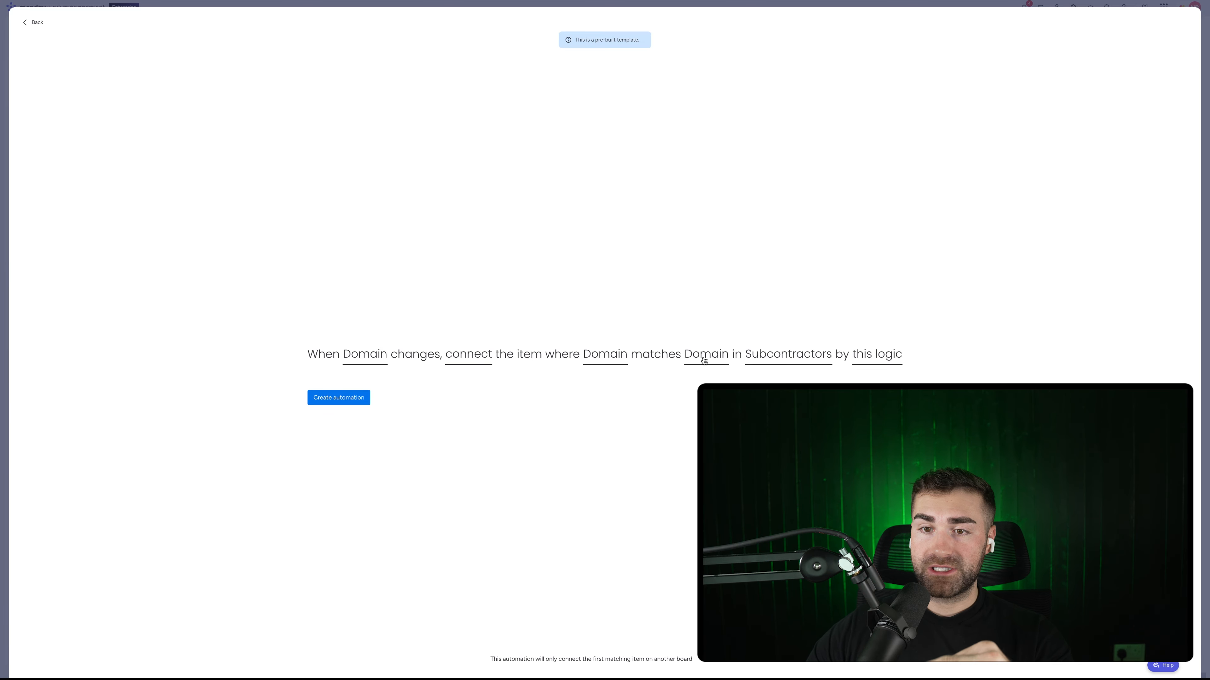
pyautogui.click(369, 397)
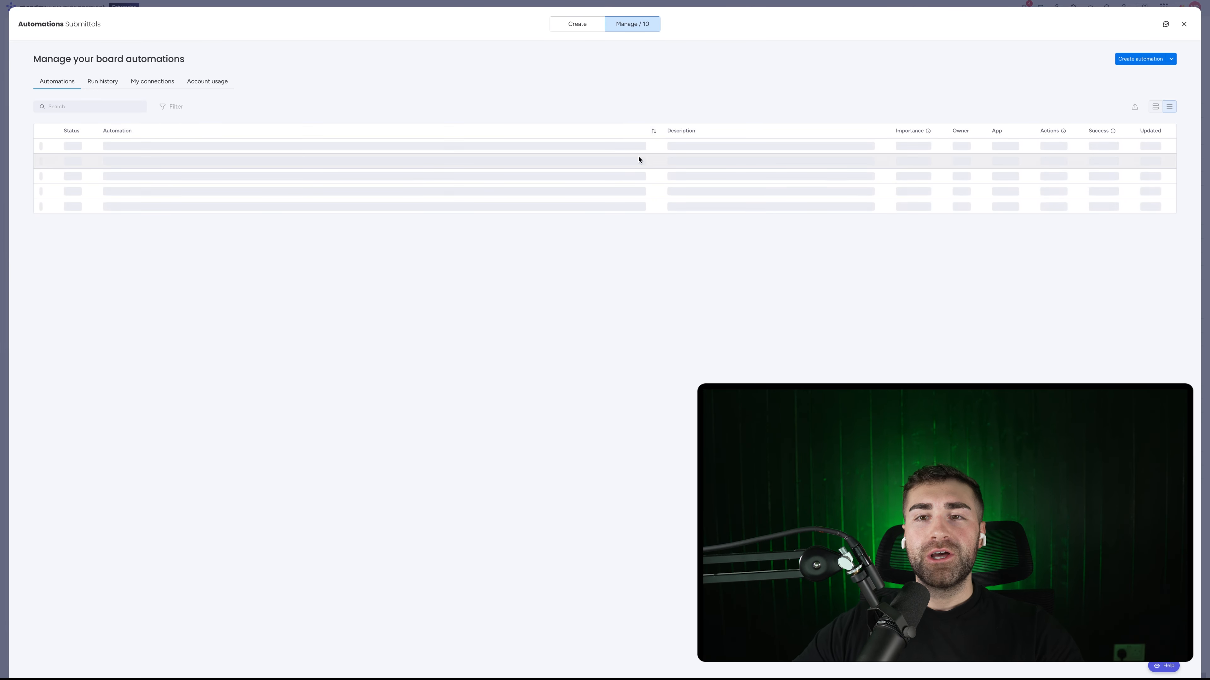
# Step: Enter Item 2's submitter email so Domain becomes crmcrew.com and CRMCrew Limited links, then widen Subcontractor
pyautogui.press('Escape')
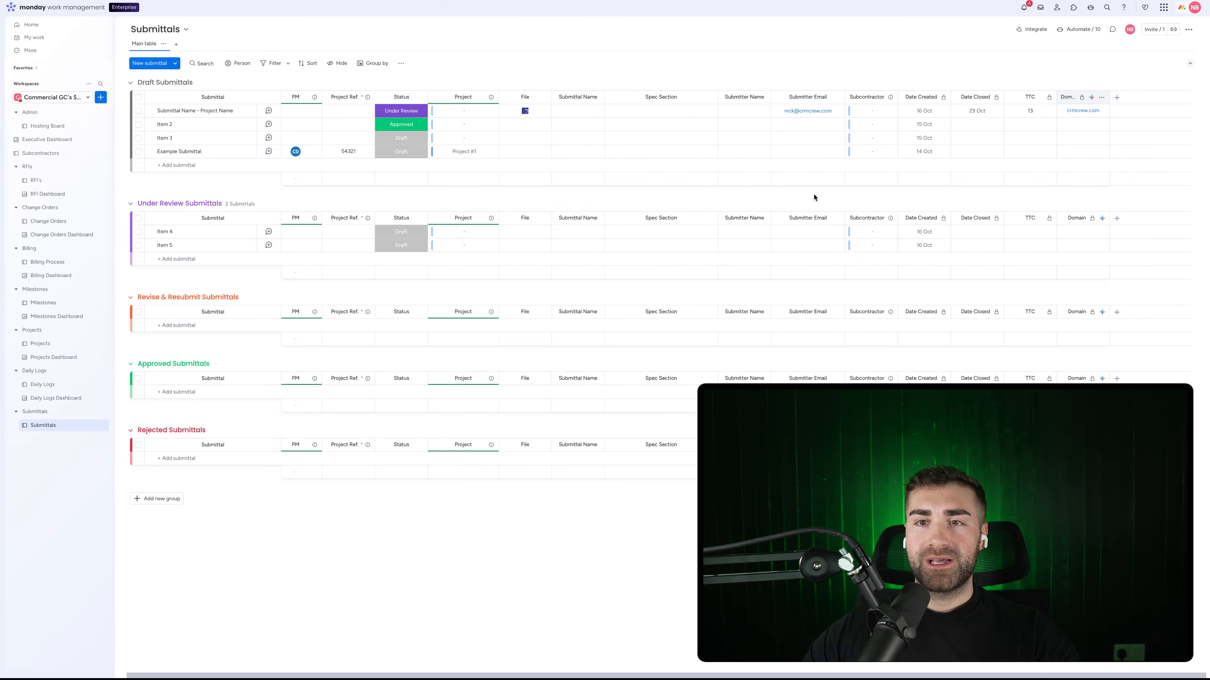
pyautogui.click(797, 125)
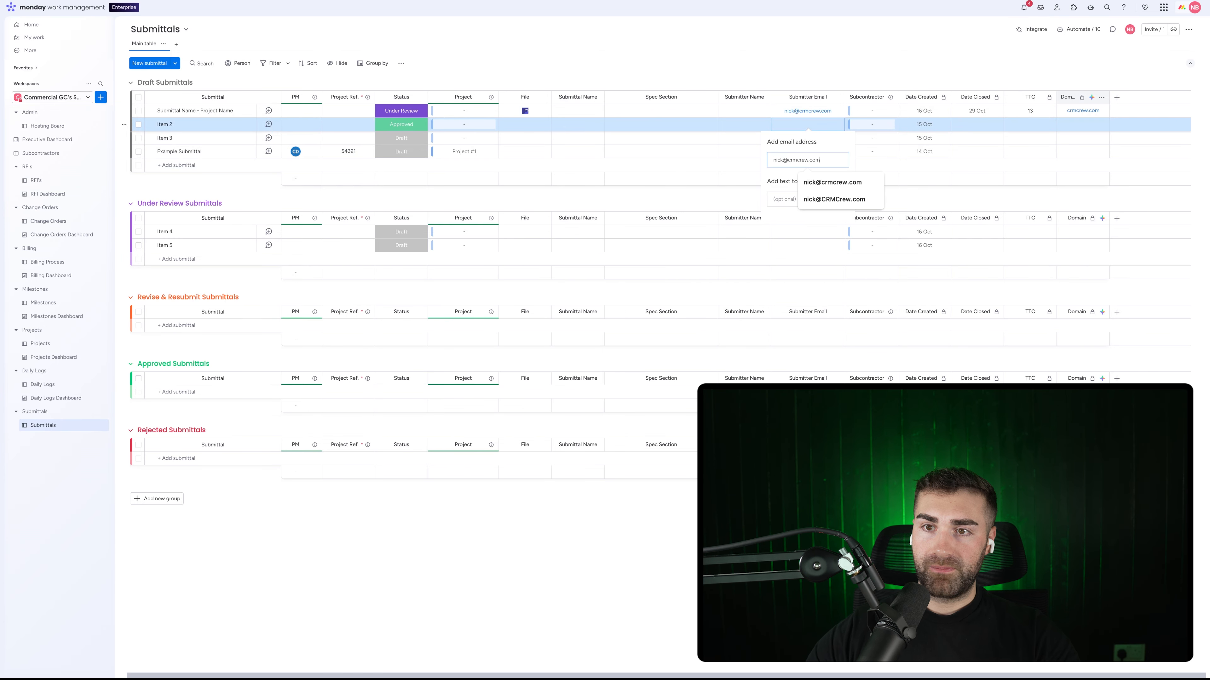
pyautogui.press('Return')
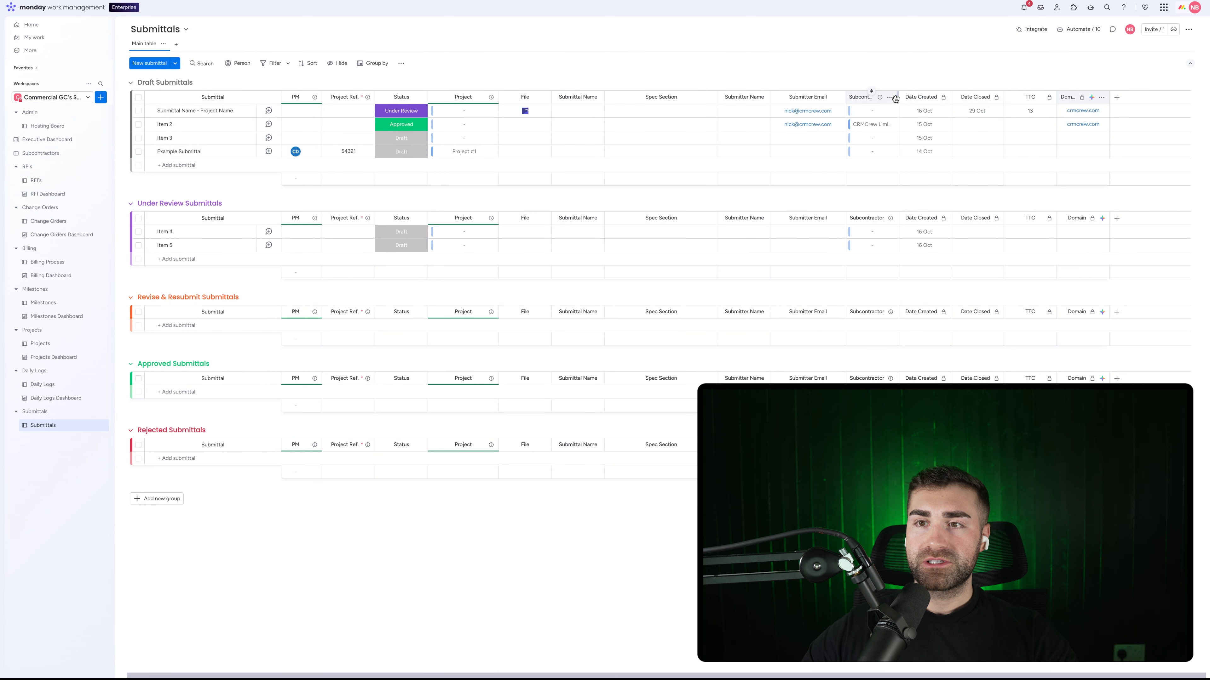
pyautogui.moveTo(895, 98); pyautogui.dragTo(927, 98)
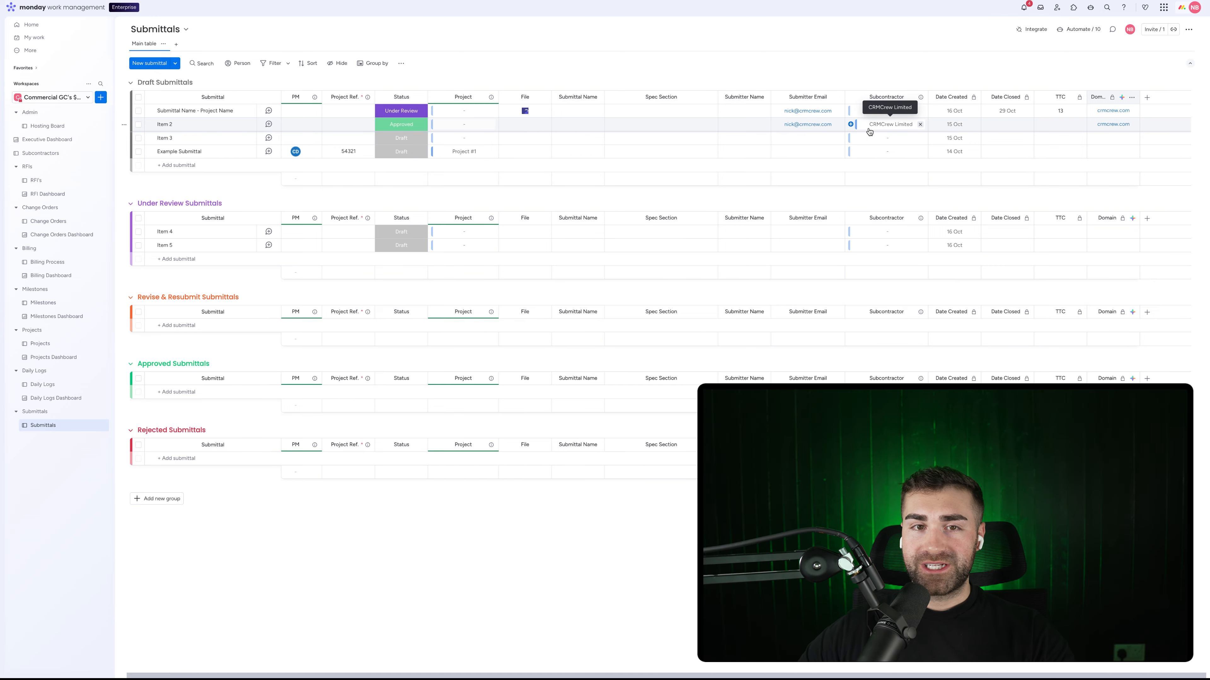
pyautogui.hscroll(-1, 863, 137)
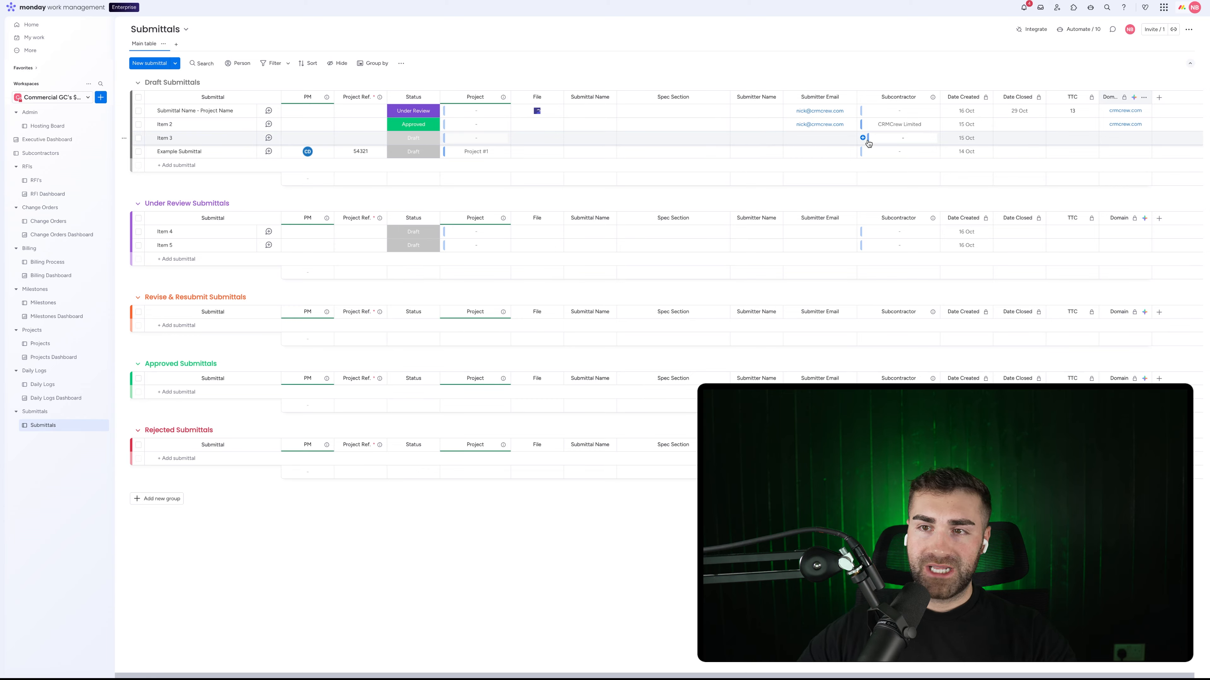
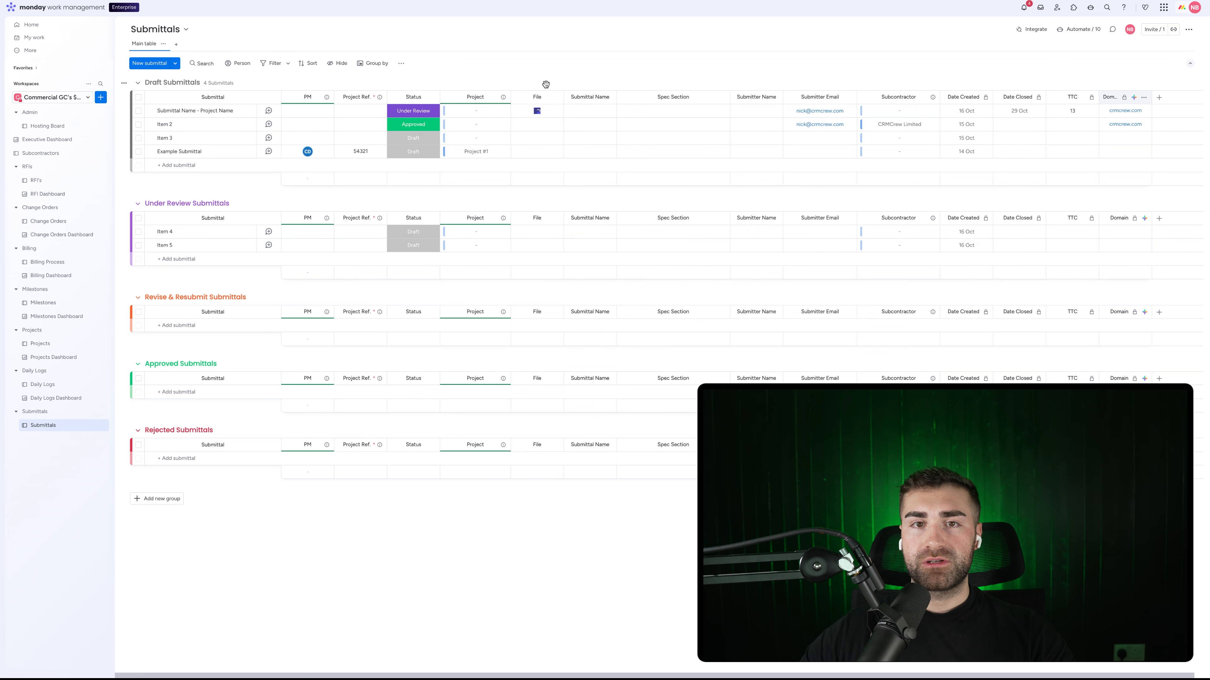
# Step: Add a status column to the right of Project and name it Reviewer
pyautogui.click(502, 98)
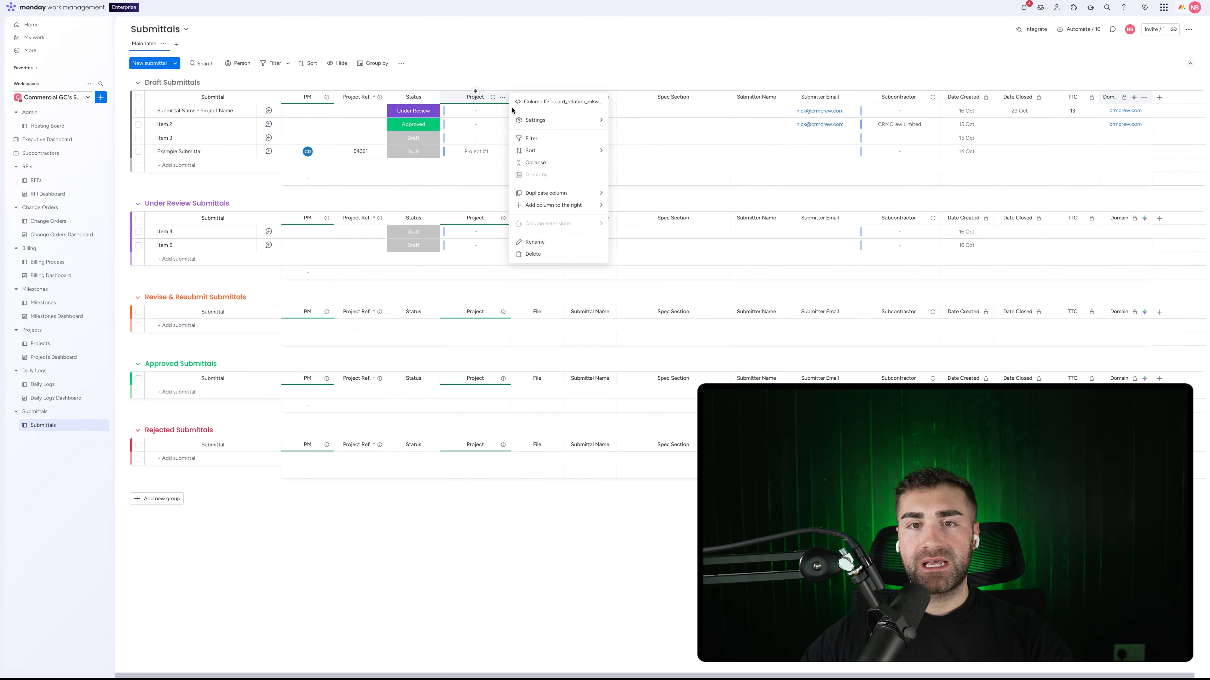
pyautogui.moveTo(548, 206)
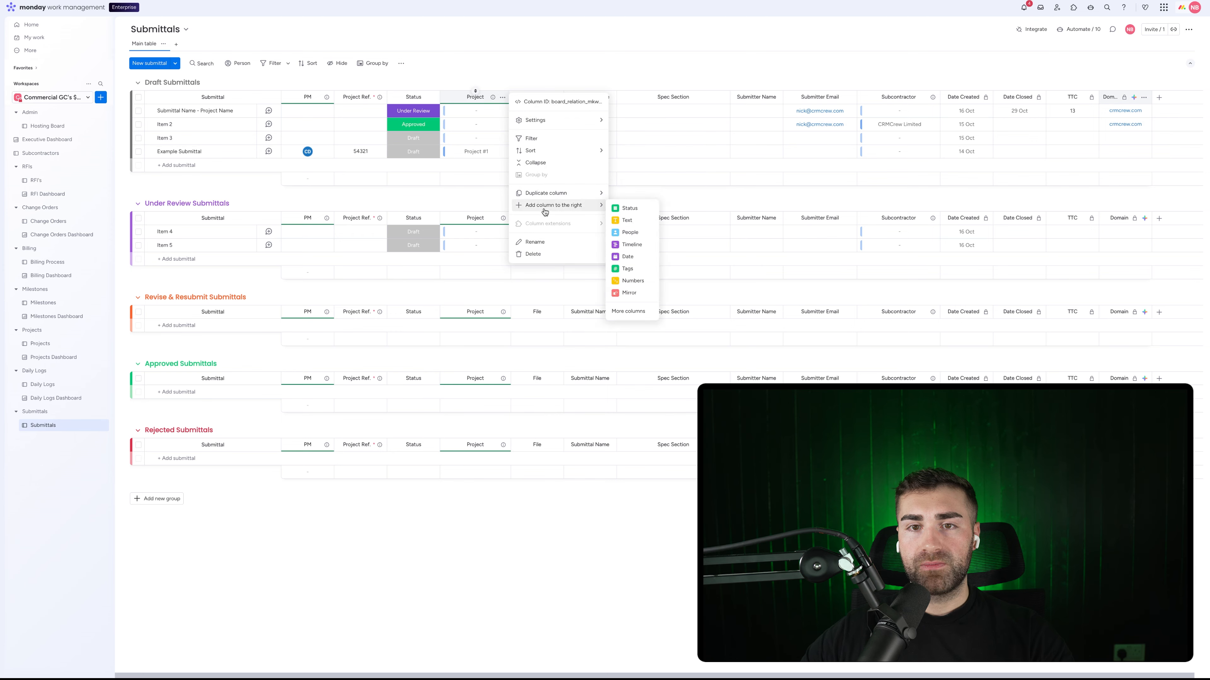
pyautogui.click(630, 210)
pyautogui.click(540, 98)
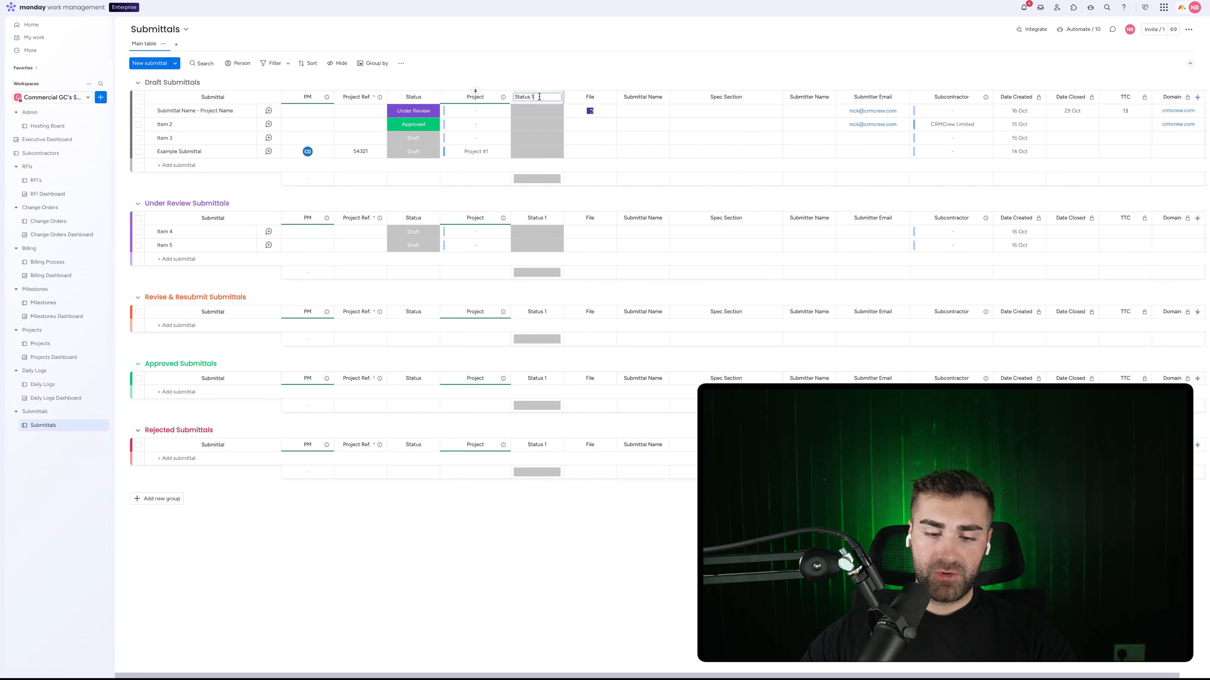
pyautogui.hotkey('ctrl', 'a')
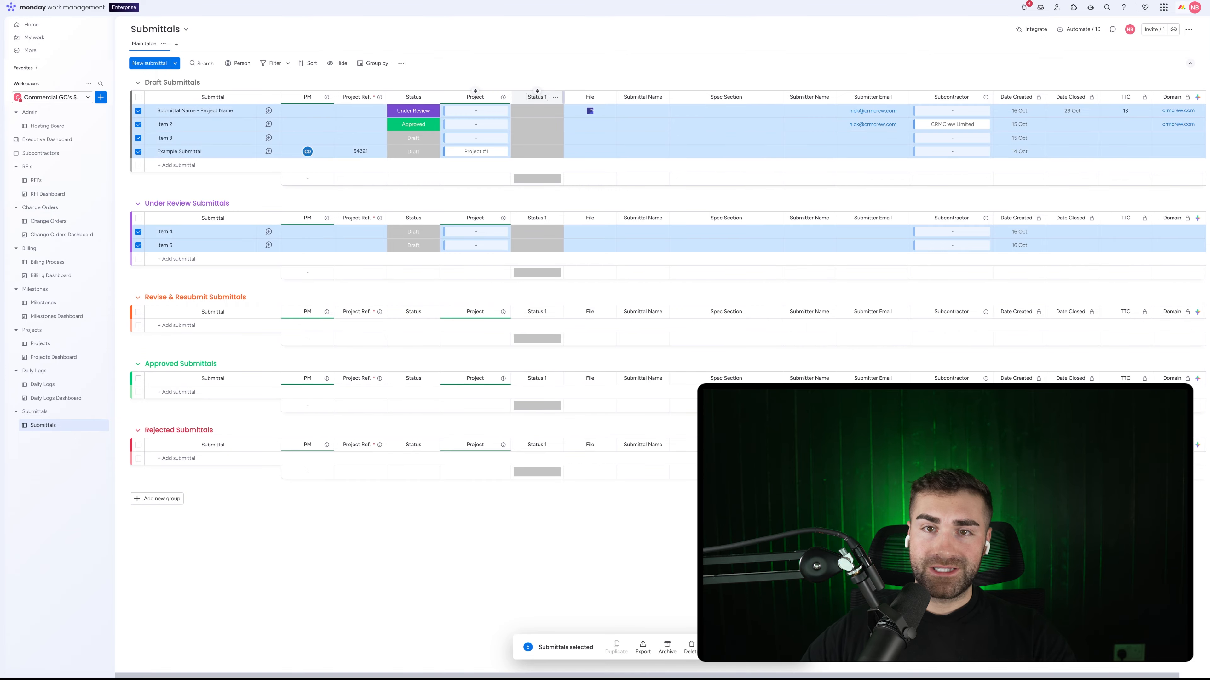
pyautogui.click(539, 96)
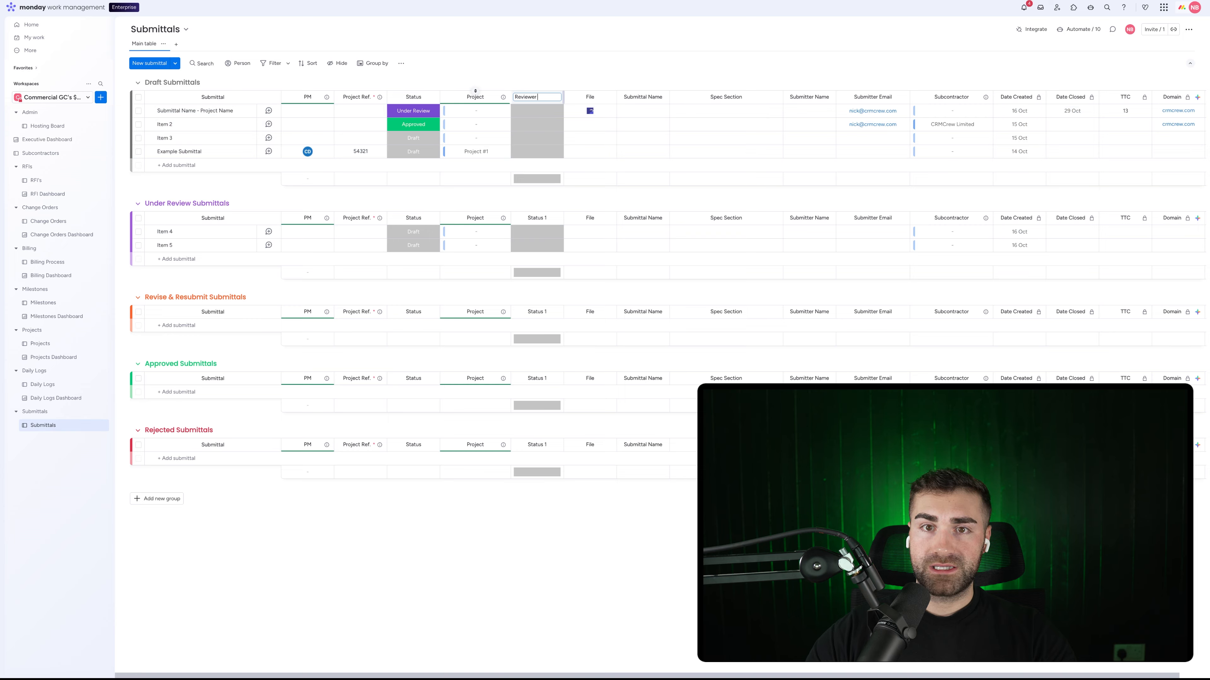
pyautogui.write('Reviewer')
pyautogui.press('Return')
# Step: Add the Reviewer labels Architect #1, Architect #2 and Engineer #1
pyautogui.click(537, 137)
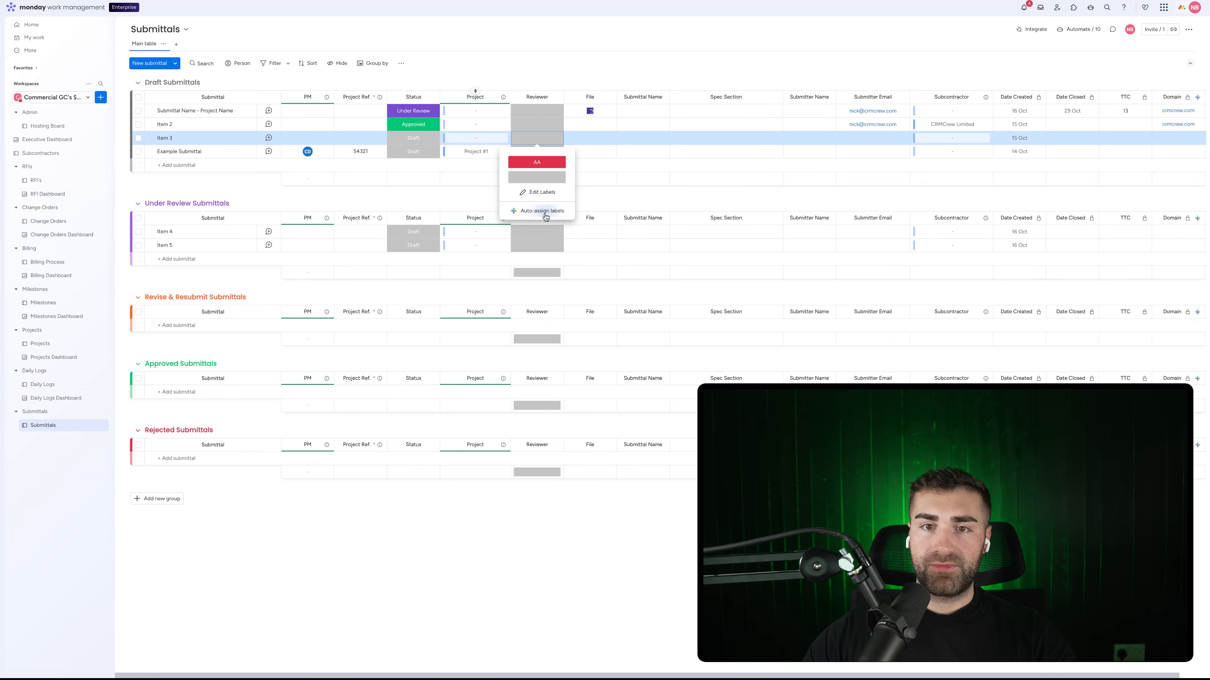
pyautogui.click(538, 192)
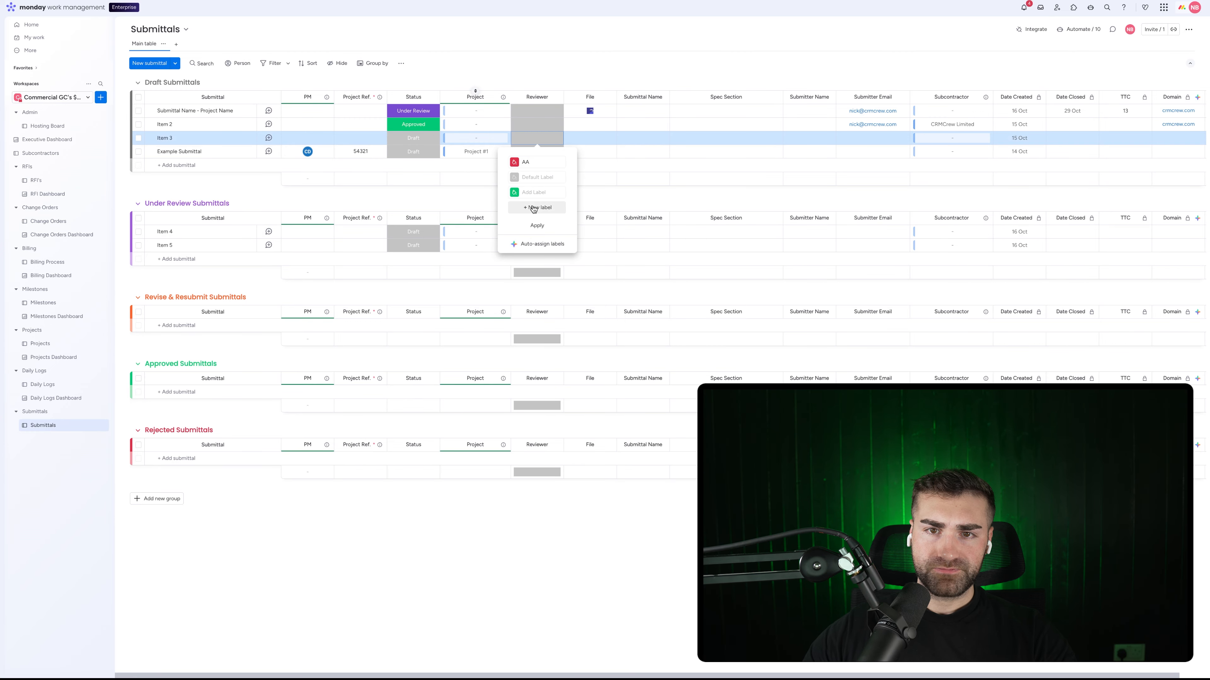
pyautogui.click(533, 208)
pyautogui.write('Ar')
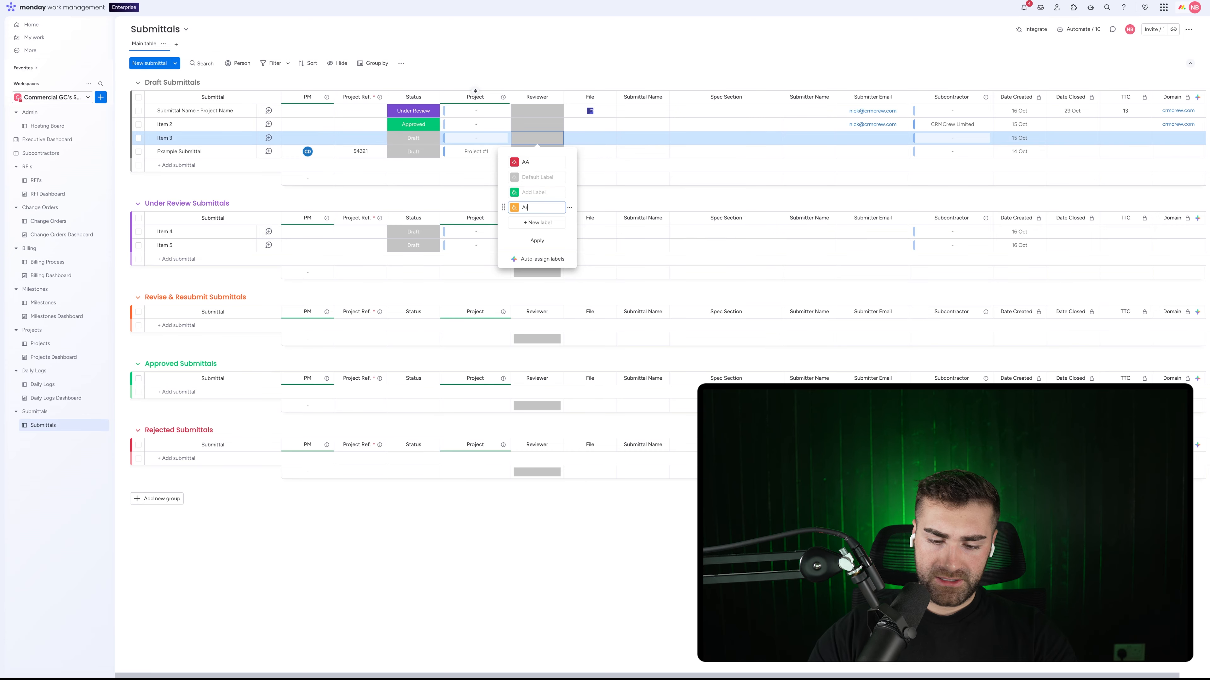
pyautogui.write('chitecth #1')
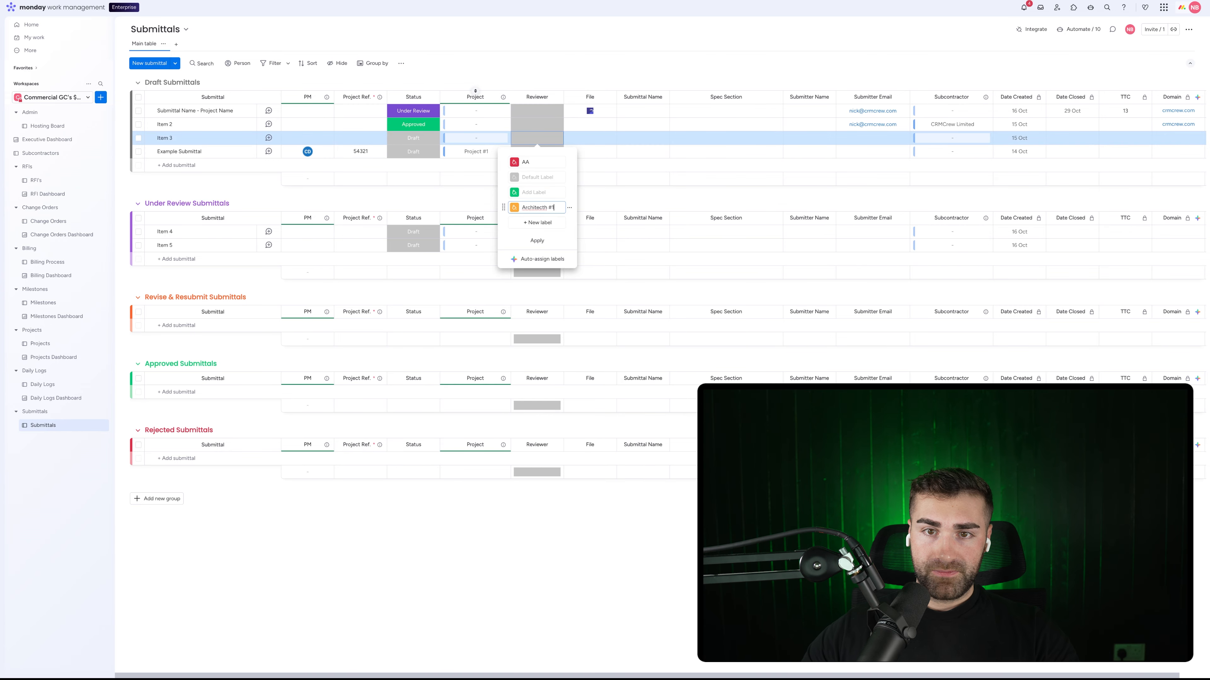
pyautogui.rightClick(525, 207)
pyautogui.click(543, 213)
pyautogui.click(537, 223)
pyautogui.write('Archit')
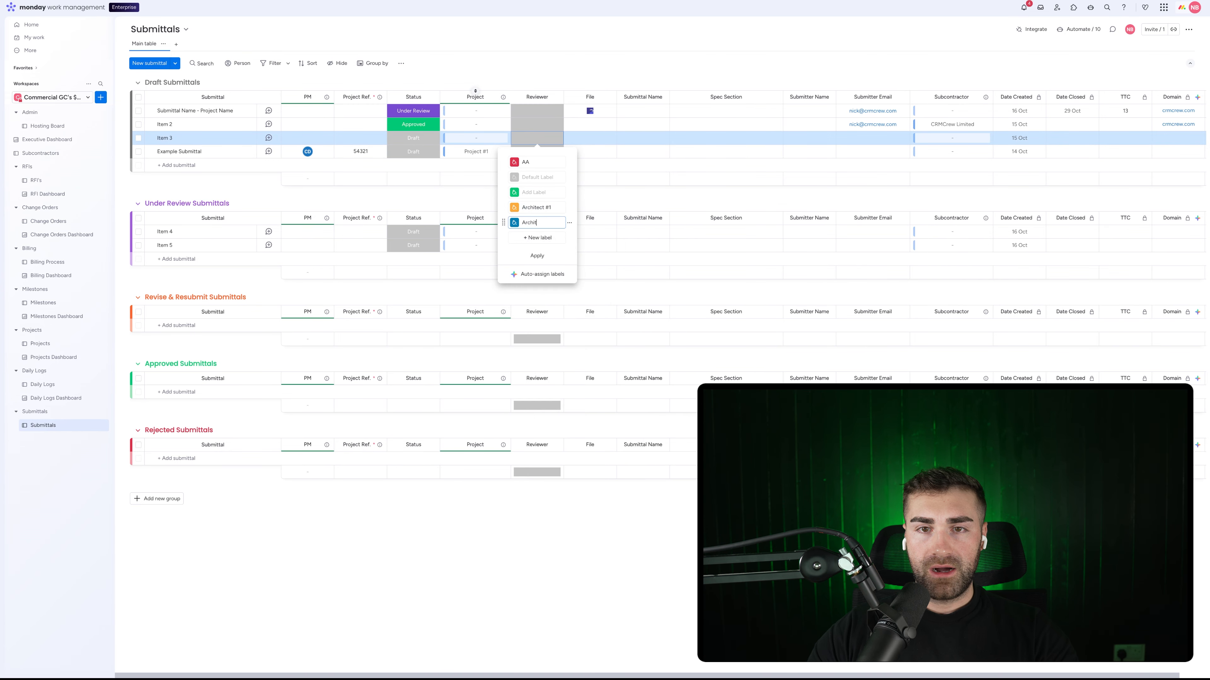
pyautogui.write('echt ')
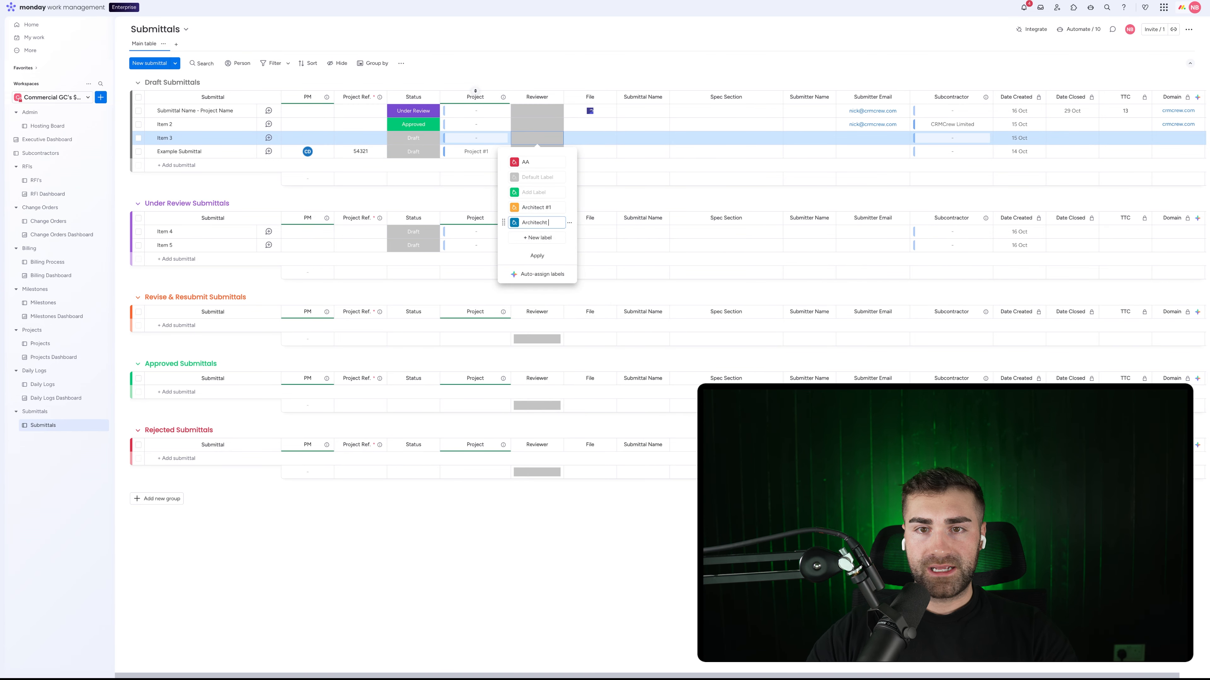
pyautogui.write('#2')
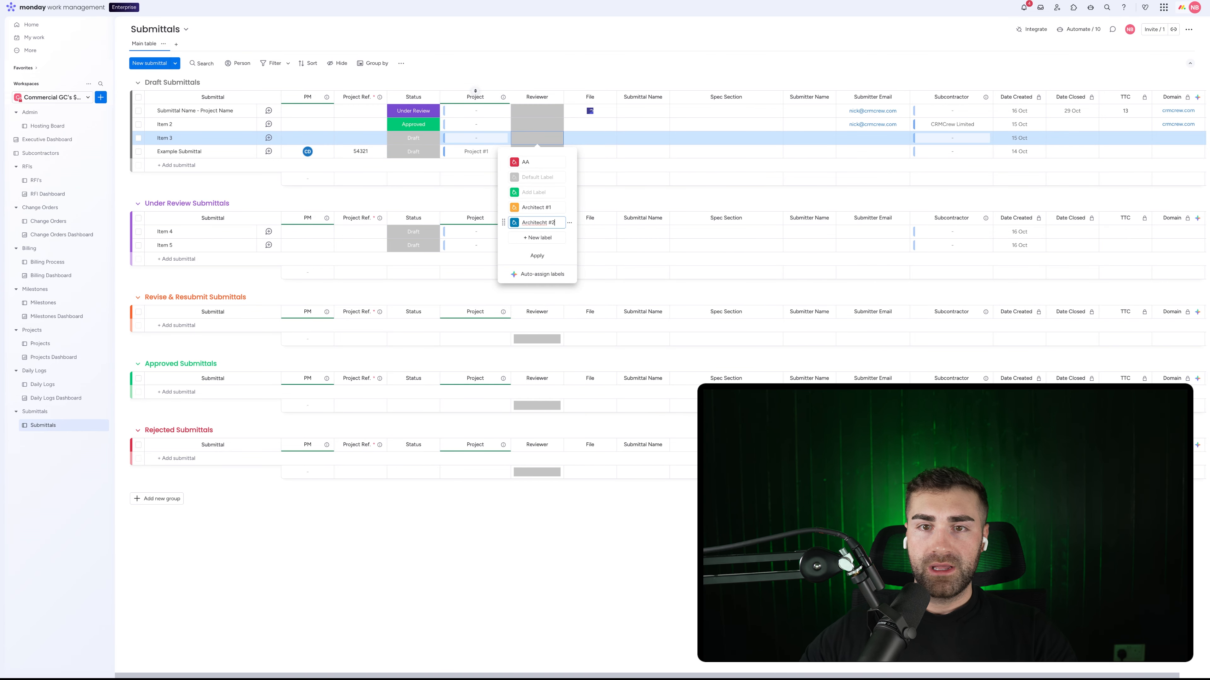
pyautogui.rightClick(531, 223)
pyautogui.click(548, 231)
pyautogui.click(537, 237)
pyautogui.write('Engineer #1')
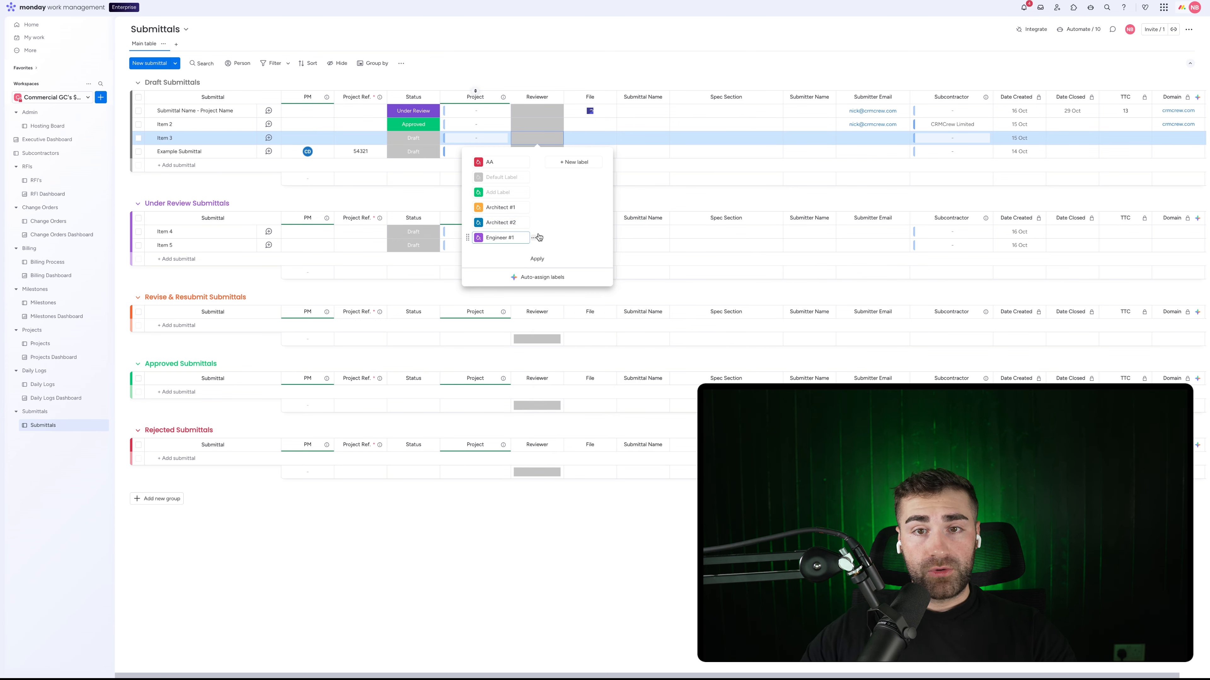
# Step: Delete the empty placeholder and AA labels, and apply the Reviewer label changes
pyautogui.click(533, 193)
pyautogui.click(552, 226)
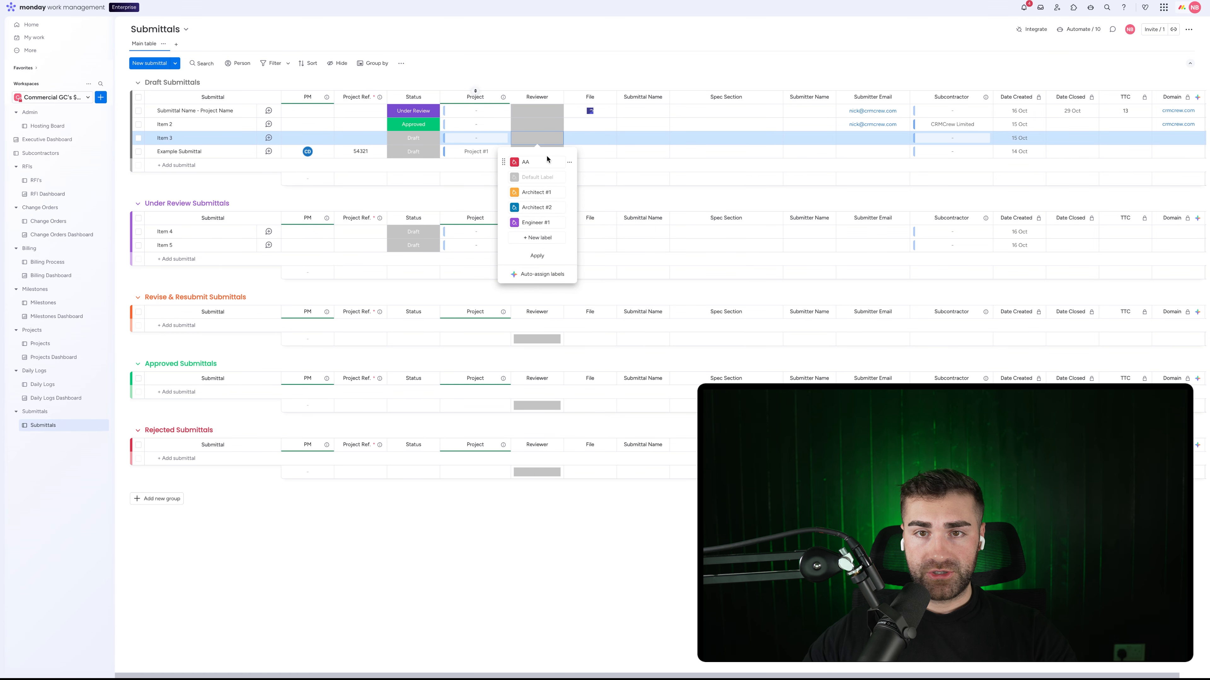
pyautogui.click(571, 163)
pyautogui.click(589, 196)
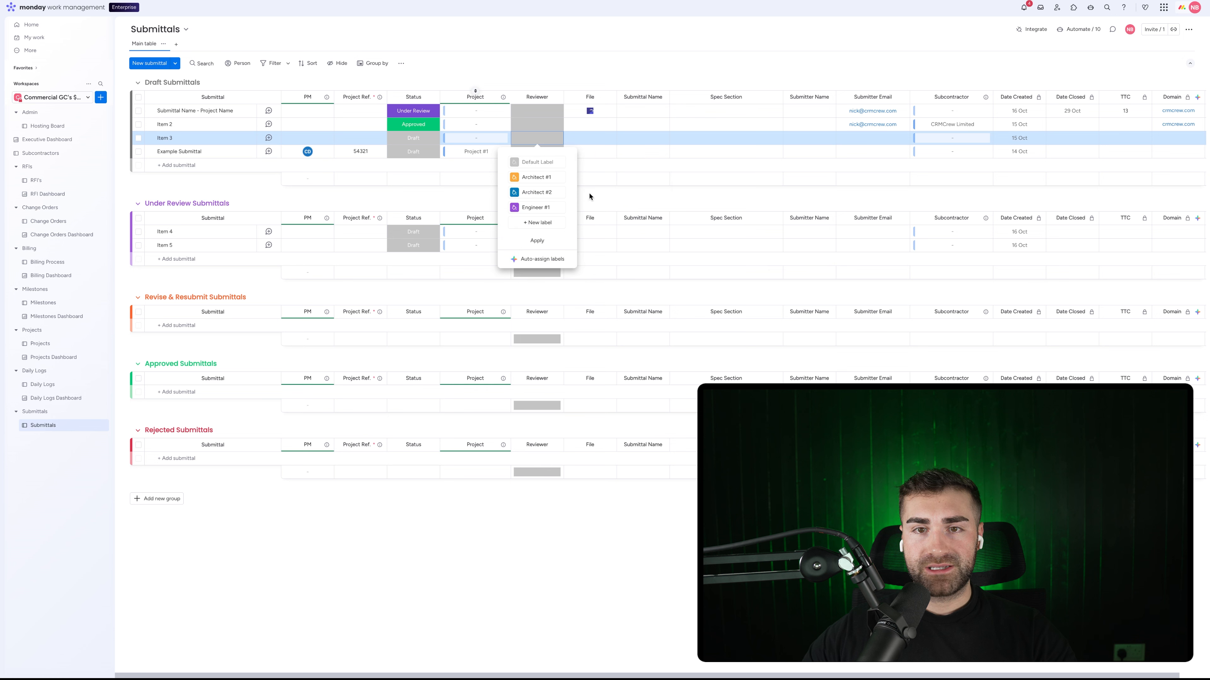
pyautogui.click(537, 241)
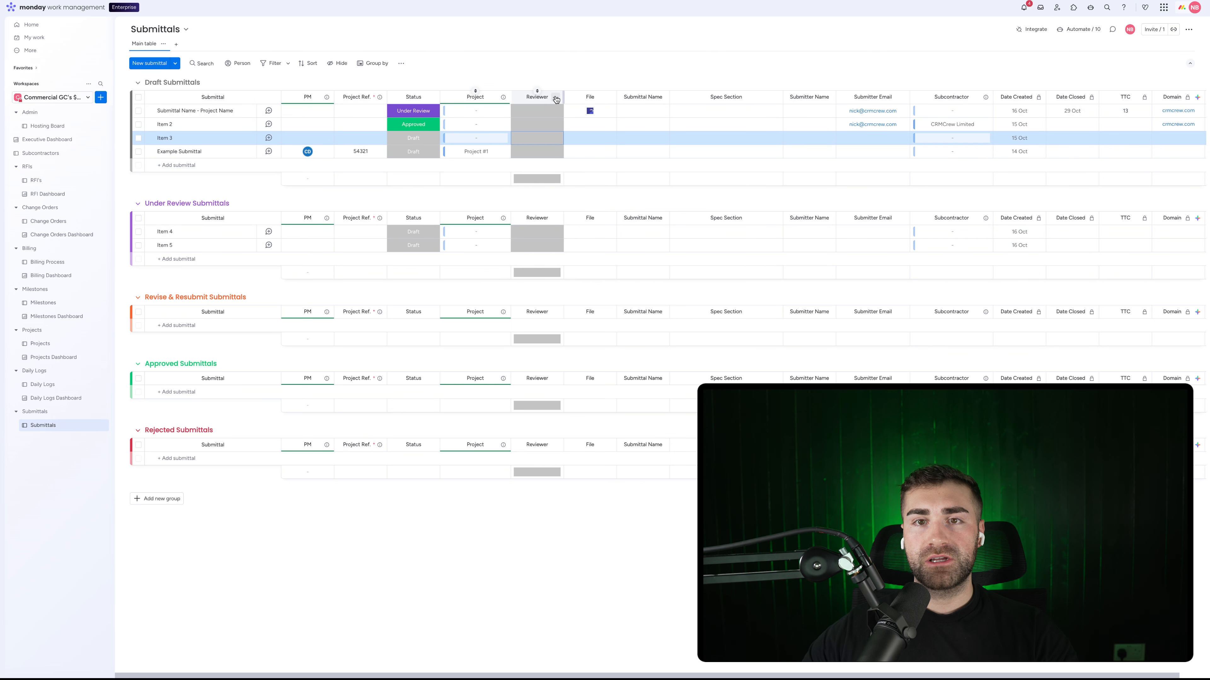
pyautogui.click(556, 97)
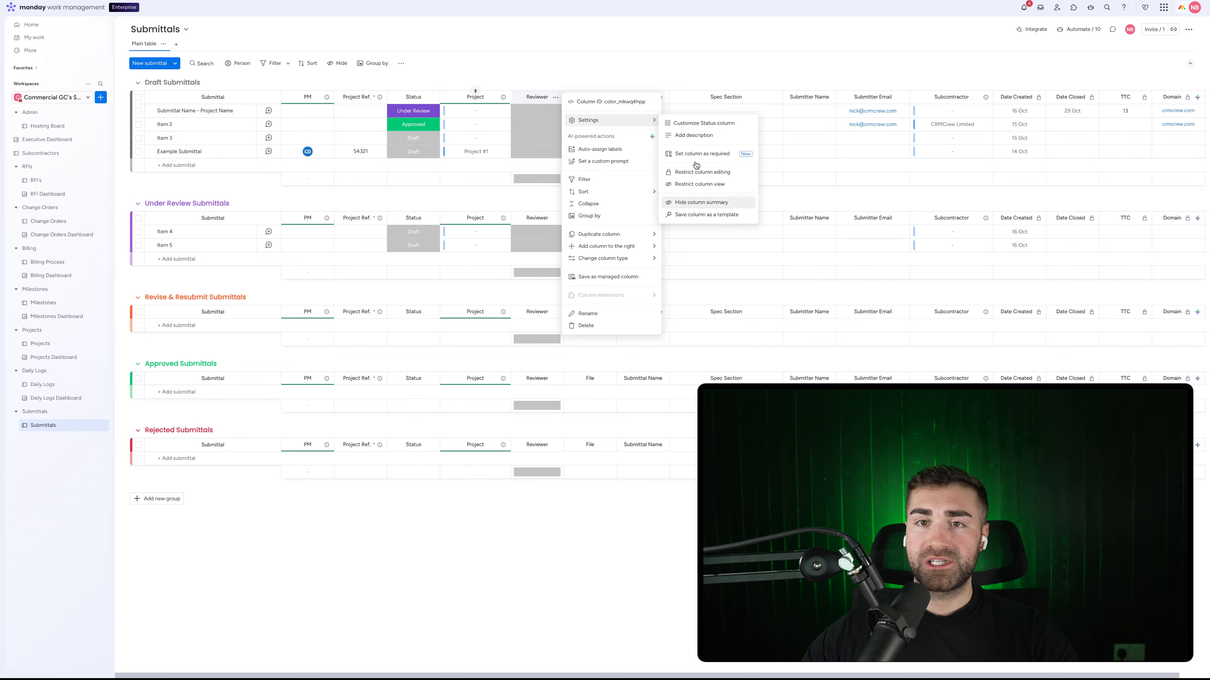
# Step: Add a date column after Reviewer named Date Sent To Reviewer
pyautogui.click(629, 65)
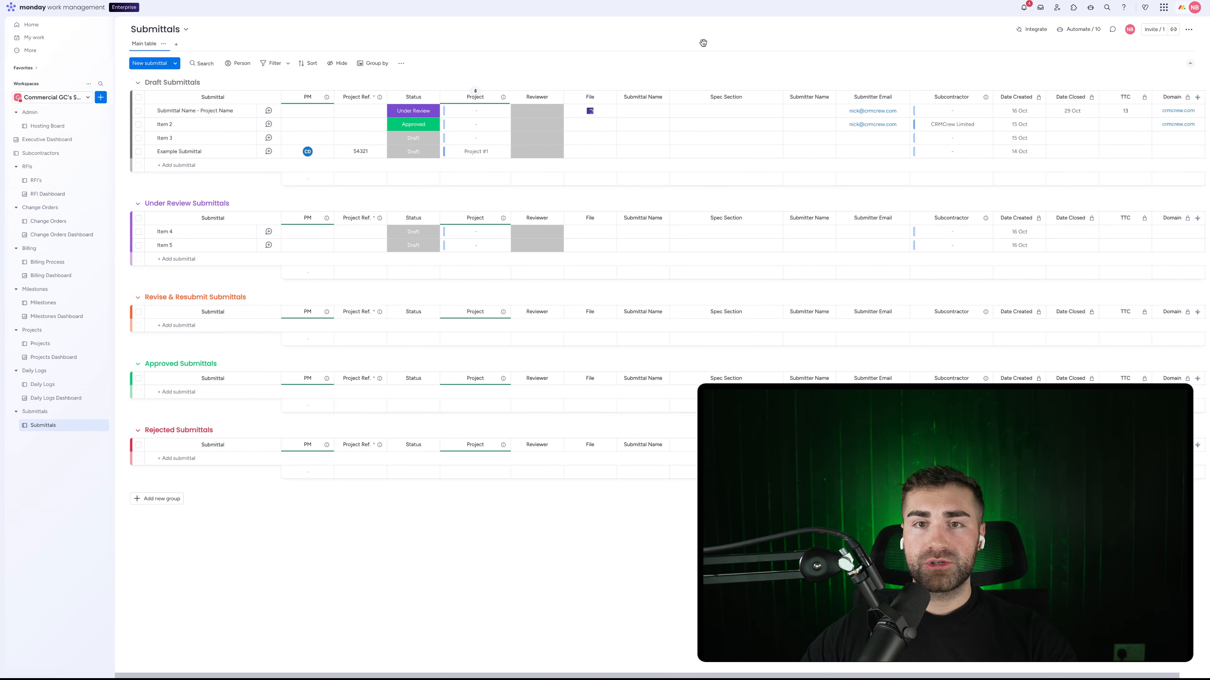
pyautogui.click(556, 98)
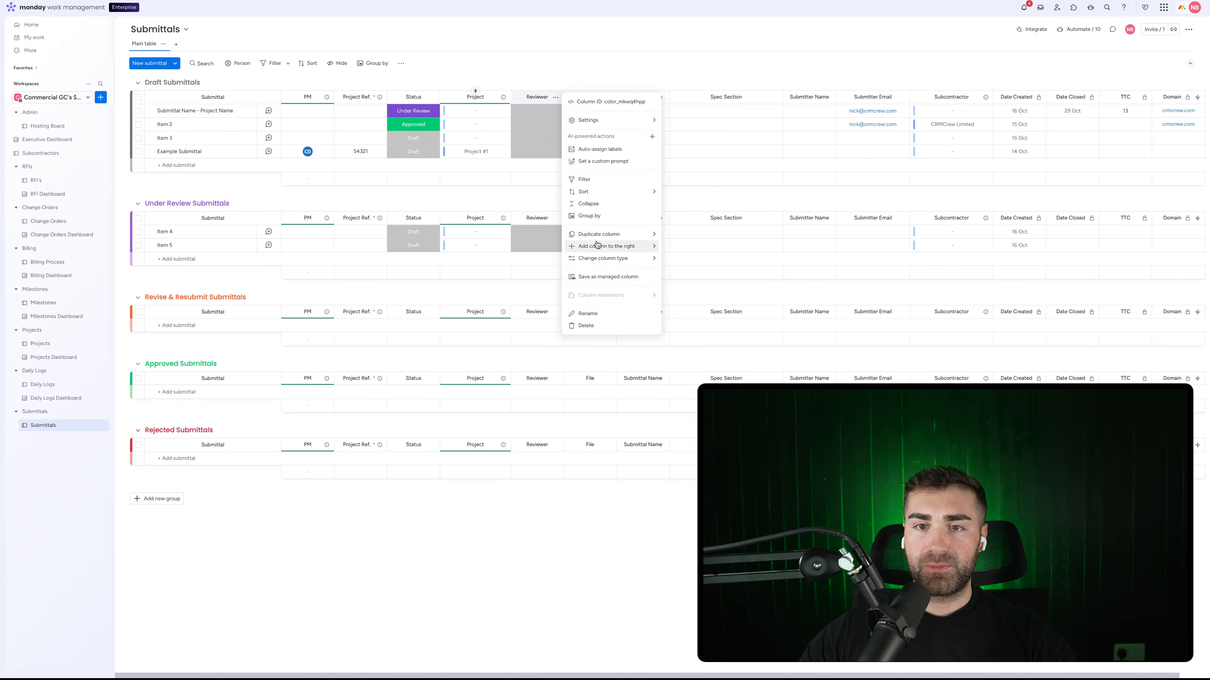
pyautogui.moveTo(597, 247)
pyautogui.click(685, 298)
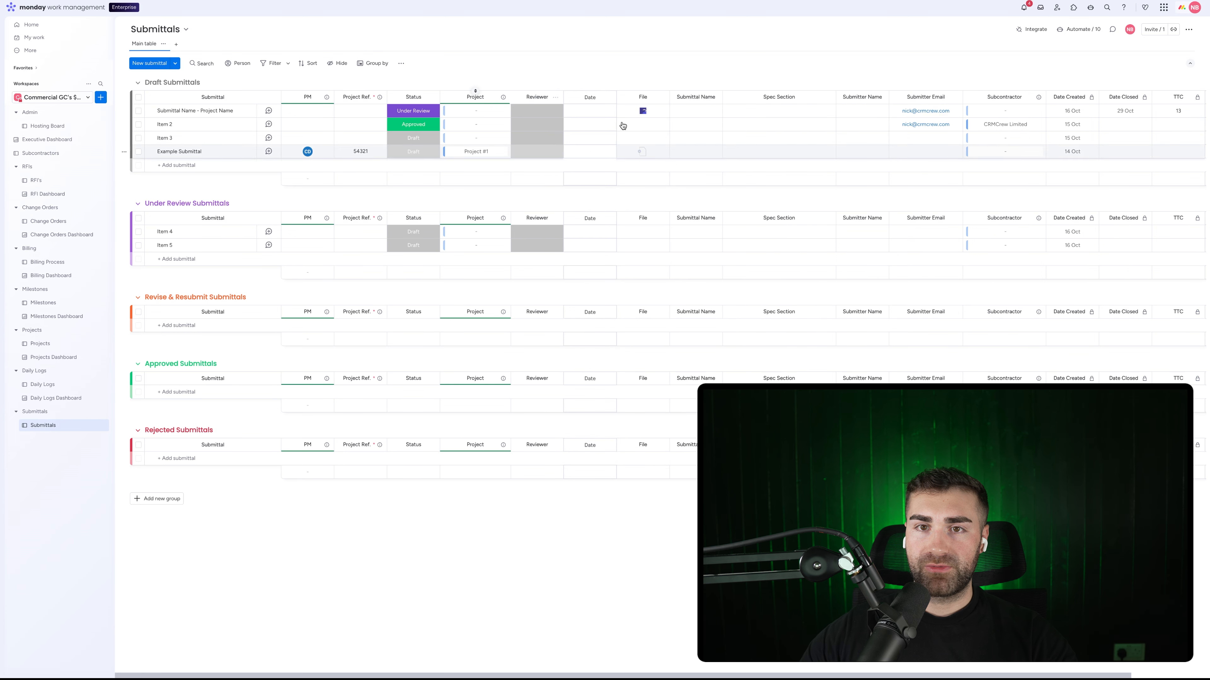
pyautogui.click(591, 97)
pyautogui.write('S')
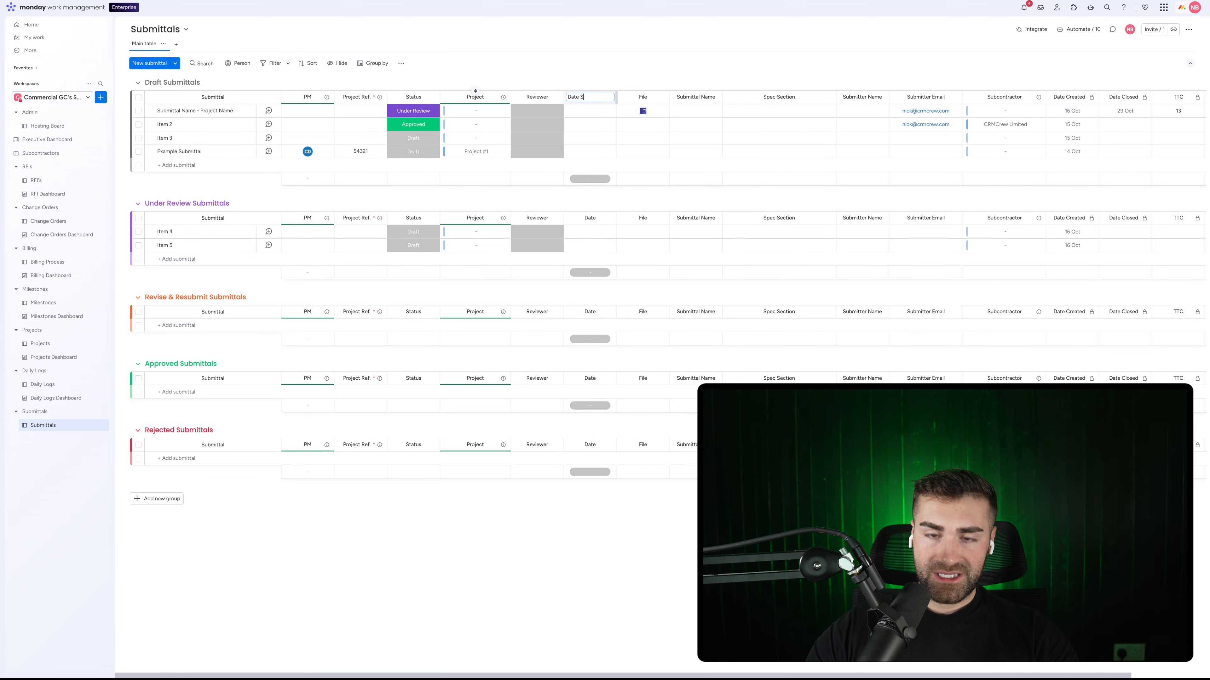
pyautogui.write('ent')
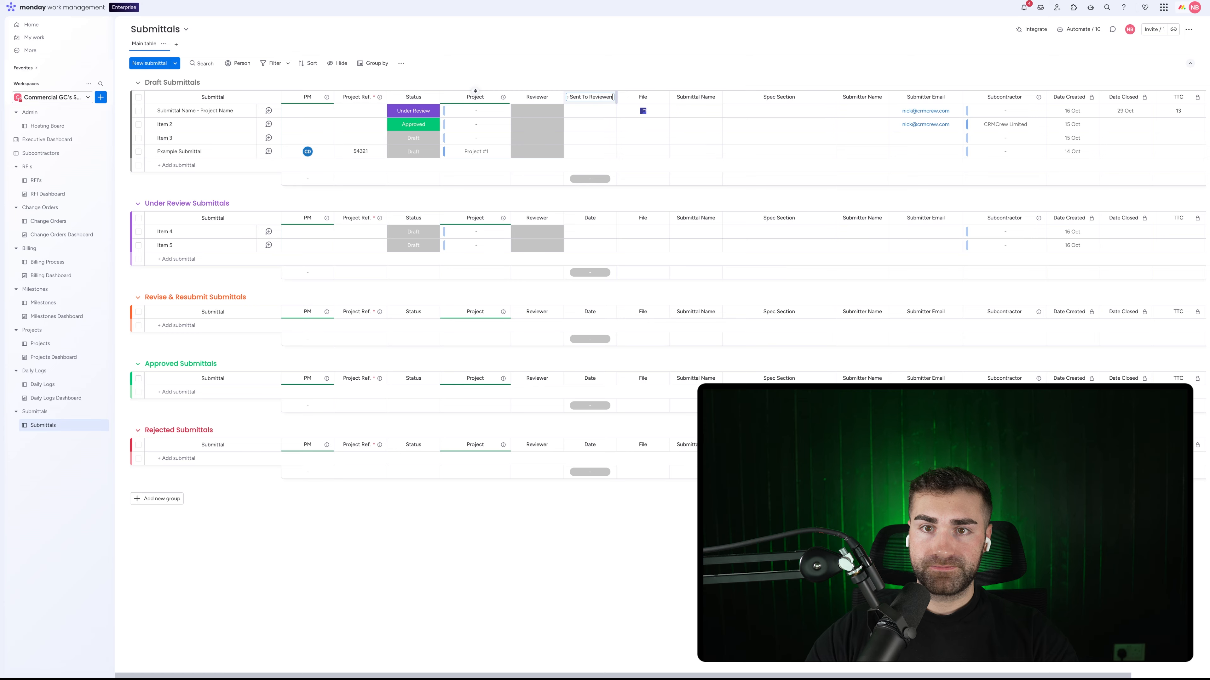
pyautogui.write(' To Reviewer')
pyautogui.press('Return')
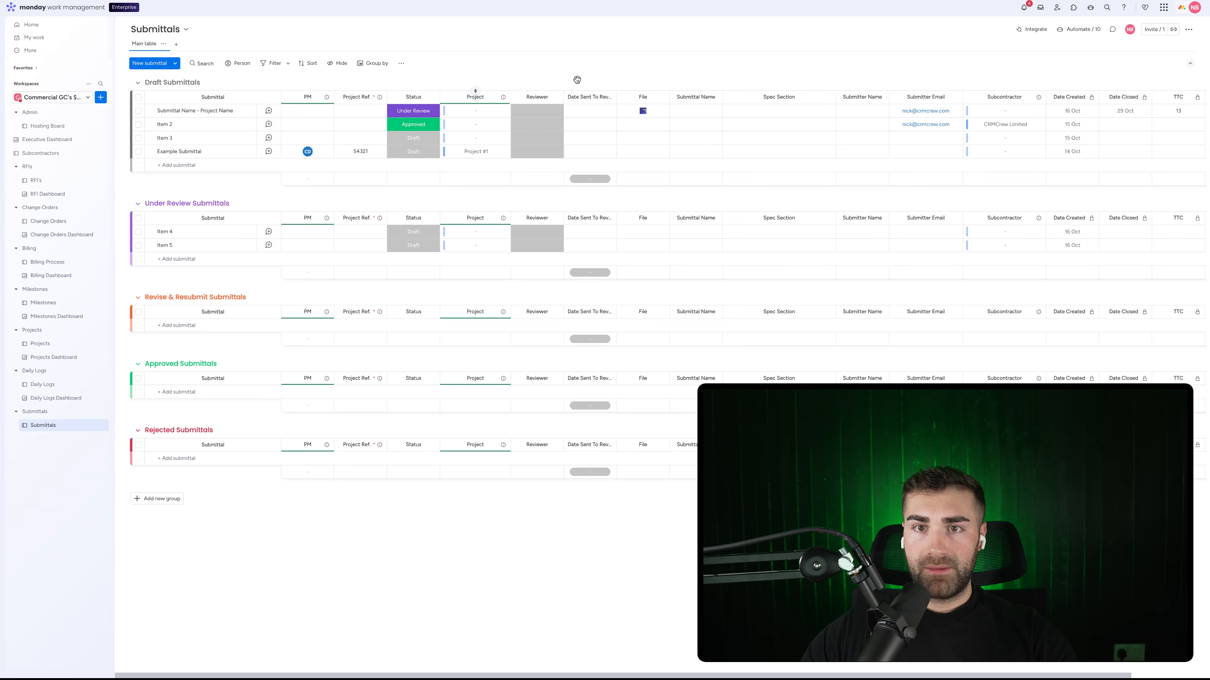
# Step: Hide the Date Sent To Reviewer summary and widen the column to show its full name
pyautogui.click(608, 97)
pyautogui.moveTo(643, 120)
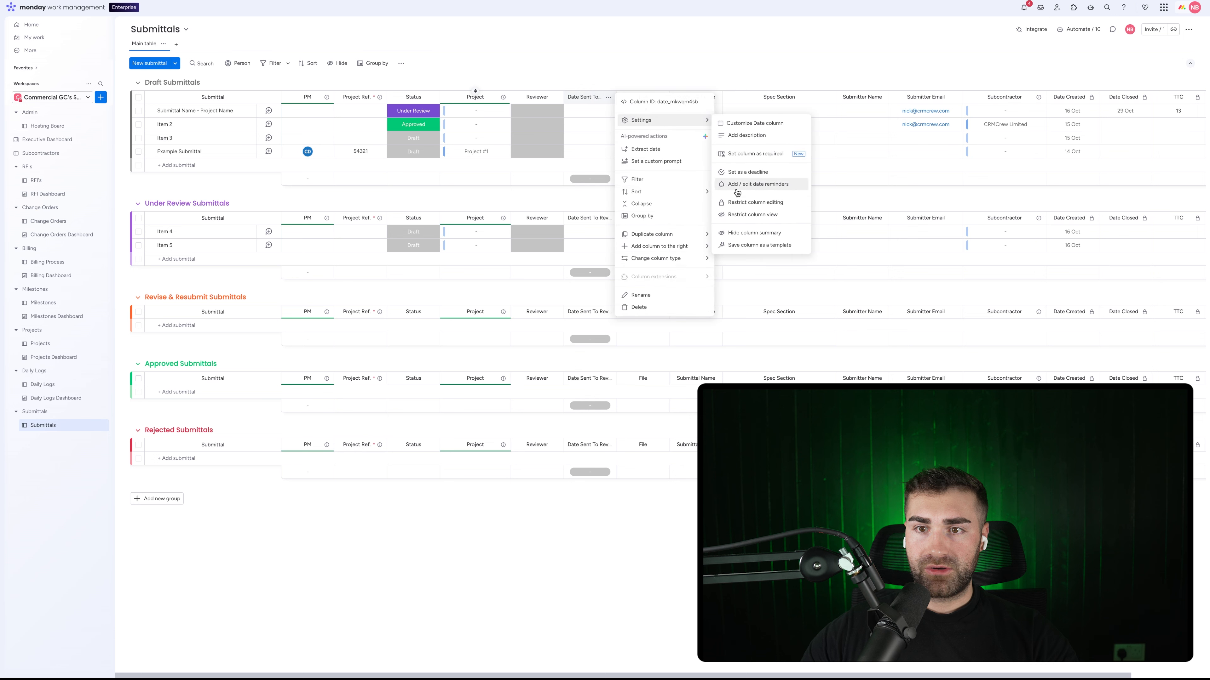
pyautogui.click(741, 235)
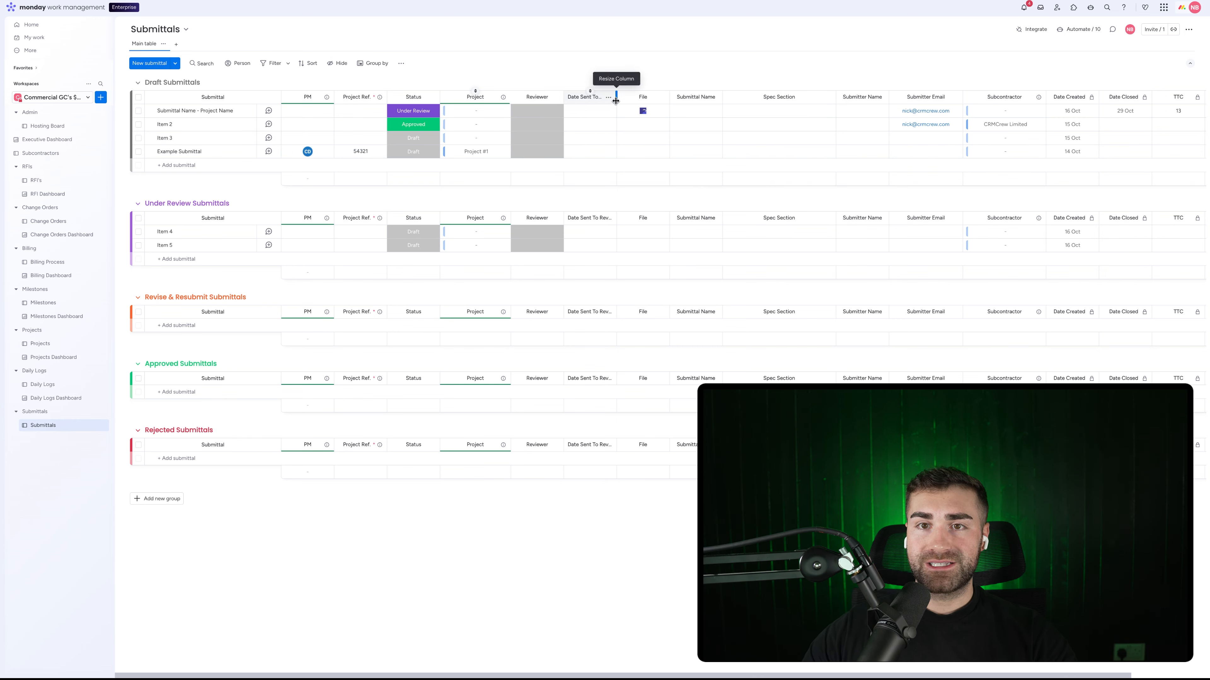
pyautogui.moveTo(616, 101); pyautogui.dragTo(642, 101)
# Step: Add a Long text column to the right of Spec Section
pyautogui.click(635, 98)
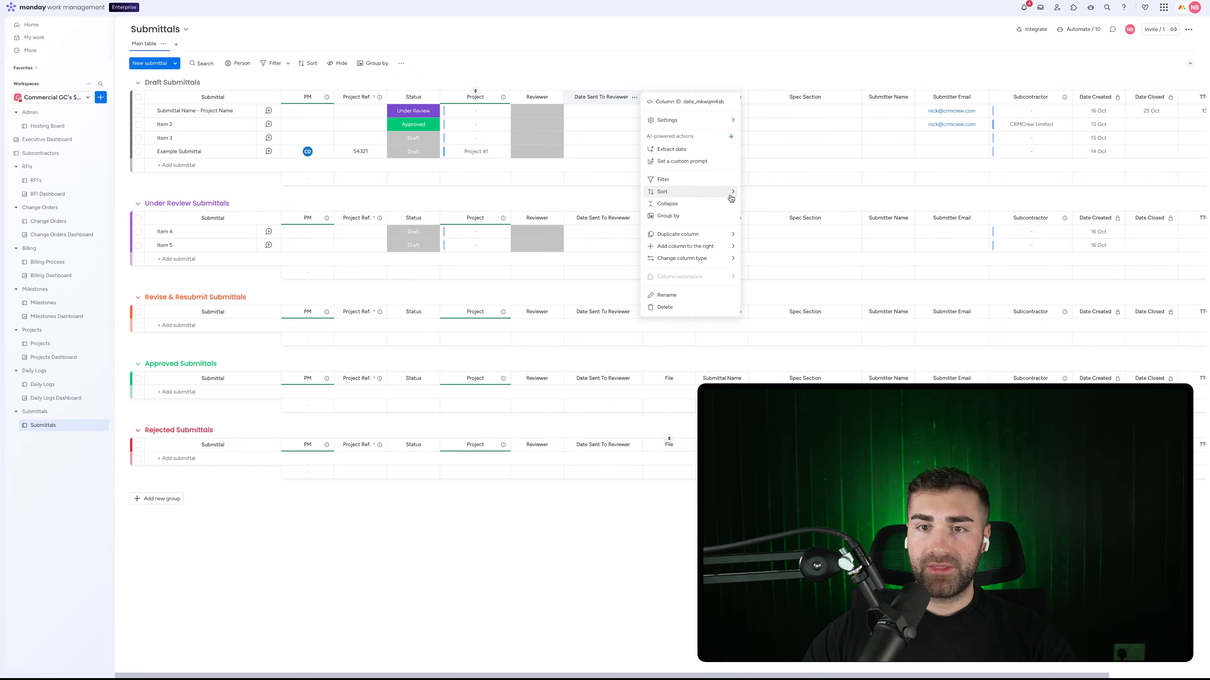
pyautogui.moveTo(674, 248)
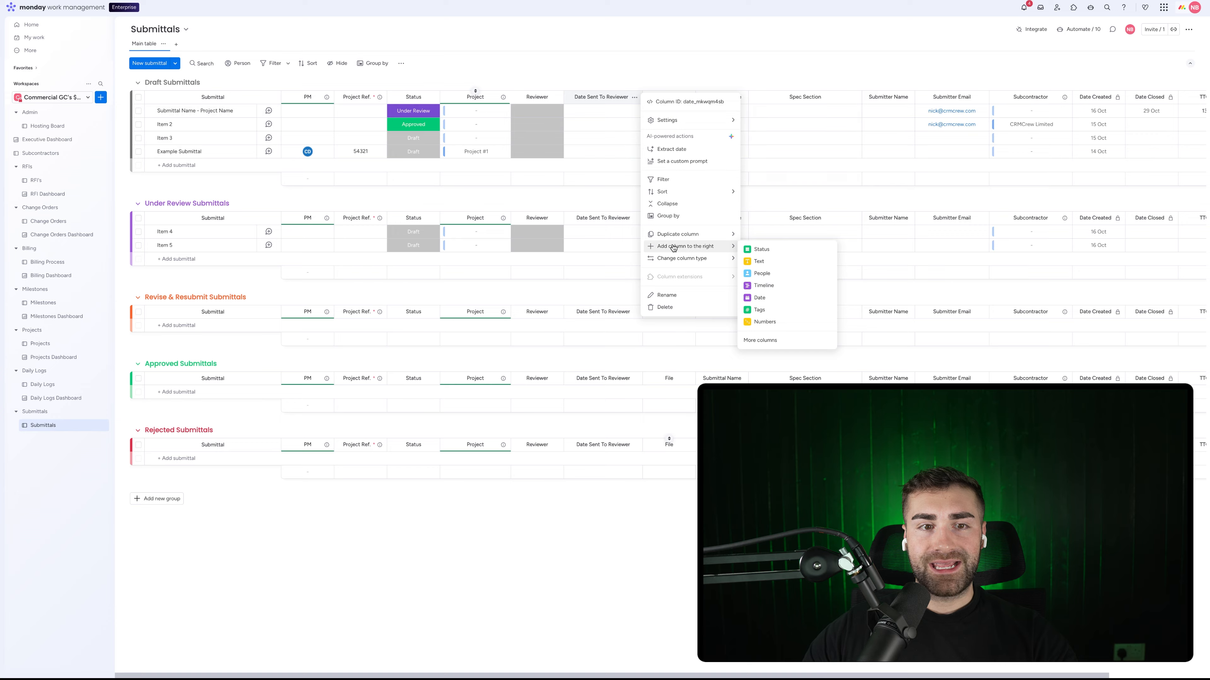
pyautogui.click(819, 69)
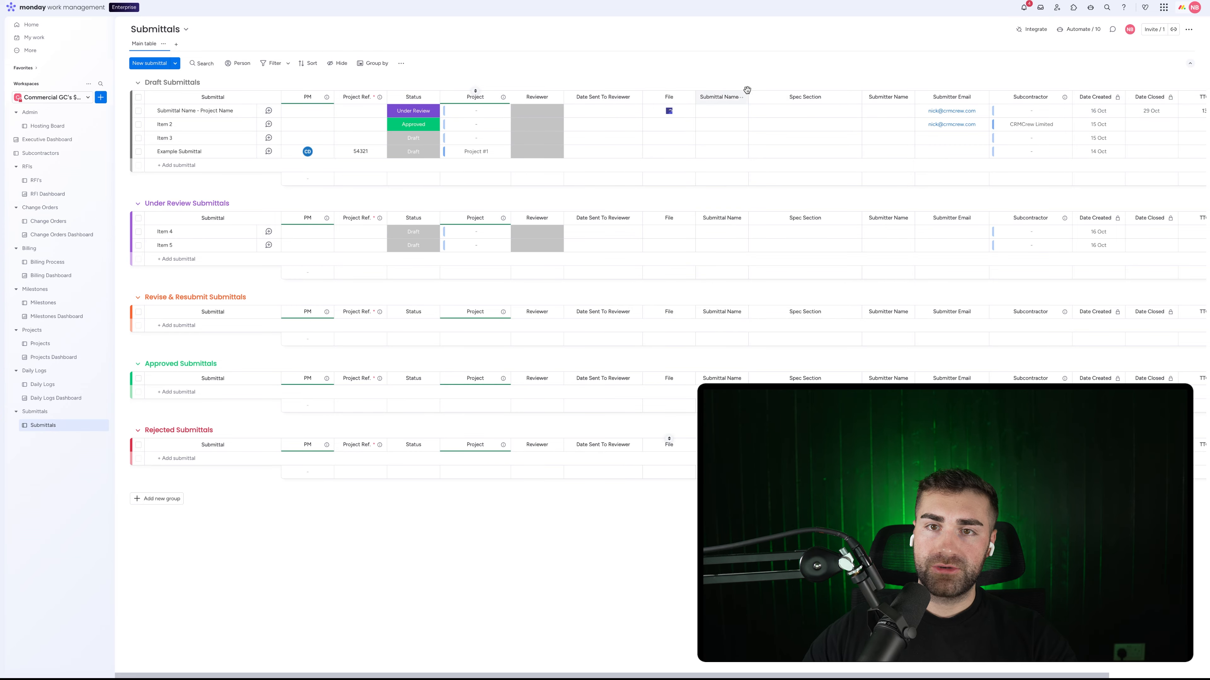
pyautogui.click(634, 97)
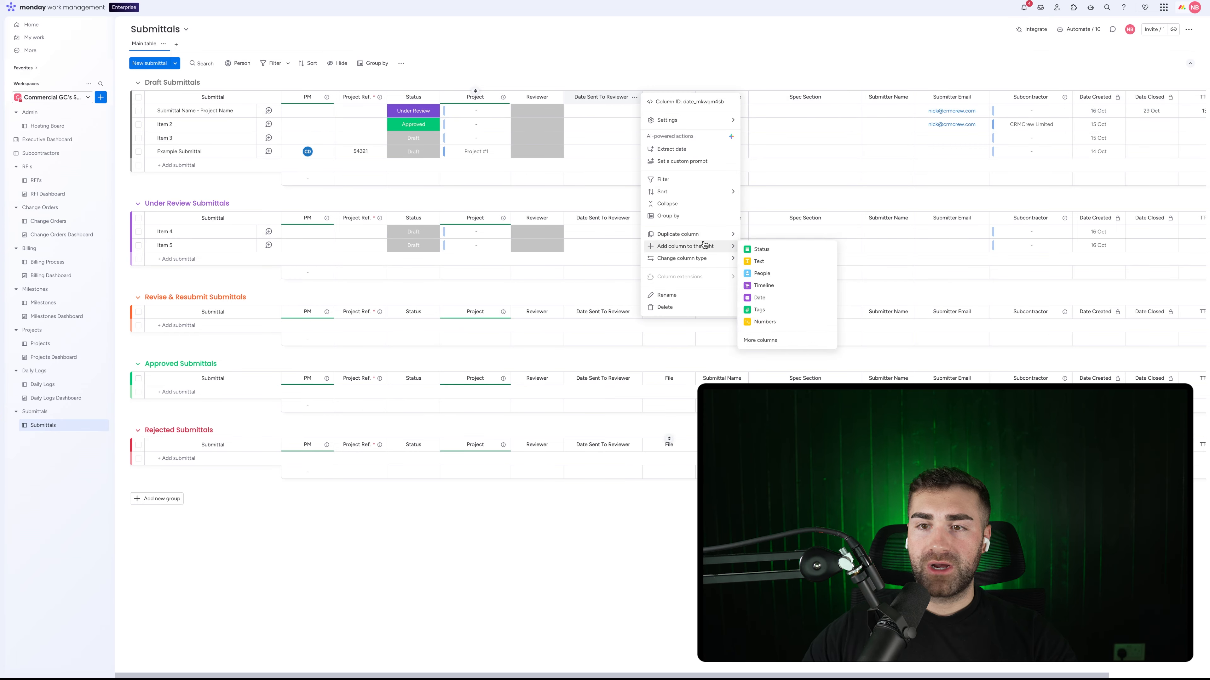
pyautogui.click(723, 73)
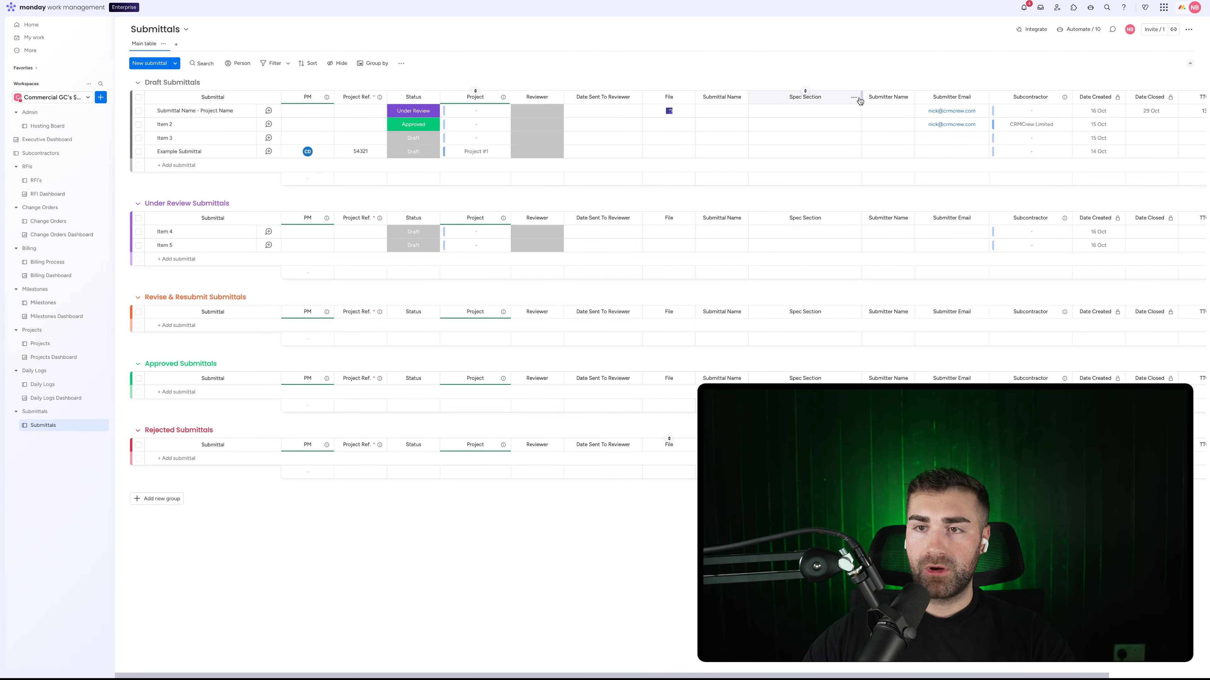
pyautogui.click(853, 98)
pyautogui.click(853, 98)
pyautogui.click(854, 98)
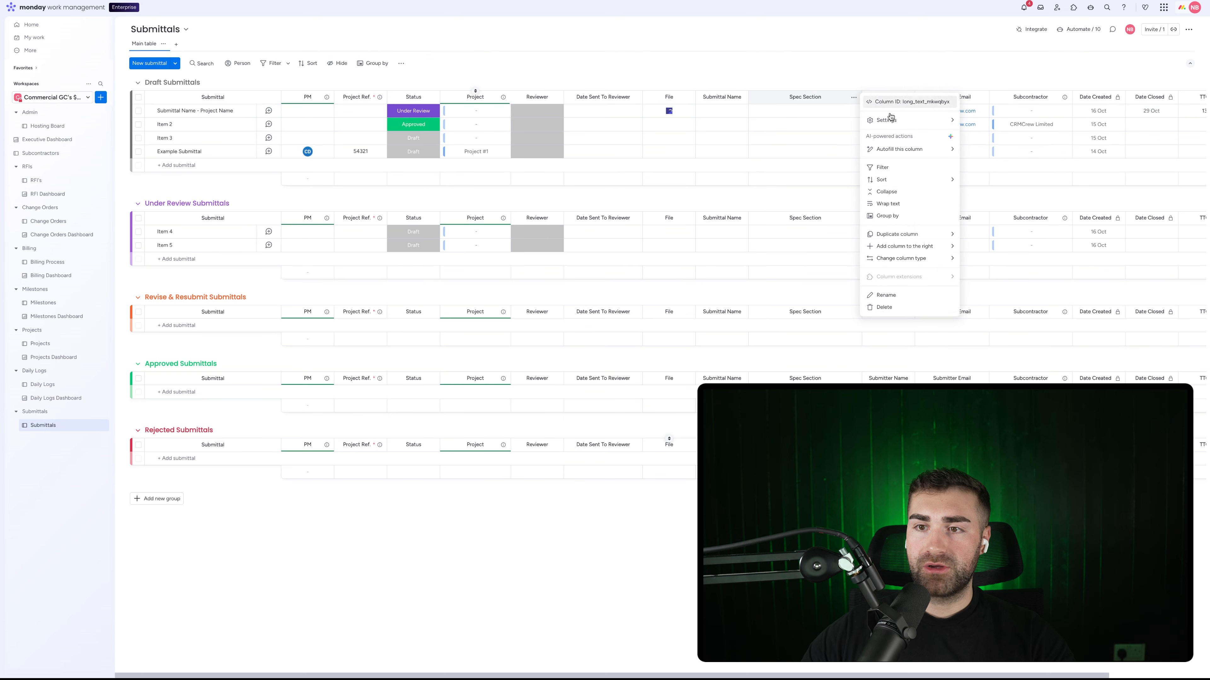
pyautogui.moveTo(928, 248)
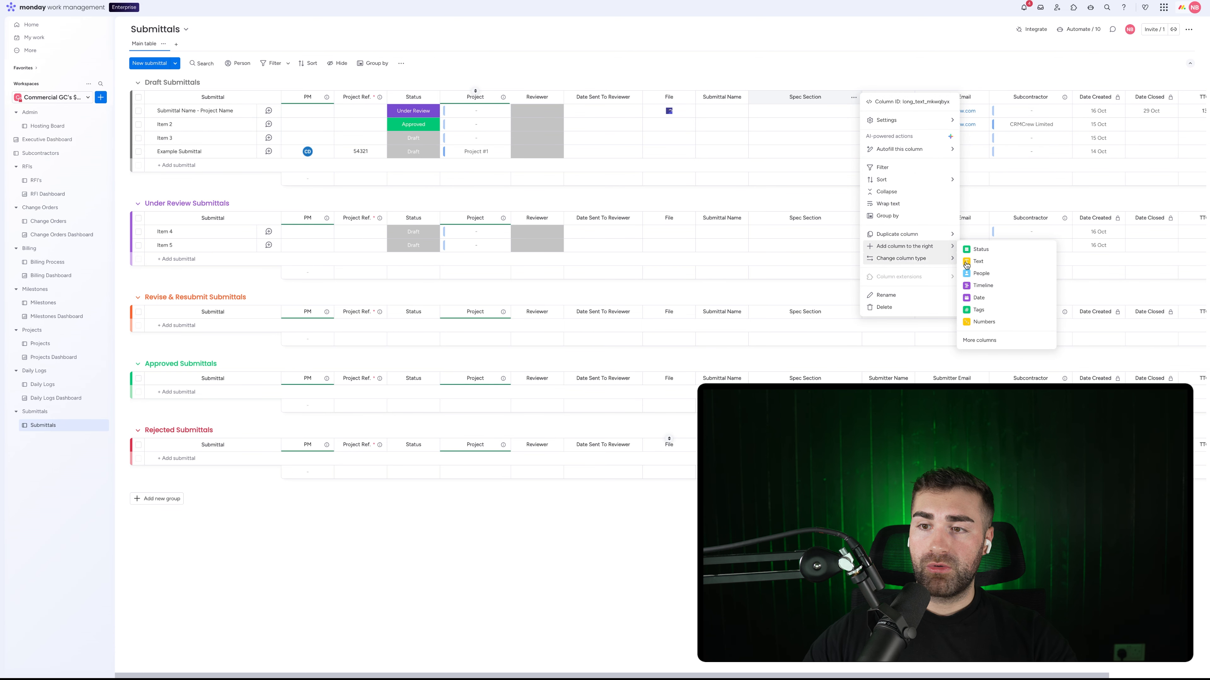
pyautogui.click(1018, 340)
pyautogui.write('long')
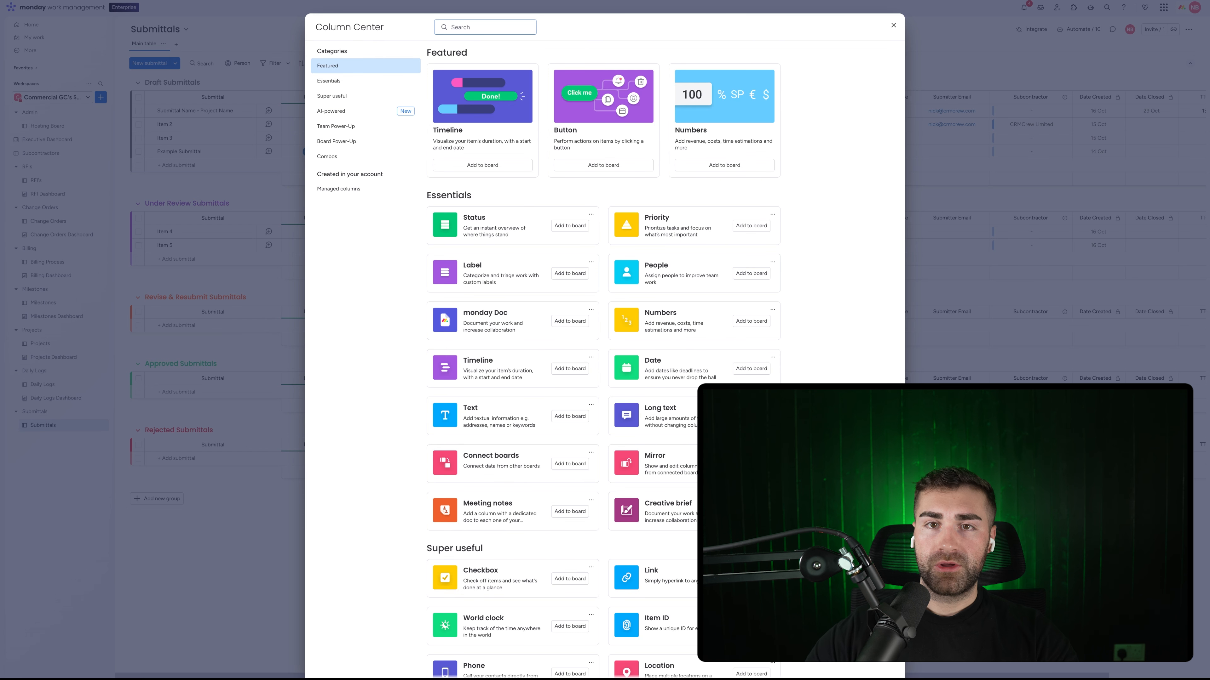
pyautogui.click(751, 83)
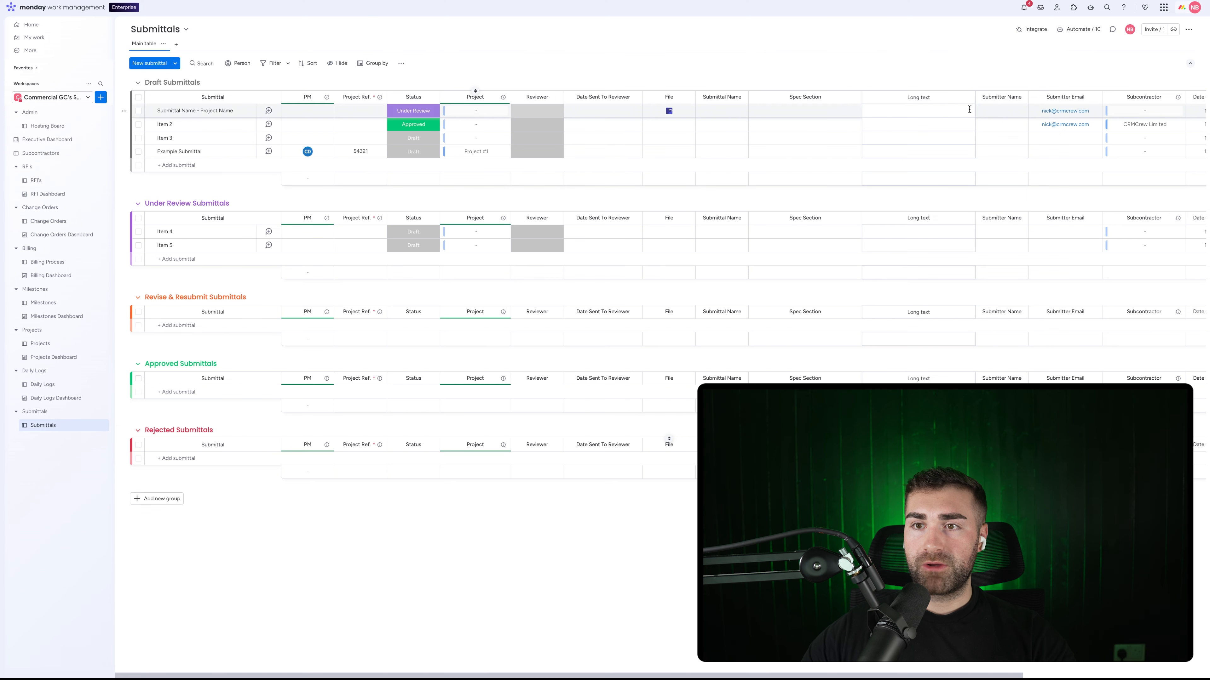
# Step: Name the new Long text column Submitter Comments / Notes
pyautogui.click(915, 98)
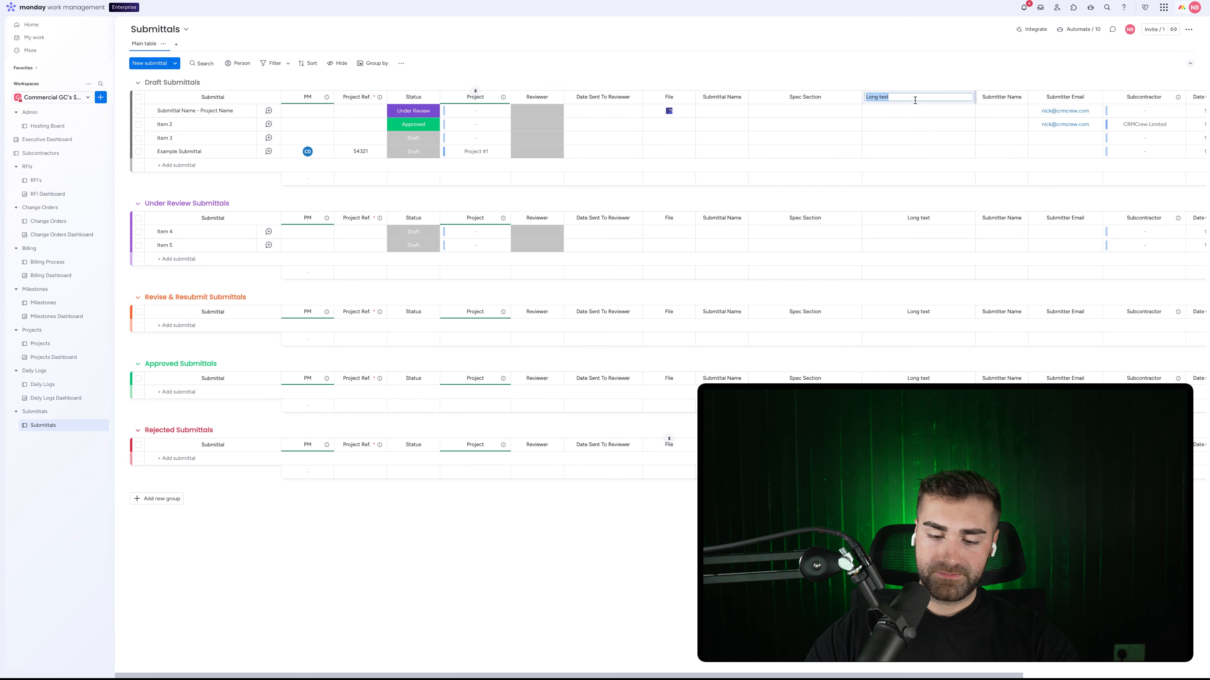
pyautogui.write('Submitter Comments / Notes')
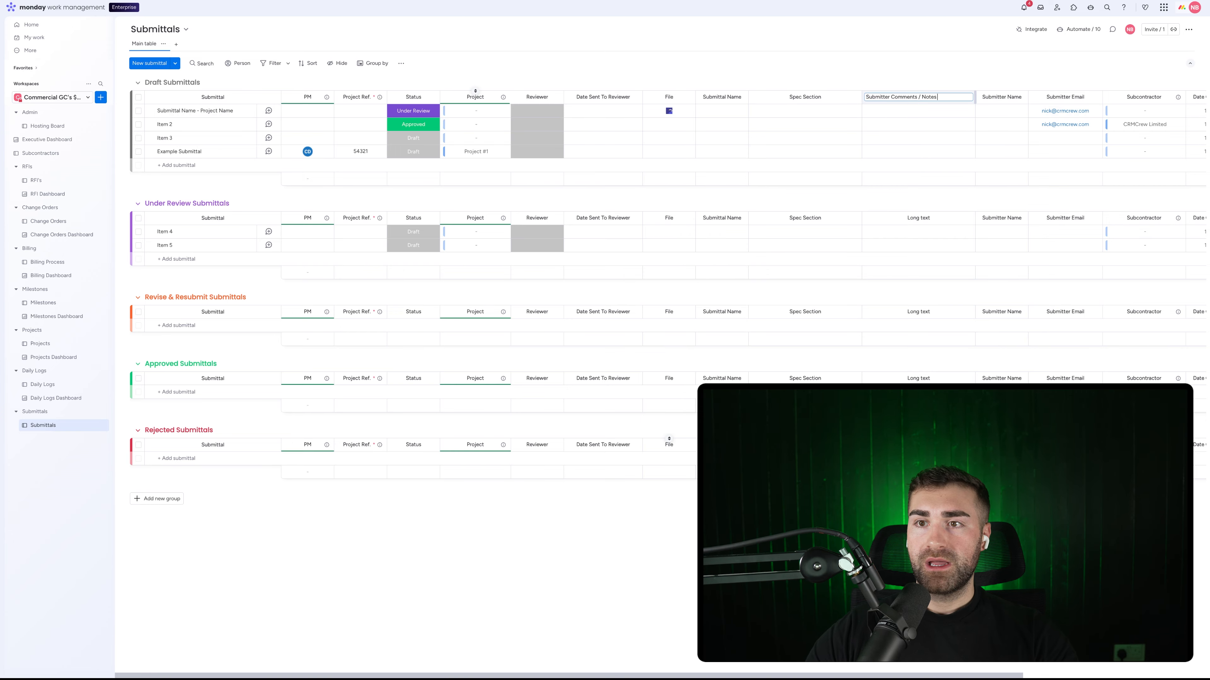
pyautogui.press('Return')
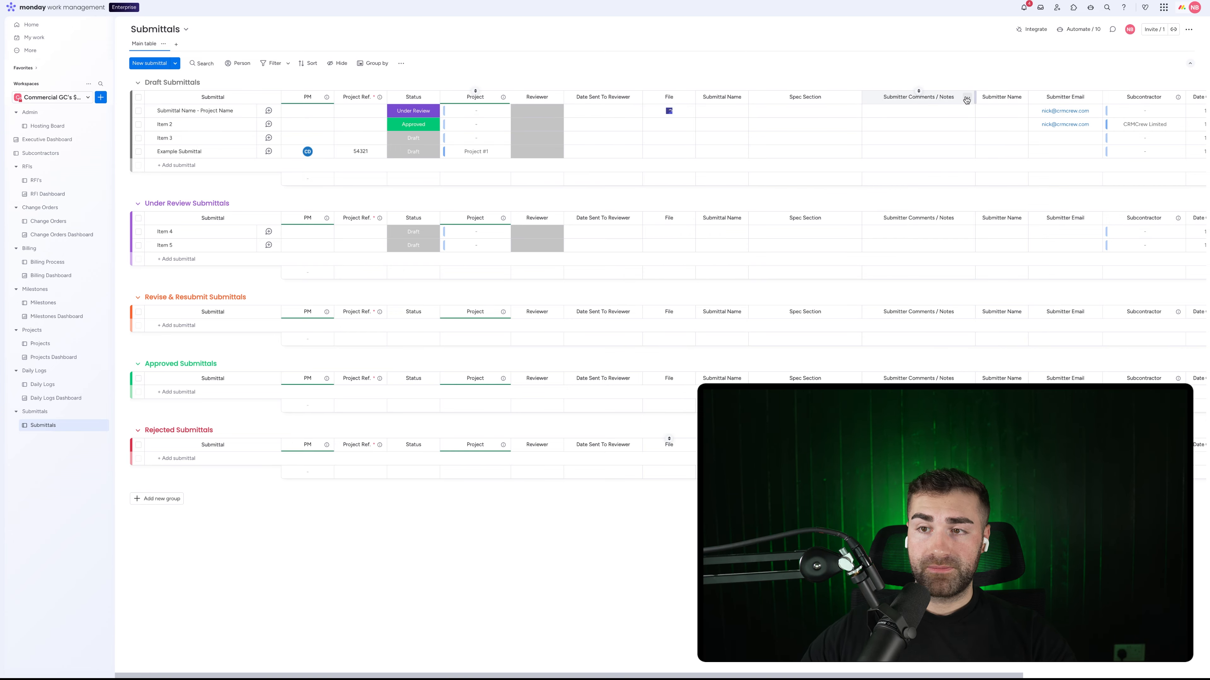
pyautogui.click(967, 97)
# Step: Add another Long text column after Submitter Comments / Notes, named Reviewer Comments / Notes
pyautogui.moveTo(1020, 246)
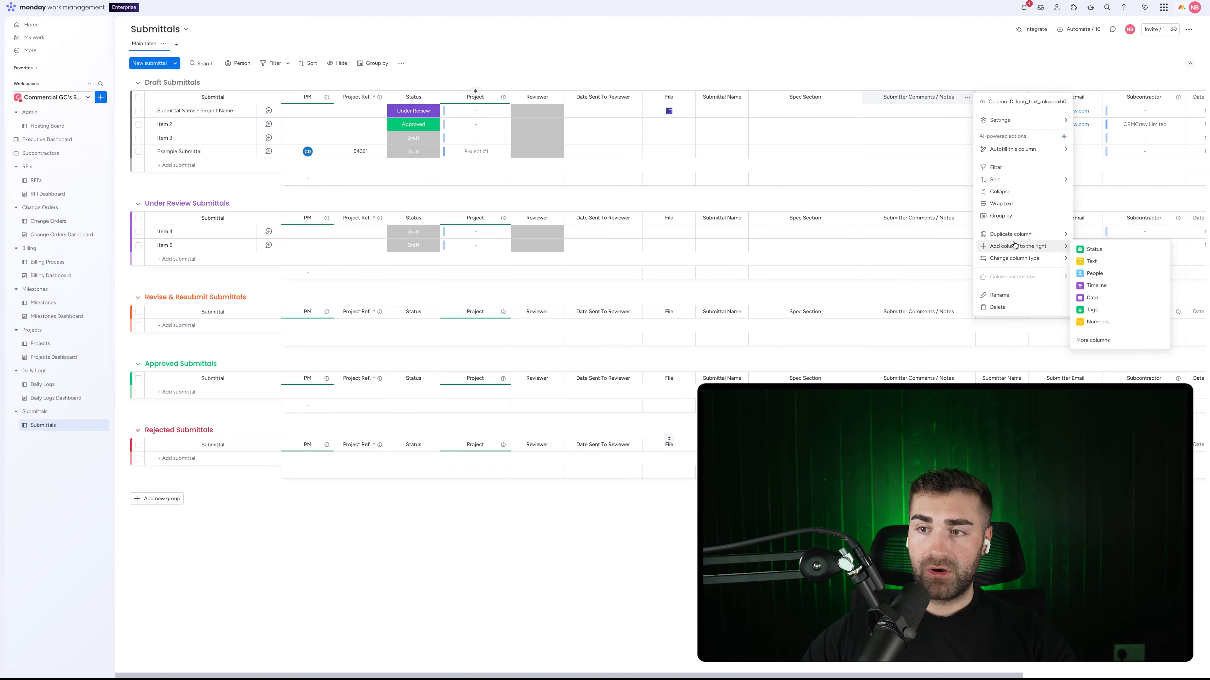
pyautogui.click(1092, 341)
pyautogui.write('long')
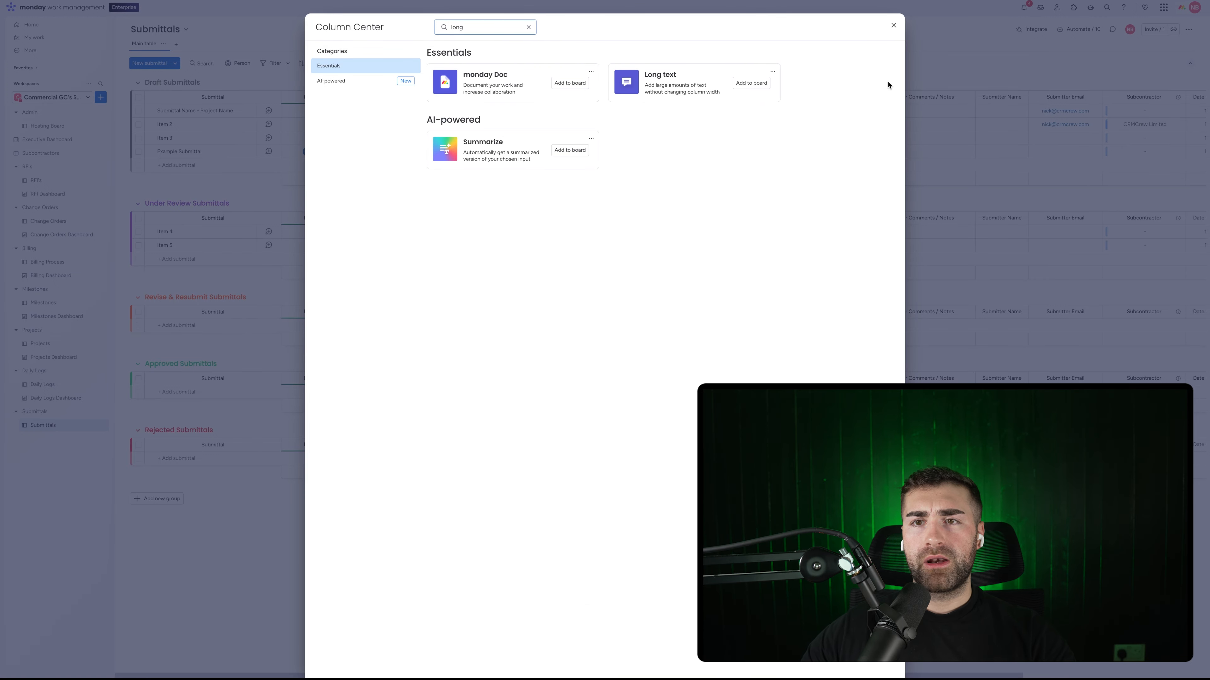
pyautogui.click(751, 83)
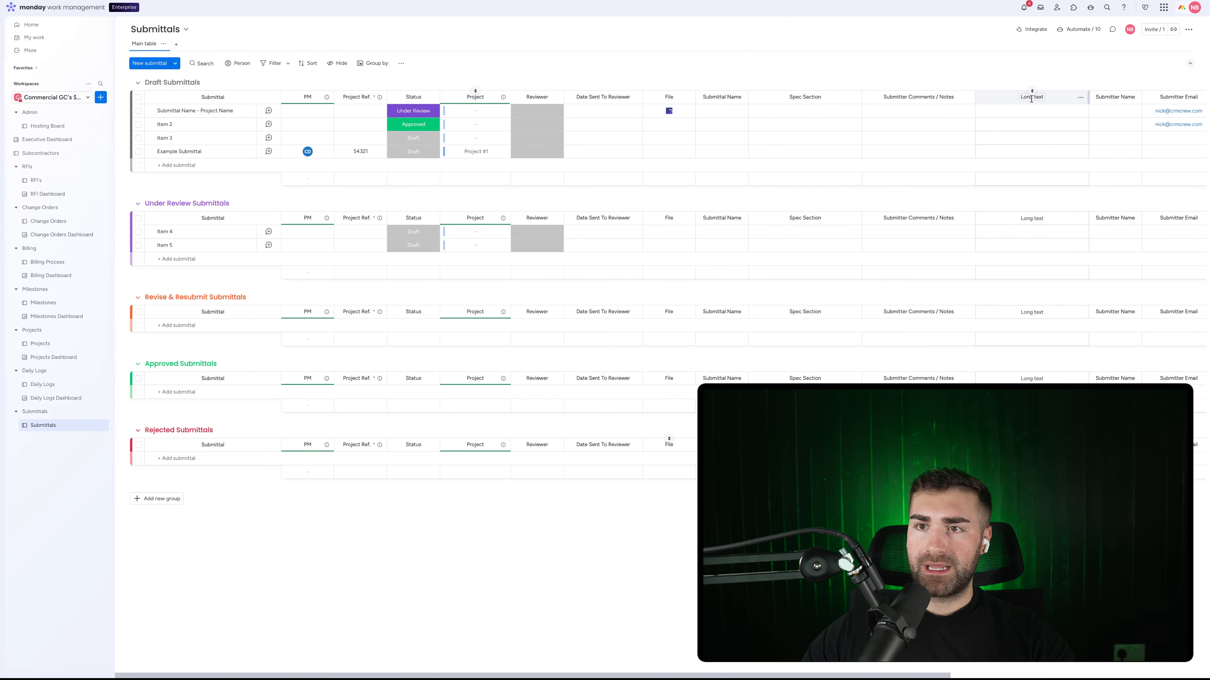
pyautogui.click(1031, 98)
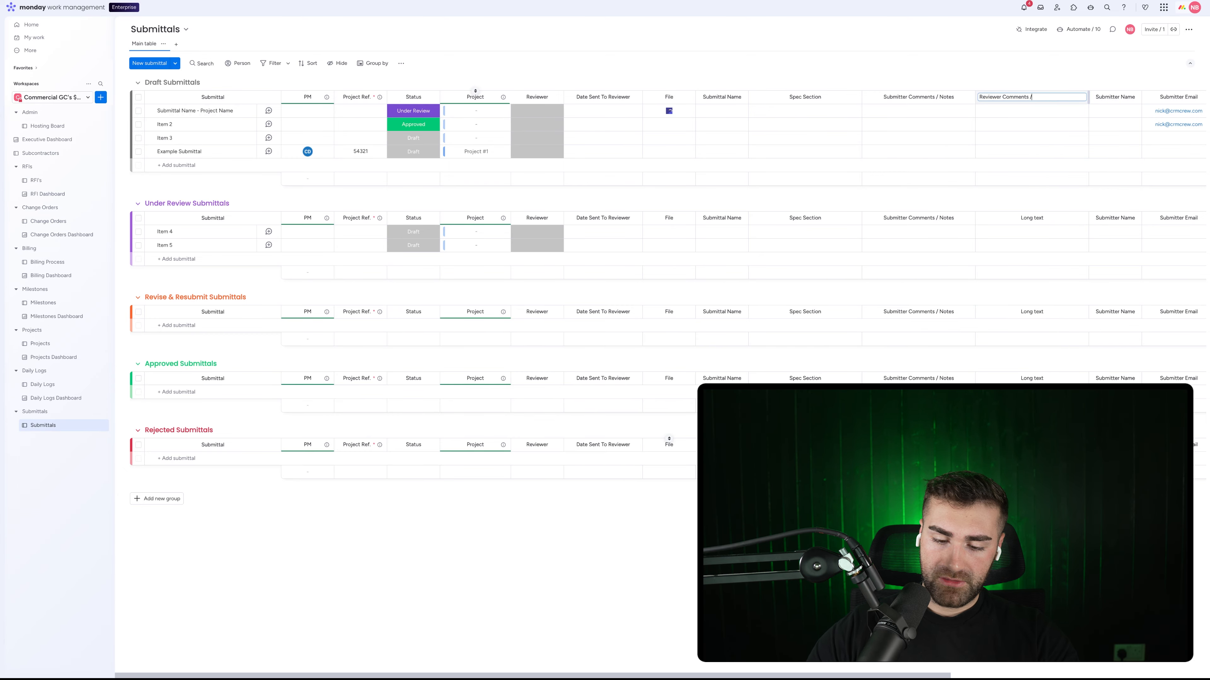
pyautogui.press('Return')
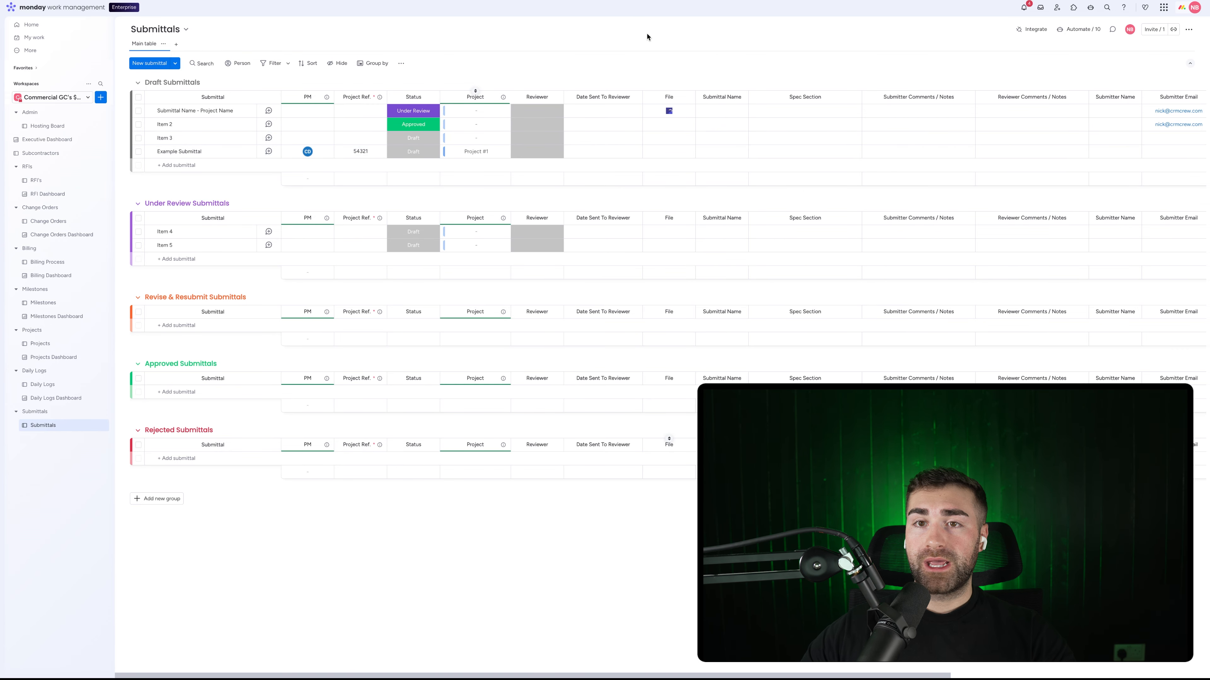
# Step: Rename File to Attachments / Documents, widen it, and preview the file attachment options
pyautogui.click(666, 96)
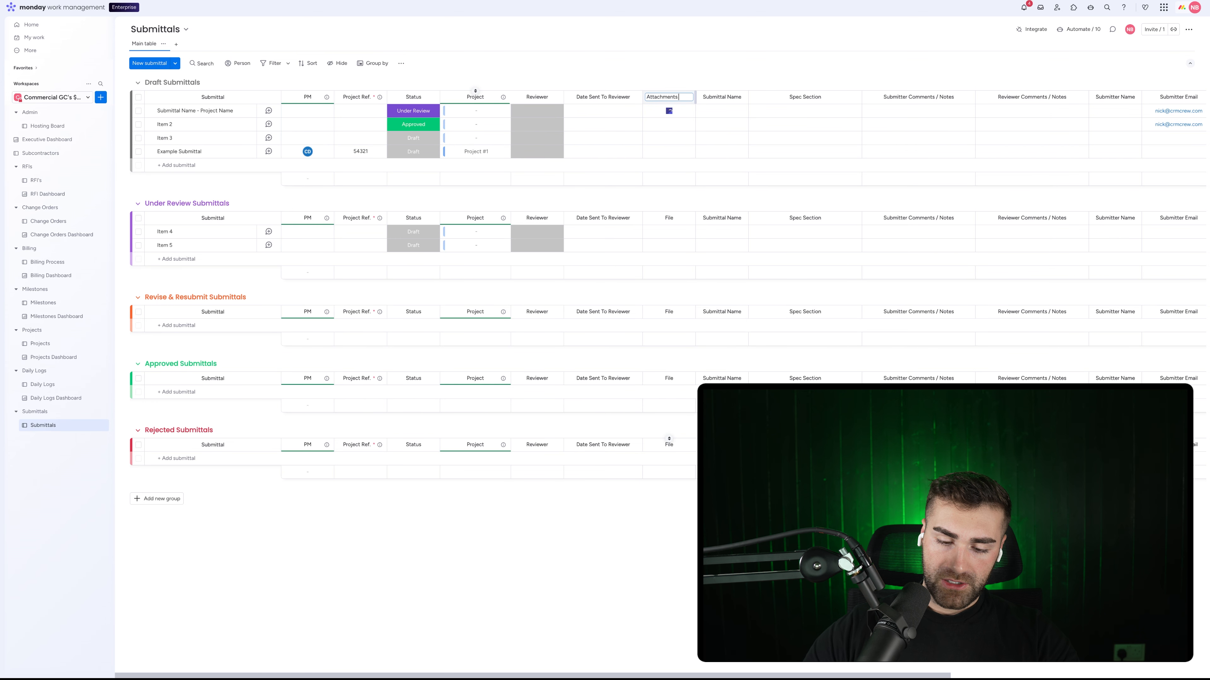
pyautogui.press('Return')
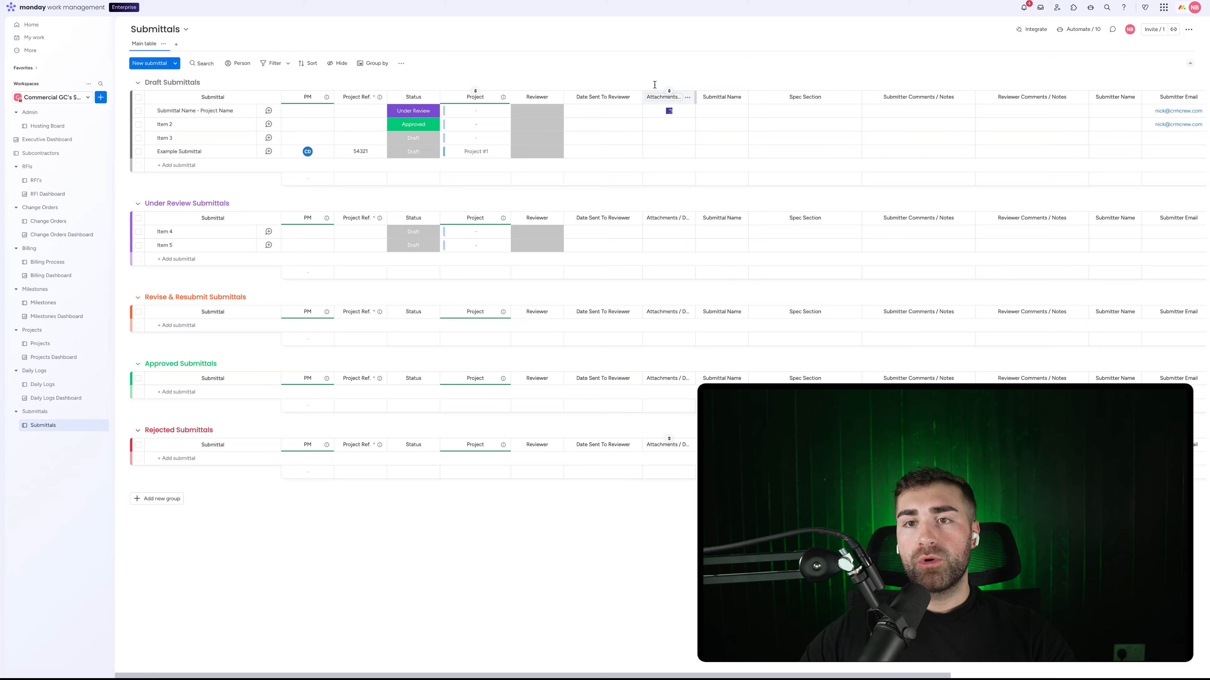
pyautogui.moveTo(703, 95); pyautogui.dragTo(739, 97)
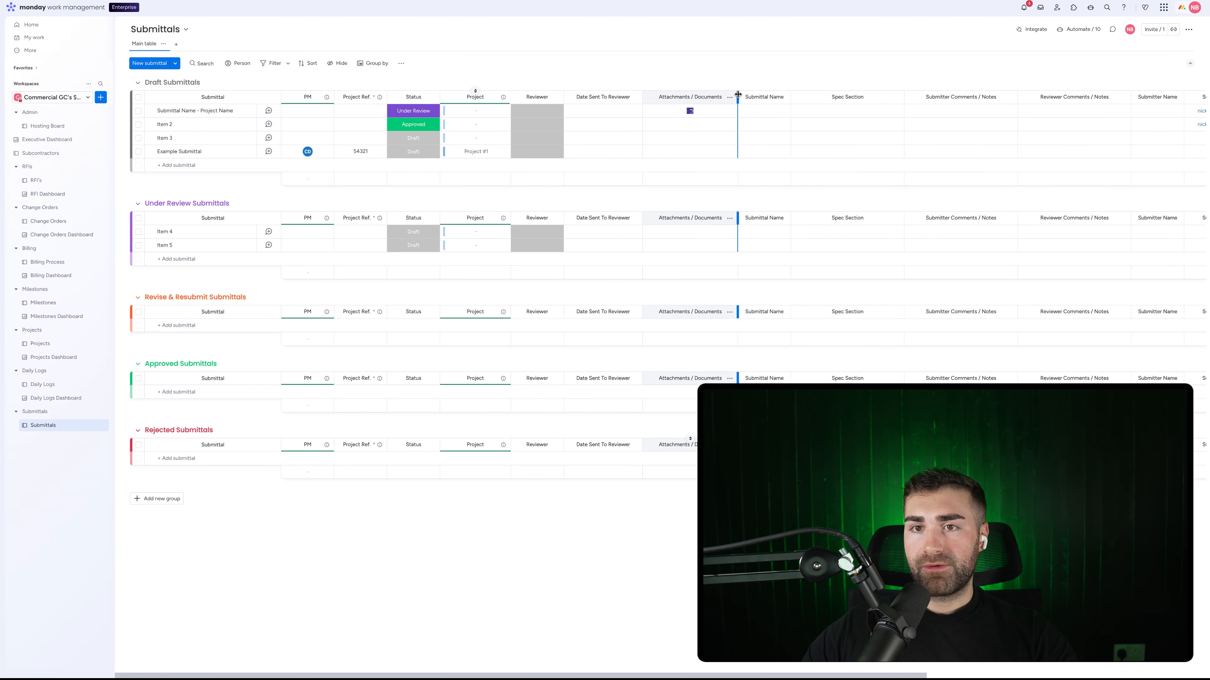
pyautogui.click(672, 112)
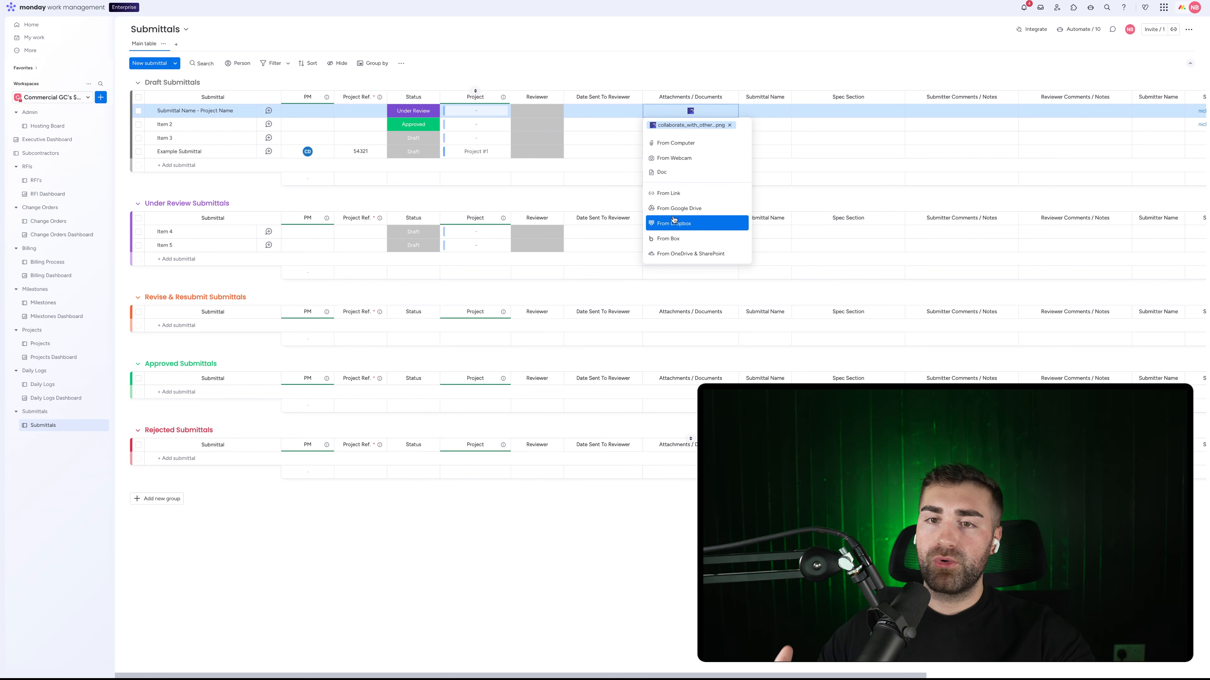
pyautogui.click(732, 63)
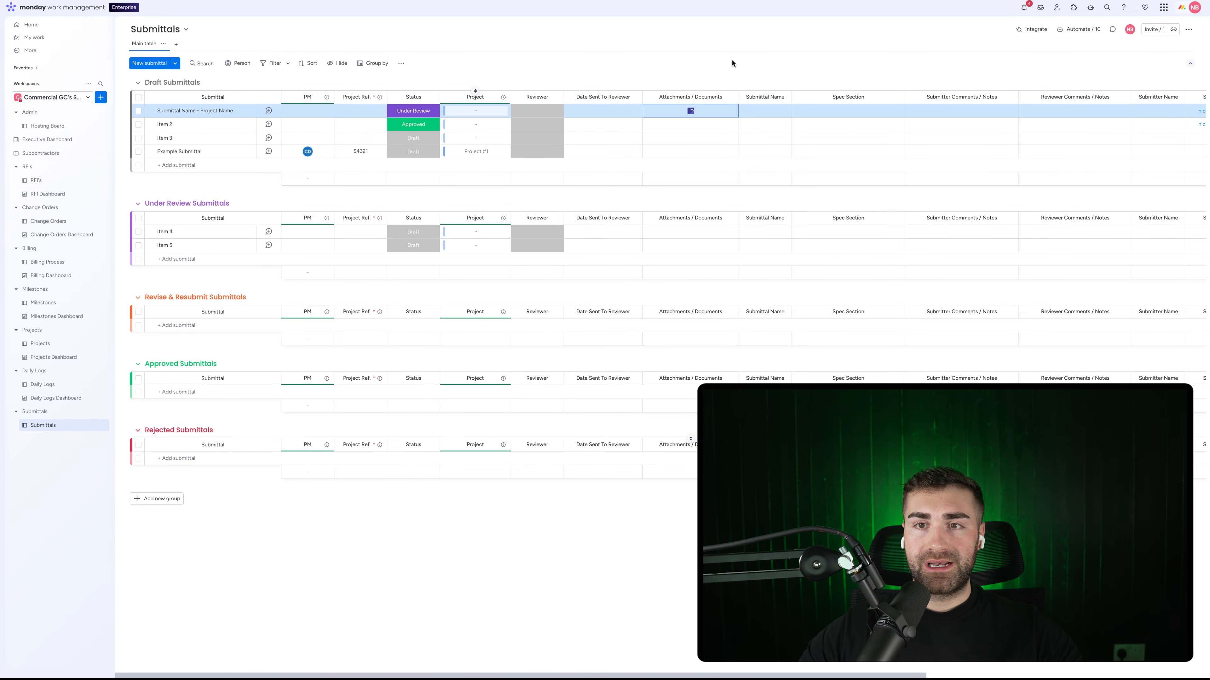
# Step: Add a Link column after Attachments / Documents and name it Folder Link
pyautogui.click(730, 97)
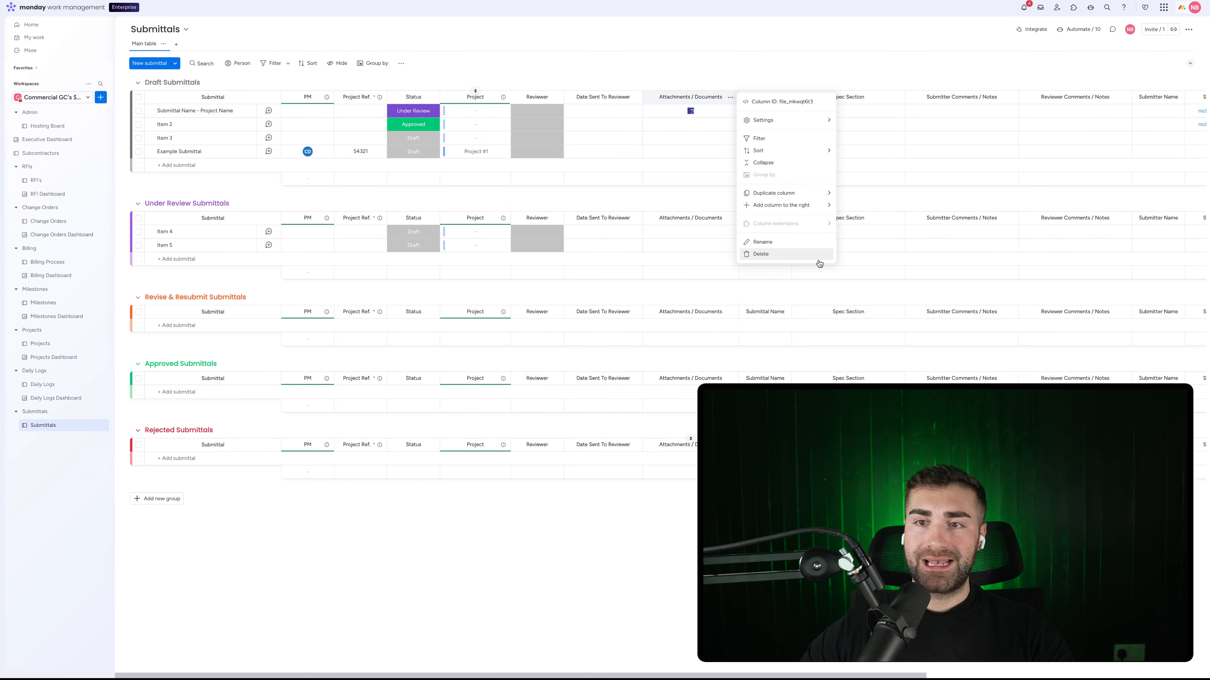
pyautogui.moveTo(809, 205)
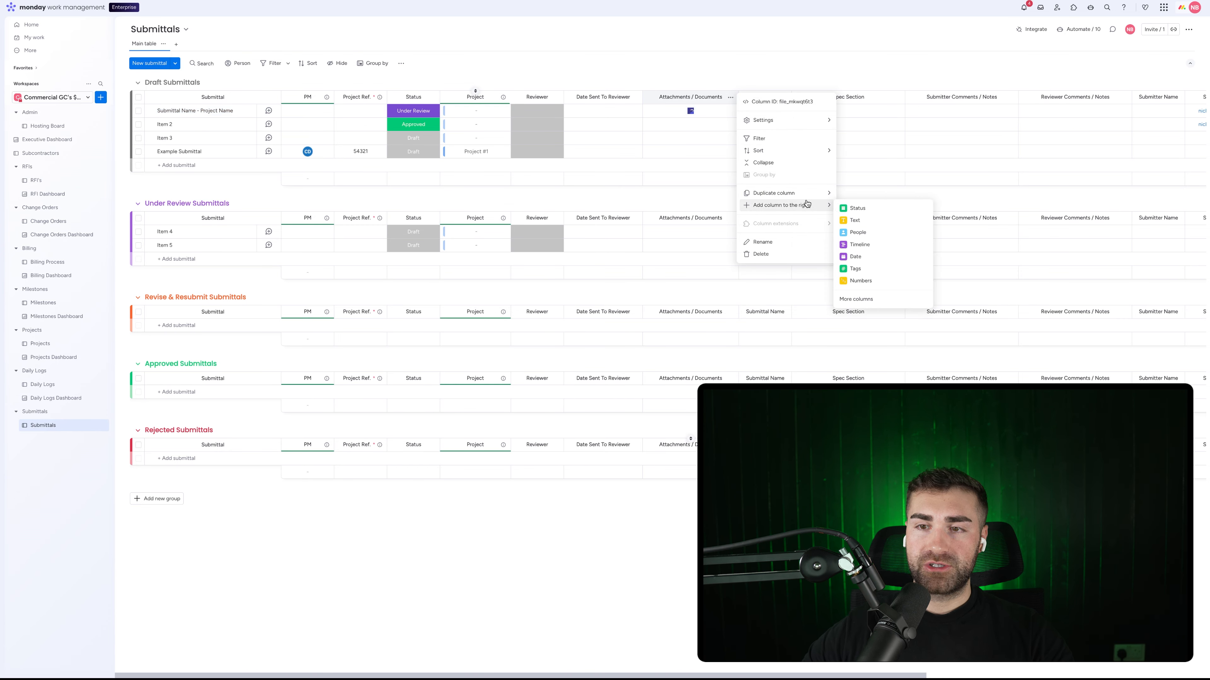
pyautogui.click(856, 298)
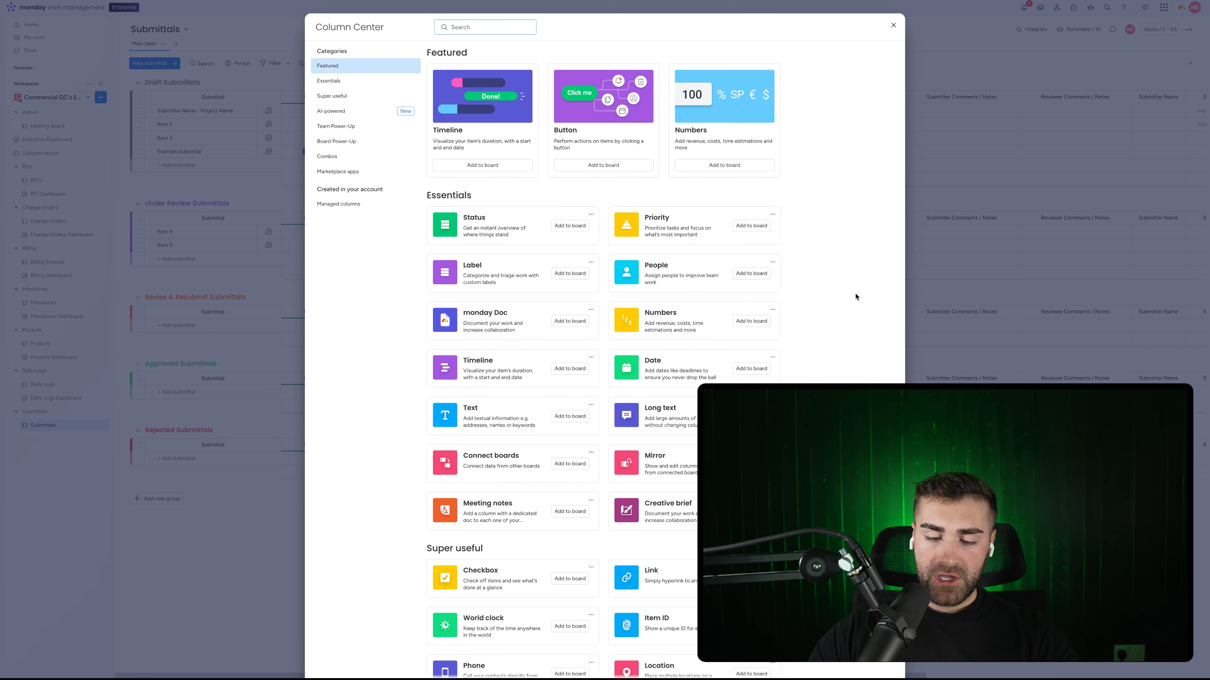
pyautogui.write('link')
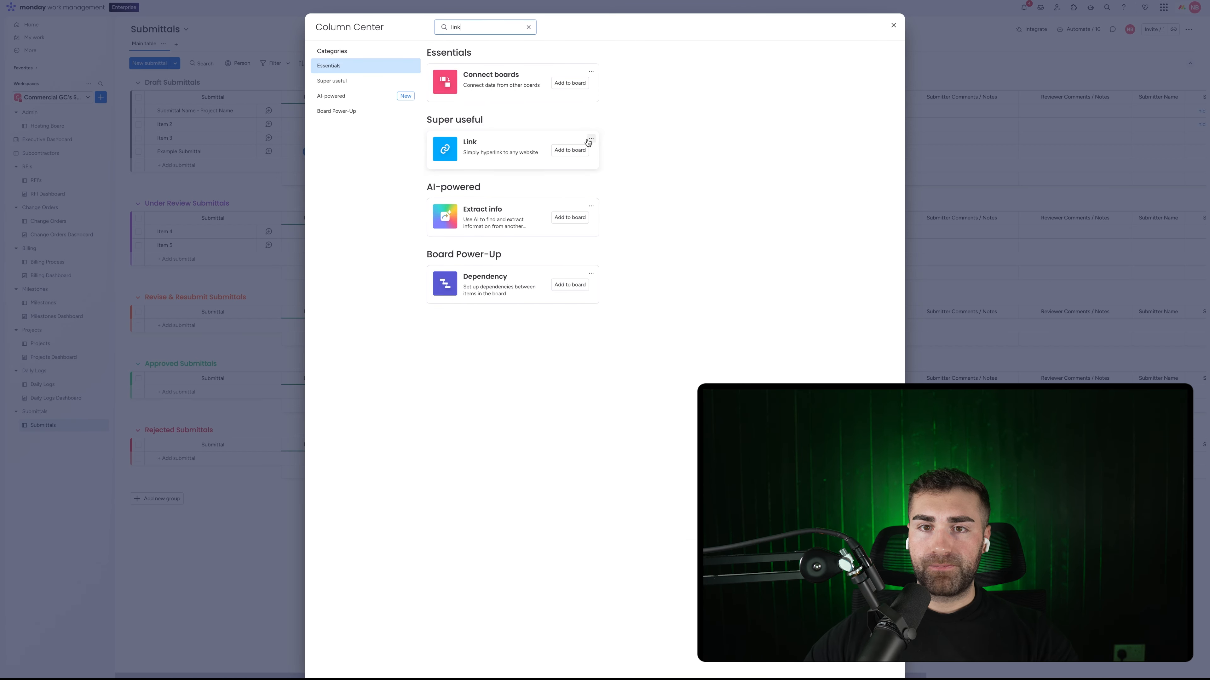
pyautogui.click(579, 149)
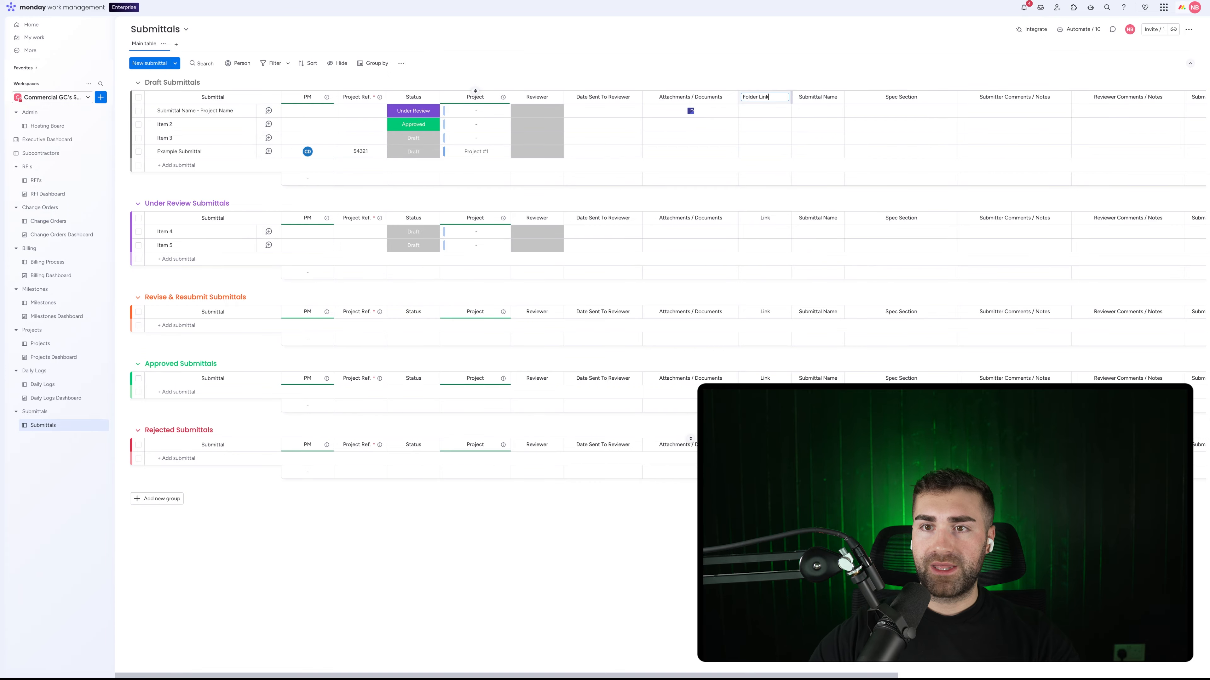
pyautogui.press('Return')
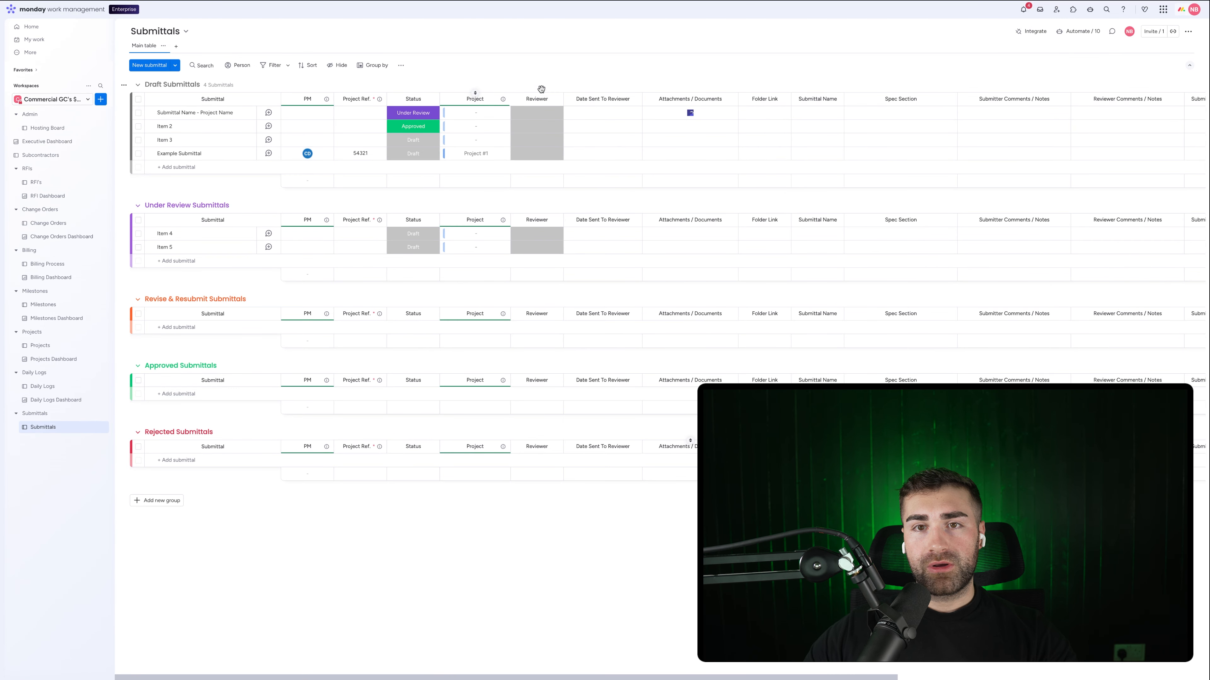
pyautogui.click(556, 101)
pyautogui.moveTo(630, 247)
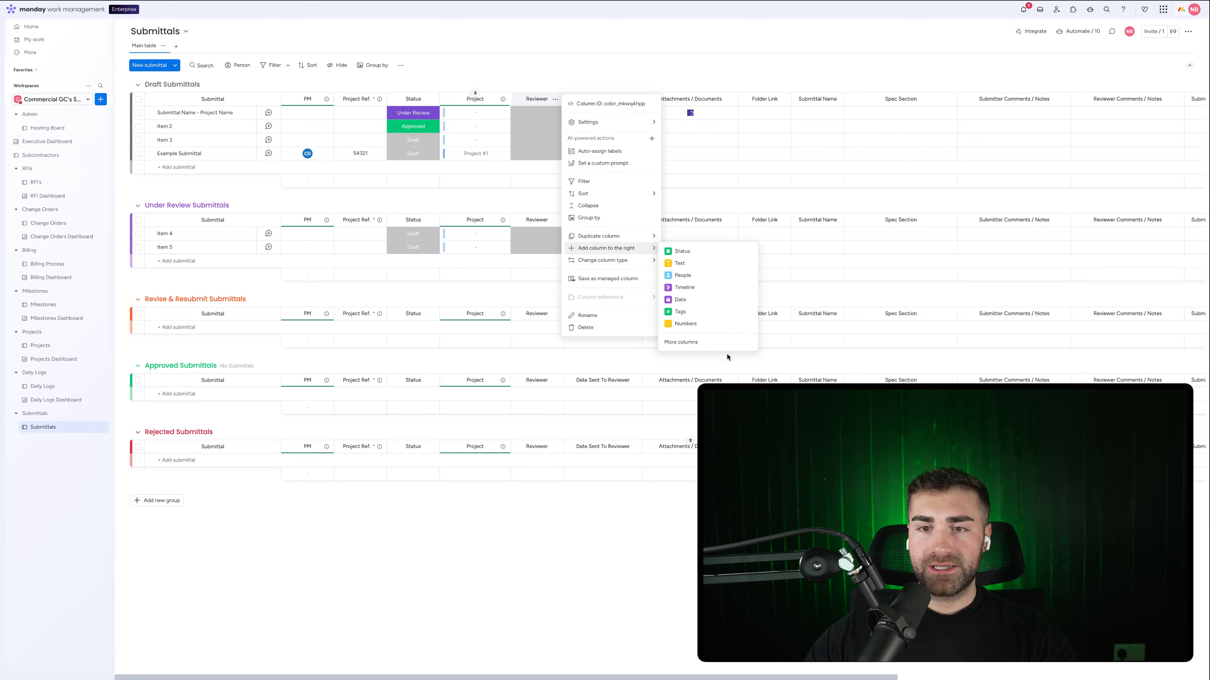
pyautogui.click(704, 343)
pyautogui.write('prio')
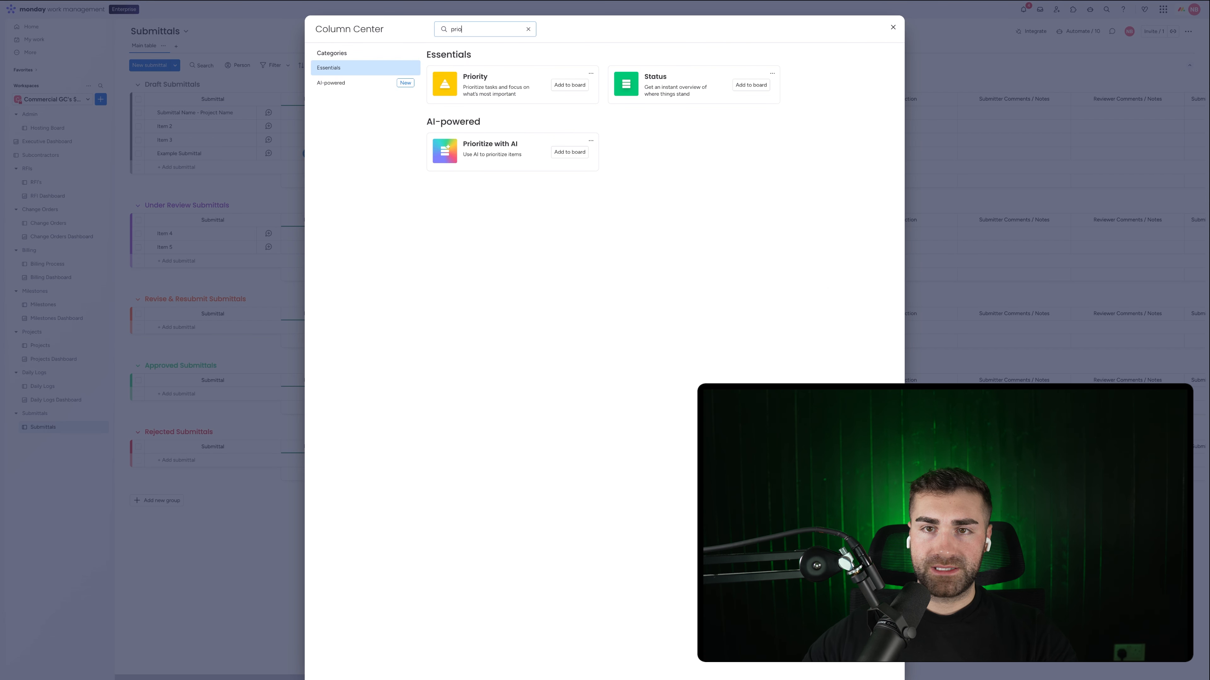
pyautogui.click(569, 85)
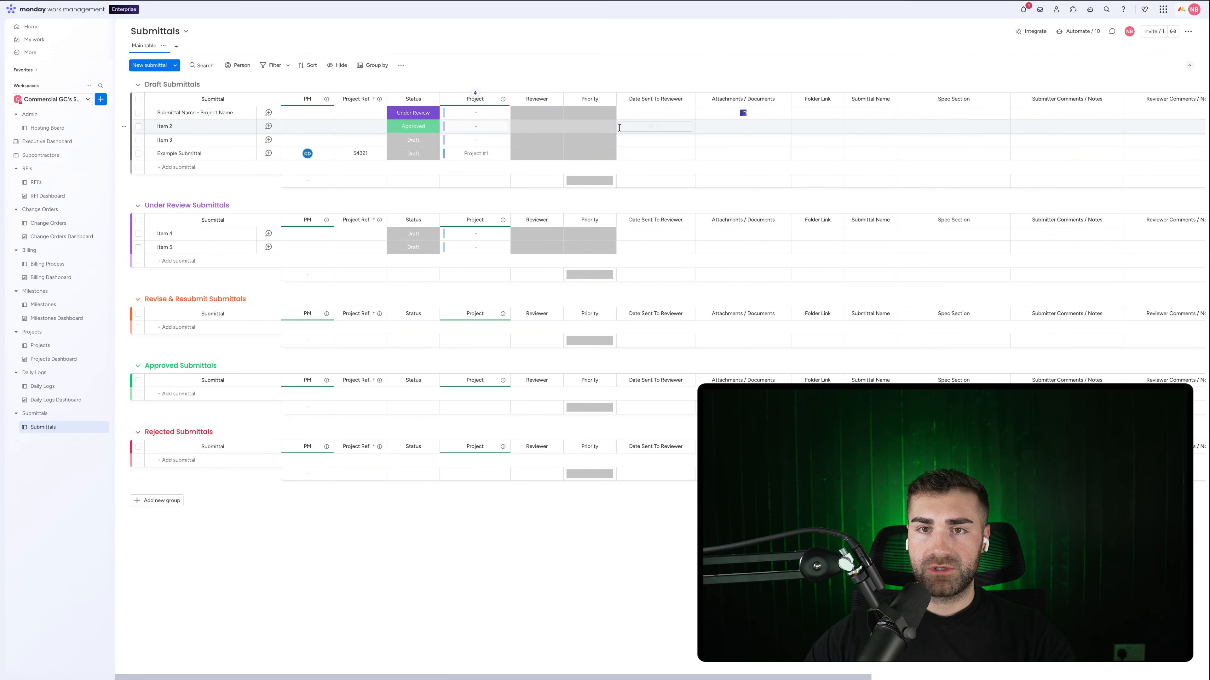
pyautogui.click(608, 99)
pyautogui.moveTo(660, 126)
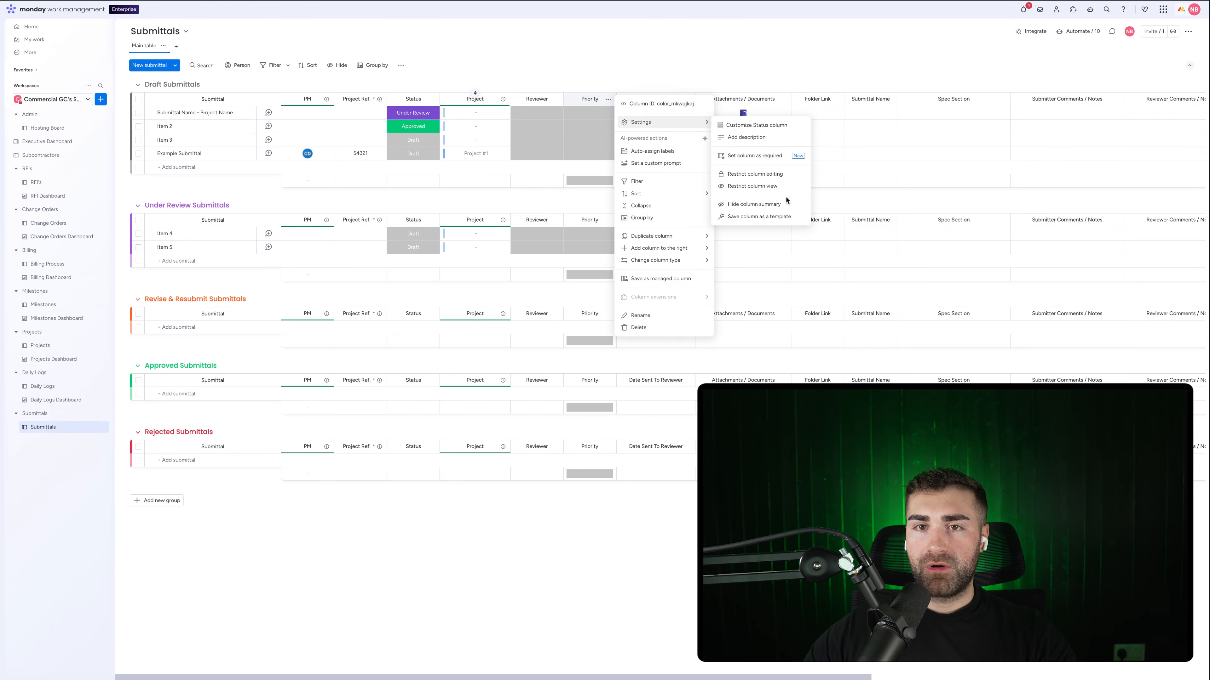
pyautogui.click(690, 56)
pyautogui.click(596, 115)
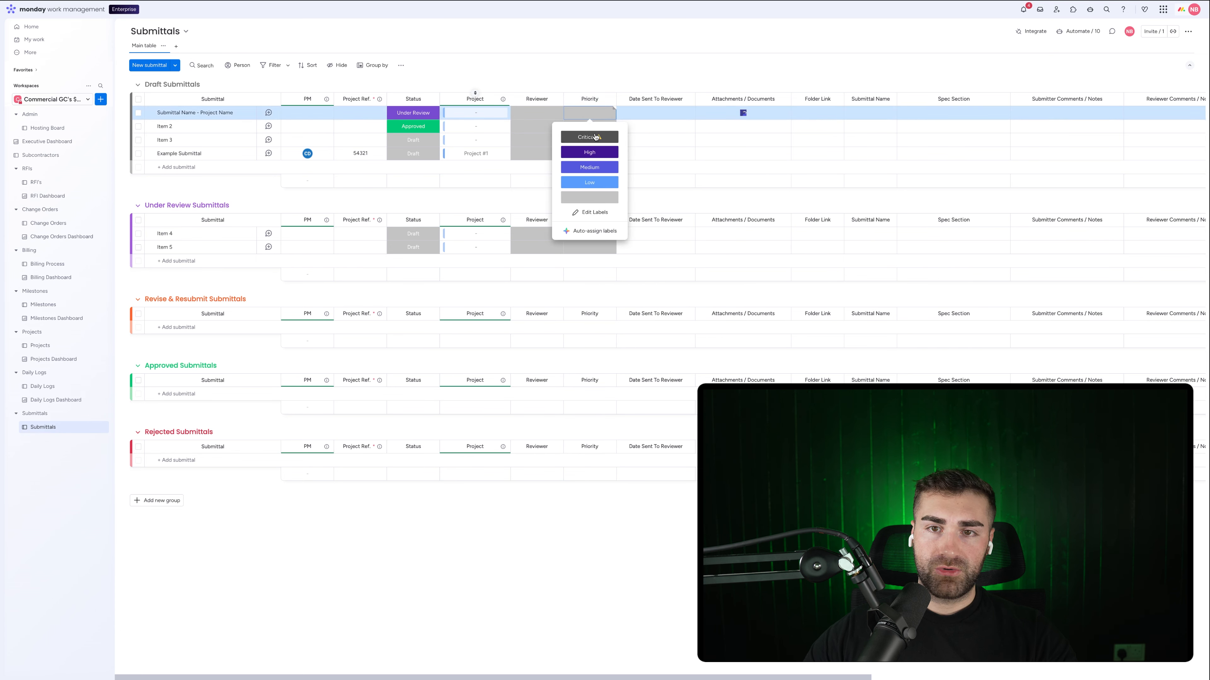
pyautogui.click(575, 52)
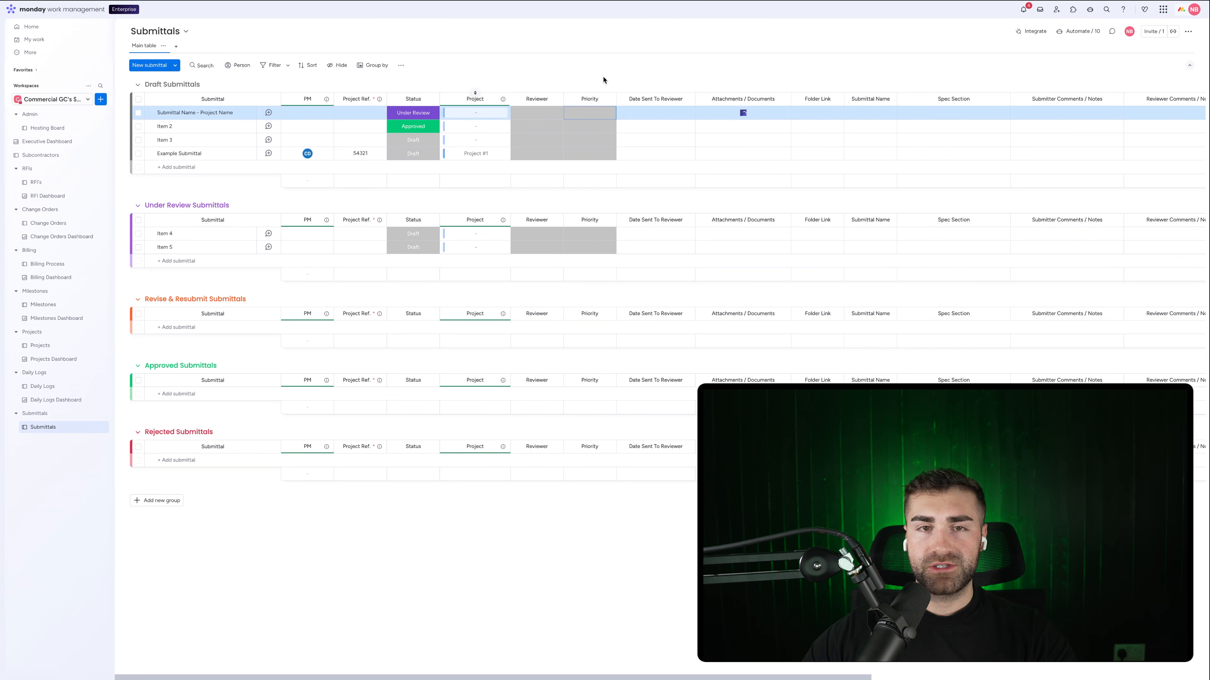
# Step: Select Items 2–5 and the placeholder row, then delete all five submittals
pyautogui.click(138, 139)
pyautogui.click(138, 126)
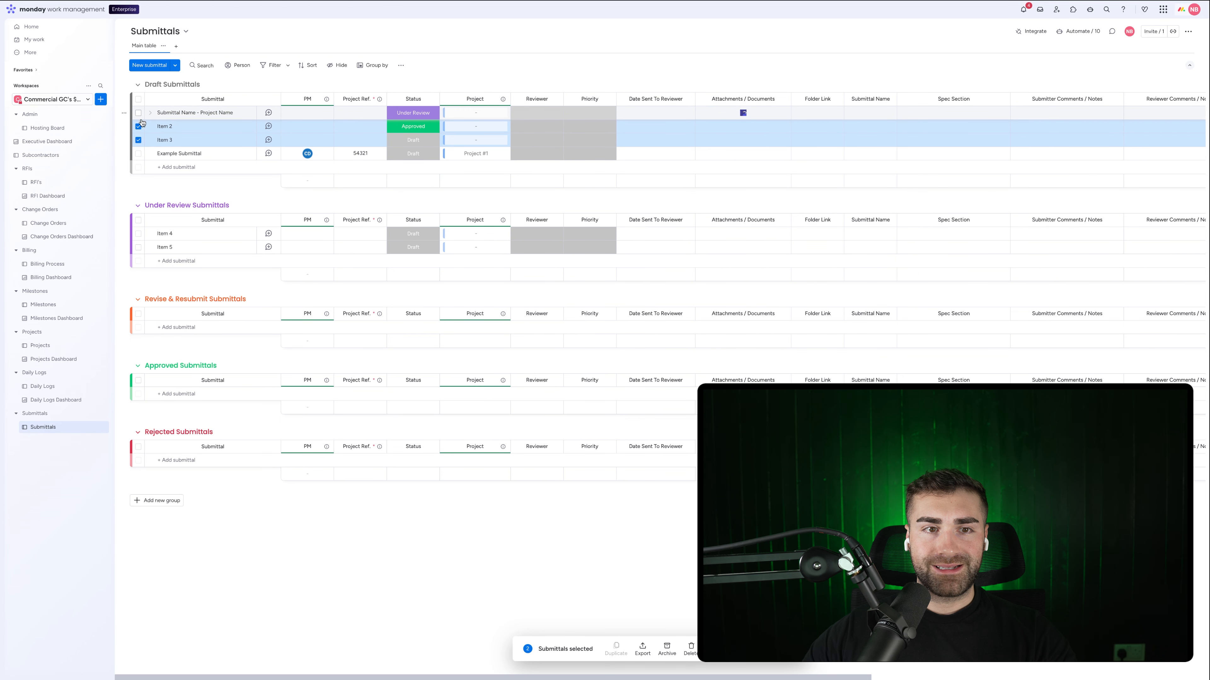
pyautogui.click(138, 112)
pyautogui.click(138, 233)
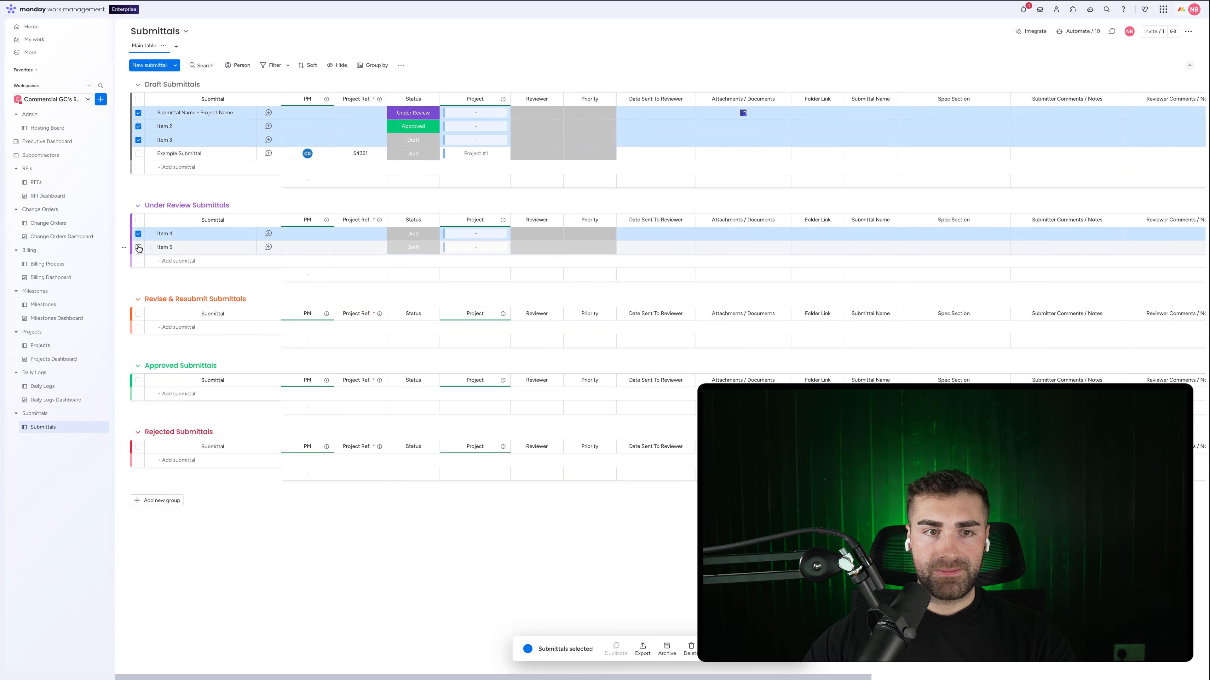
pyautogui.click(138, 247)
pyautogui.click(694, 661)
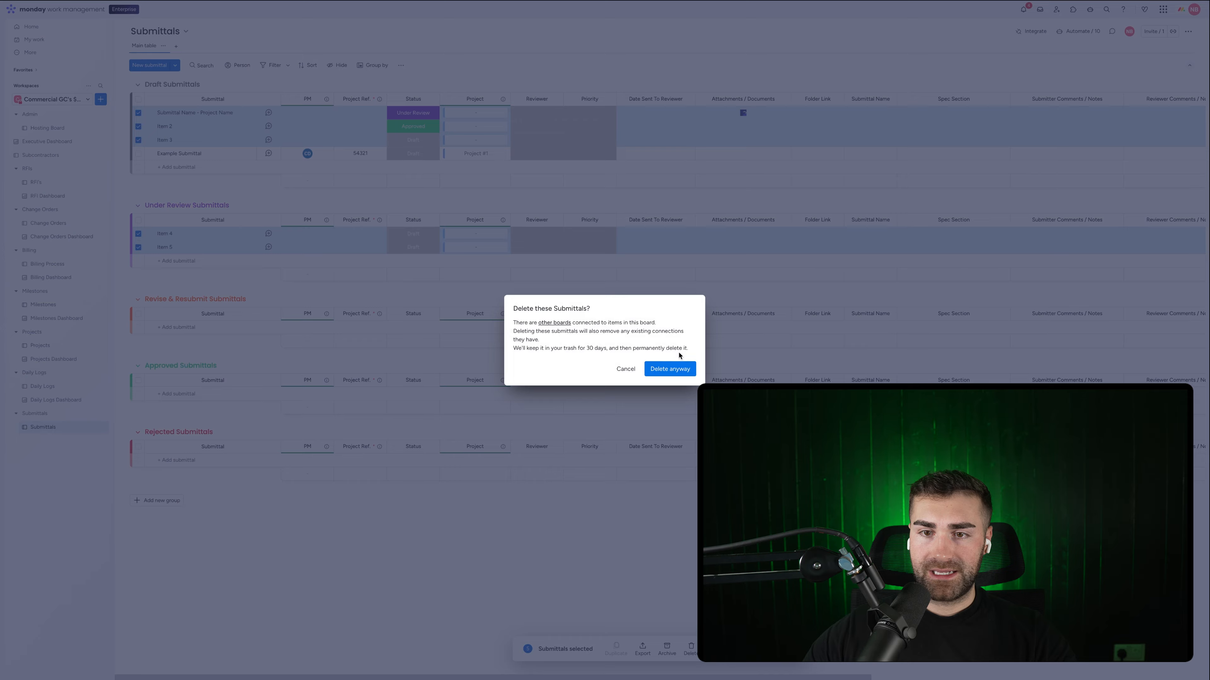
pyautogui.click(670, 369)
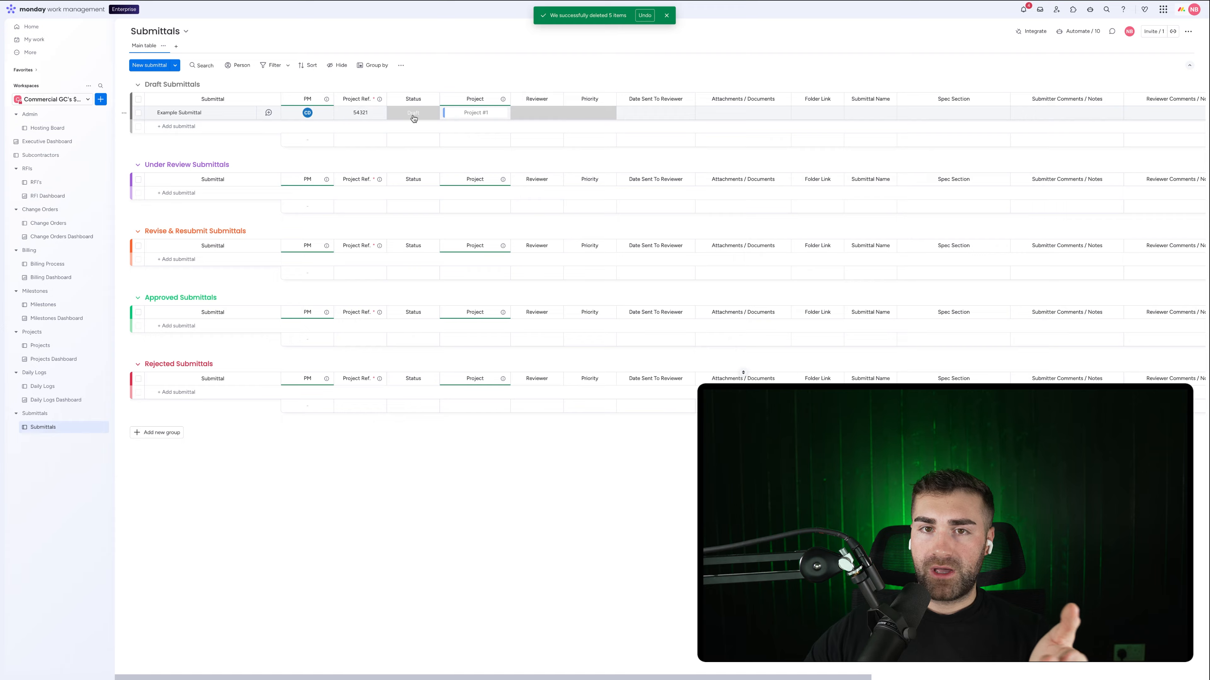
# Step: Set Example Submittal's reviewer to Architect #1 and its priority to Critical
pyautogui.click(536, 117)
pyautogui.click(535, 154)
pyautogui.click(581, 117)
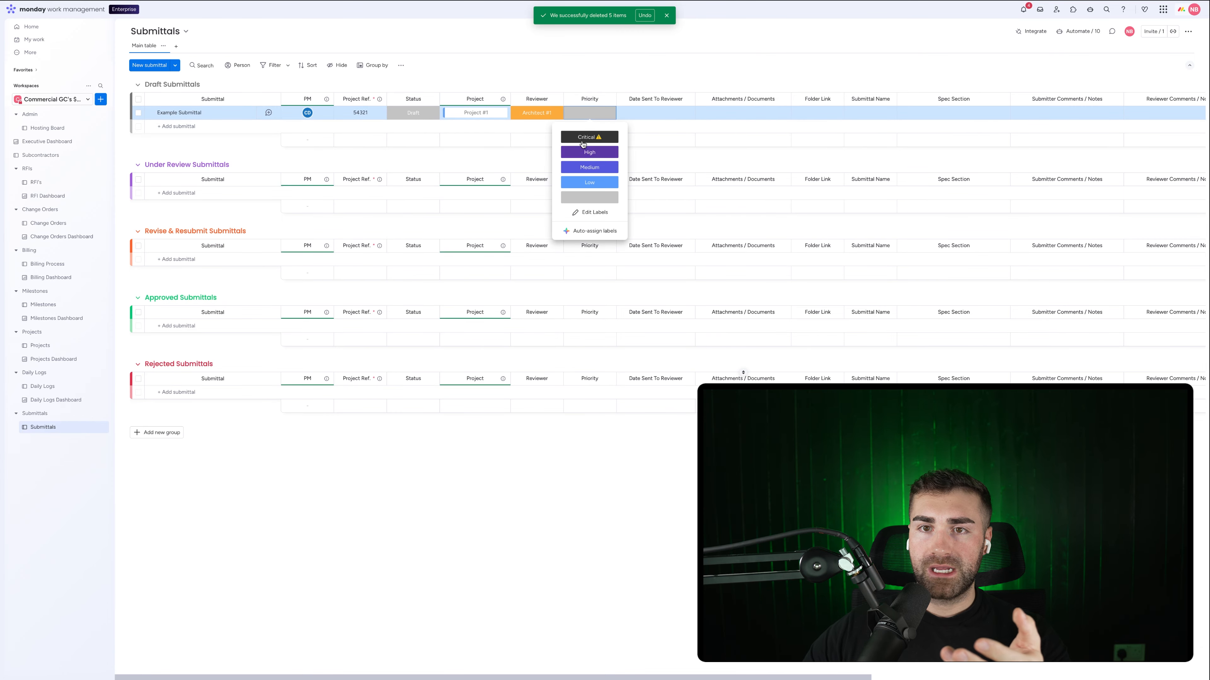
pyautogui.click(582, 141)
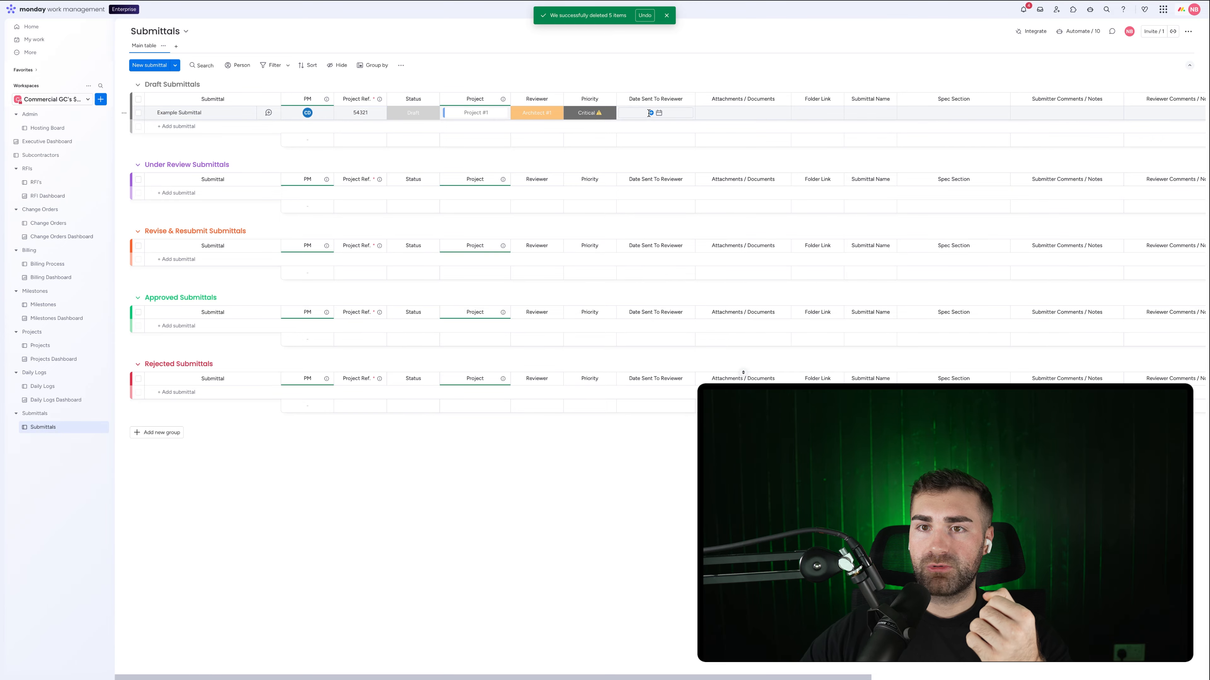
# Step: Make the Submitter Email column required
pyautogui.hscroll(5, 650, 113)
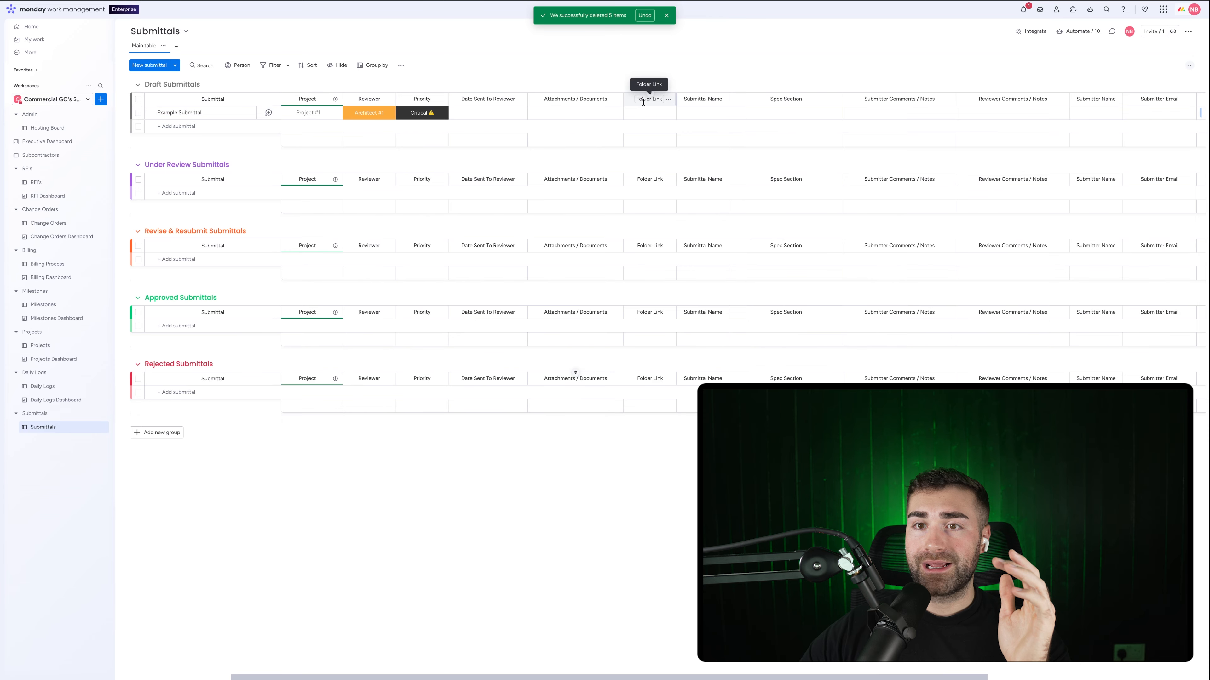
pyautogui.hscroll(3, 710, 114)
pyautogui.hscroll(2, 724, 112)
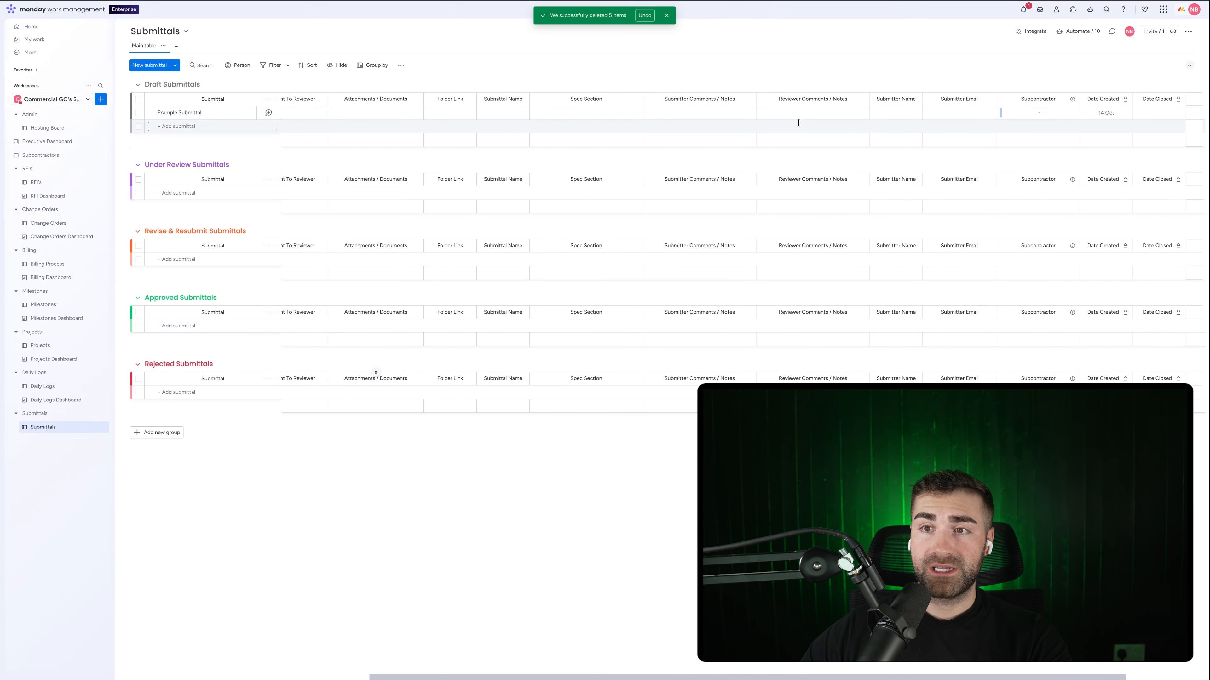
pyautogui.hscroll(1, 810, 116)
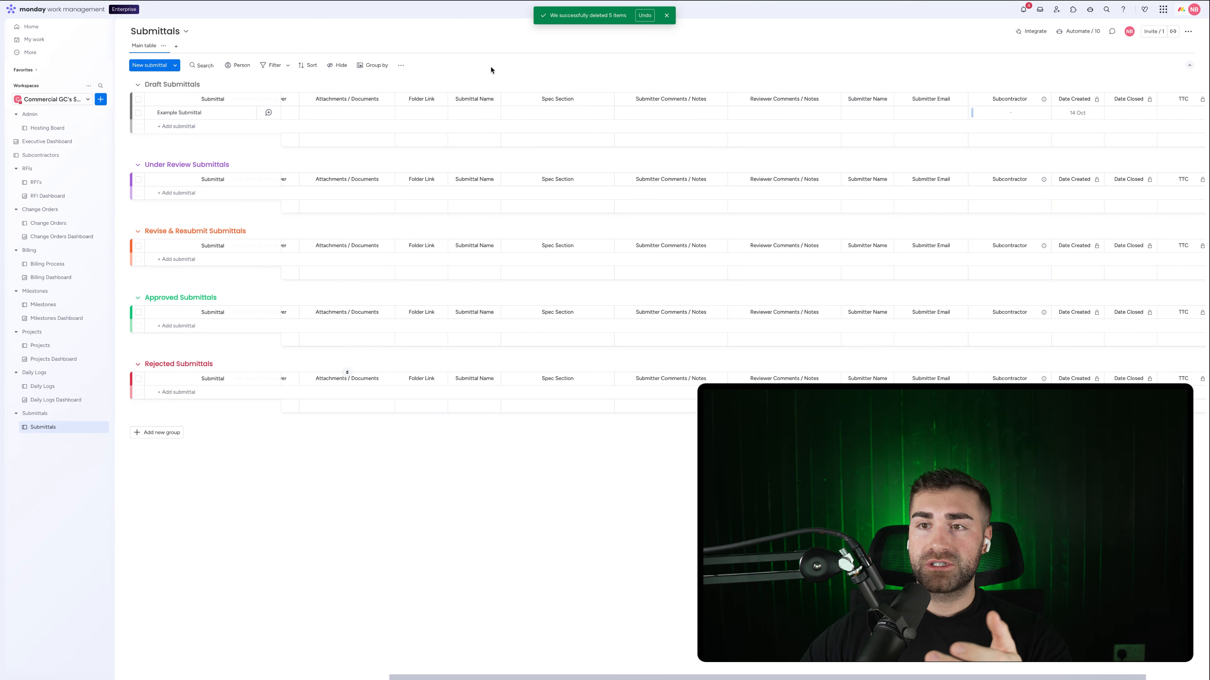
pyautogui.hscroll(3, 931, 103)
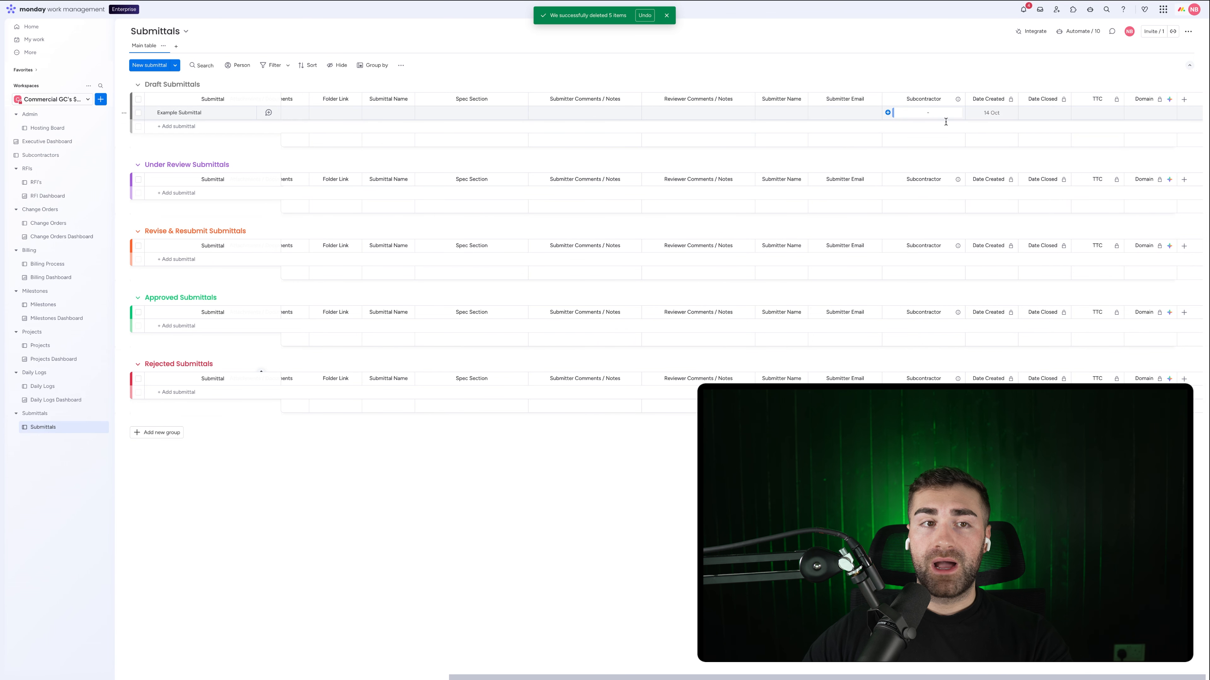
pyautogui.click(666, 16)
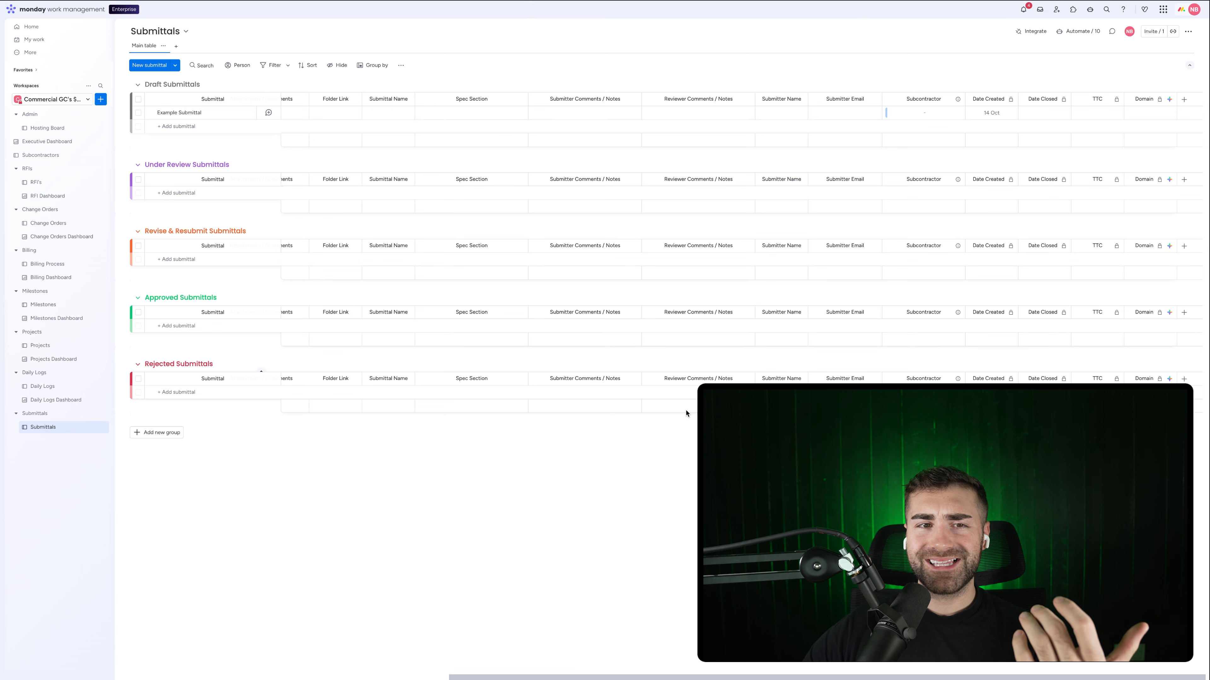
pyautogui.hscroll(-10, 687, 414)
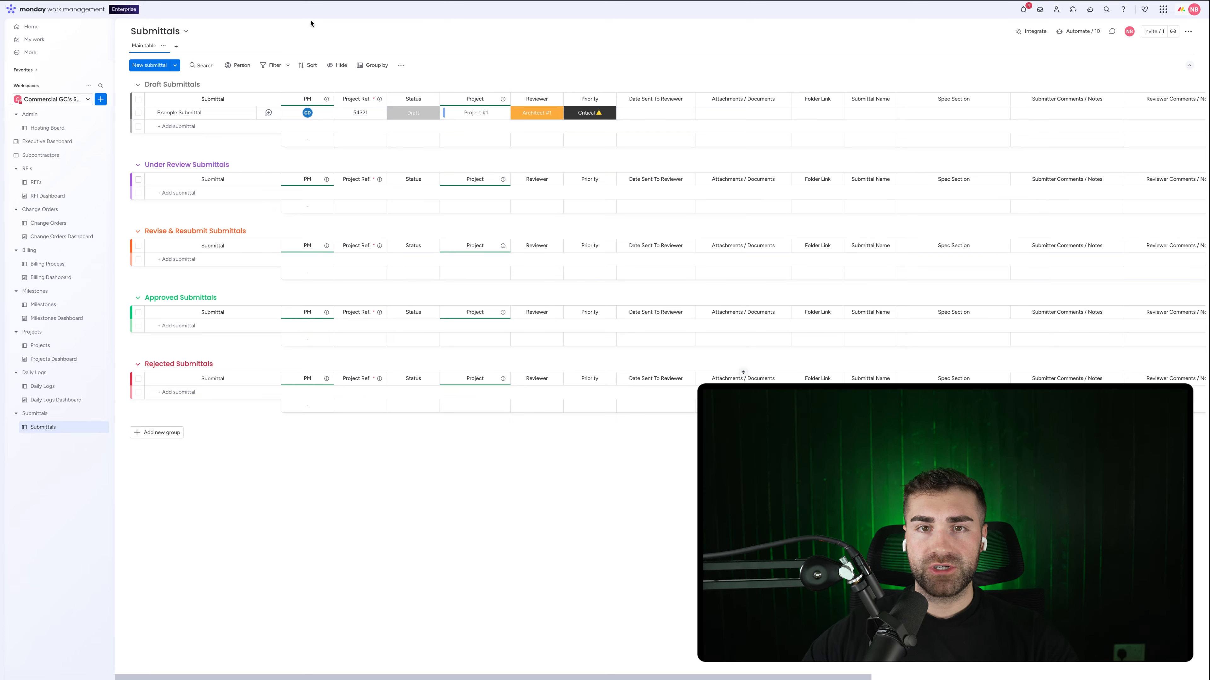
pyautogui.hscroll(10, 641, 96)
pyautogui.hscroll(-10, 641, 98)
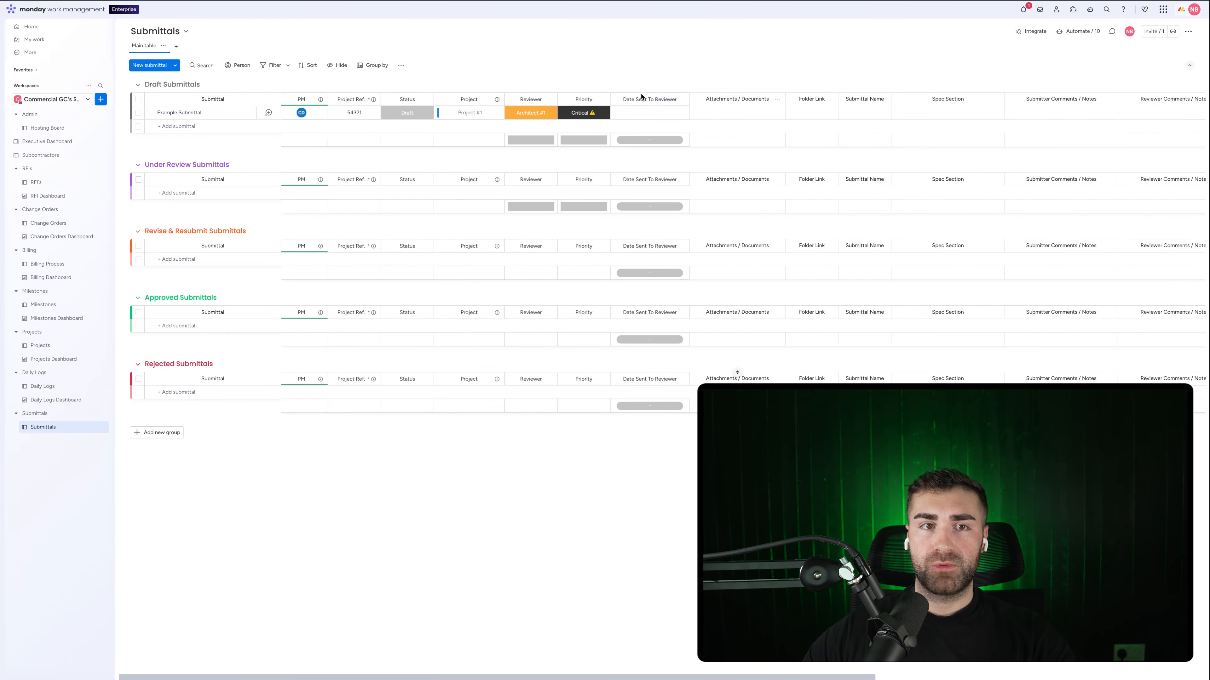
pyautogui.hscroll(10, 695, 113)
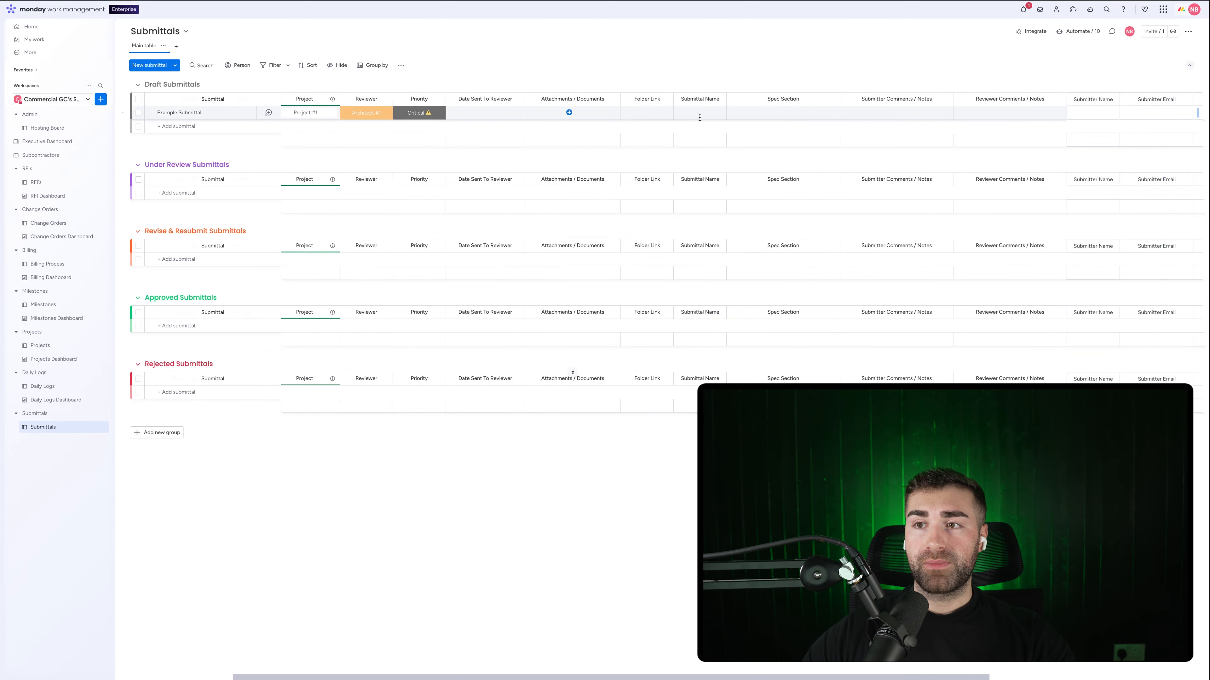
pyautogui.click(874, 99)
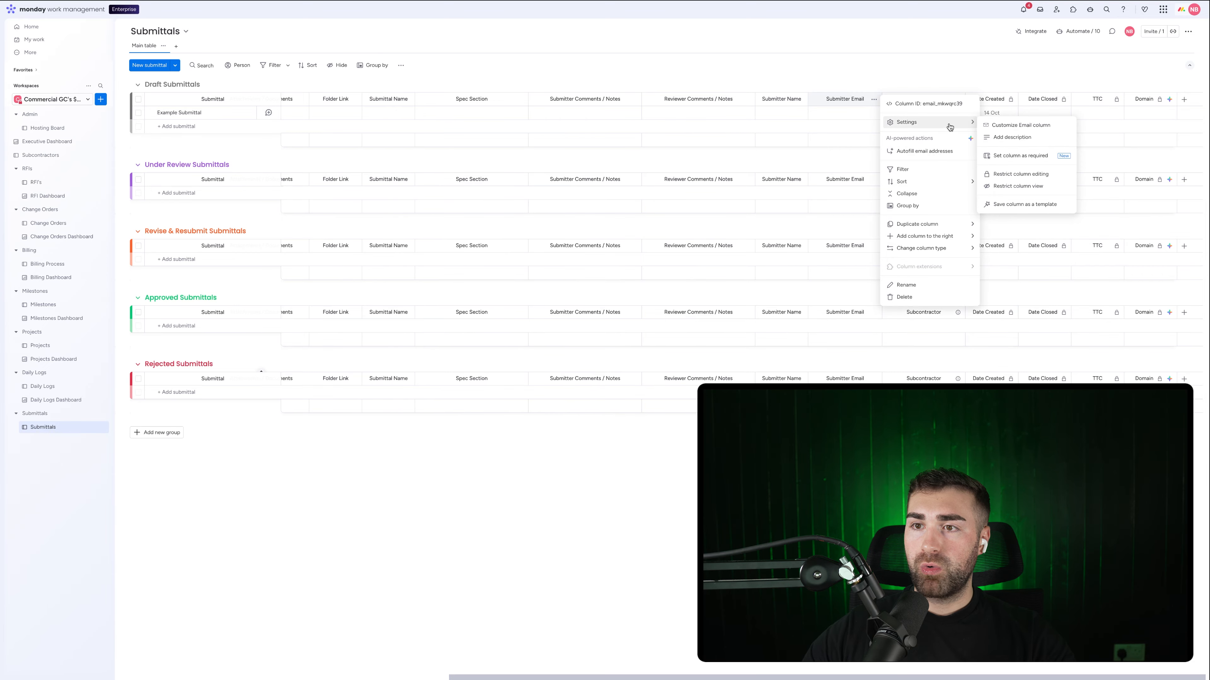
pyautogui.click(1028, 156)
# Step: Create Example Submittal #2 with Project Ref 54321 and the submitter's email address
pyautogui.hscroll(-10, 538, 142)
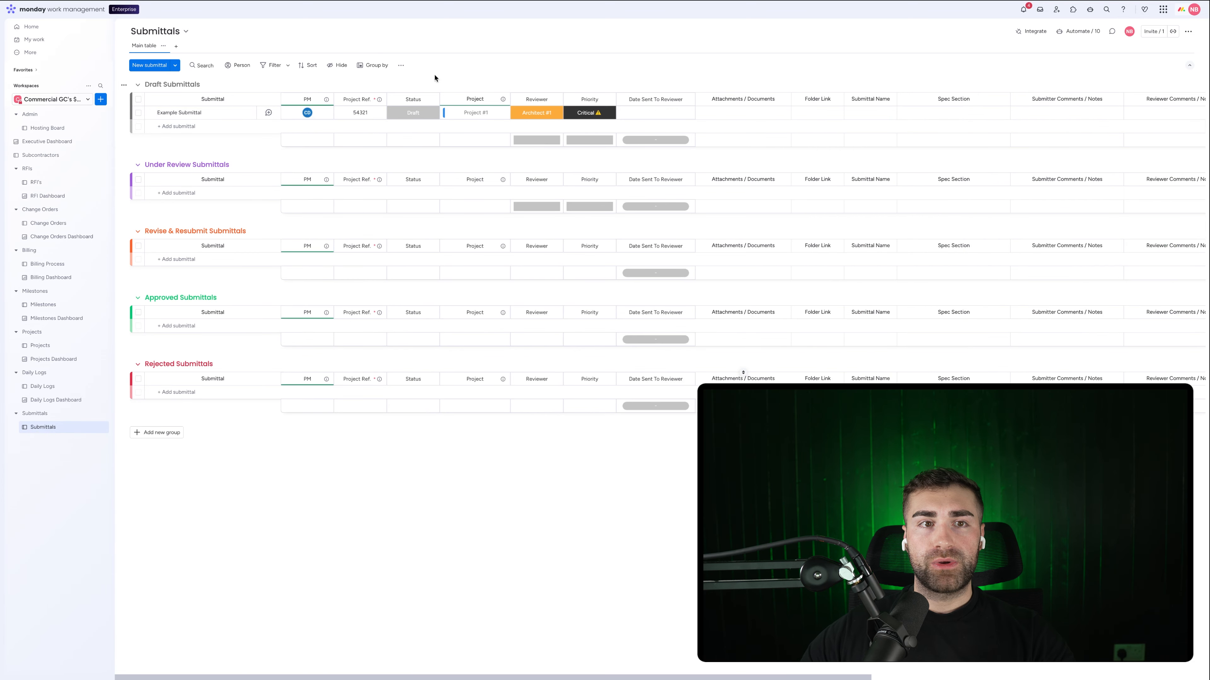
pyautogui.click(173, 68)
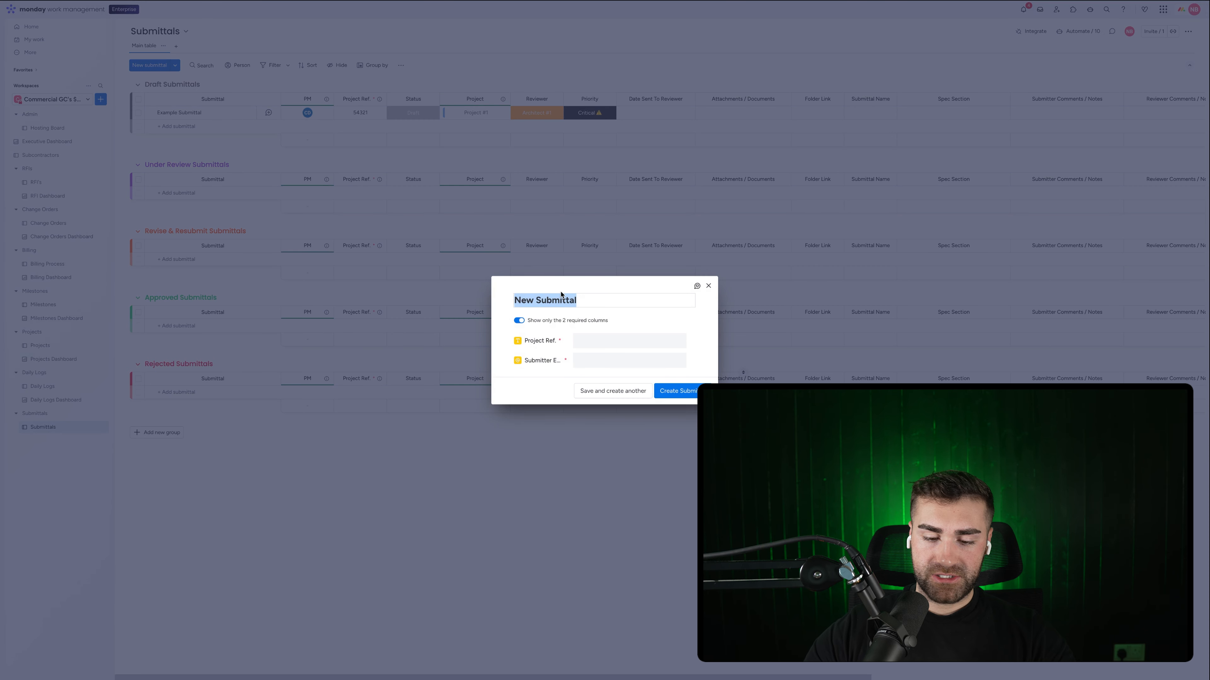
pyautogui.write('Exampl')
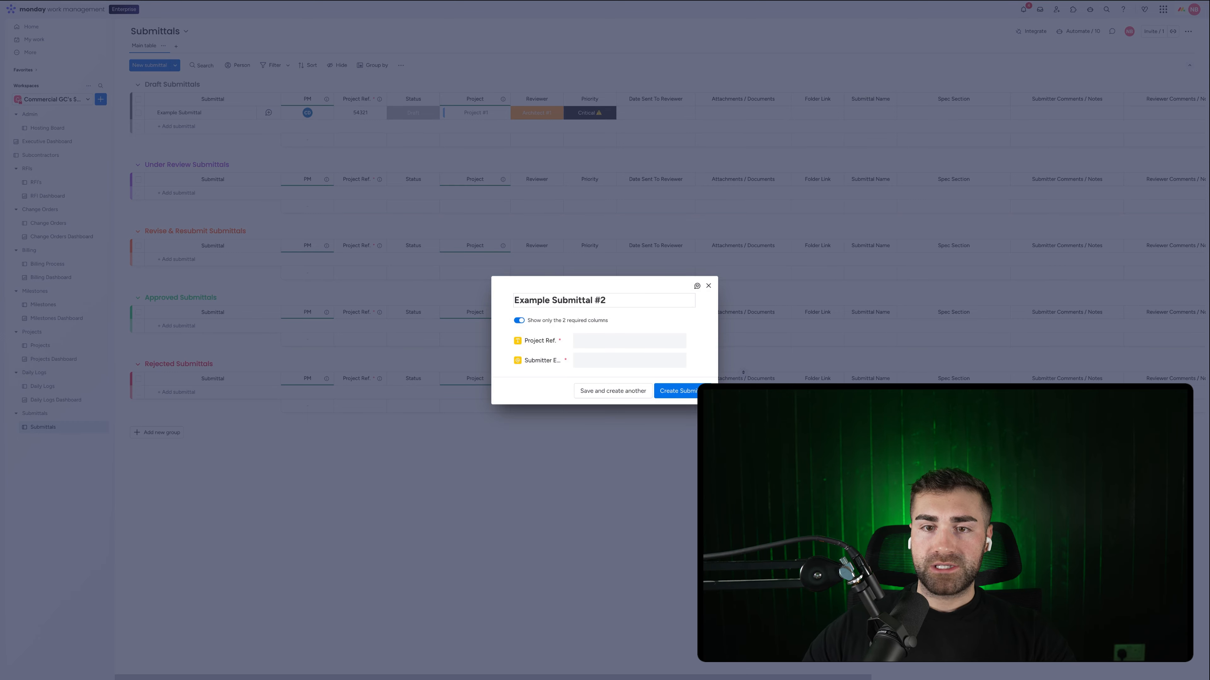
pyautogui.click(603, 337)
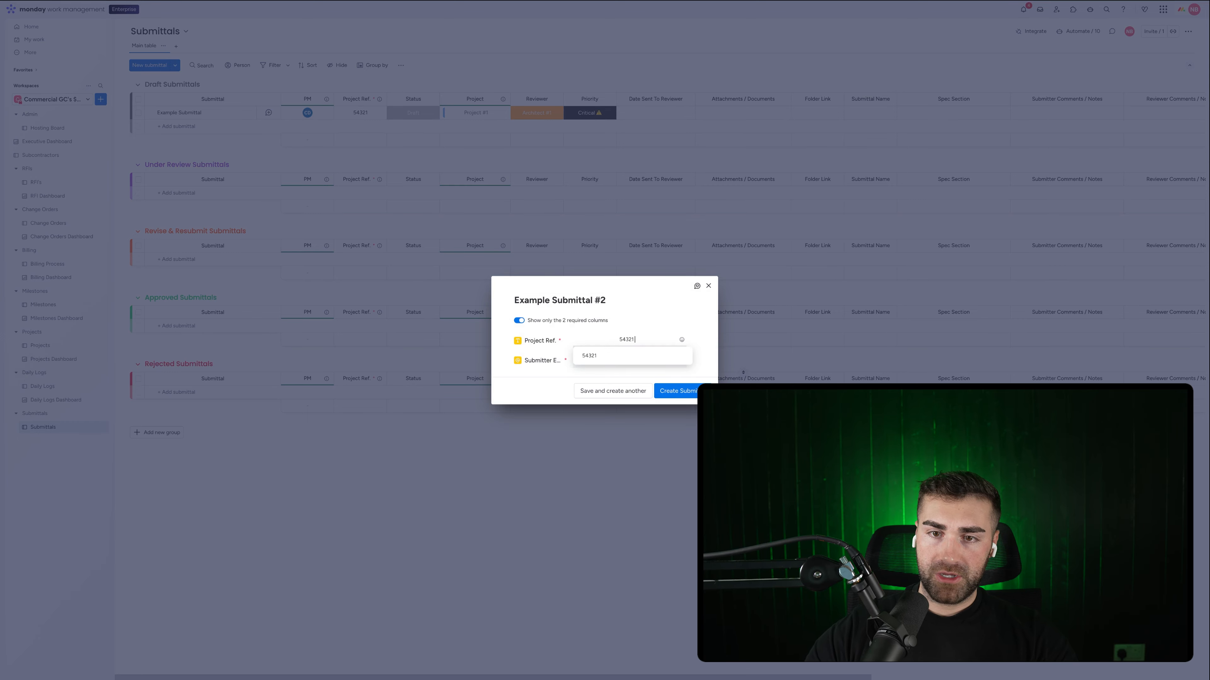
pyautogui.write('54321')
pyautogui.click(602, 361)
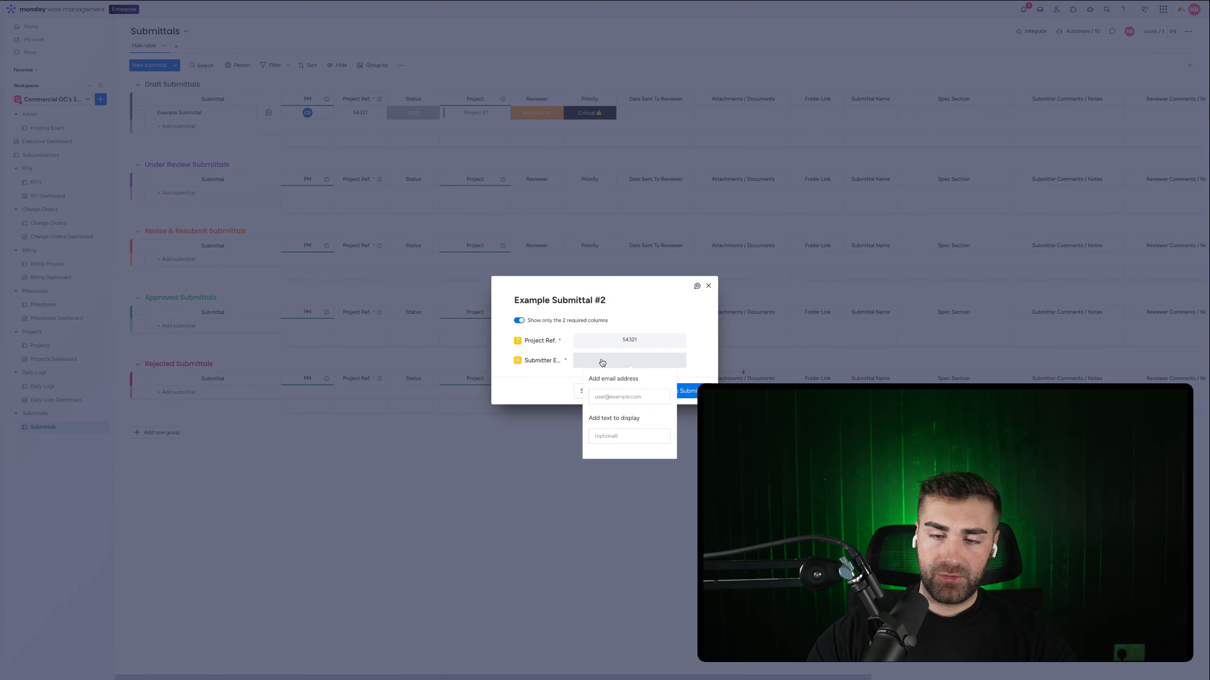
pyautogui.click(601, 396)
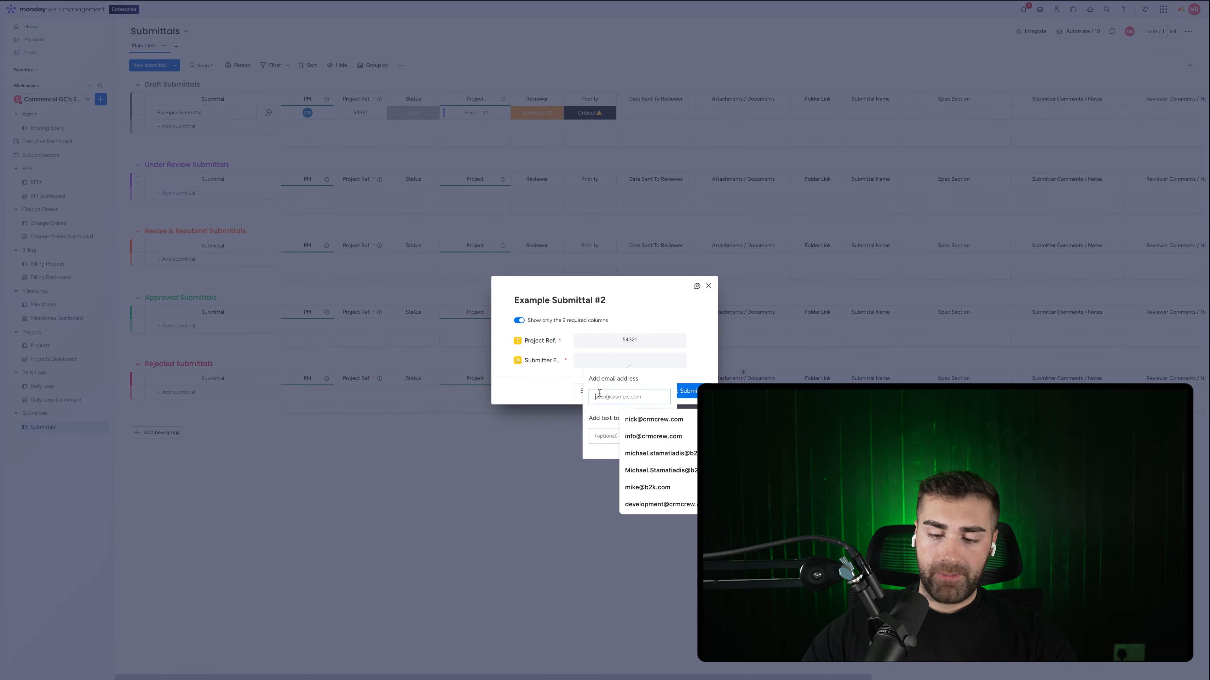
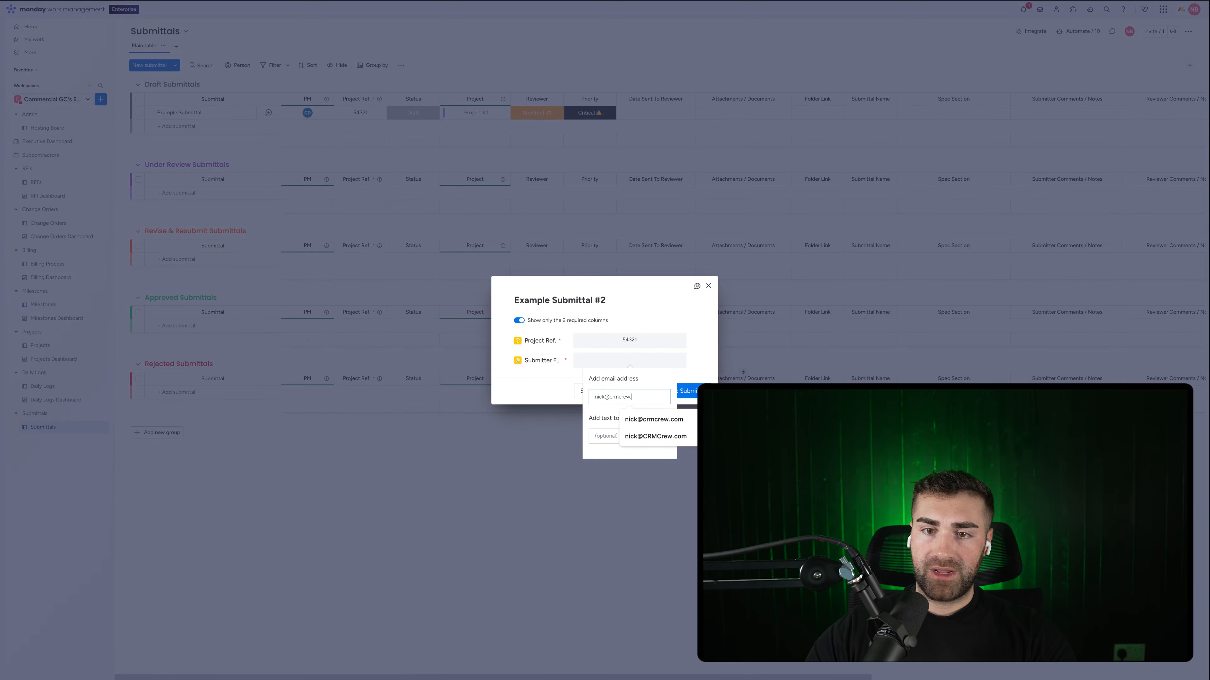
pyautogui.press('Return')
pyautogui.press('Return')
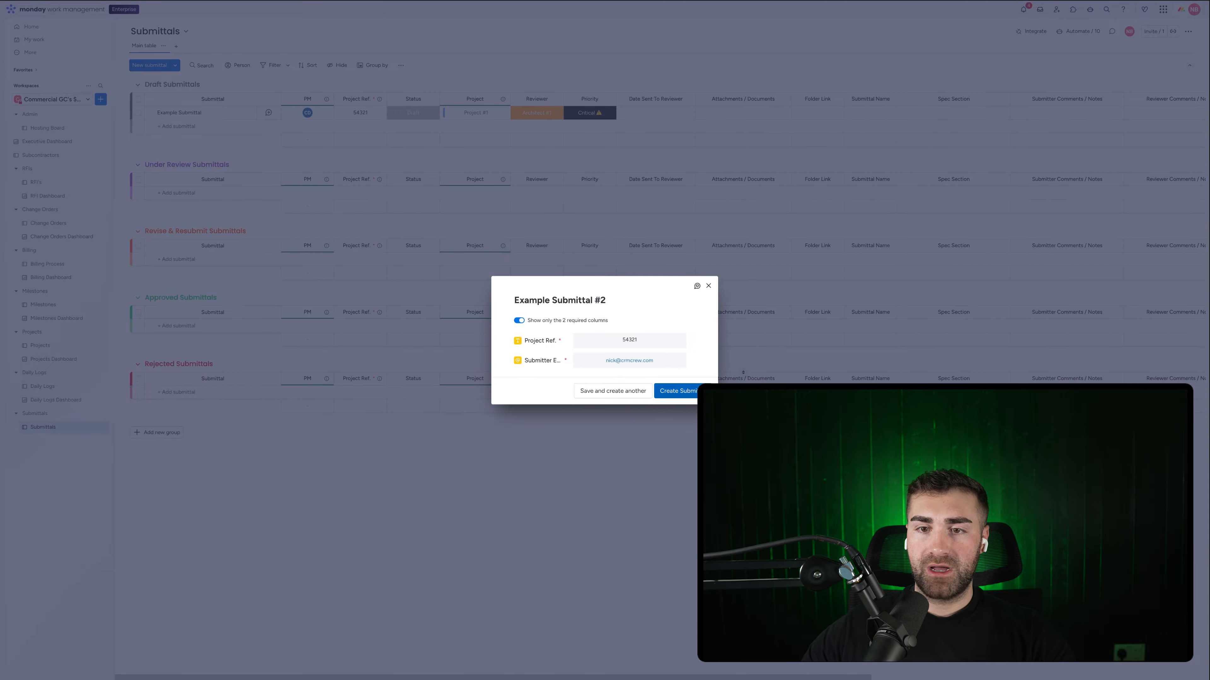
pyautogui.click(683, 392)
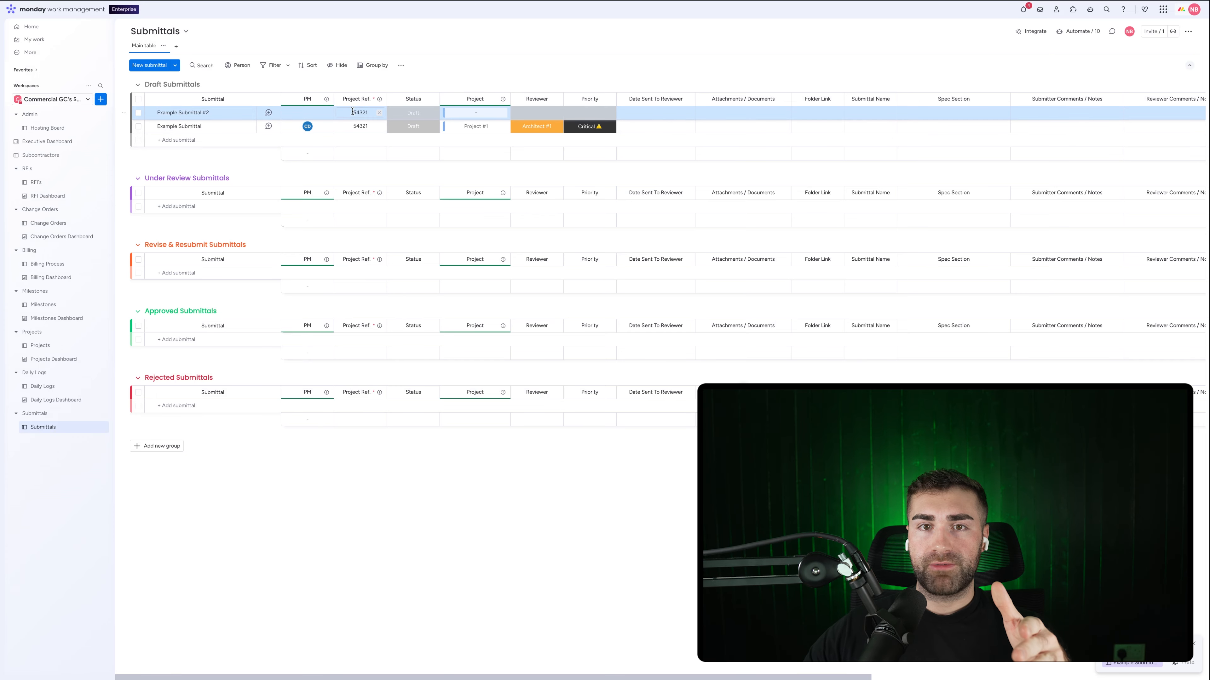
pyautogui.hscroll(10, 656, 68)
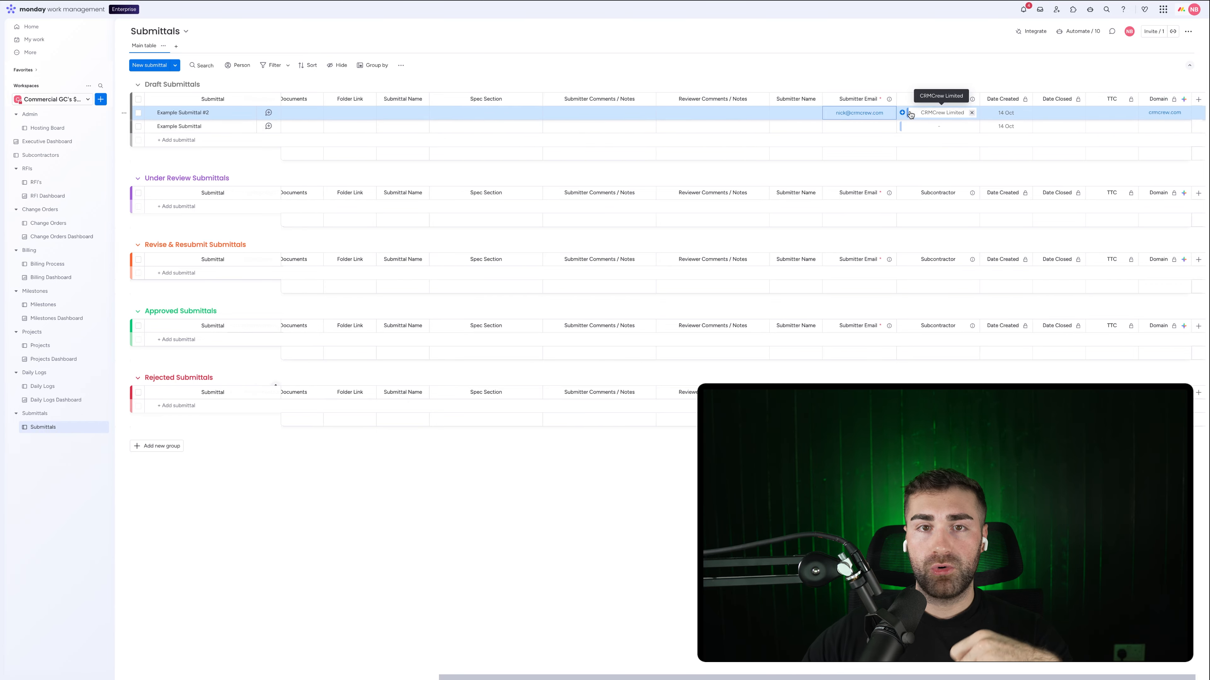
pyautogui.hscroll(-10, 910, 115)
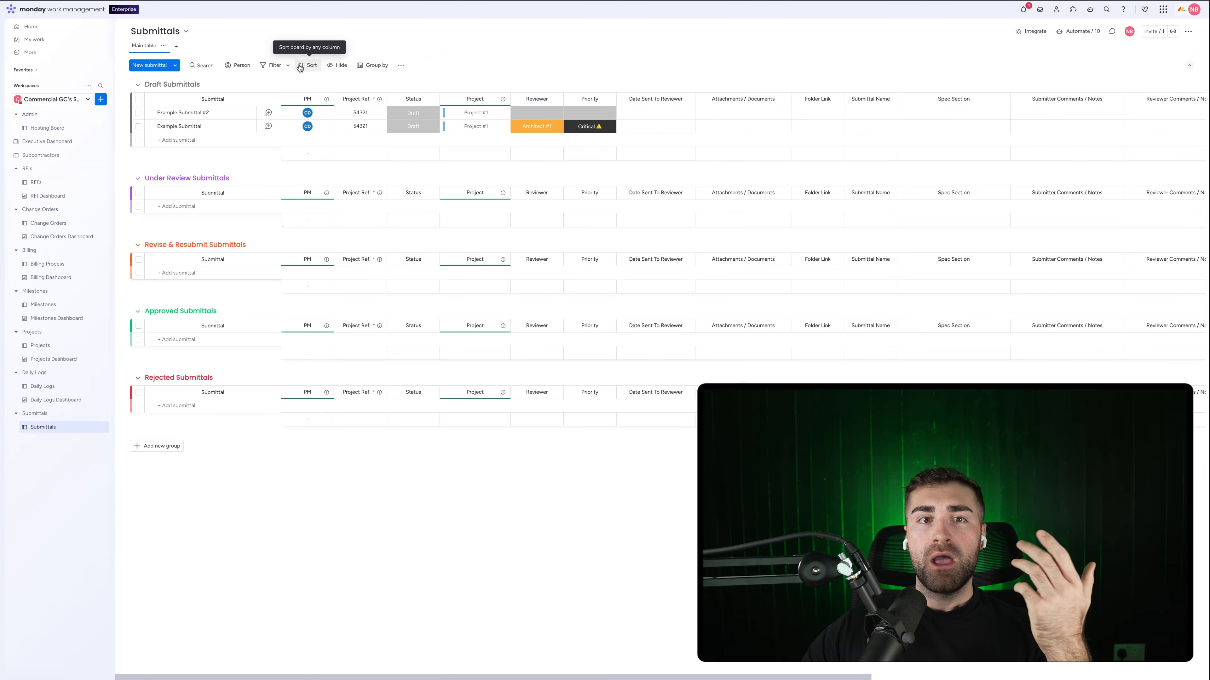
# Step: Filter the board to show only Project #1 submittals
pyautogui.click(274, 65)
pyautogui.click(328, 125)
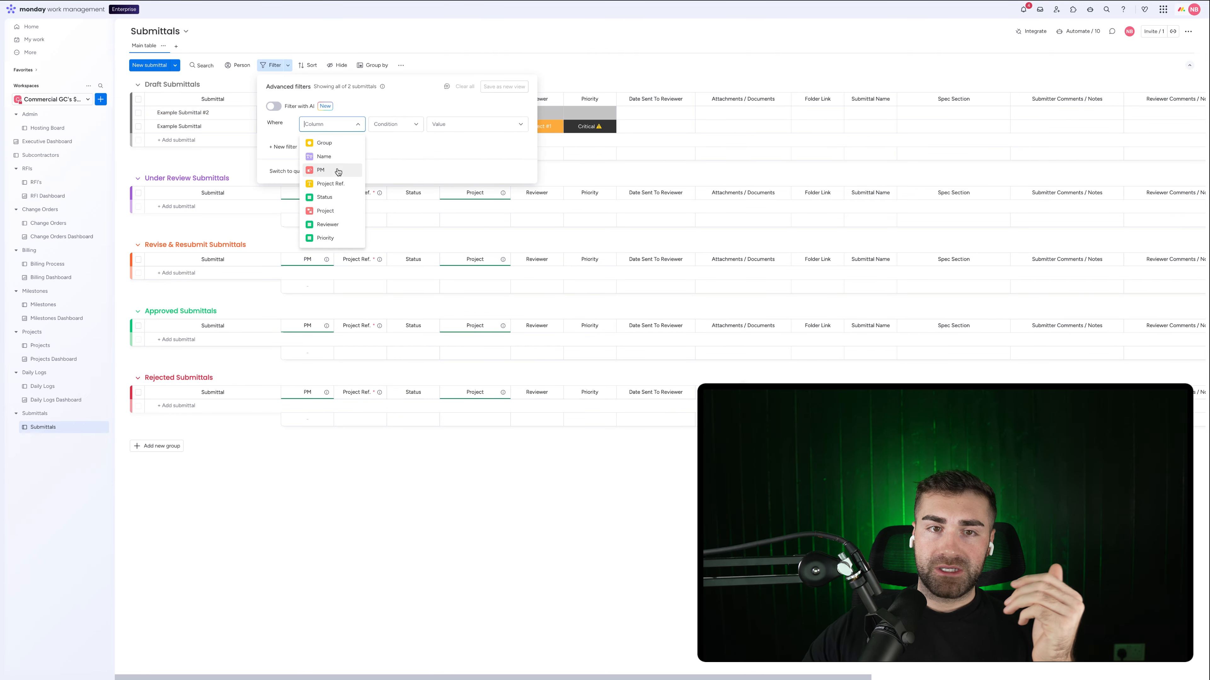
pyautogui.click(325, 211)
pyautogui.click(447, 125)
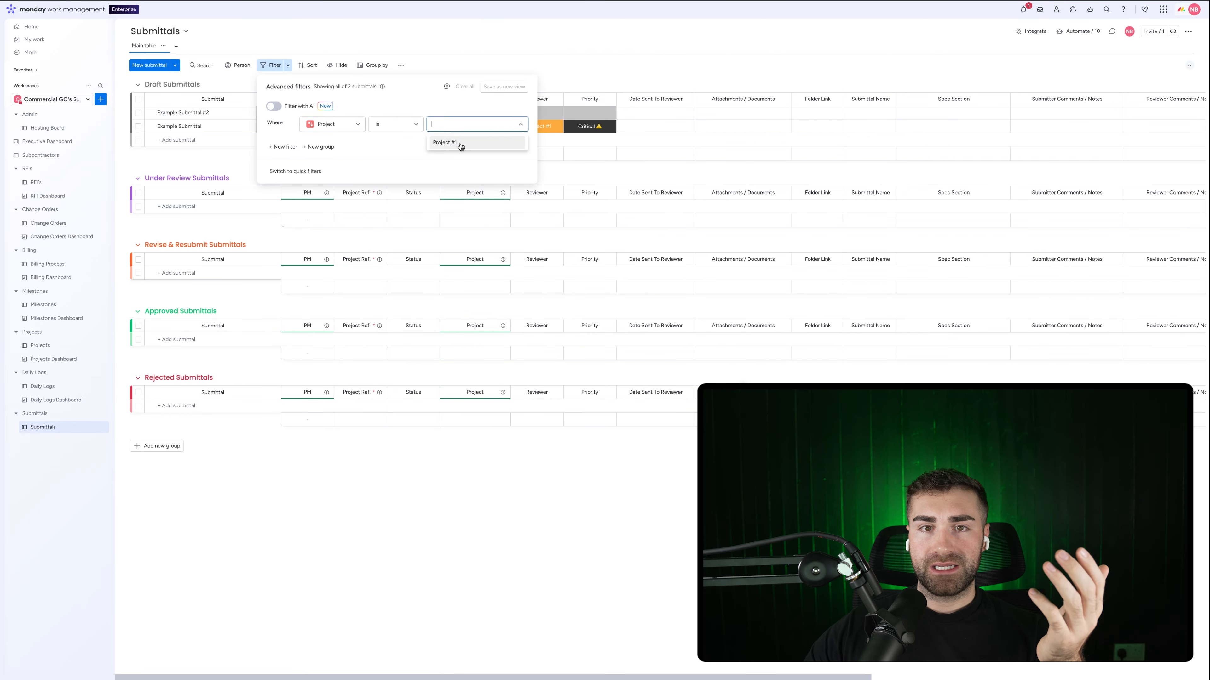
pyautogui.click(459, 145)
pyautogui.click(621, 60)
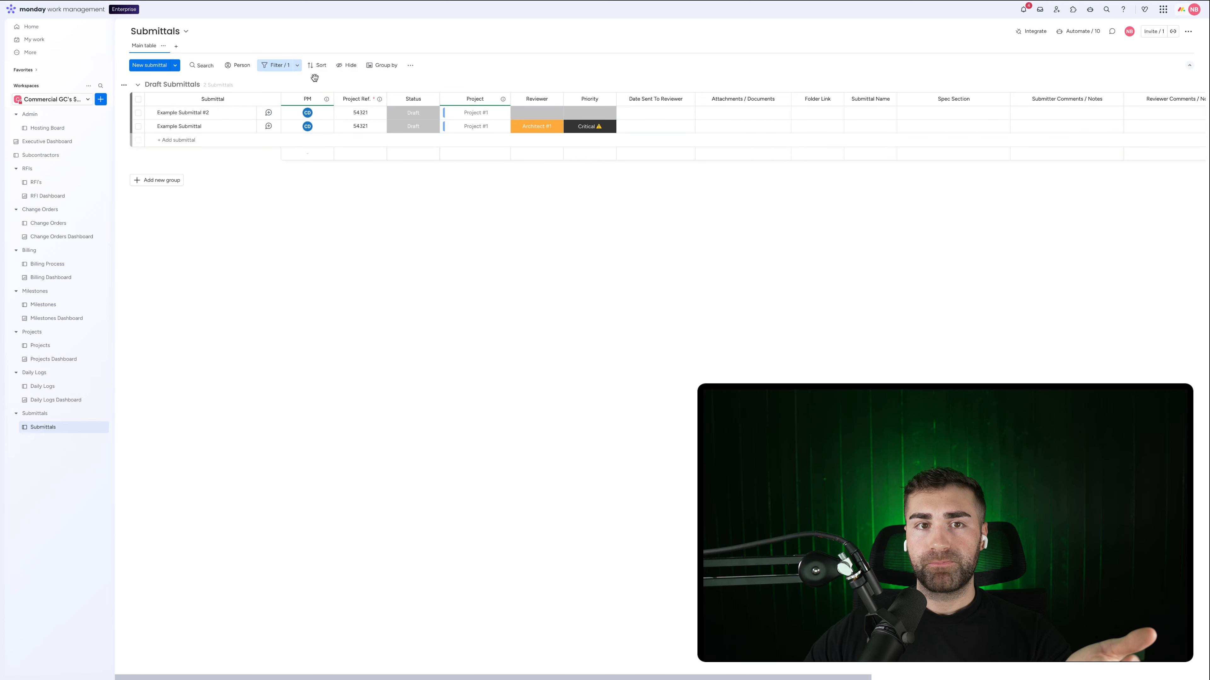
# Step: Change the filter to show only the chosen subcontractor's submittals
pyautogui.click(280, 66)
pyautogui.click(332, 124)
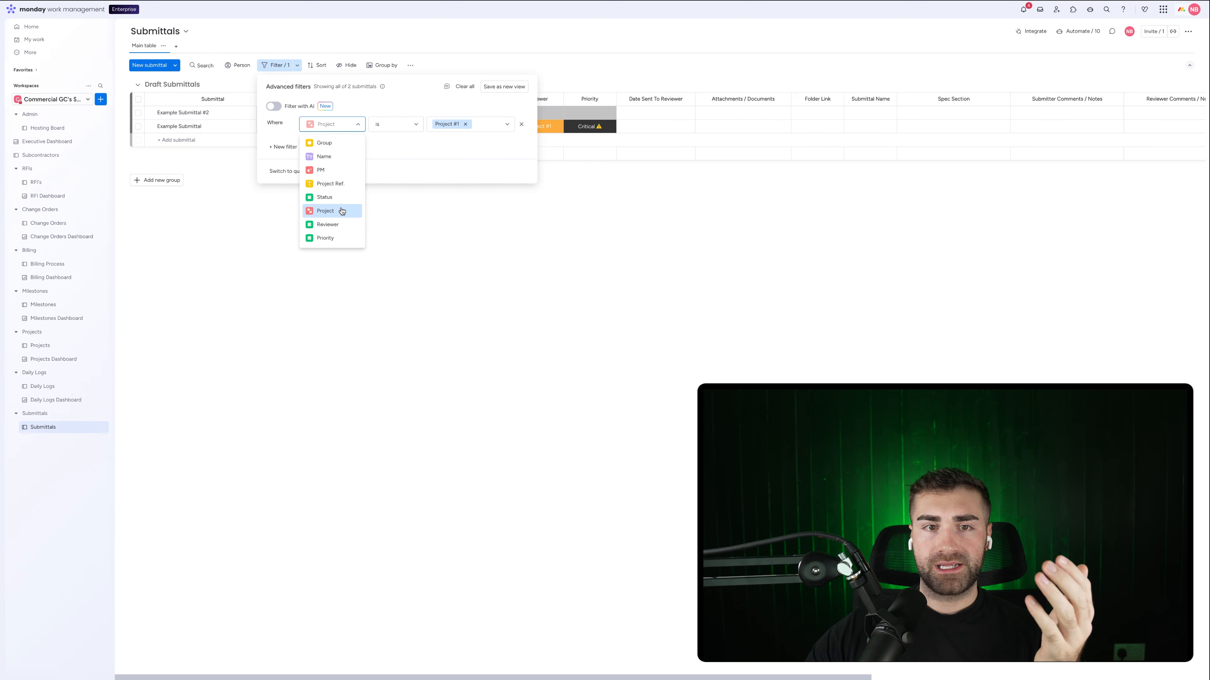
pyautogui.scroll(-2, 333, 200)
pyautogui.scroll(3, 329, 175)
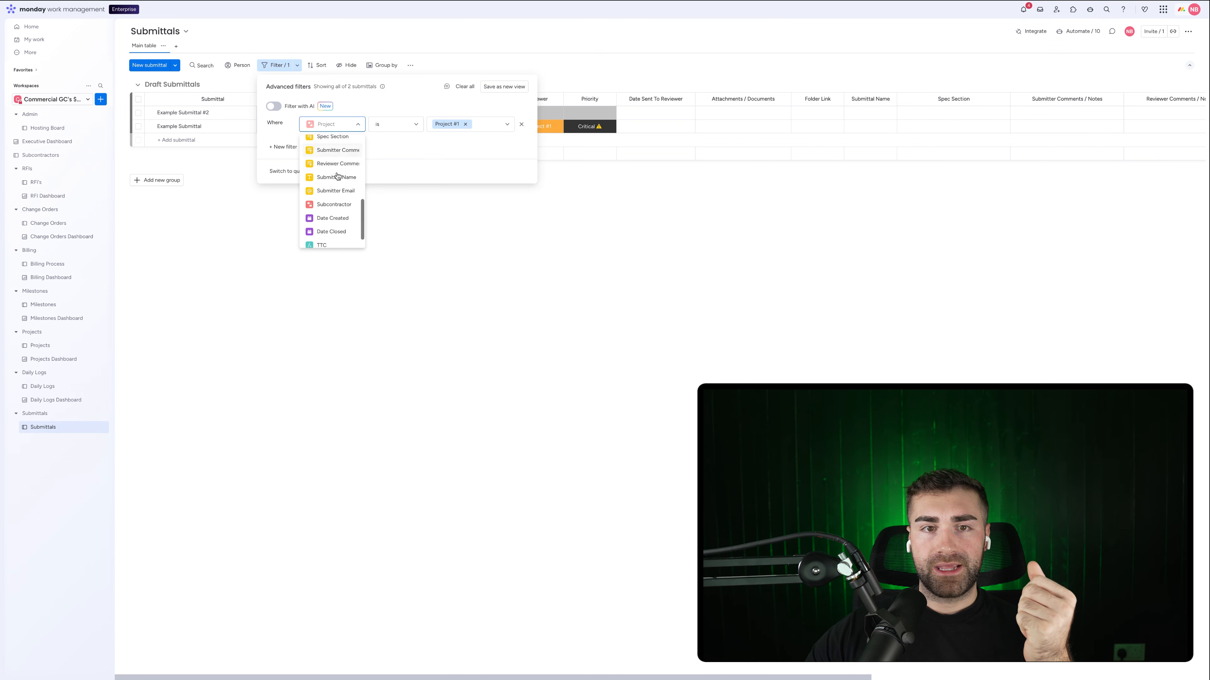
pyautogui.click(328, 186)
pyautogui.click(470, 125)
pyautogui.click(464, 142)
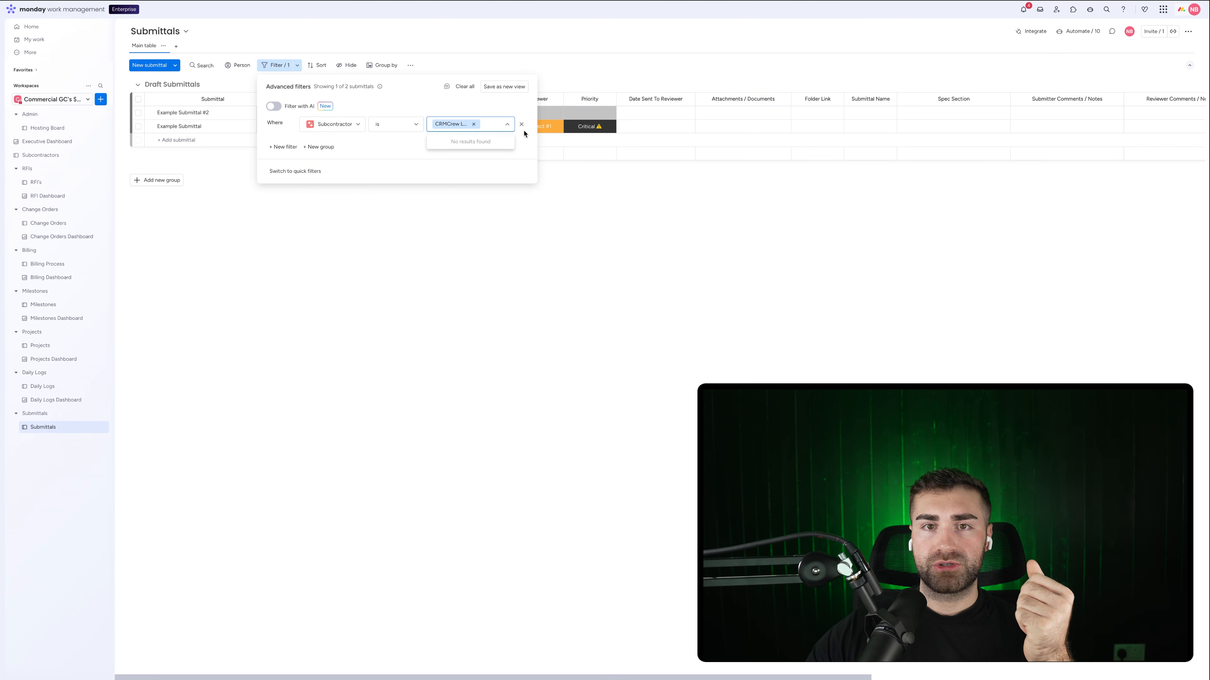
pyautogui.click(664, 47)
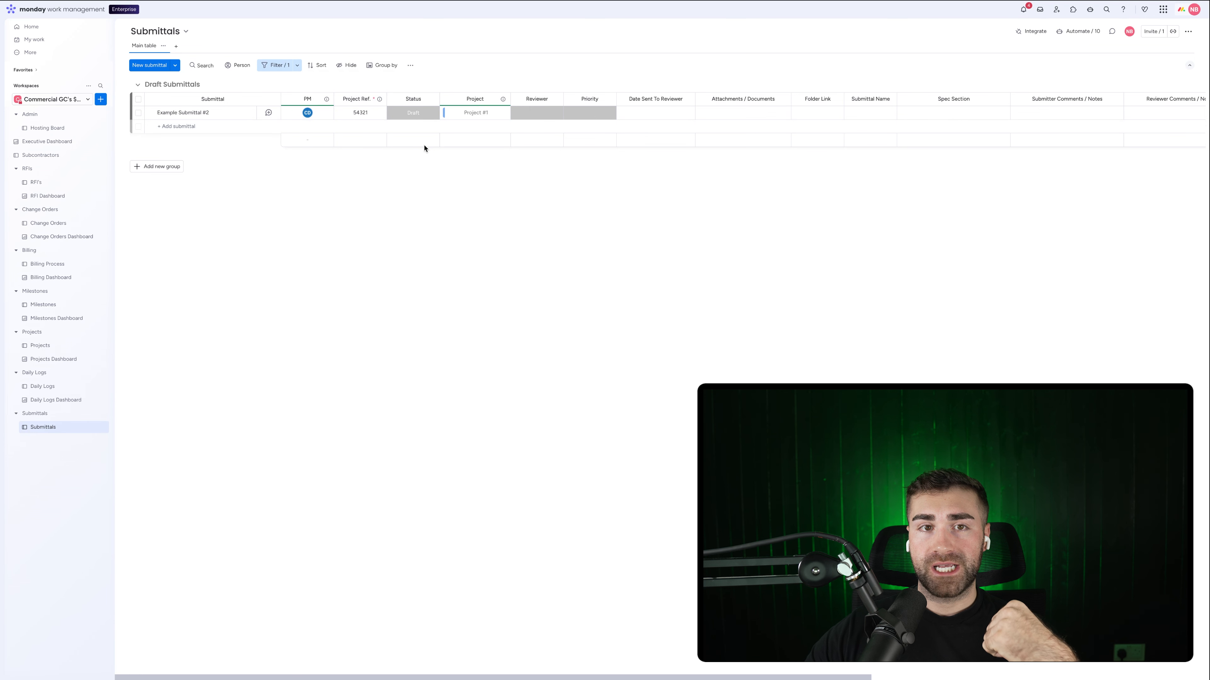
# Step: Add a second filter condition for Project #1, then clear all filters
pyautogui.click(291, 65)
pyautogui.click(293, 147)
pyautogui.click(339, 145)
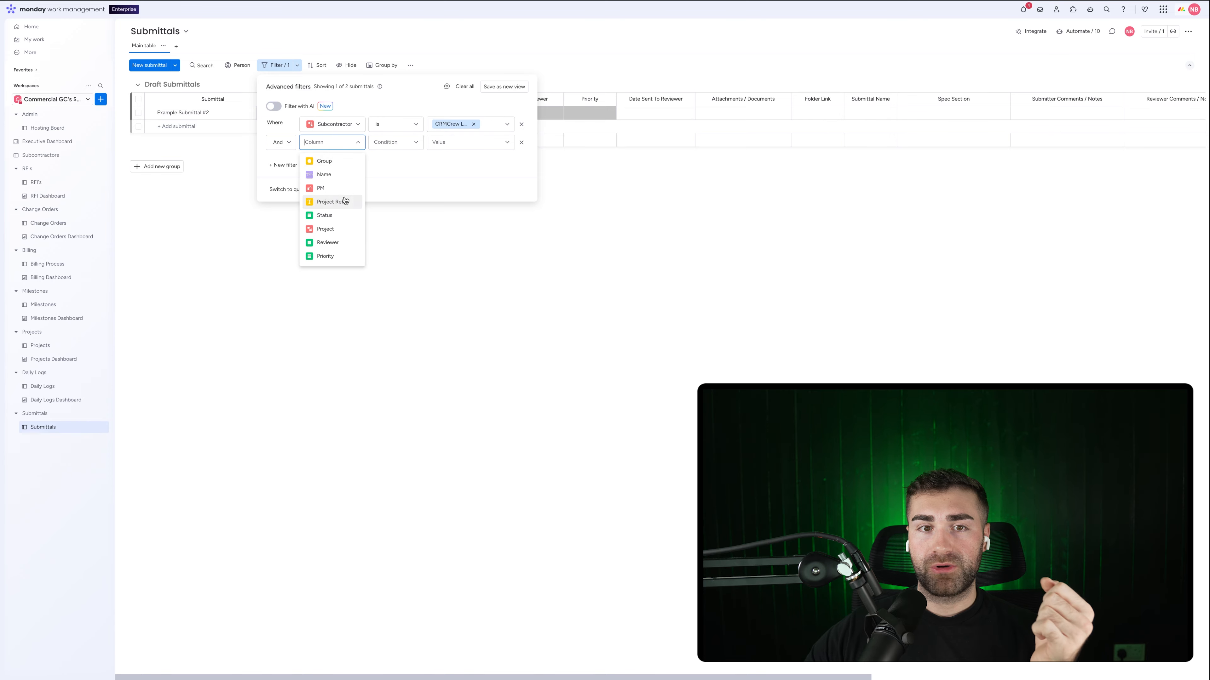
pyautogui.click(339, 212)
pyautogui.click(455, 143)
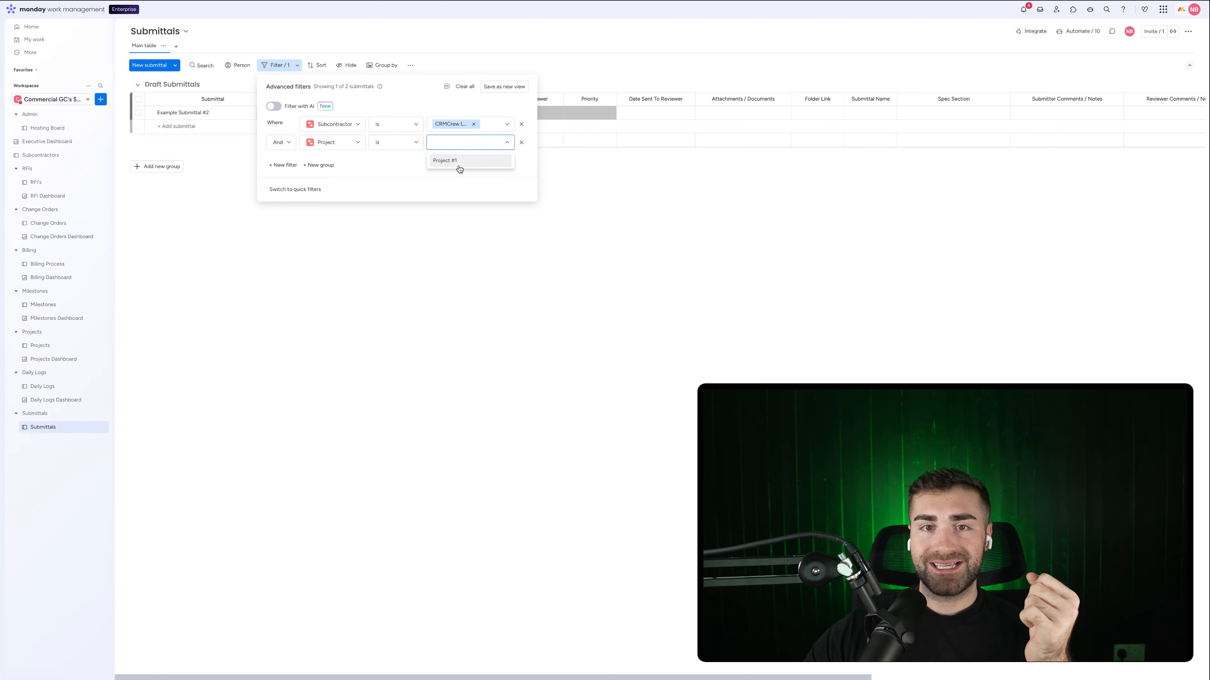
pyautogui.click(458, 160)
pyautogui.click(692, 232)
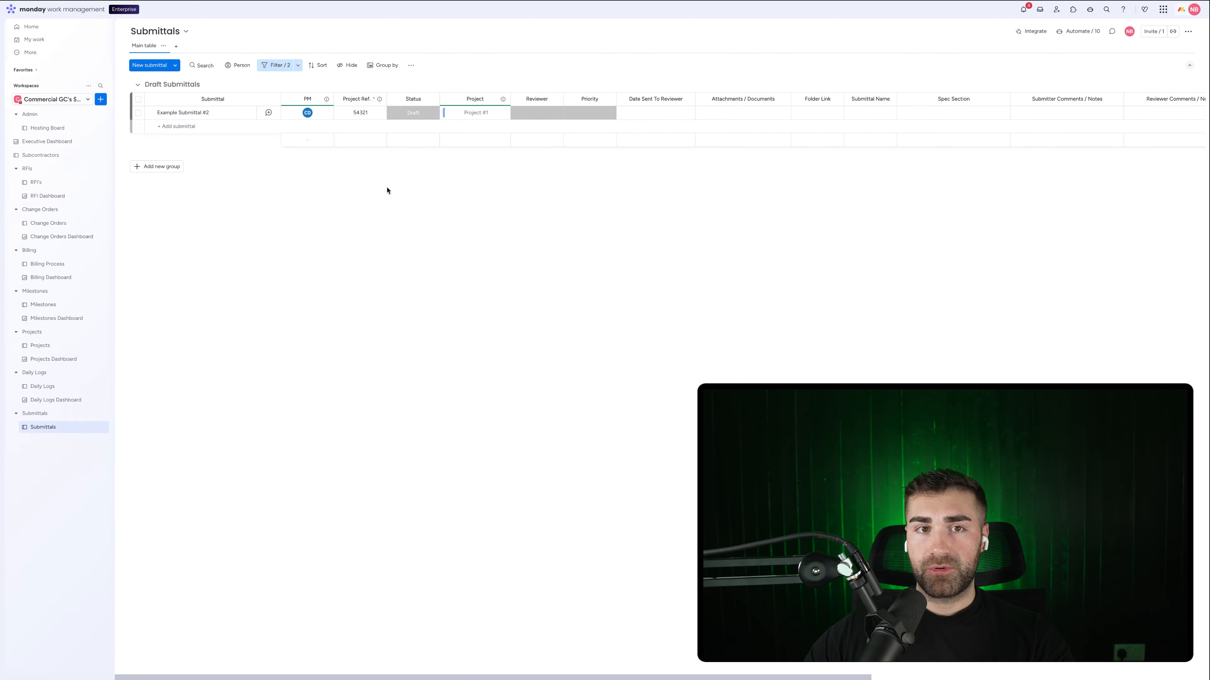
pyautogui.click(279, 65)
pyautogui.click(464, 87)
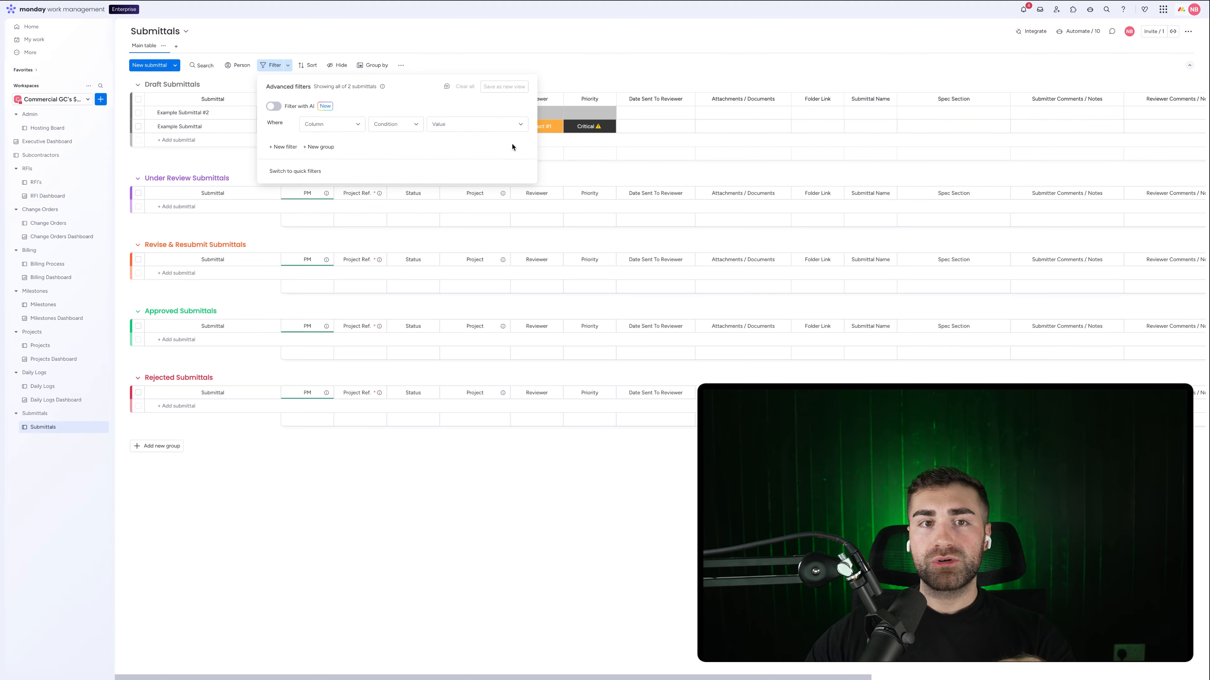
# Step: Dismiss the empty Advanced filters panel and review the board's columns by scrolling right and back
pyautogui.click(661, 60)
pyautogui.hscroll(10, 724, 131)
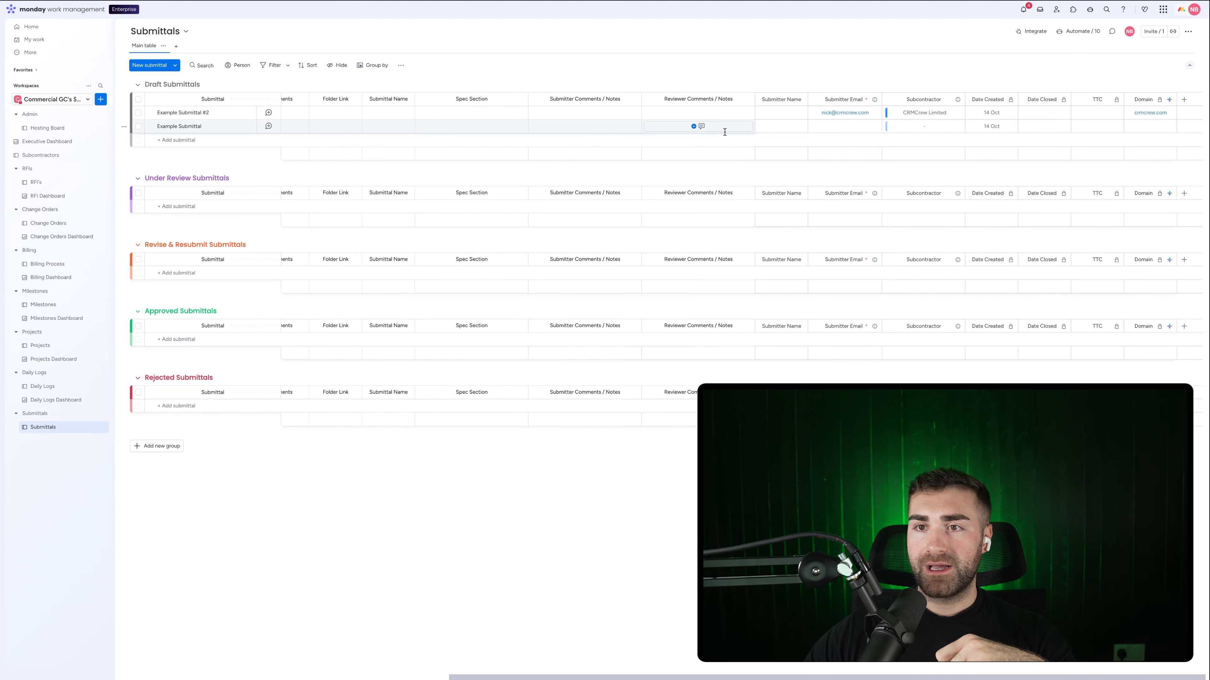
pyautogui.hscroll(-10, 725, 135)
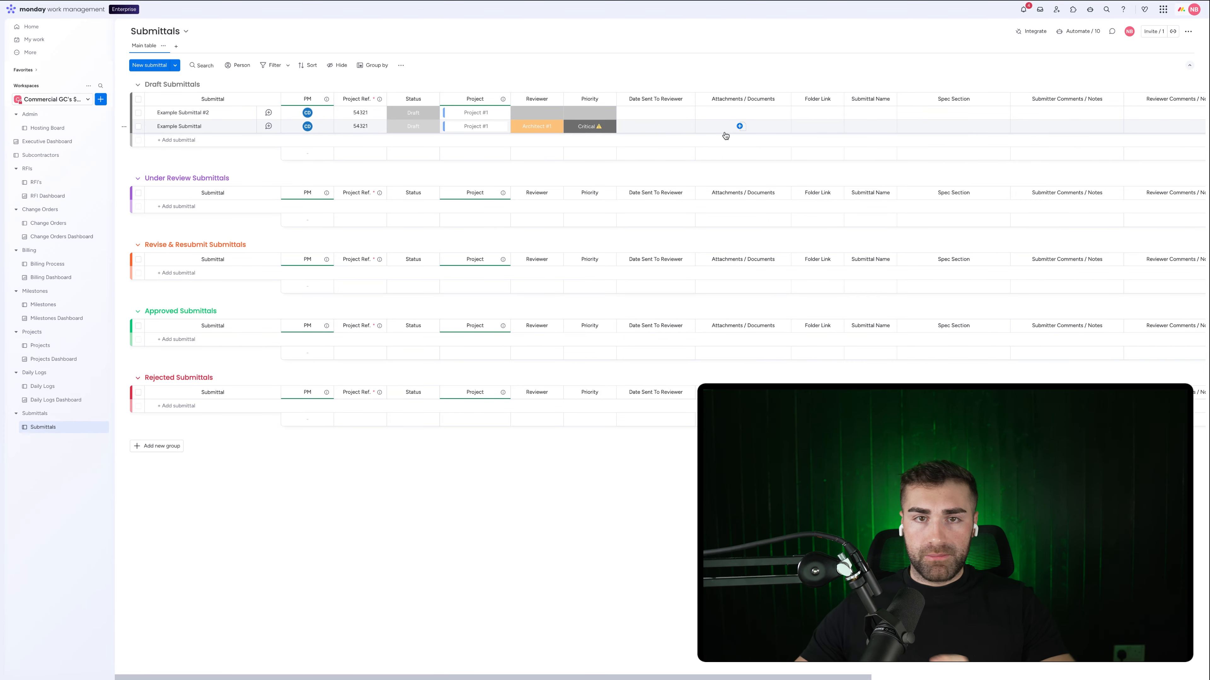
# Step: Set Example Submittal #2's status to Approved and Example Submittal's status to Under Review
pyautogui.click(413, 112)
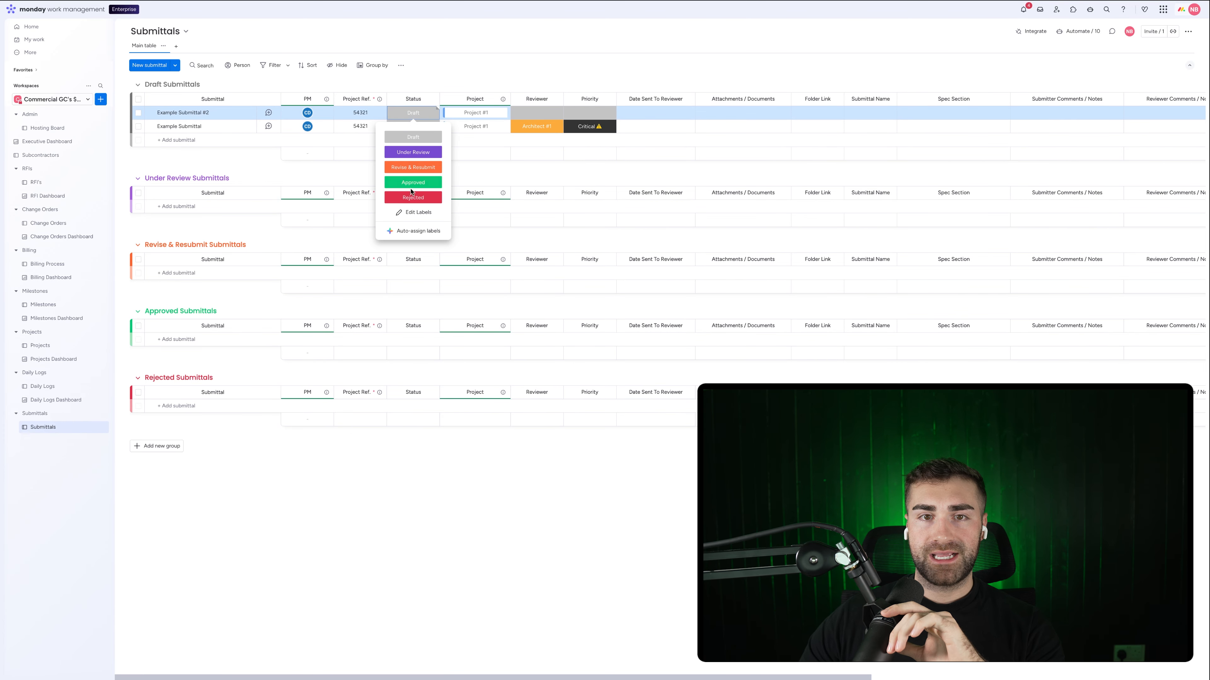
pyautogui.click(400, 181)
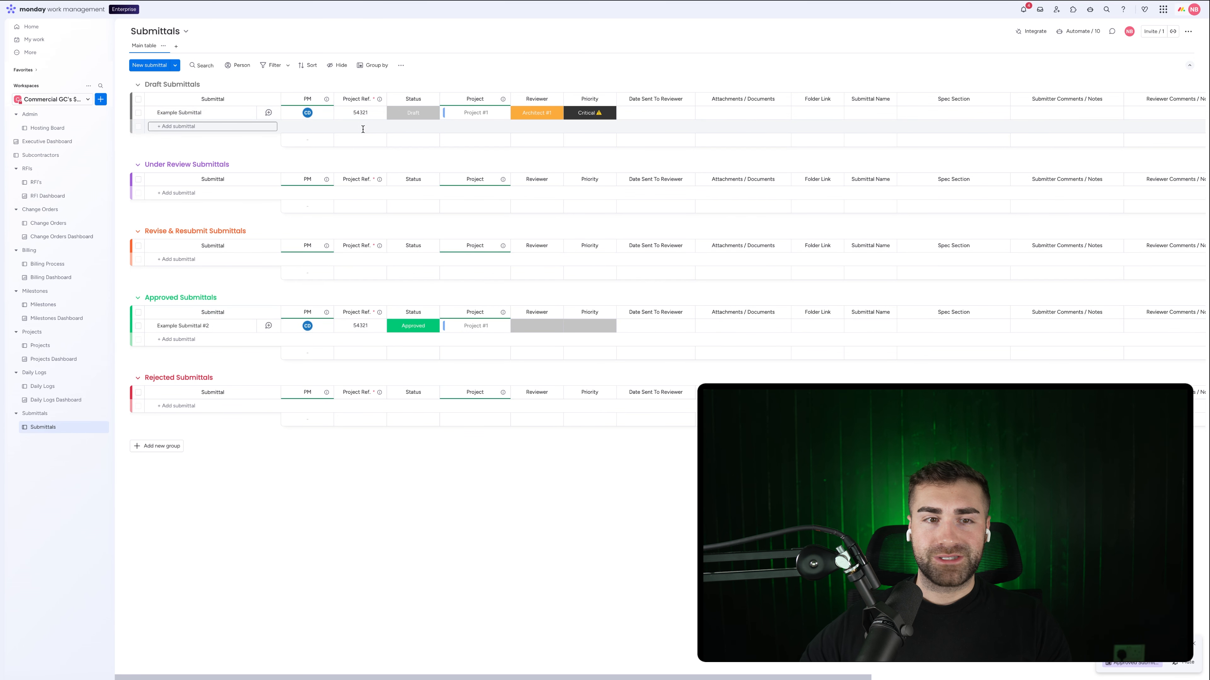
pyautogui.click(413, 114)
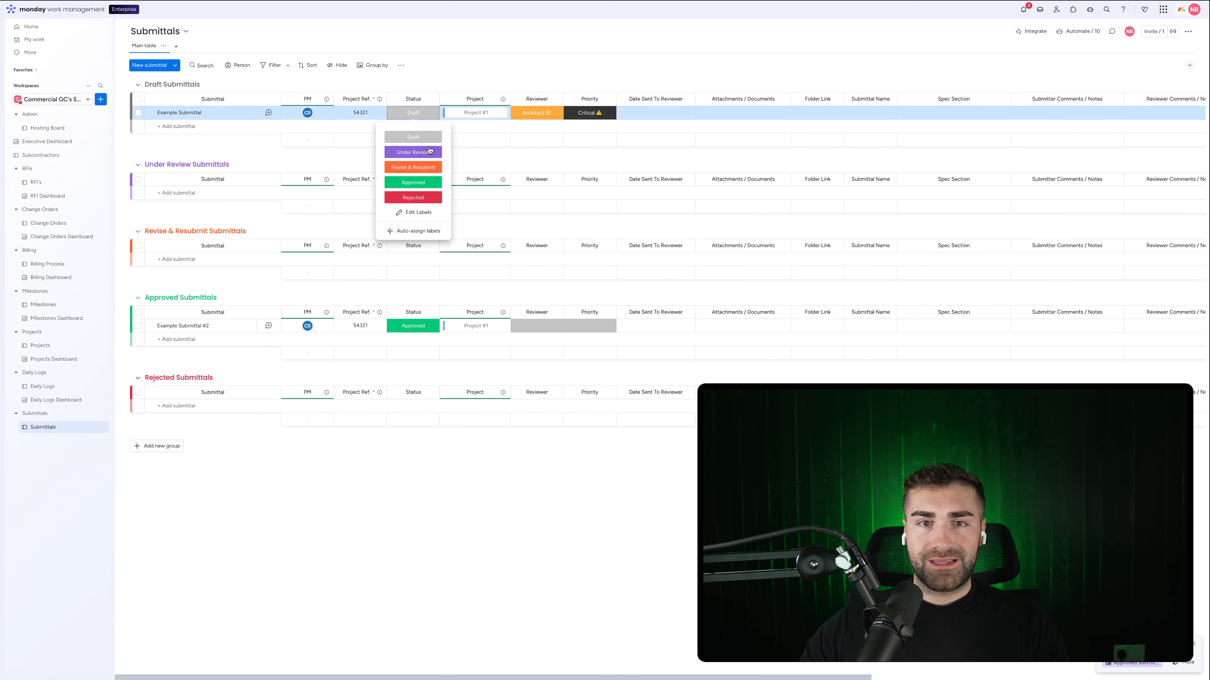
pyautogui.click(429, 152)
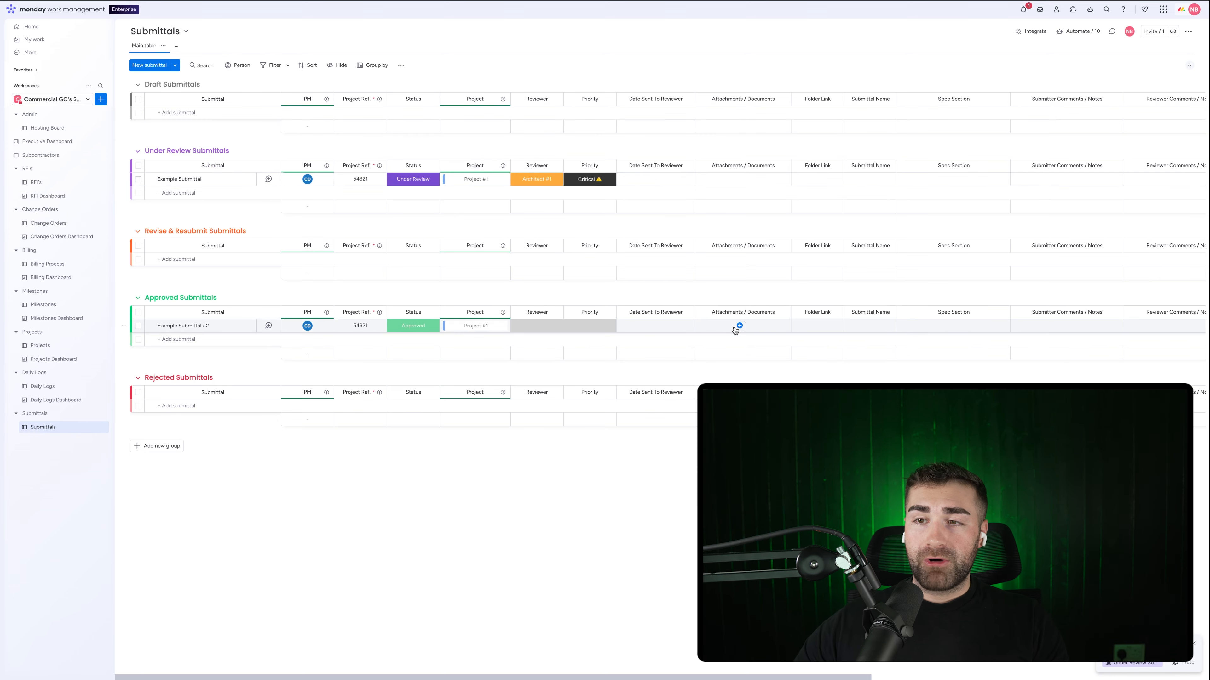
pyautogui.hscroll(10, 734, 327)
pyautogui.hscroll(-10, 734, 327)
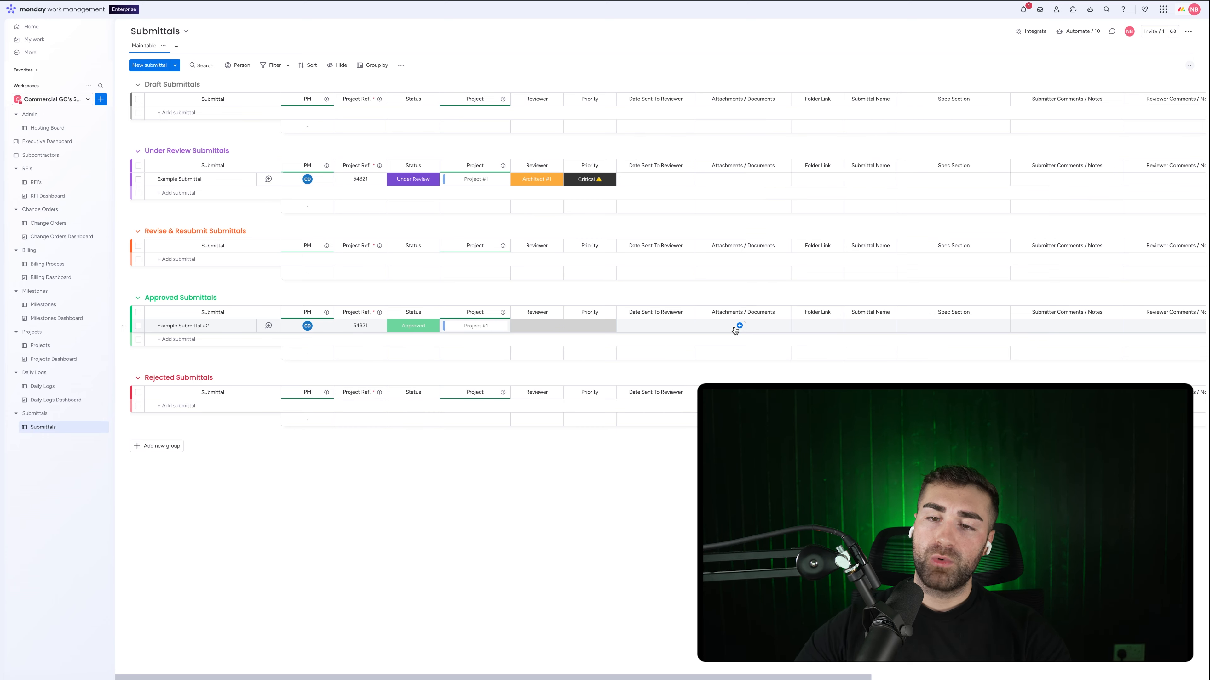
pyautogui.hscroll(2, 735, 330)
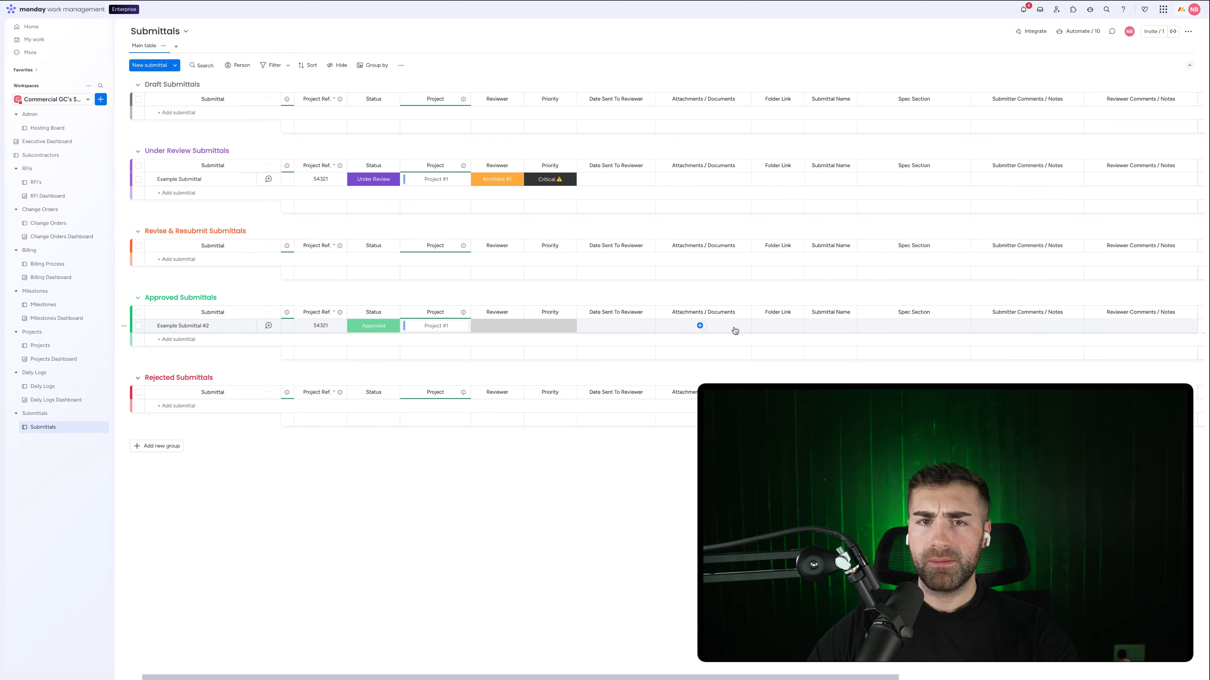
pyautogui.hscroll(-2, 735, 330)
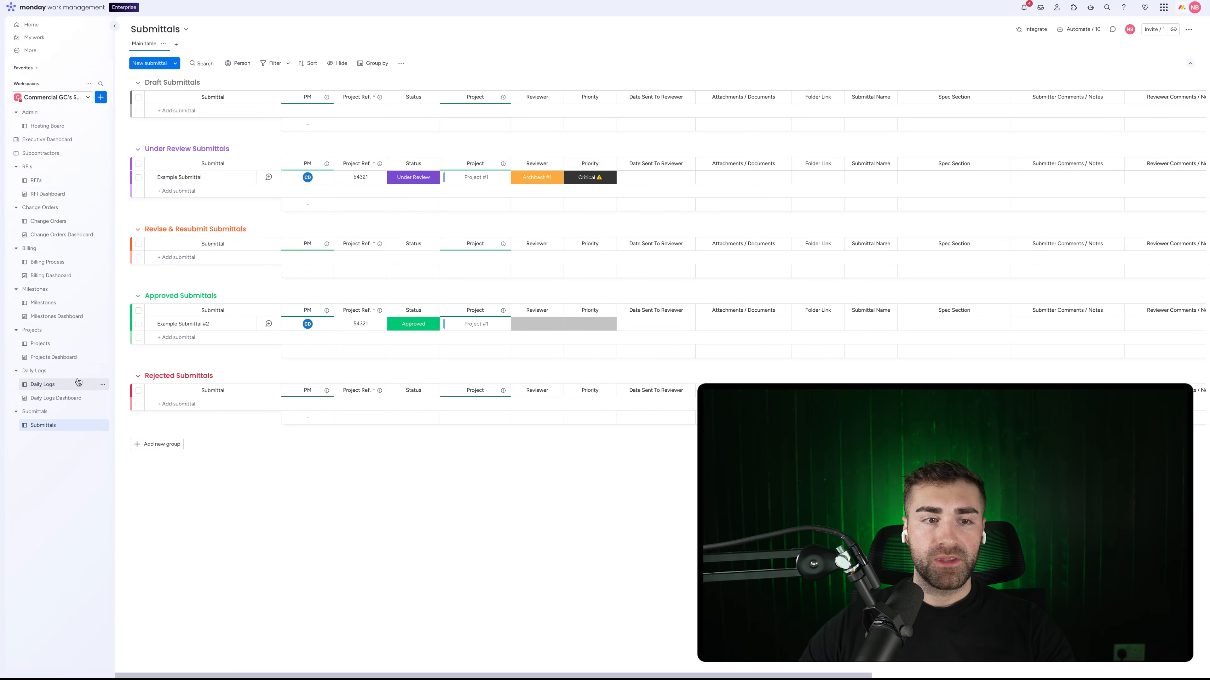
pyautogui.click(64, 400)
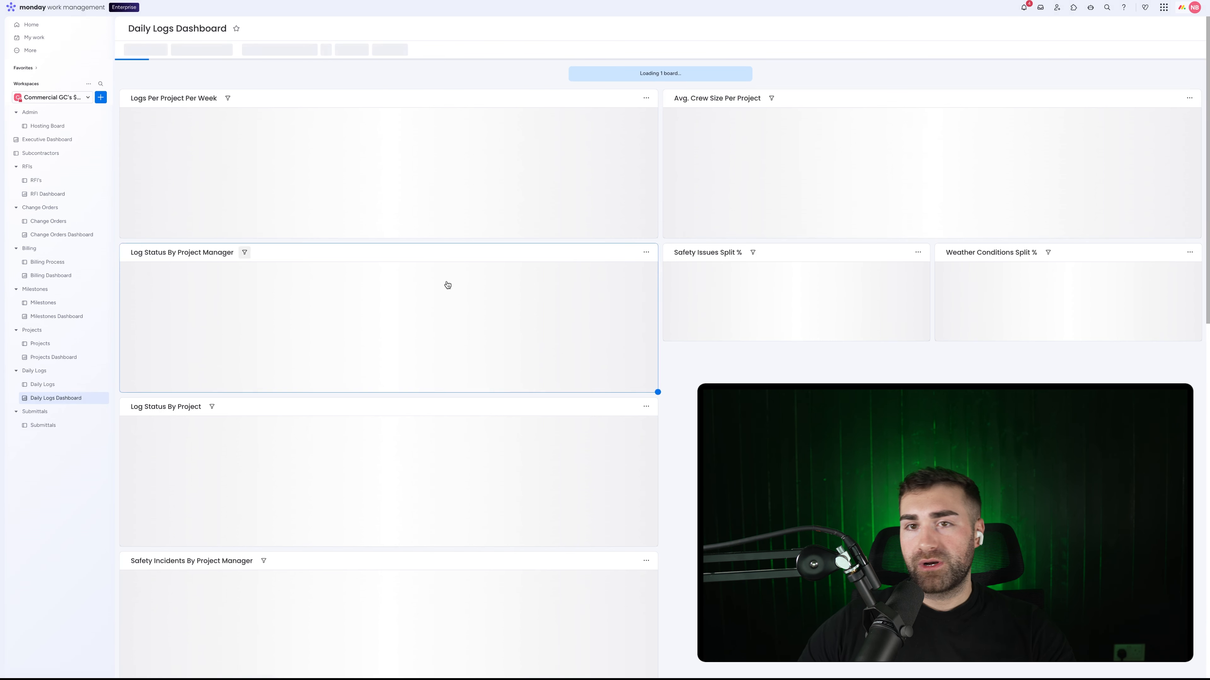
pyautogui.scroll(-10, 638, 197)
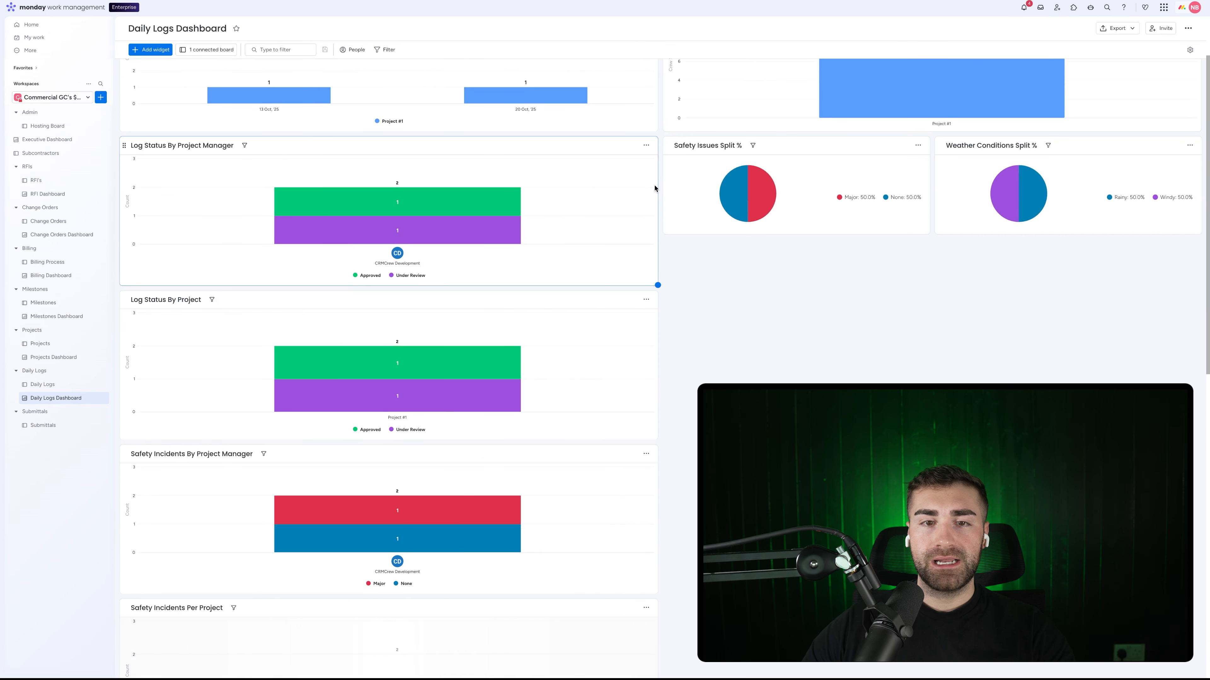
pyautogui.scroll(10, 636, 199)
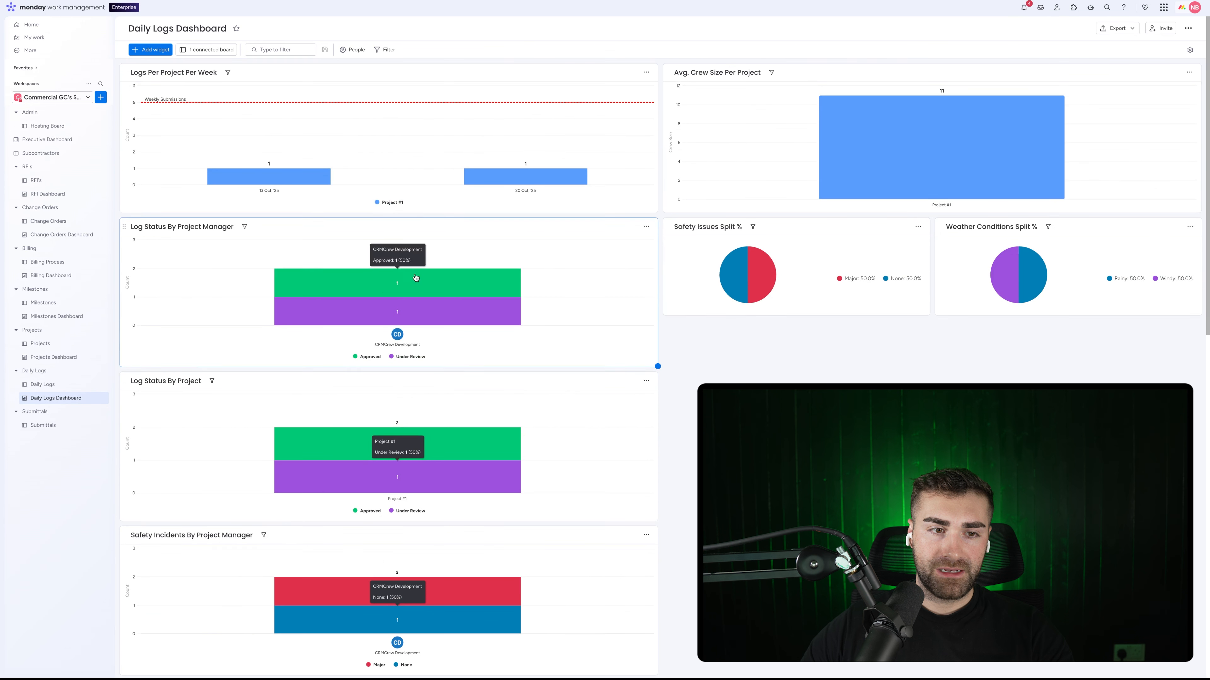
pyautogui.click(51, 431)
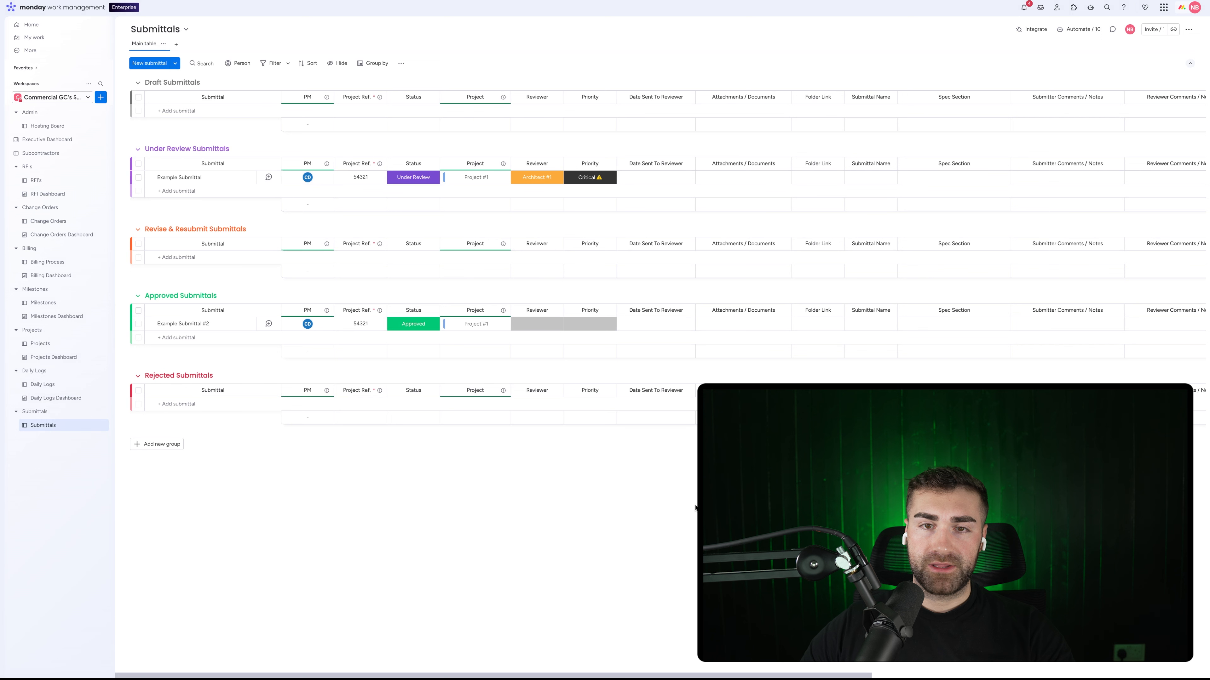